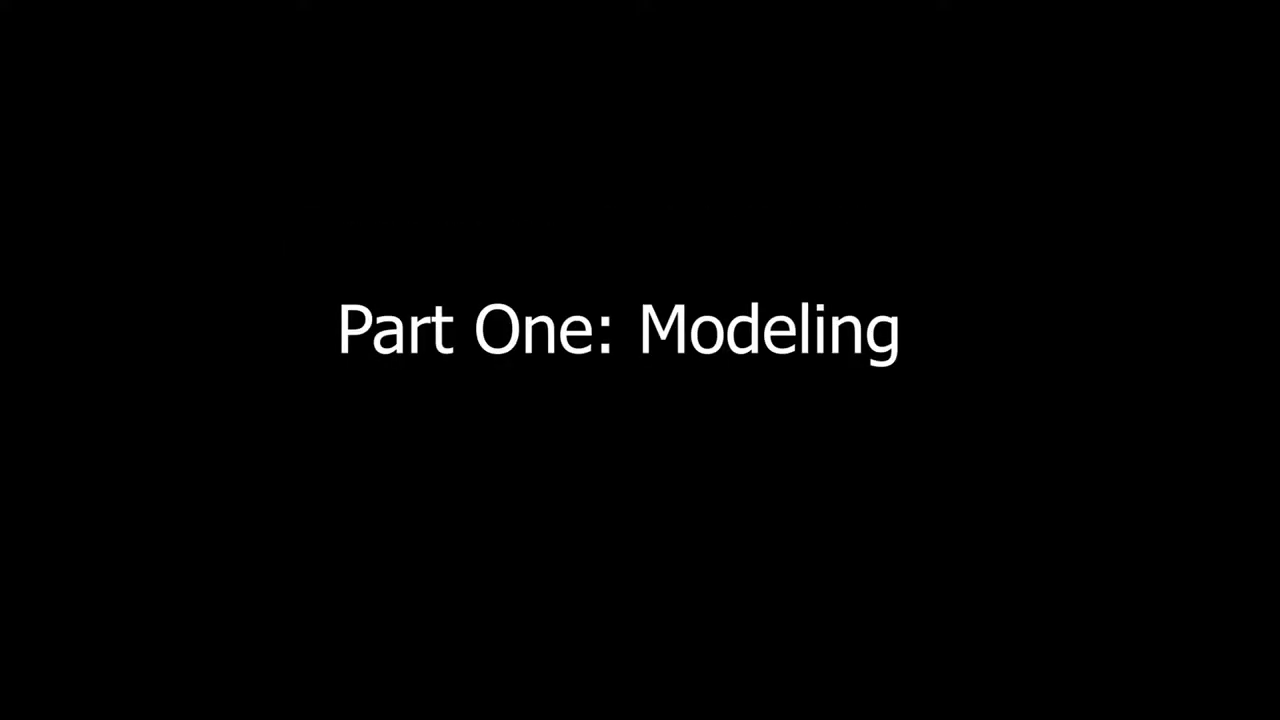
Zoom the front view in on the silver goblet reference image plane
scroll(696, 378, "up", 1)
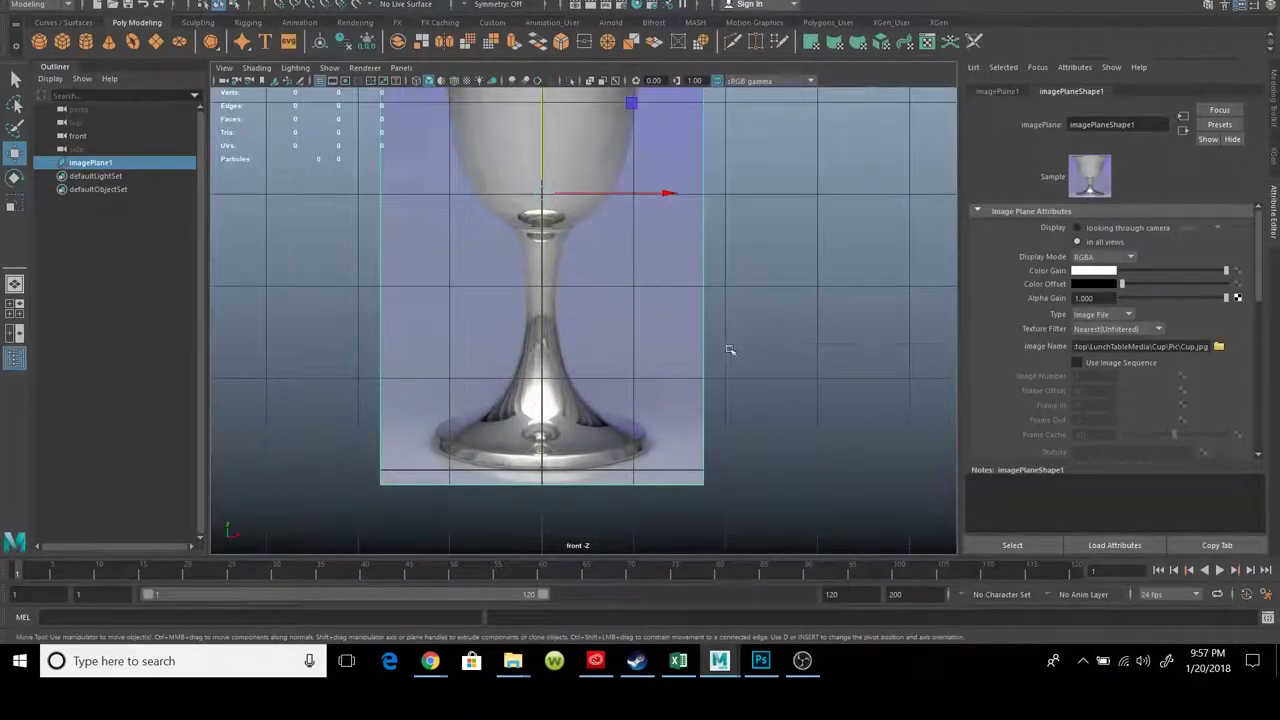
Create a polygon cylinder and scale it up uniformly
scroll(730, 350, "down", 1)
scroll(723, 306, "down", 1)
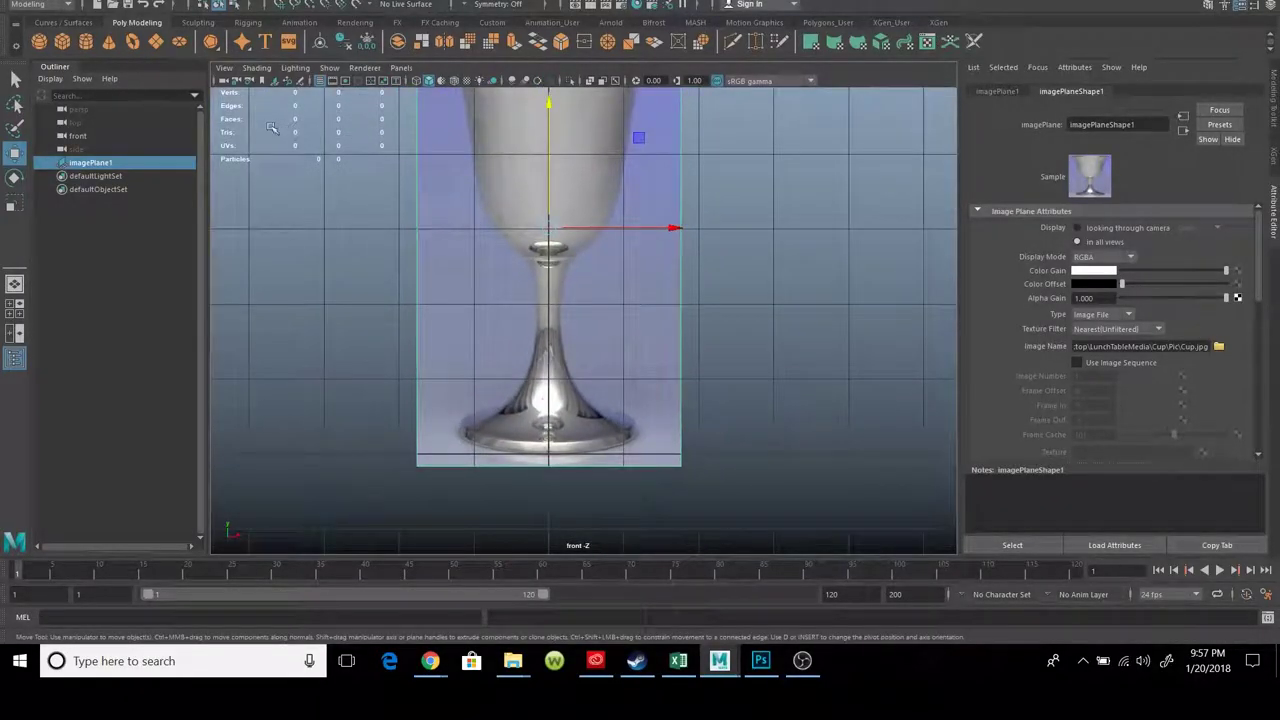
left_click(87, 42)
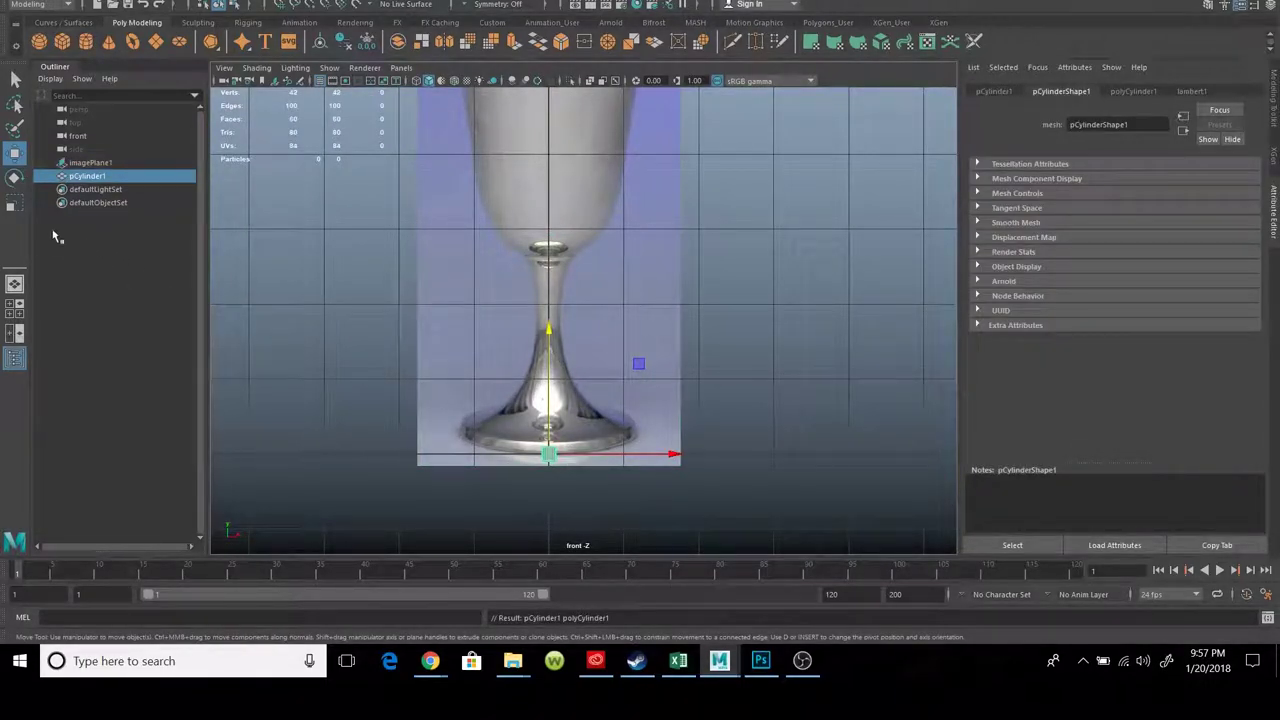
left_click(15, 205)
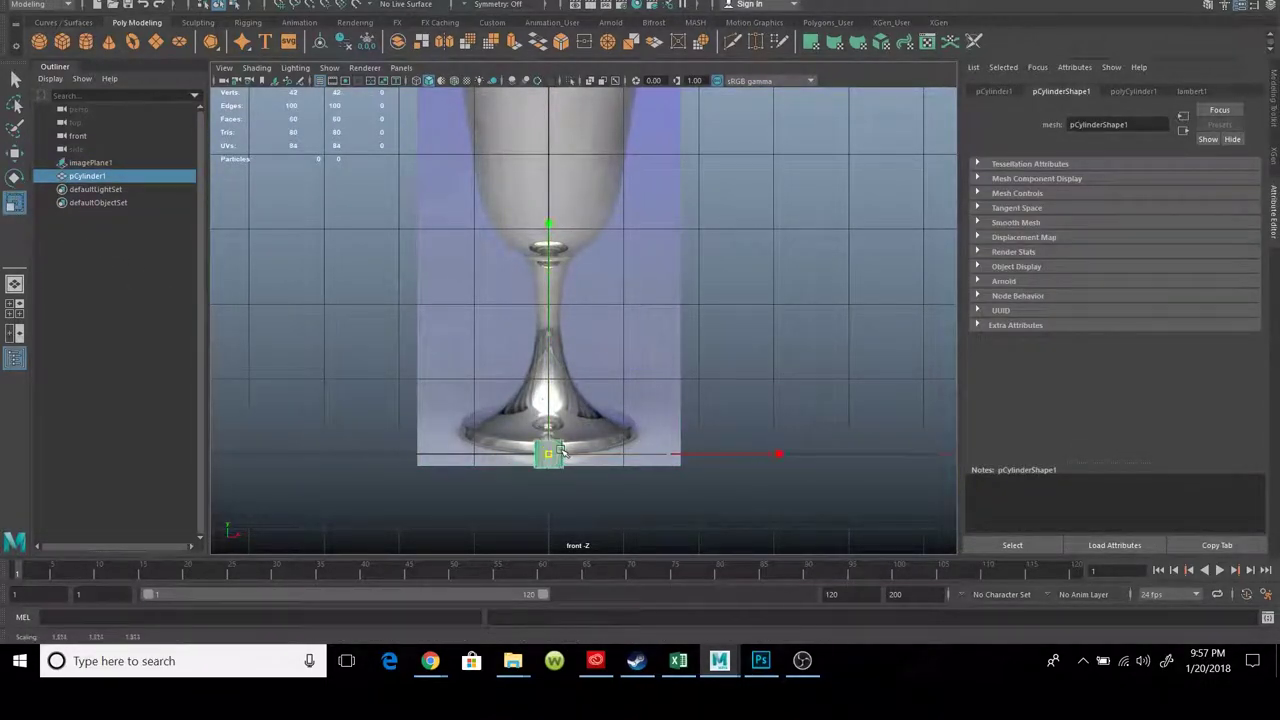
left_click_drag(548, 453, 625, 270)
Set the cylinder's Subdivisions Axis to 12 in its construction settings
key("space")
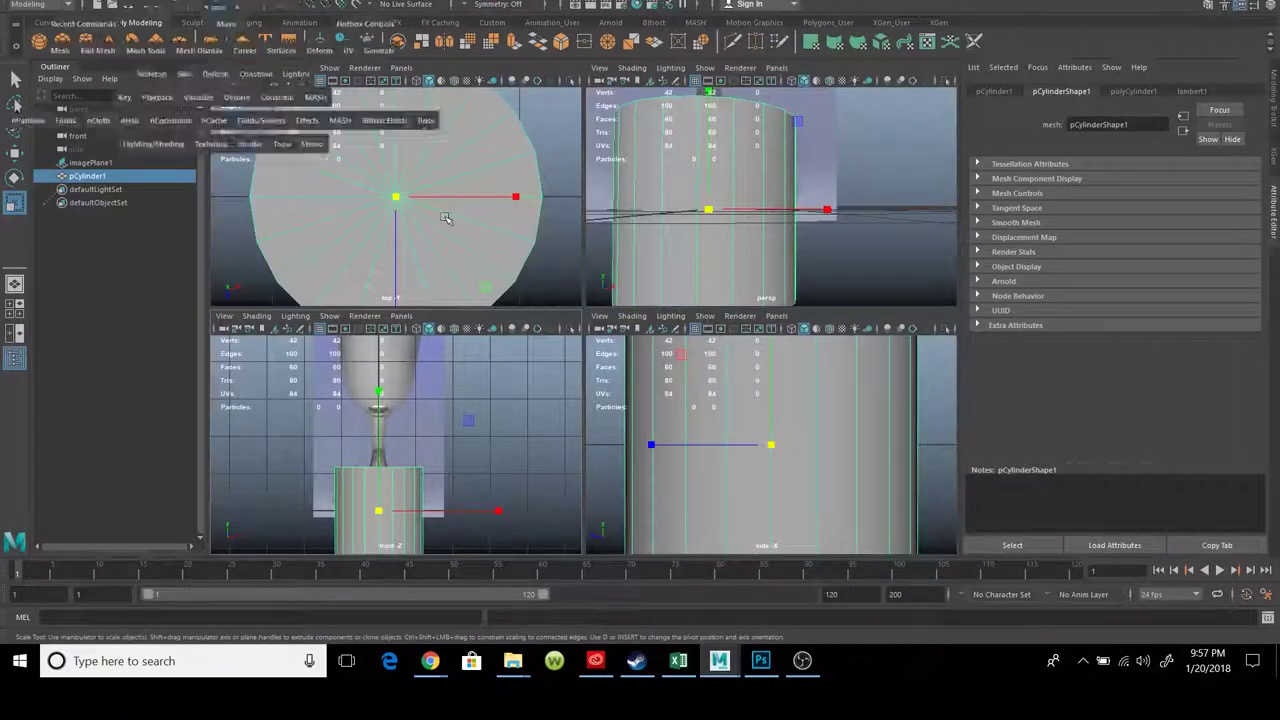
key("space")
left_click(1134, 91)
type("12")
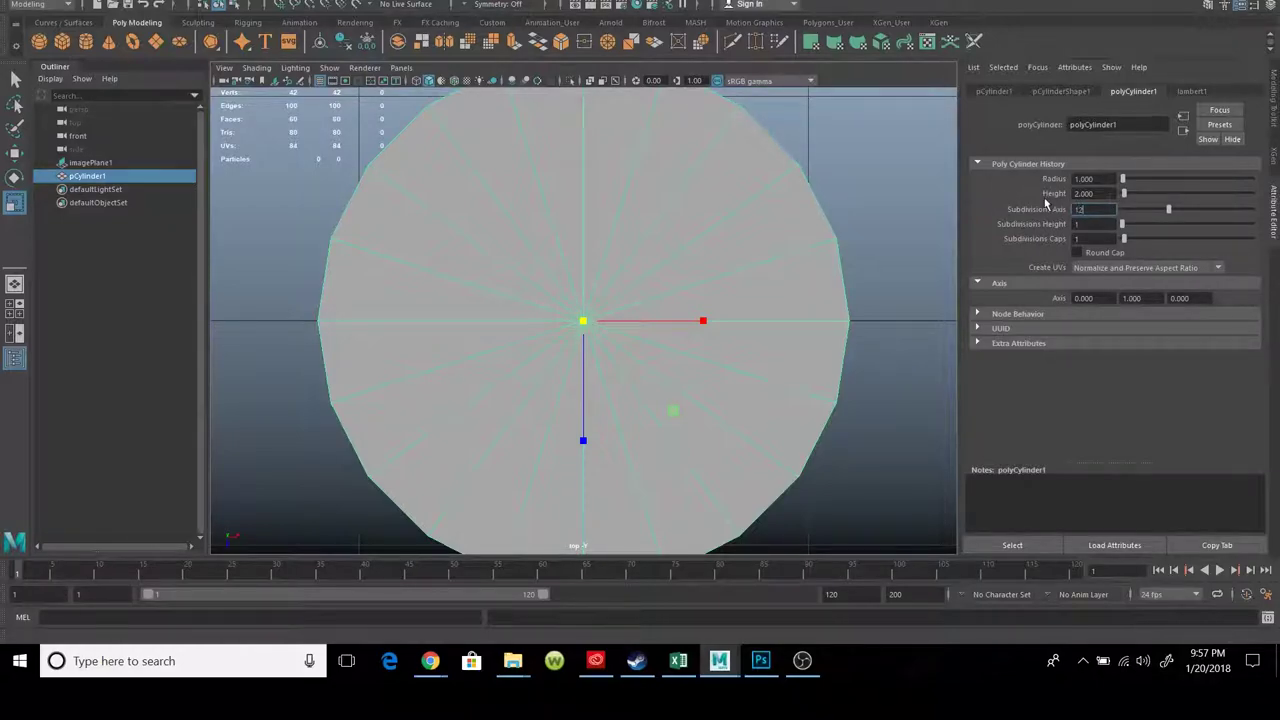
key("Return")
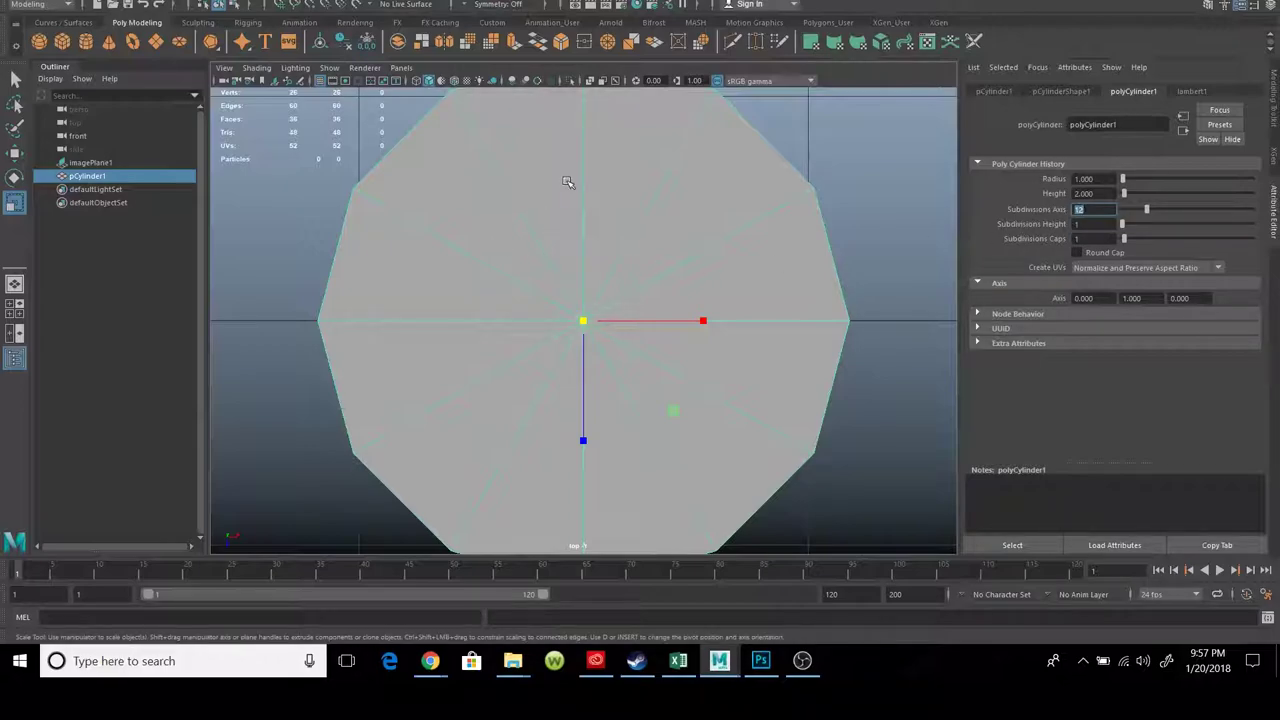
right_click_drag(578, 178, 580, 138)
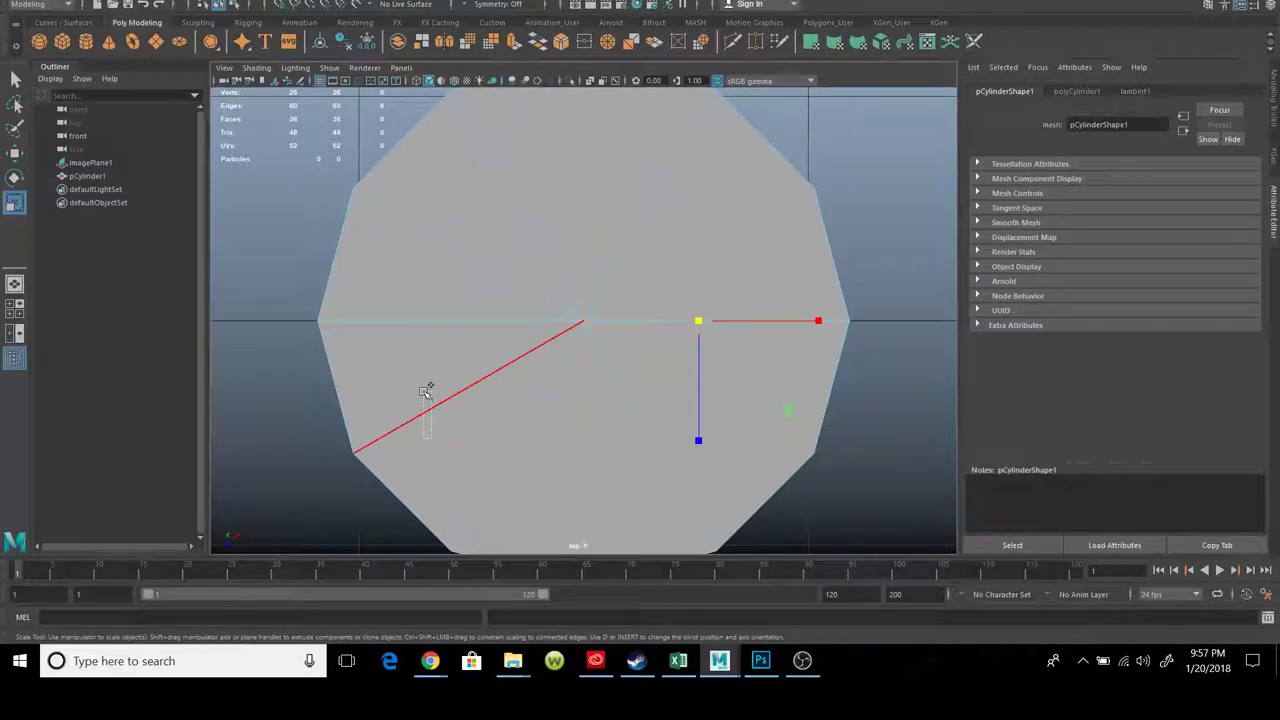
Delete the cylinder's 12 radial cap edges, leaving 48 edges
left_click(426, 390)
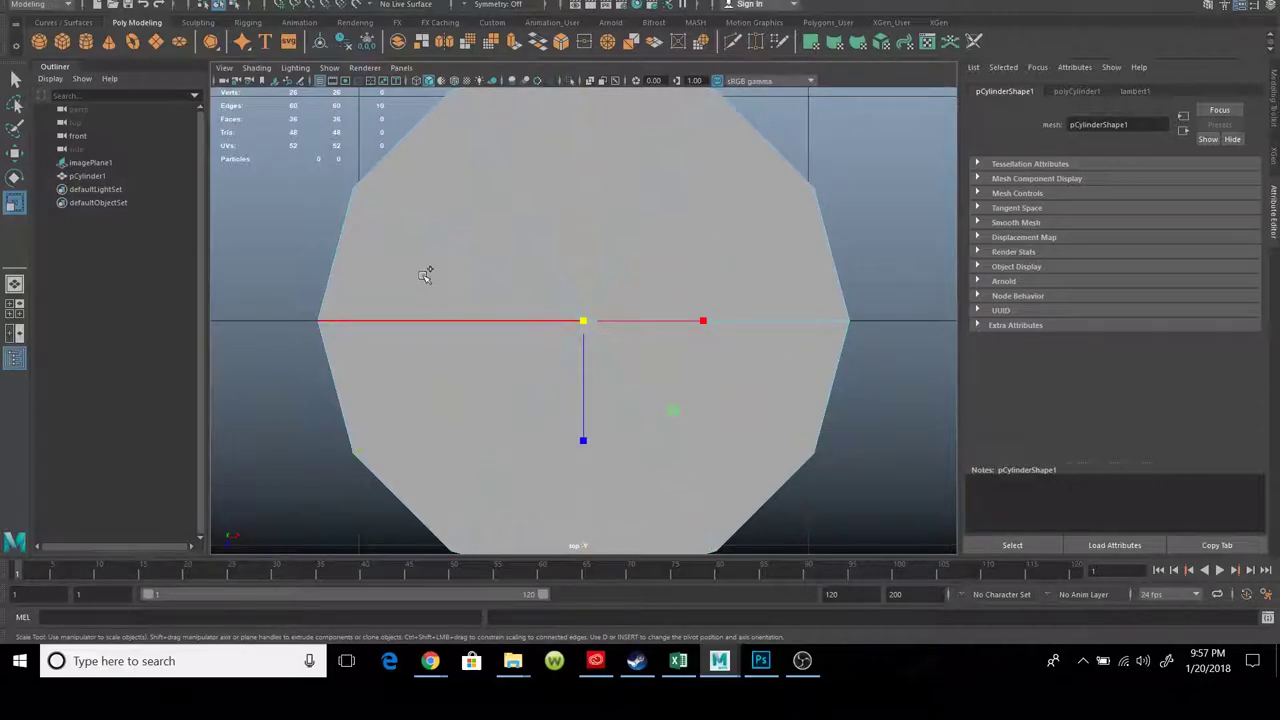
left_click(453, 224)
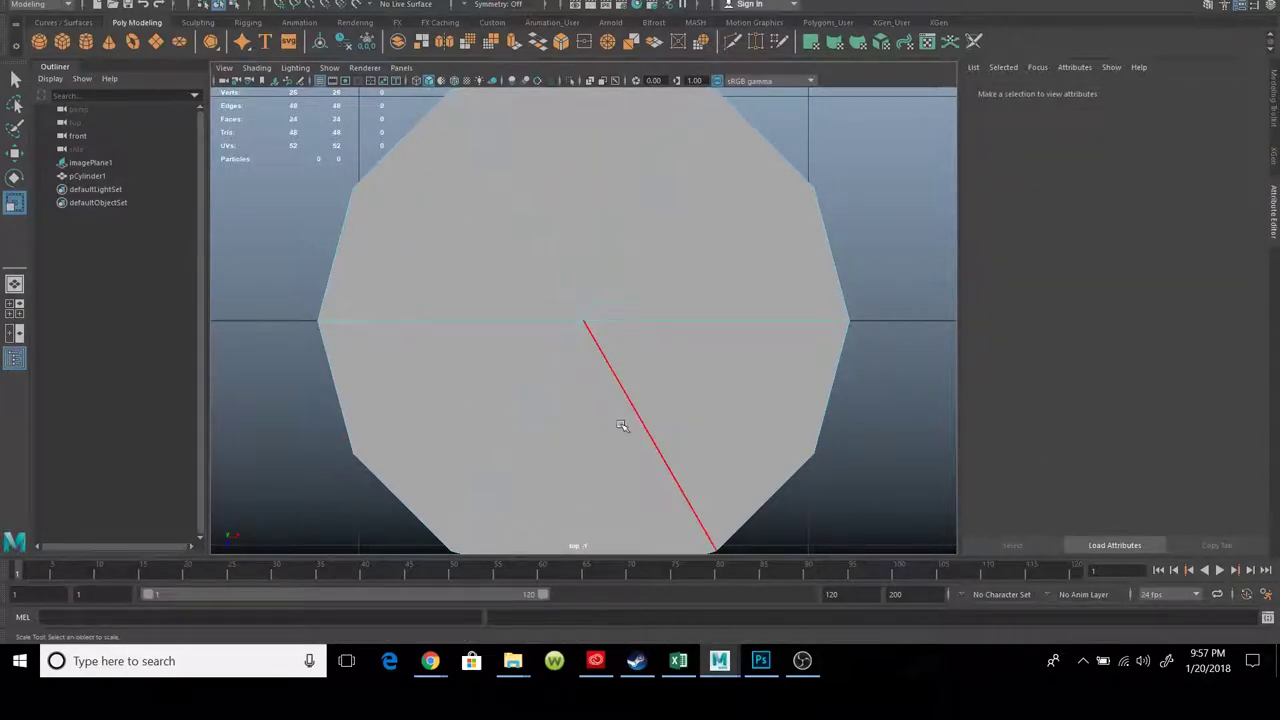
middle_click_drag(622, 426, 580, 306, "alt")
scroll(598, 353, "down", 2)
Orbit the perspective view to inspect the cylinder's open underside
key("space")
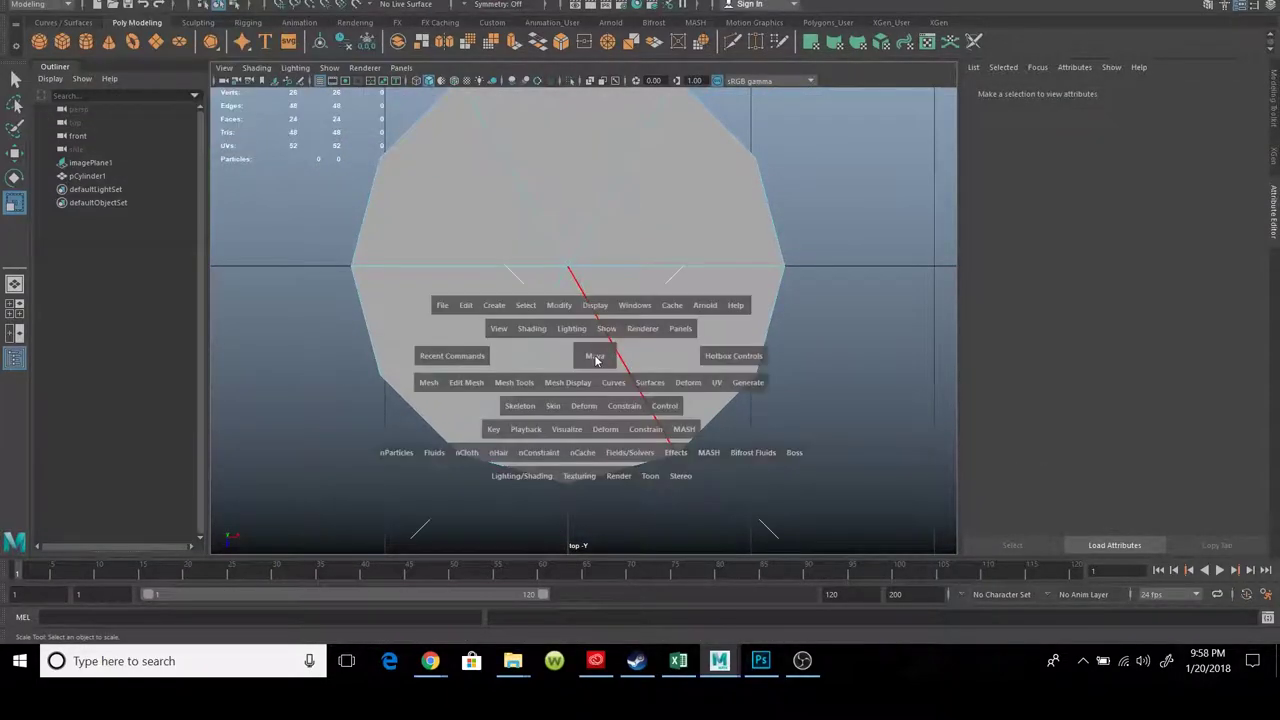
key("space")
left_click_drag(582, 358, 576, 355, "alt")
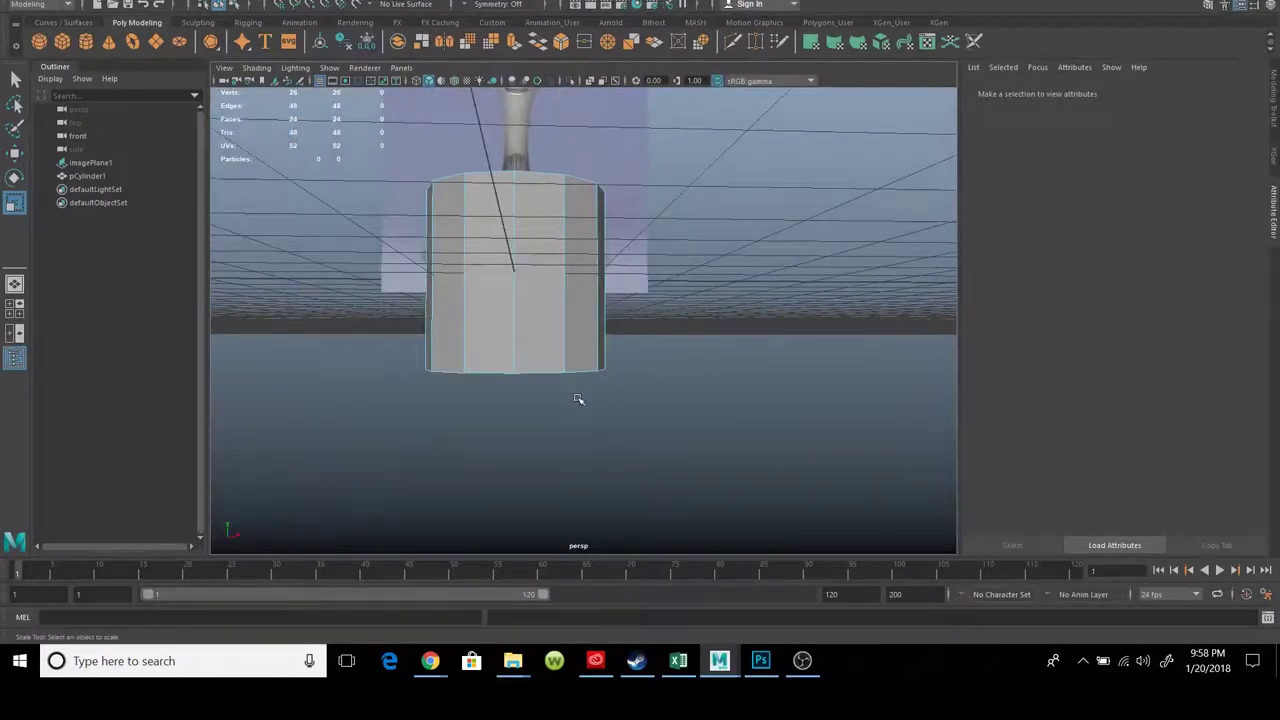
Maximise the front view in wireframe against the goblet reference
key("space")
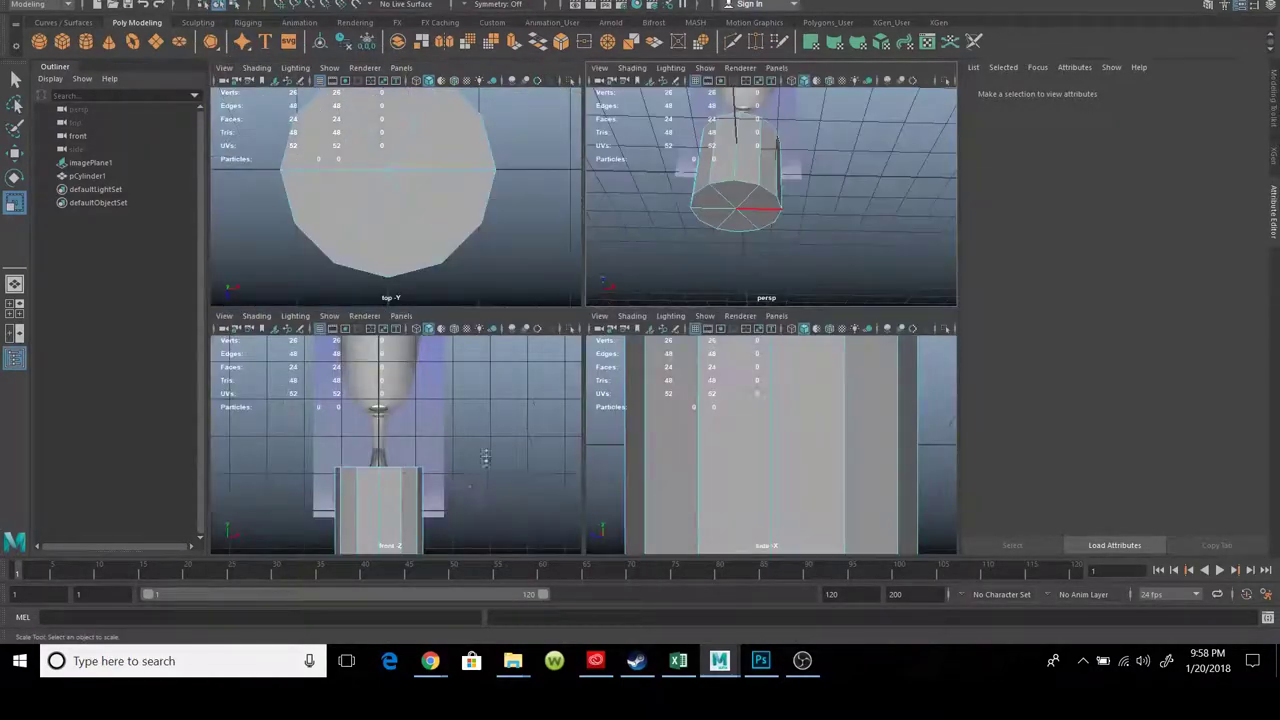
key("space")
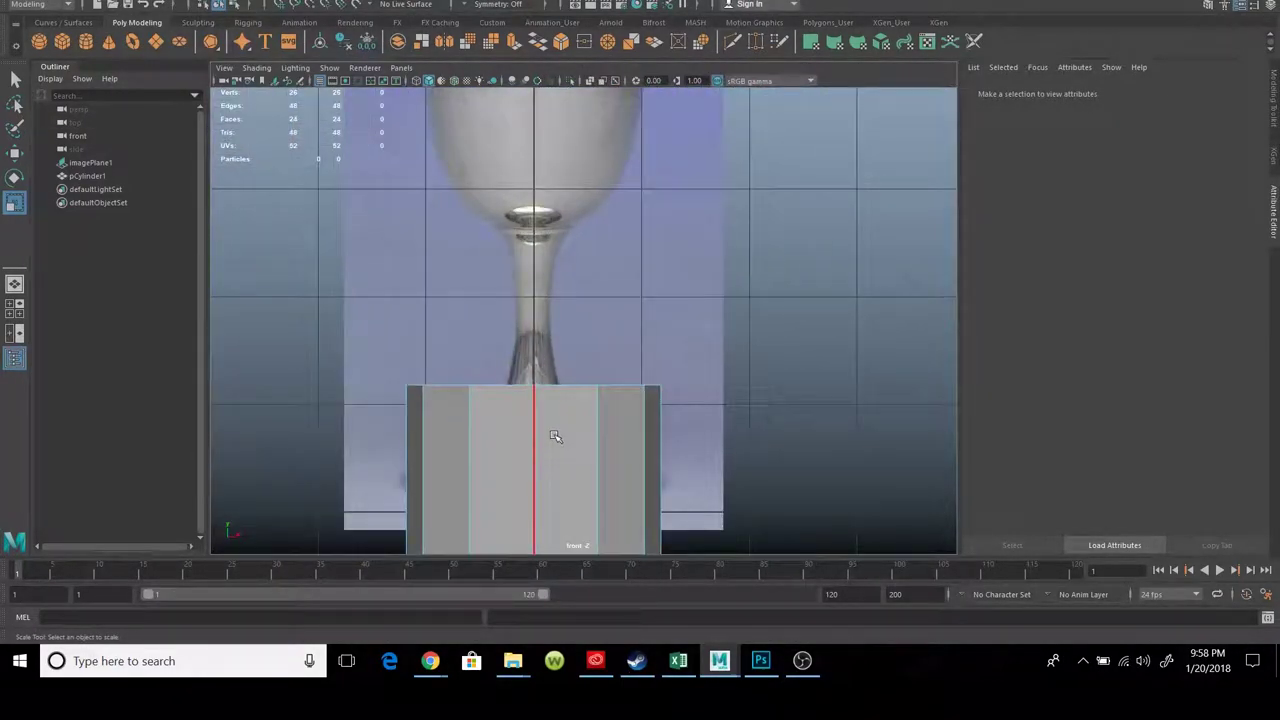
key("4")
key("e")
key("w")
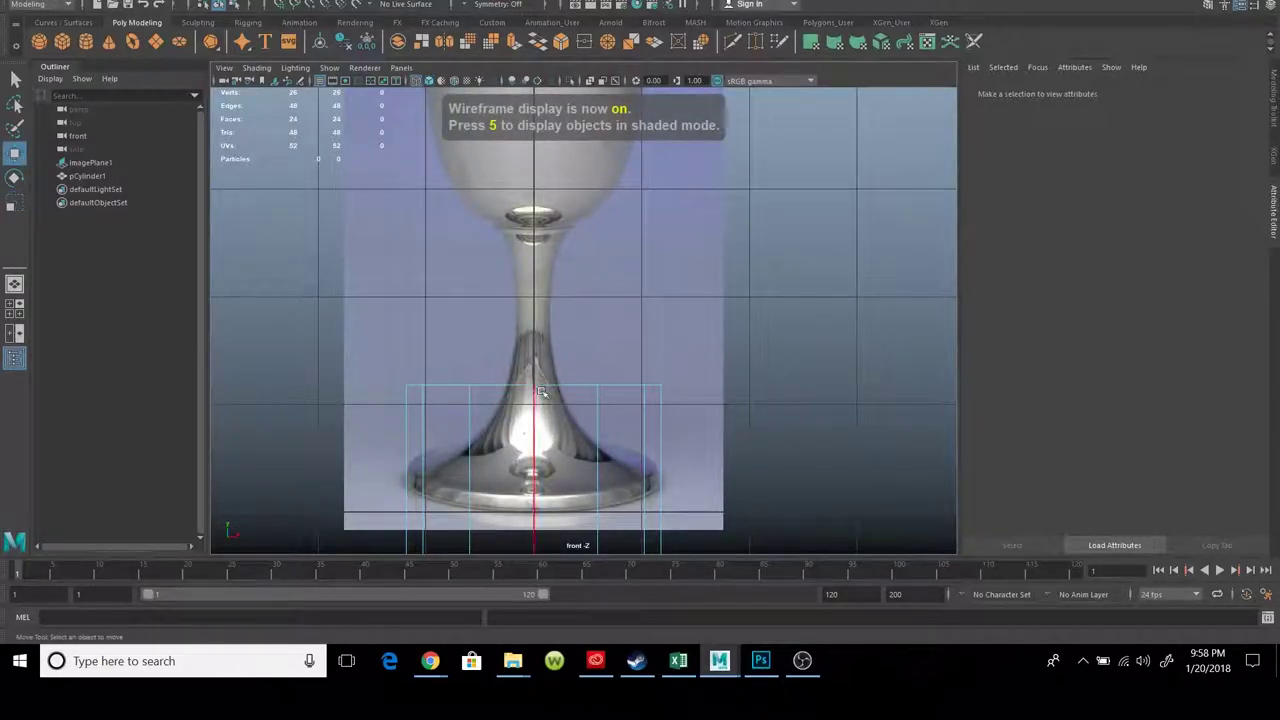
scroll(589, 320, "down", 2)
Squash the cylinder into a thin disc and set it on the goblet's foot
right_click(628, 387)
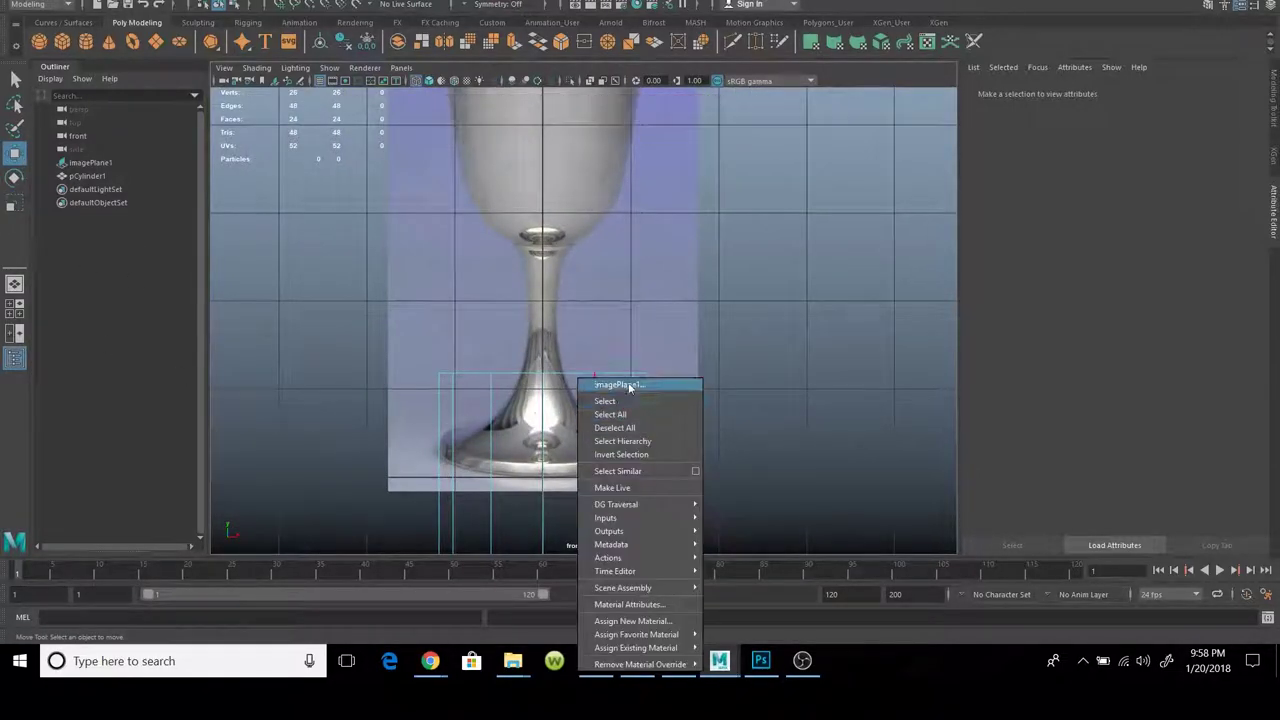
left_click(628, 387)
left_click(603, 428)
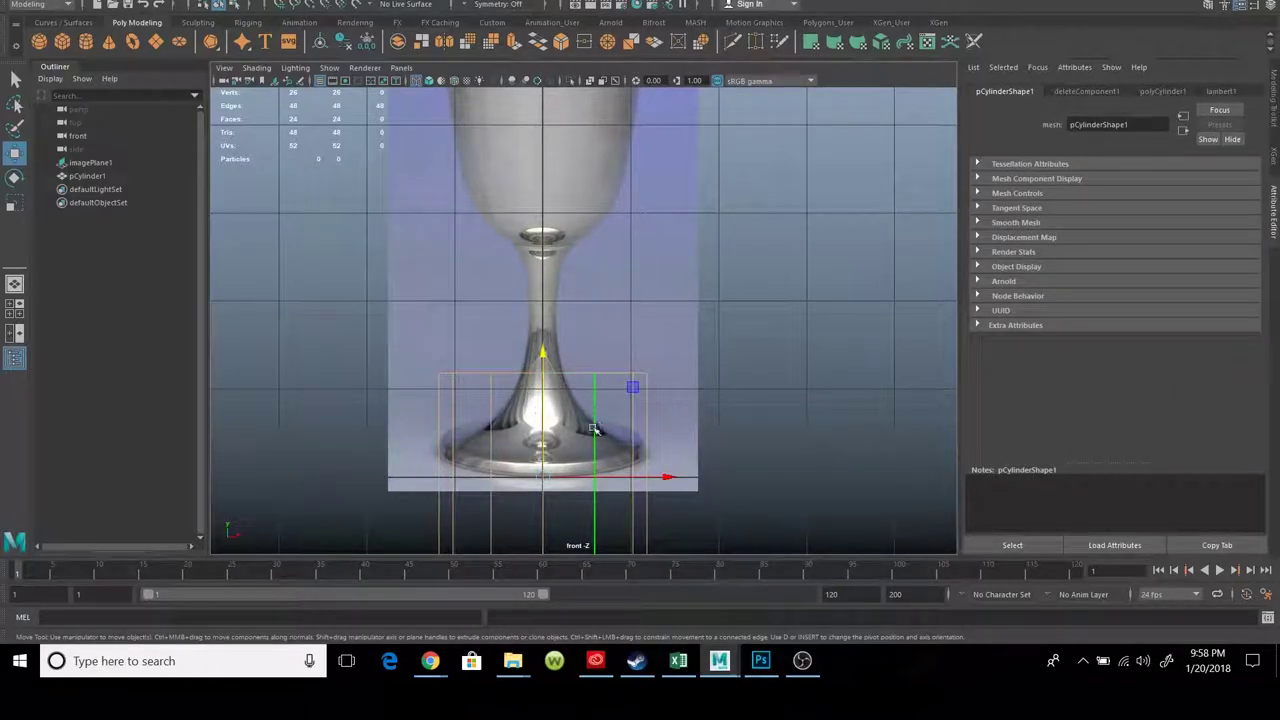
left_click_drag(537, 440, 537, 326)
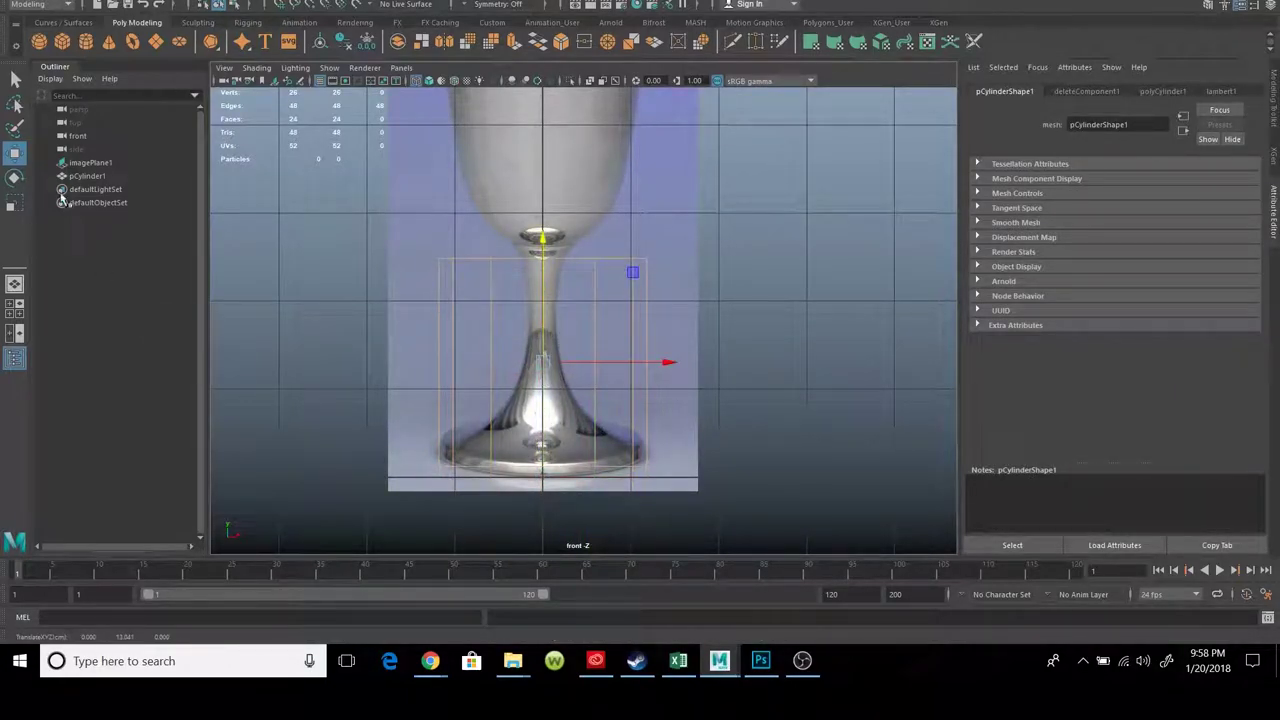
left_click(14, 201)
left_click_drag(541, 243, 541, 320)
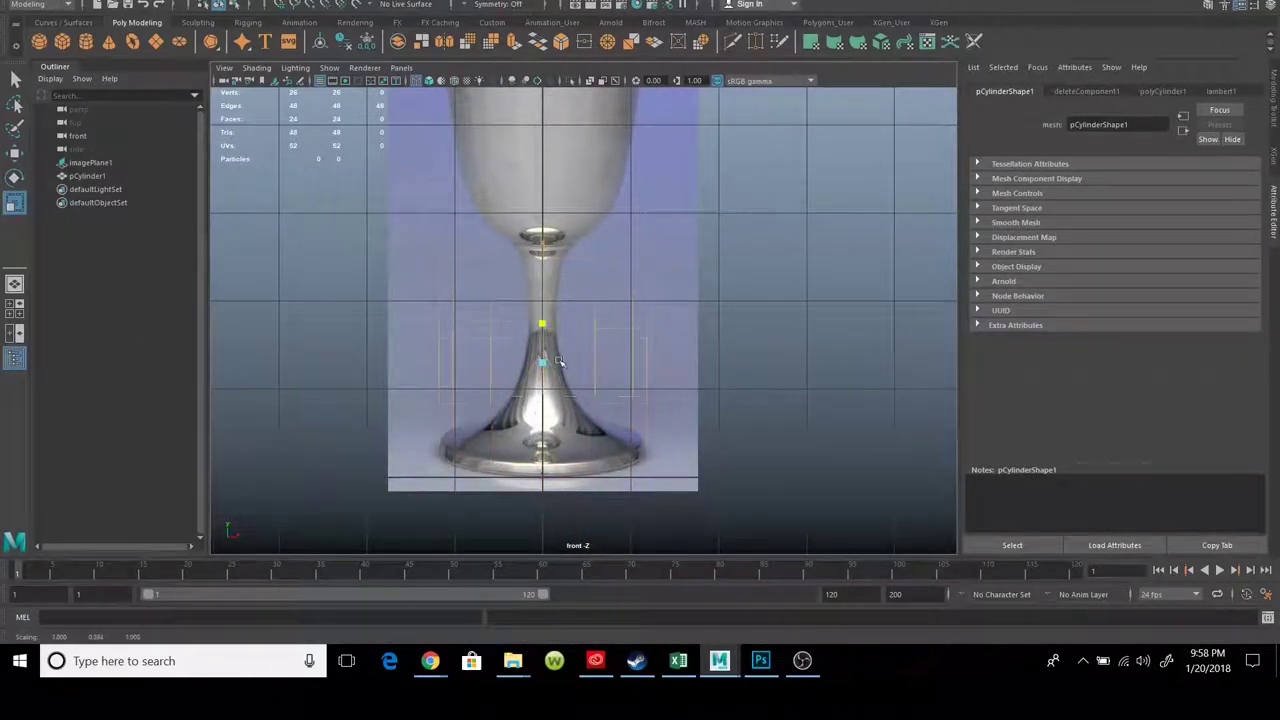
left_click(15, 154)
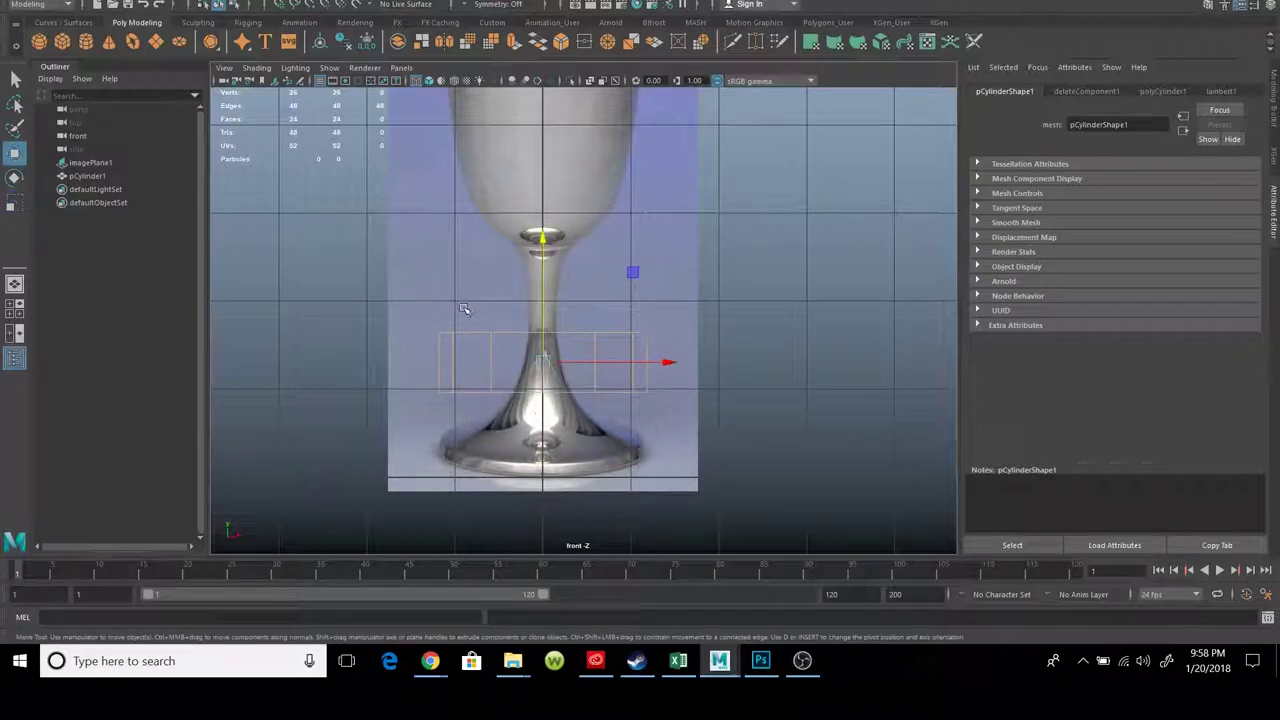
left_click_drag(548, 338, 559, 420)
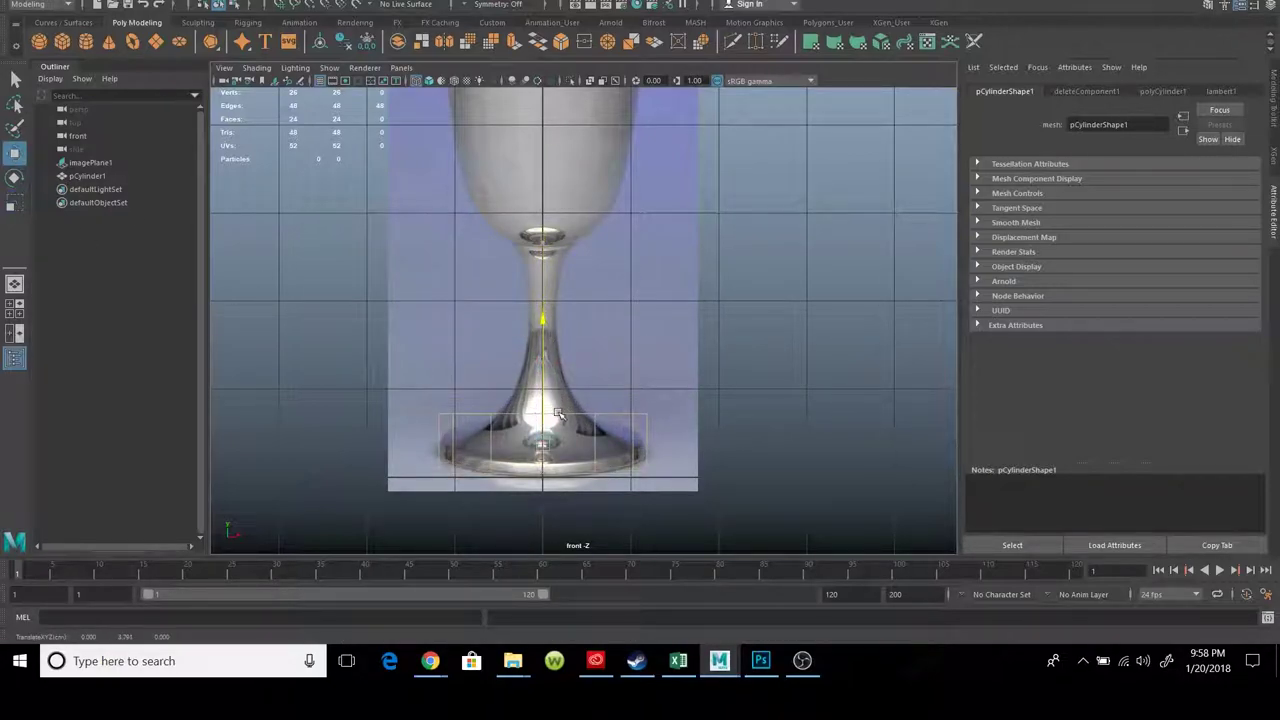
Select the disc's top vertex ring and lower it to flatten the foot
scroll(618, 390, "up", 2)
scroll(614, 383, "up", 2)
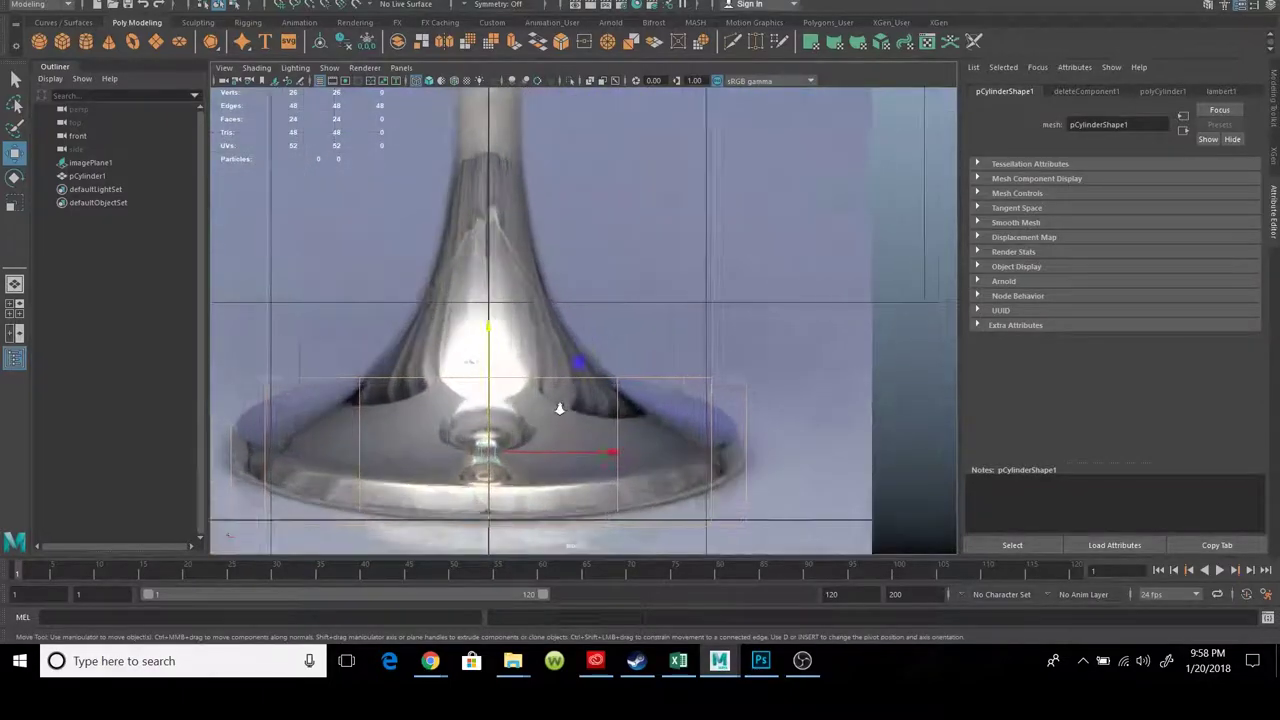
scroll(609, 376, "up", 3)
scroll(600, 376, "down", 3)
scroll(585, 375, "down", 3)
scroll(565, 374, "down", 2)
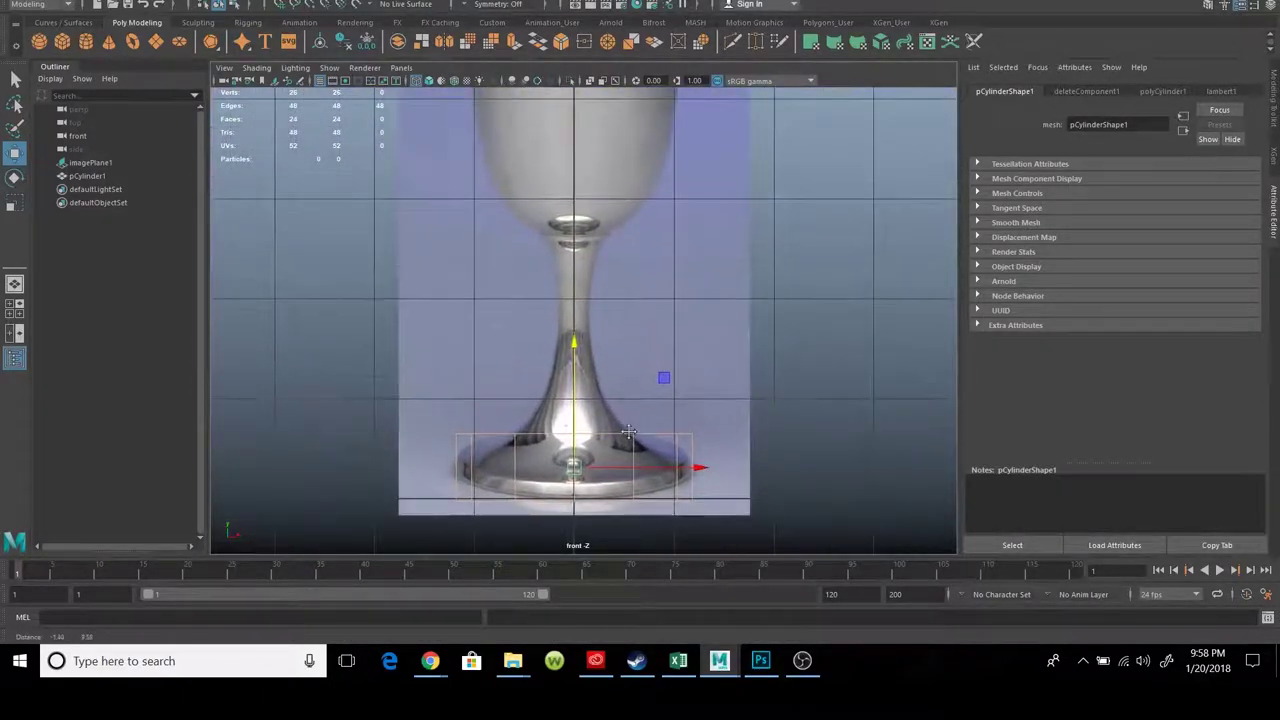
scroll(552, 373, "down", 1)
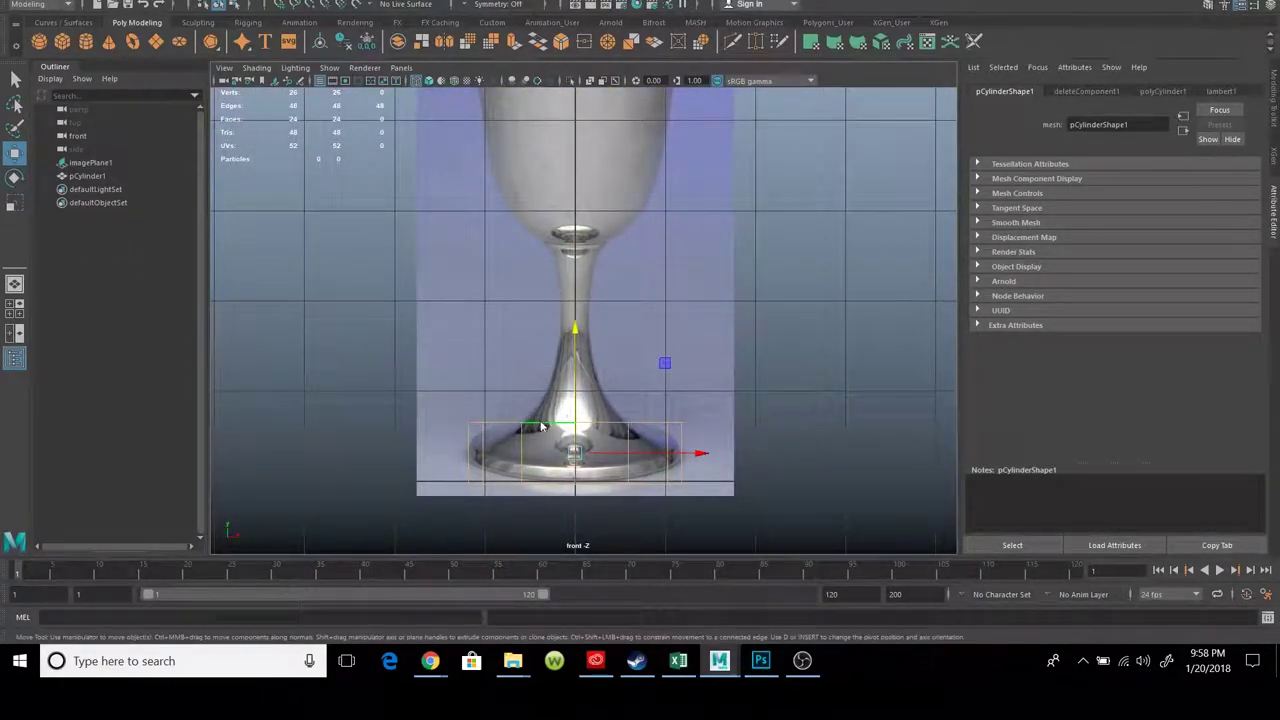
right_click_drag(540, 318, 476, 273)
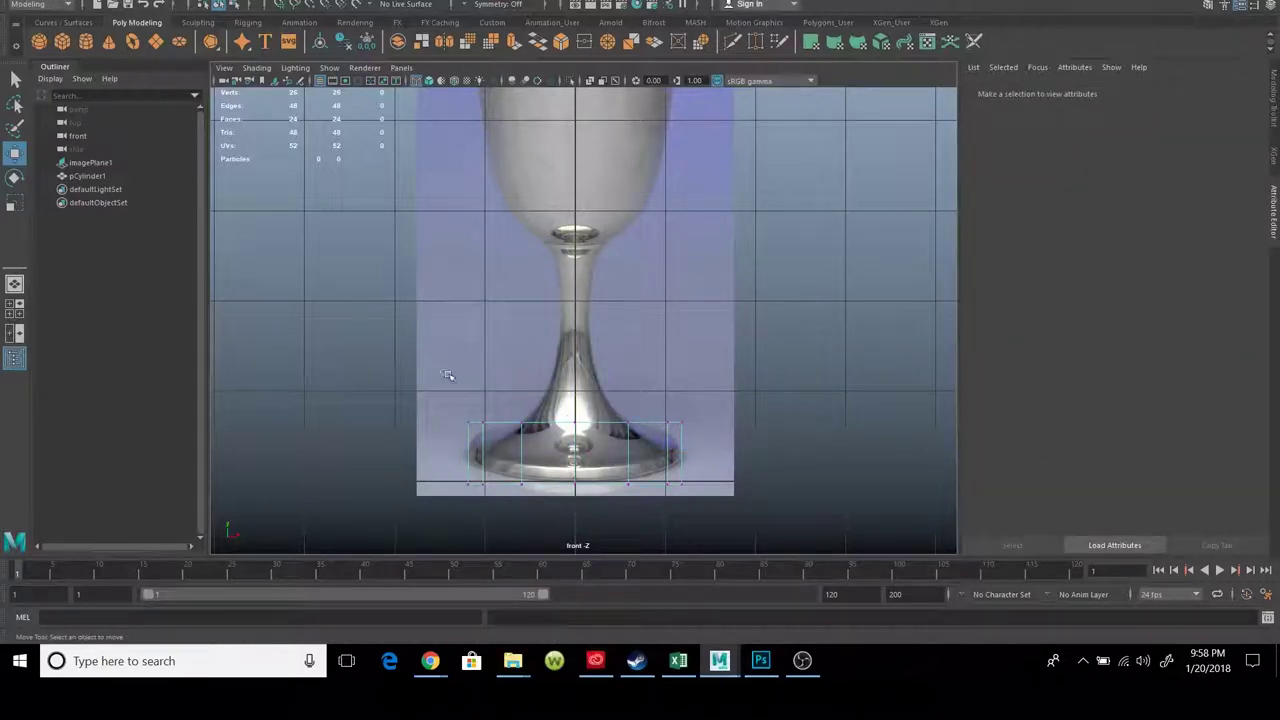
left_click_drag(448, 375, 700, 447)
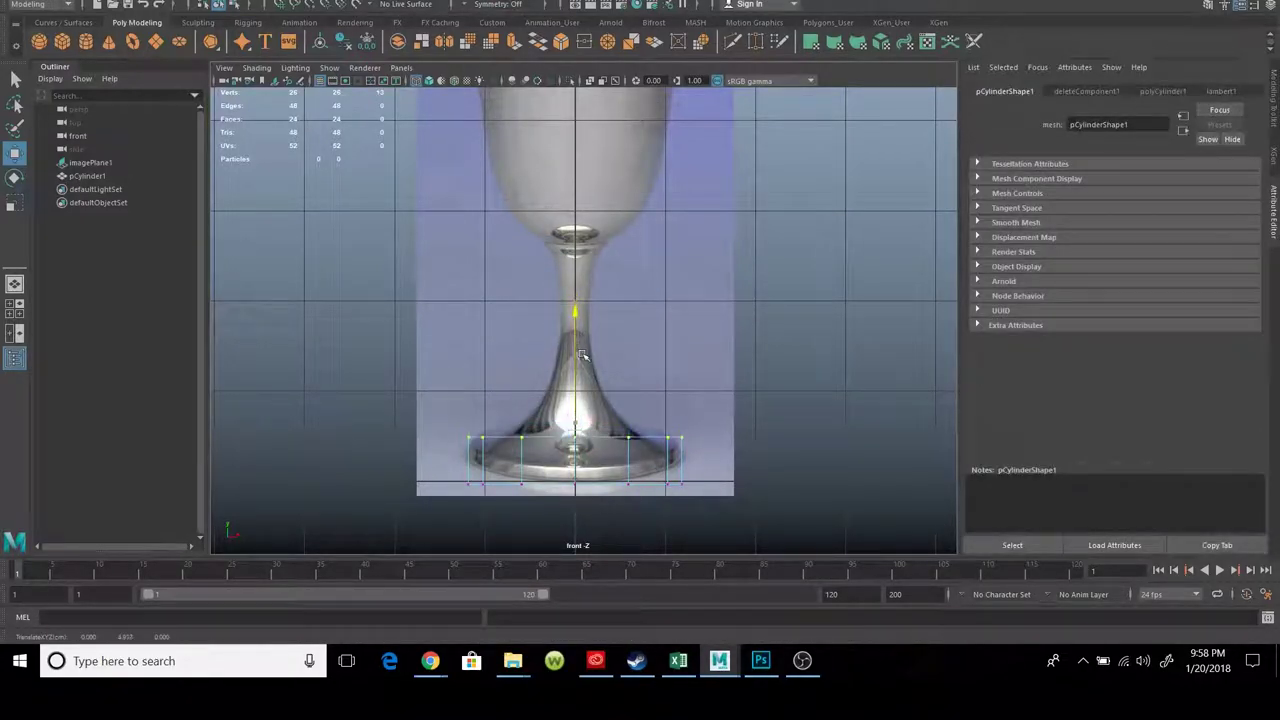
left_click_drag(582, 355, 590, 382)
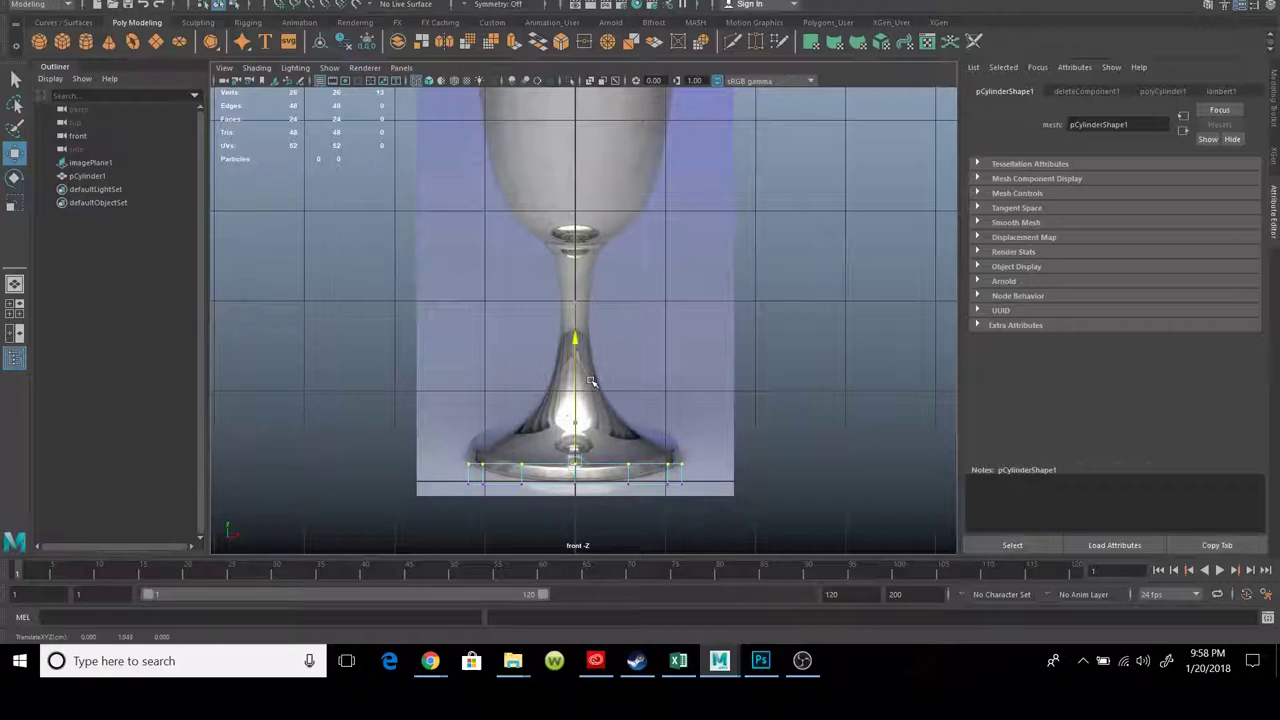
Scale the top vertex ring slightly inward and nudge the base ring down
left_click(13, 205)
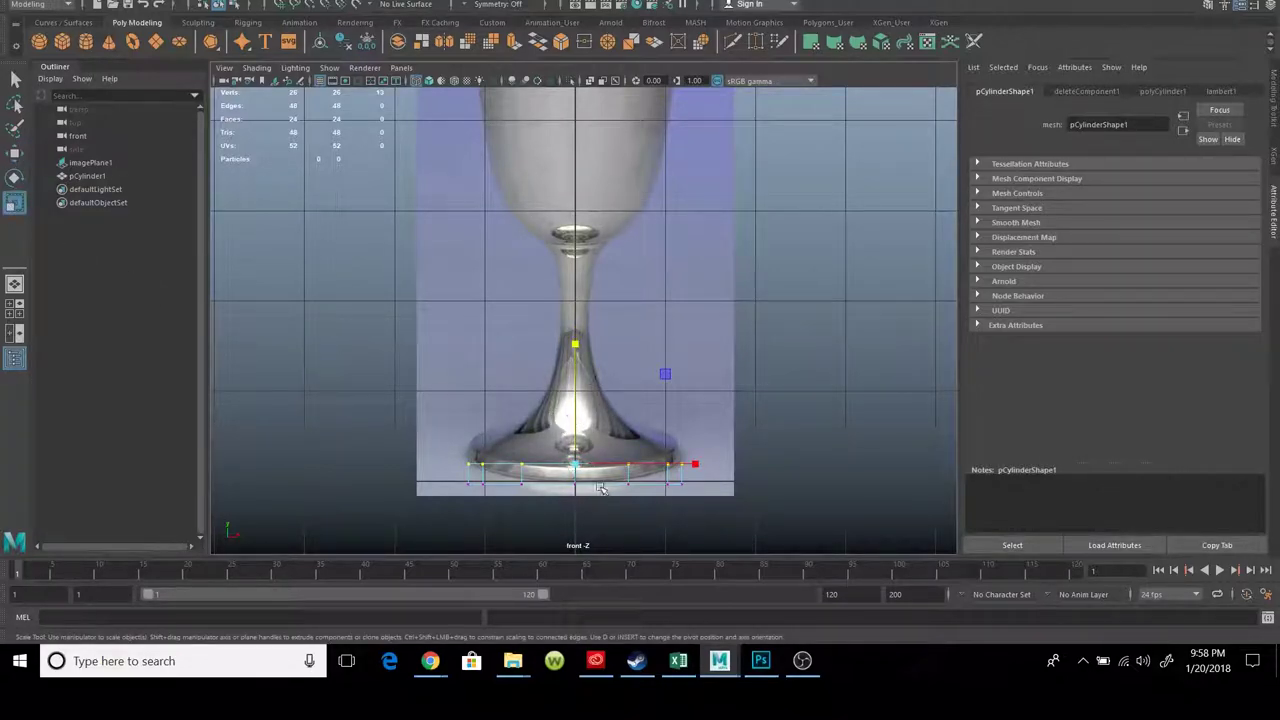
left_click_drag(580, 467, 575, 466)
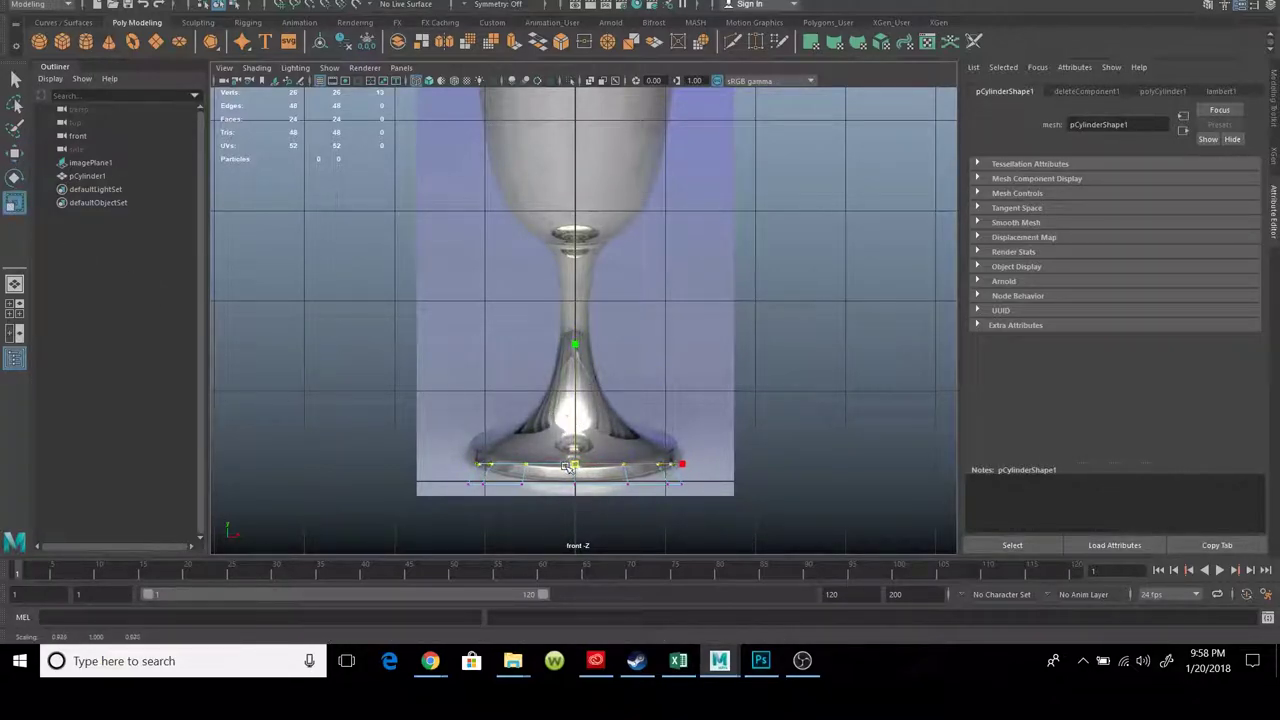
key("w")
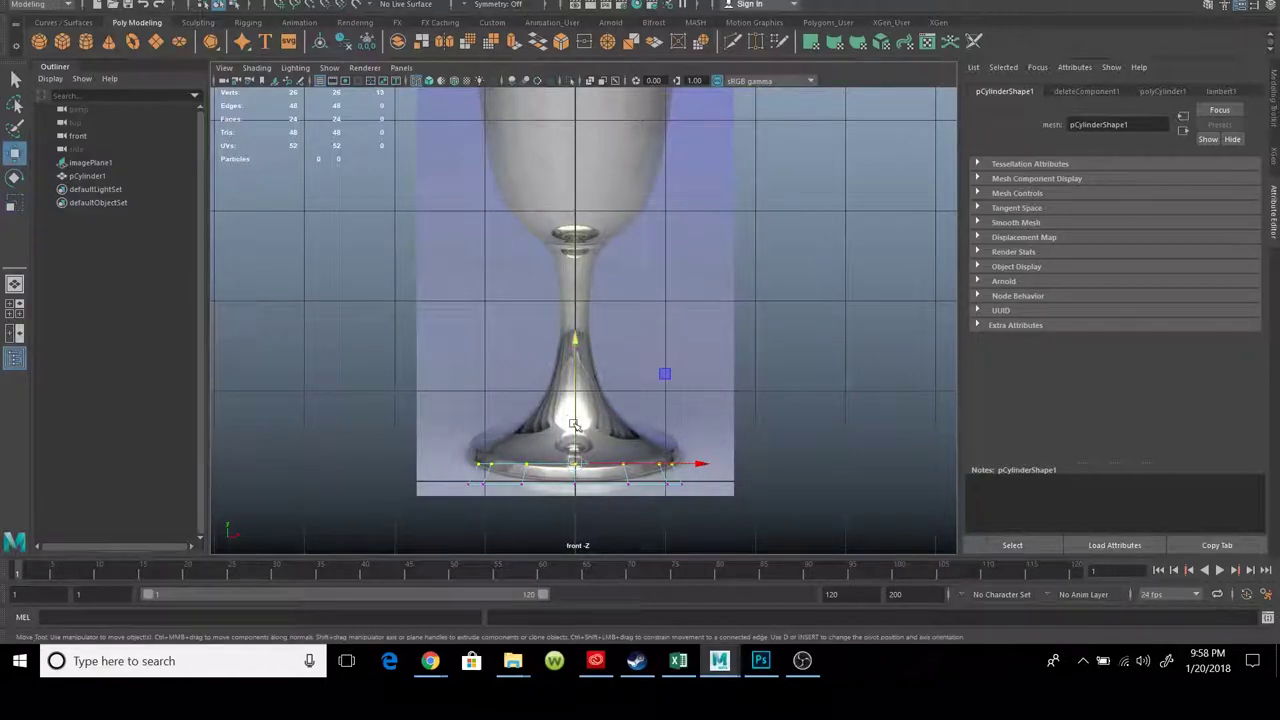
left_click_drag(570, 418, 575, 425)
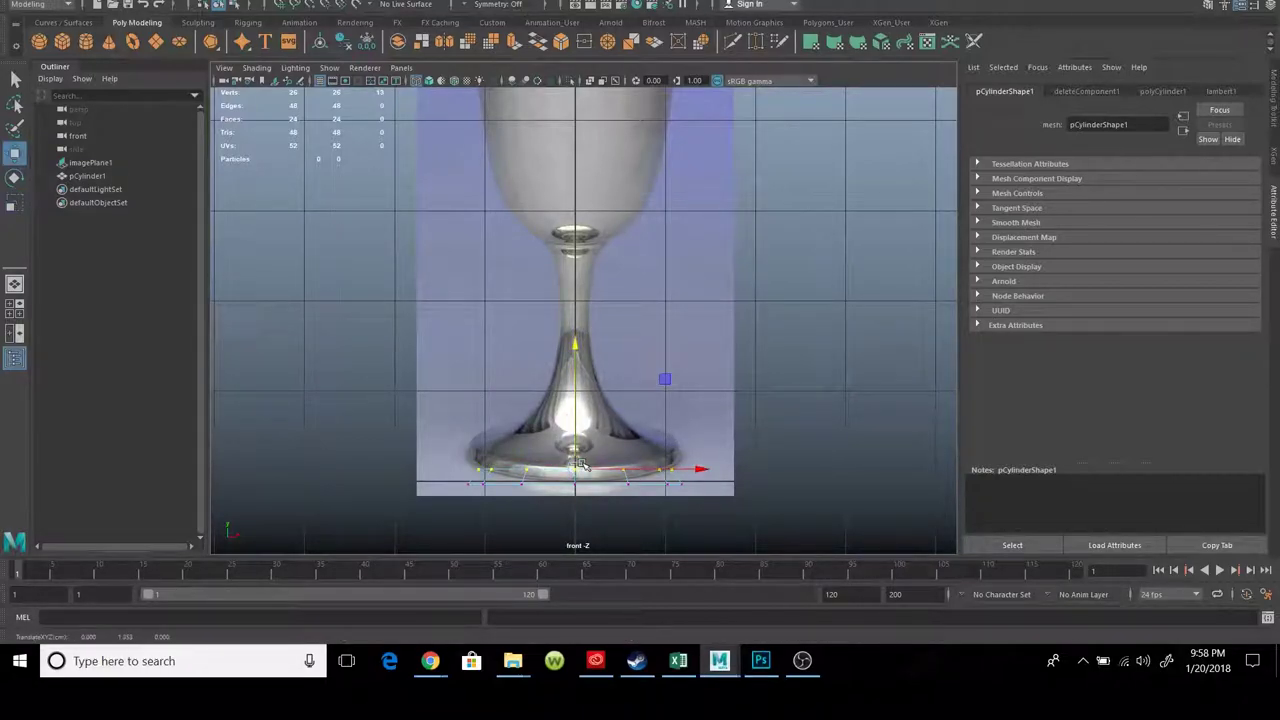
right_click_drag(580, 464, 575, 454)
Slide the reference image plane along X, away from the disc
key("space")
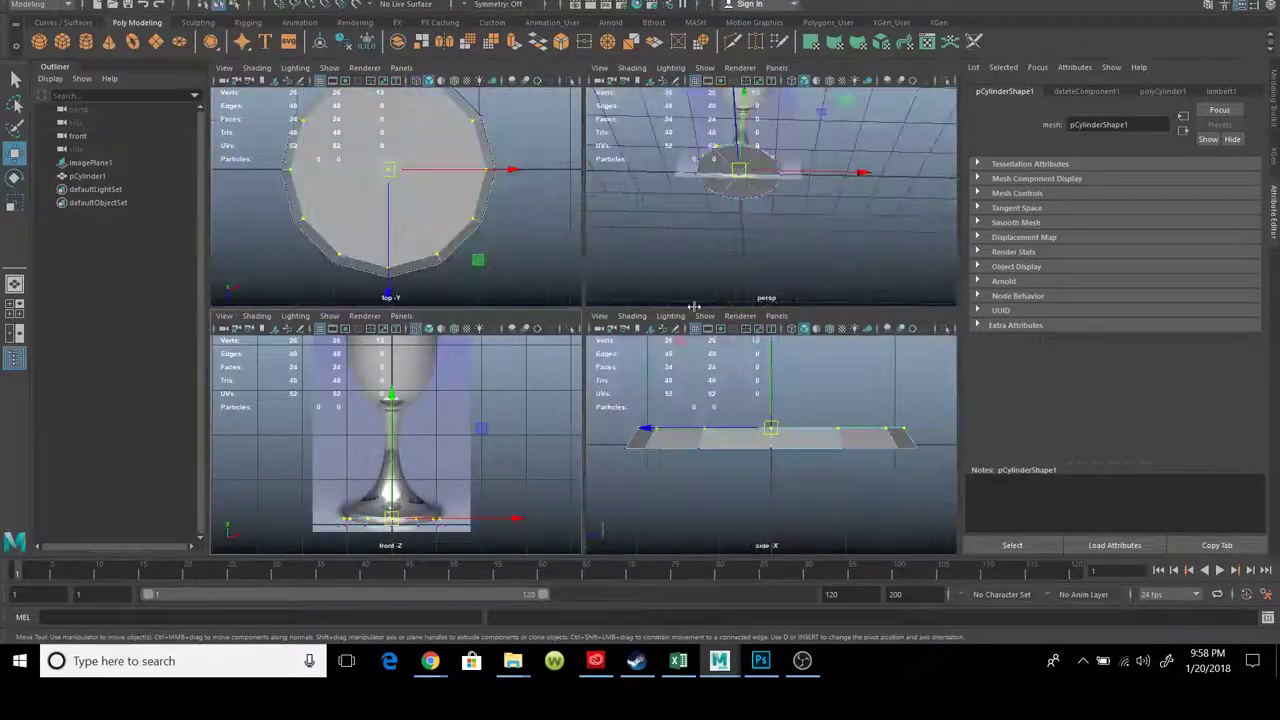
key("space")
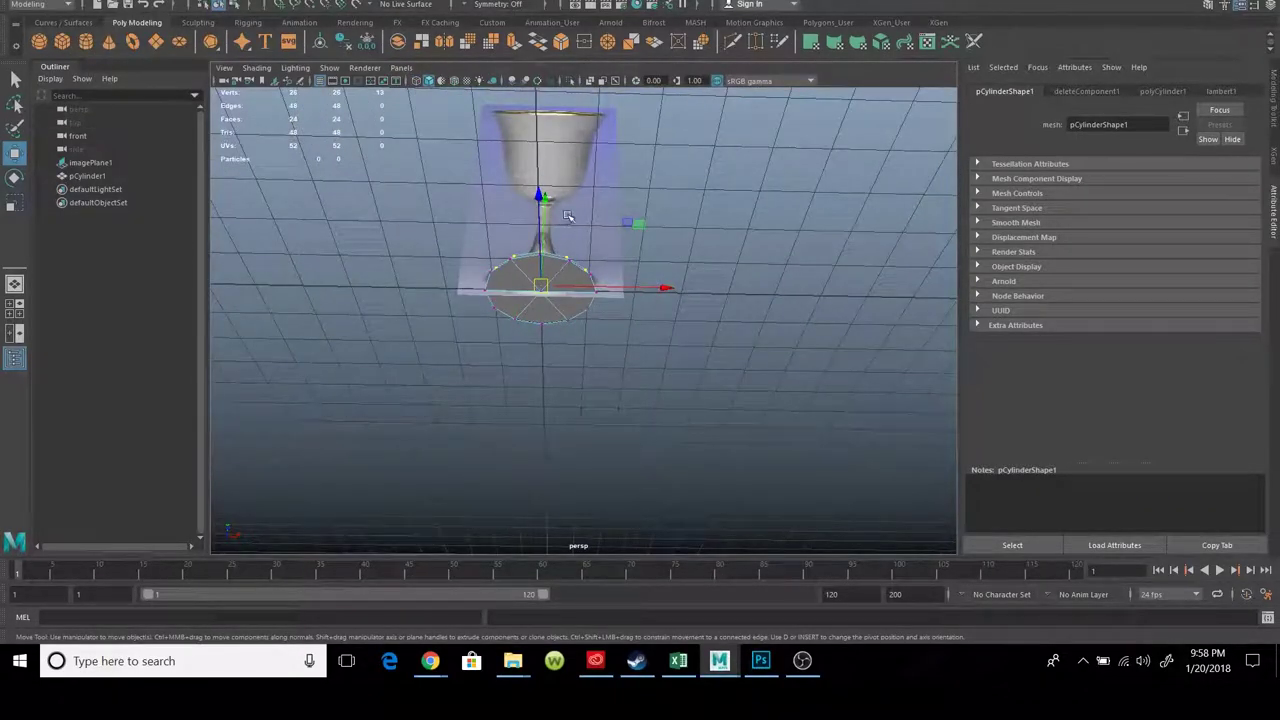
left_click(567, 216)
mouse_move(493, 344)
left_mouse_down("alt")
mouse_move(597, 406)
mouse_move(647, 222)
left_mouse_up("alt")
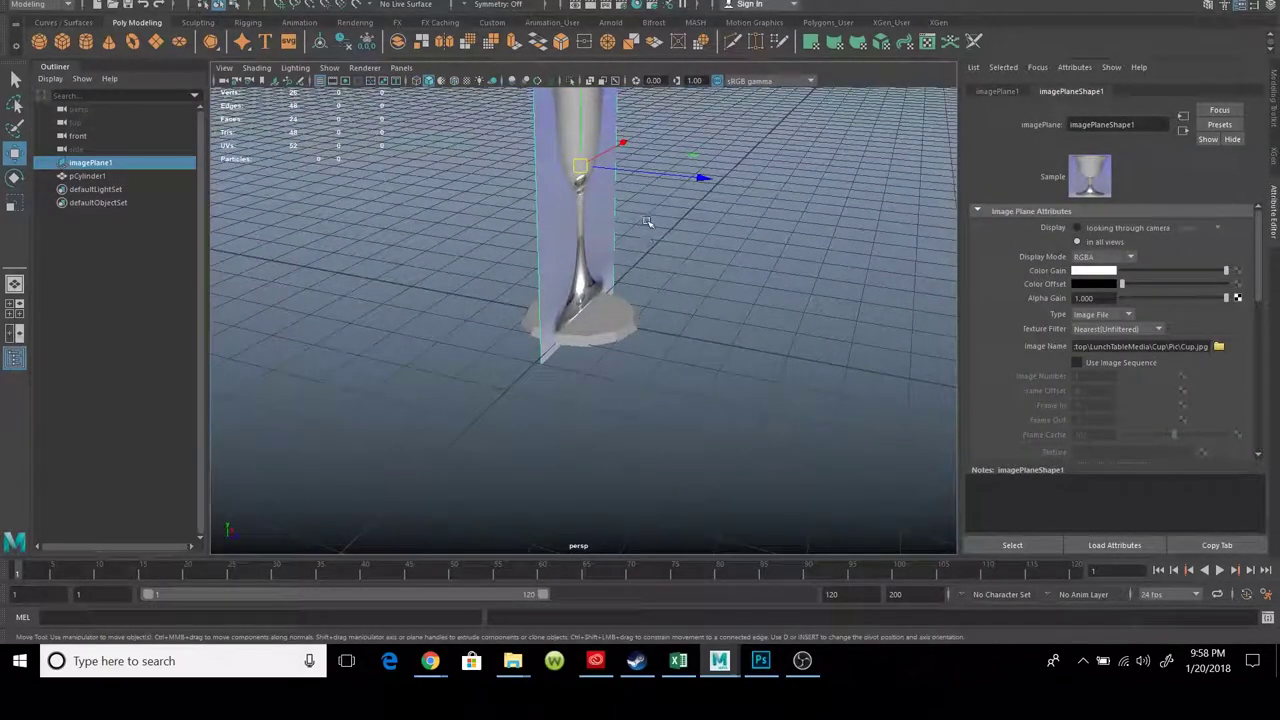
left_click_drag(663, 178, 575, 238)
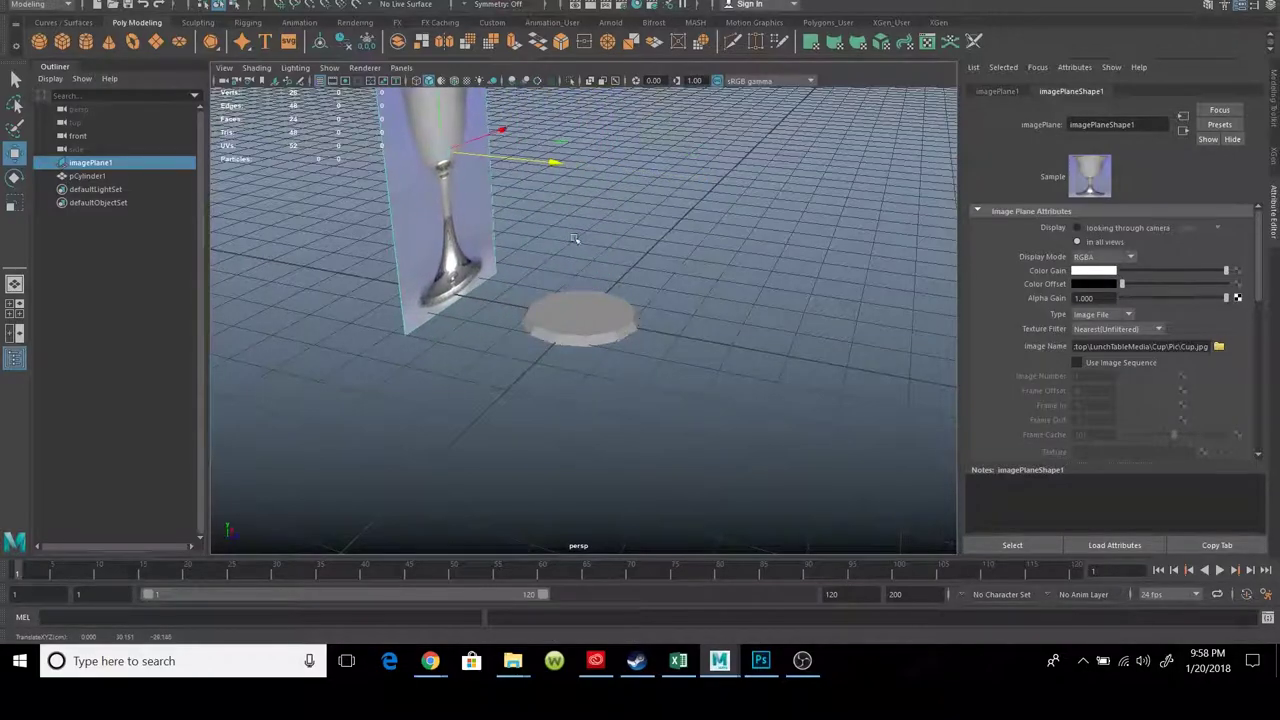
Select all of the disc's top faces, then maximise the front view
left_click(578, 309)
right_click_drag(578, 309, 584, 318)
key("f")
left_click(577, 320)
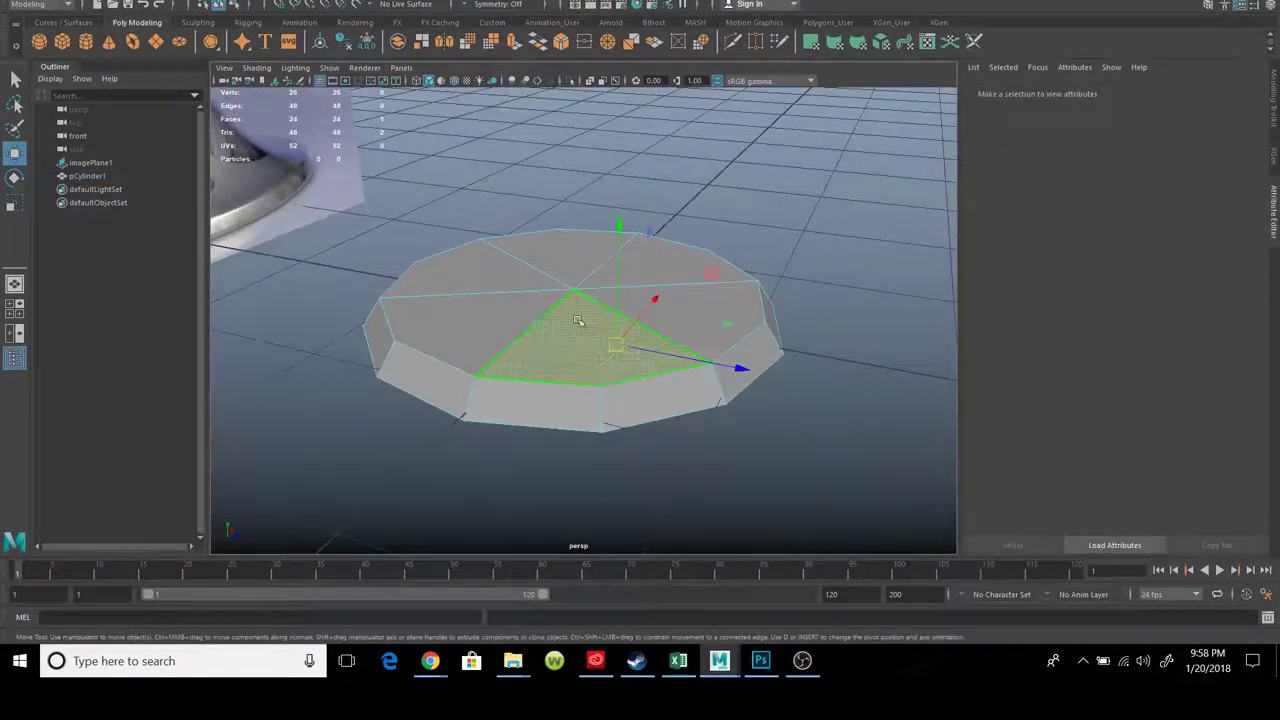
left_click(486, 316, "shift")
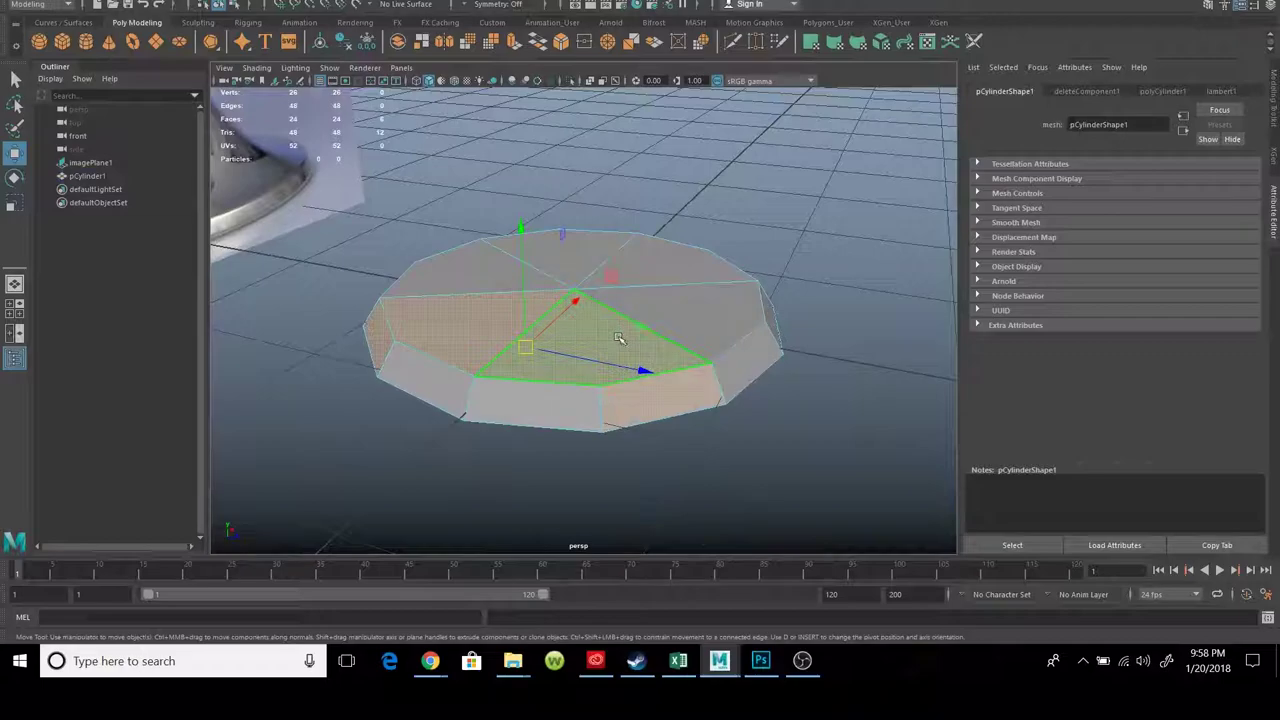
left_click(500, 320, "shift")
left_click(489, 285, "shift")
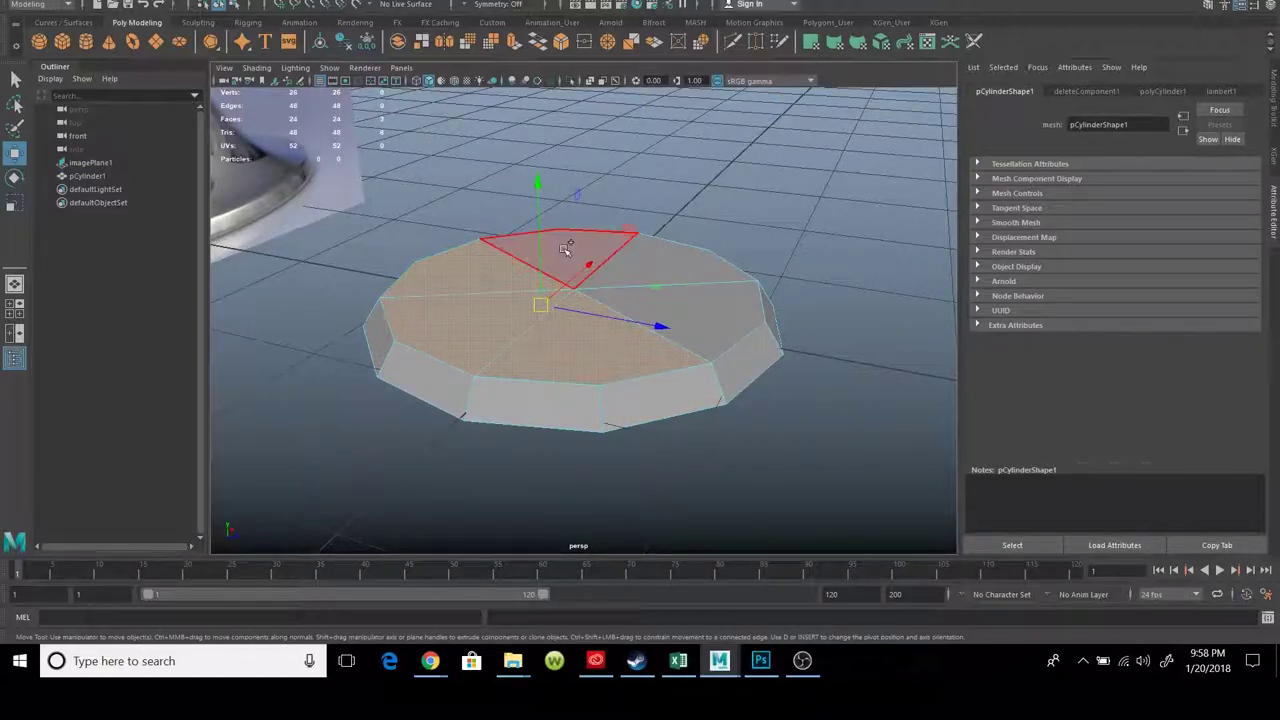
left_click(566, 248, "shift")
left_click(672, 268, "shift")
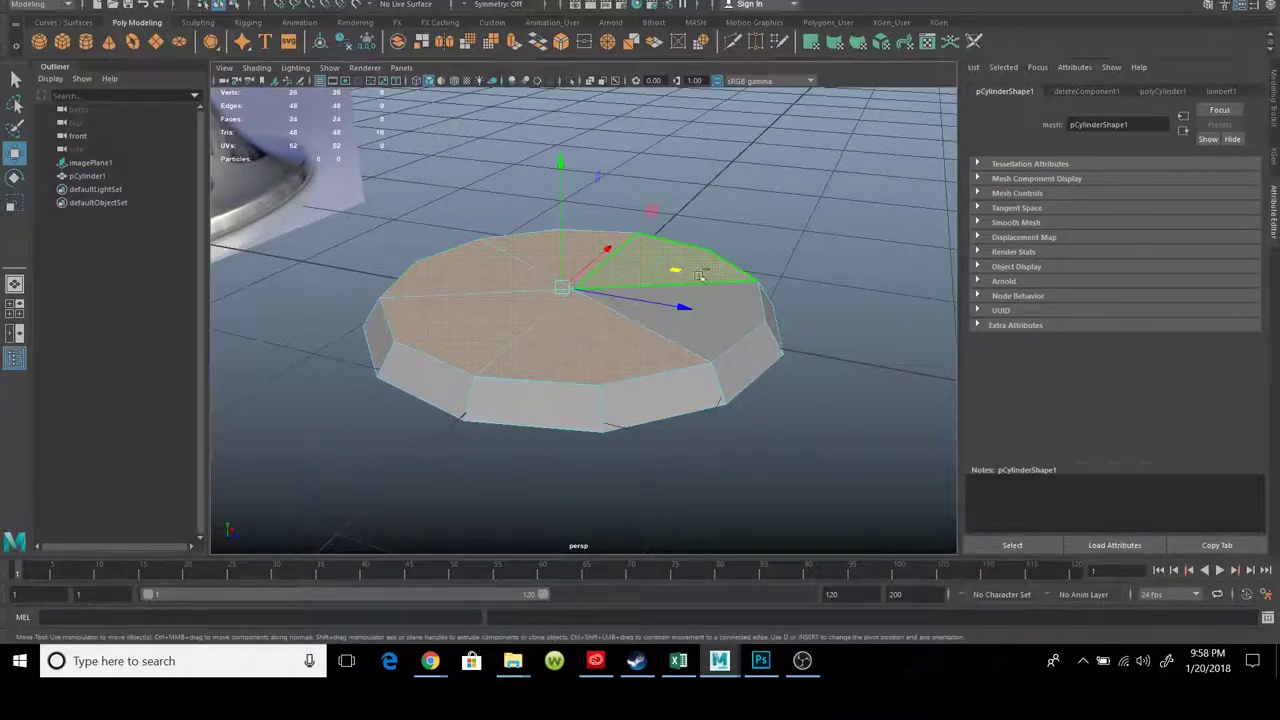
left_click(722, 328, "shift")
key("space")
key("space")
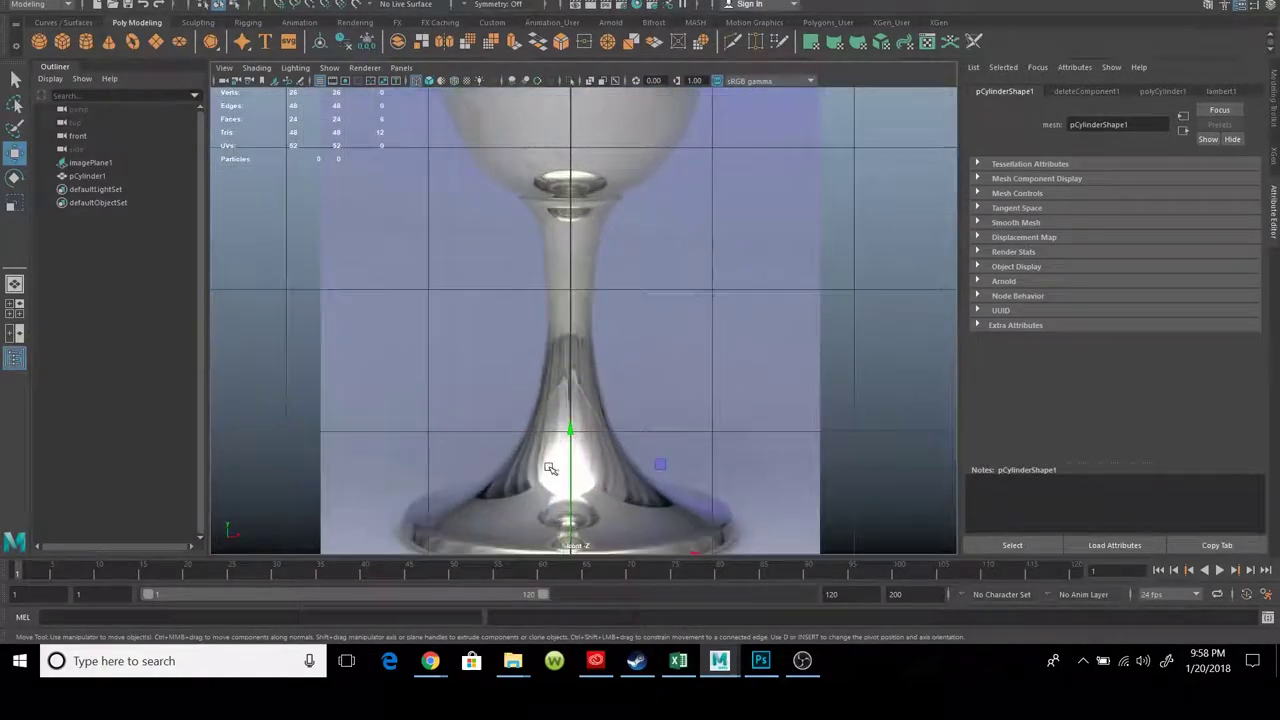
Extrude the top faces, scale them inward and raise them up the foot
middle_click_drag(559, 461, 563, 393, "alt")
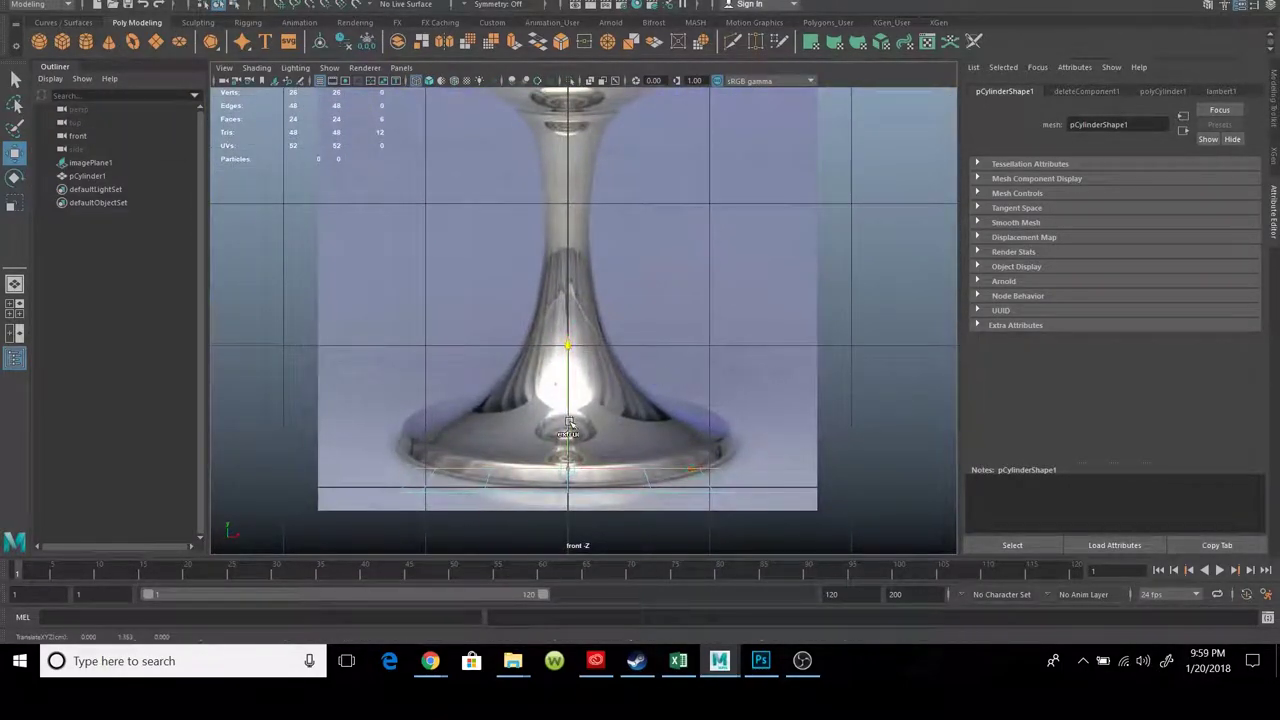
key("ctrl+e")
left_click(14, 206)
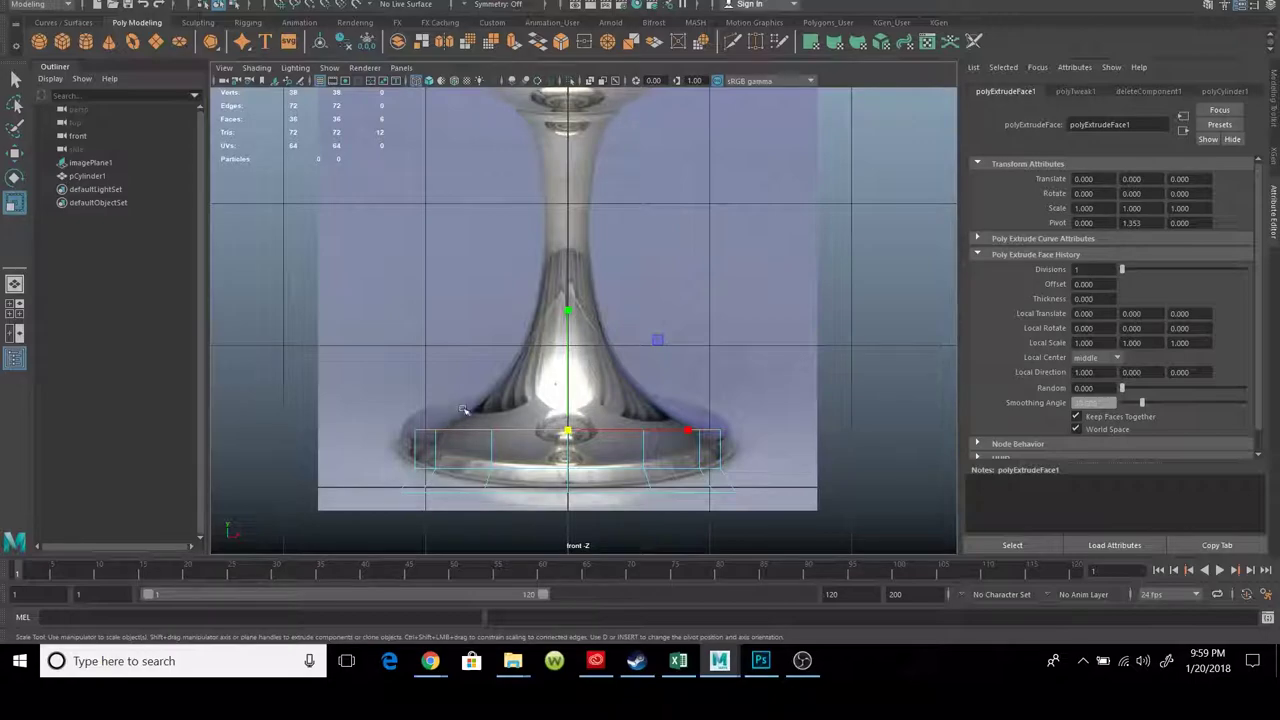
left_click_drag(566, 433, 530, 438)
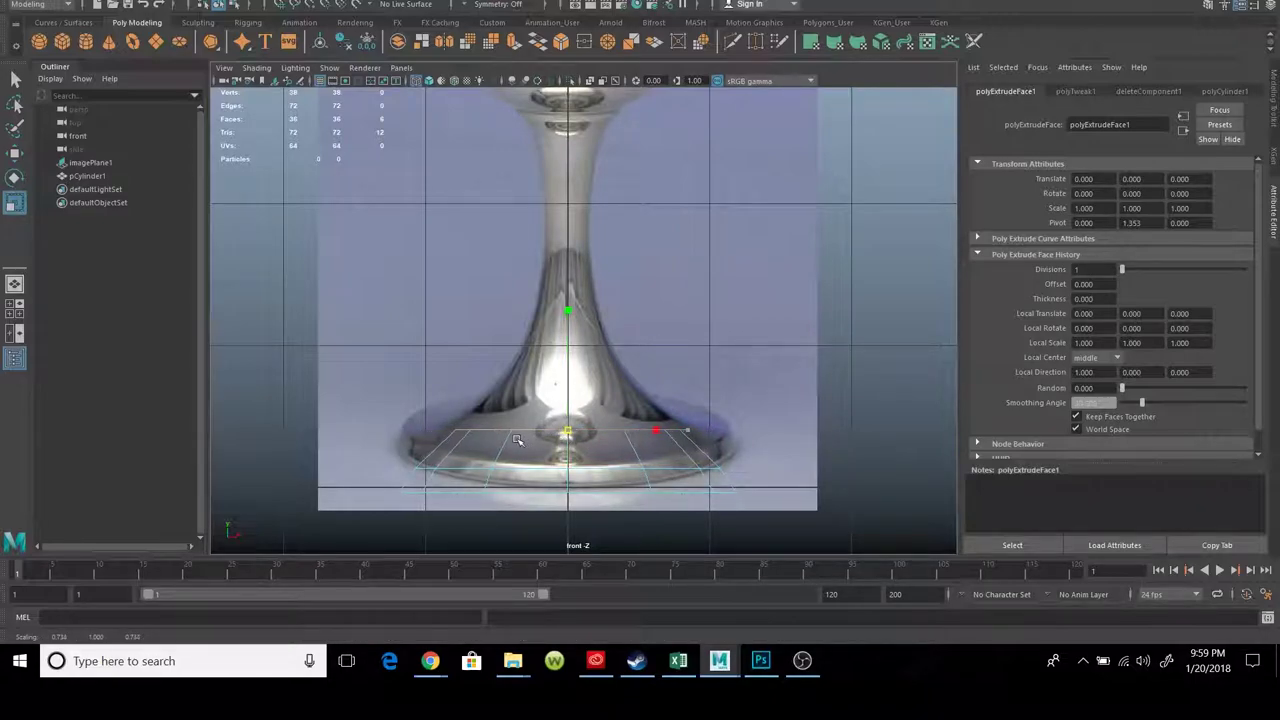
key("w")
left_click_drag(567, 378, 566, 390)
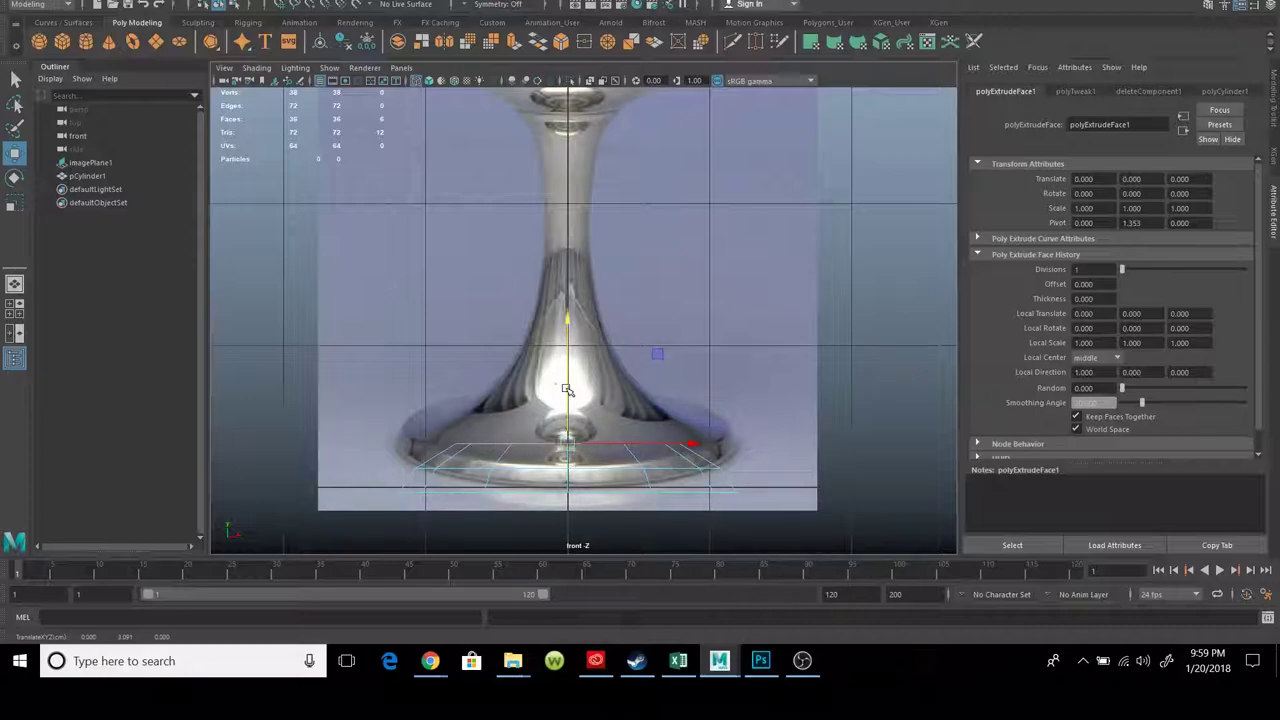
Extrude the faces a second time, raising and scaling the new ring
key("ctrl+e")
left_click_drag(568, 390, 562, 366)
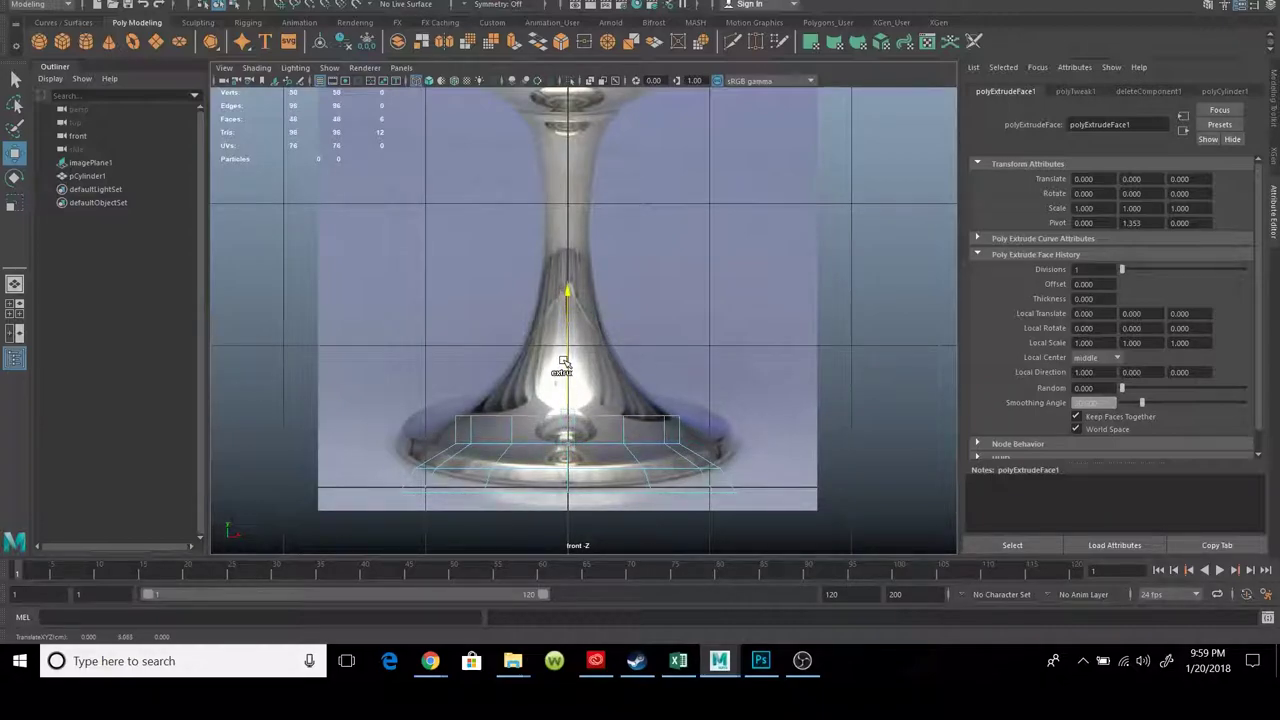
left_click(12, 205)
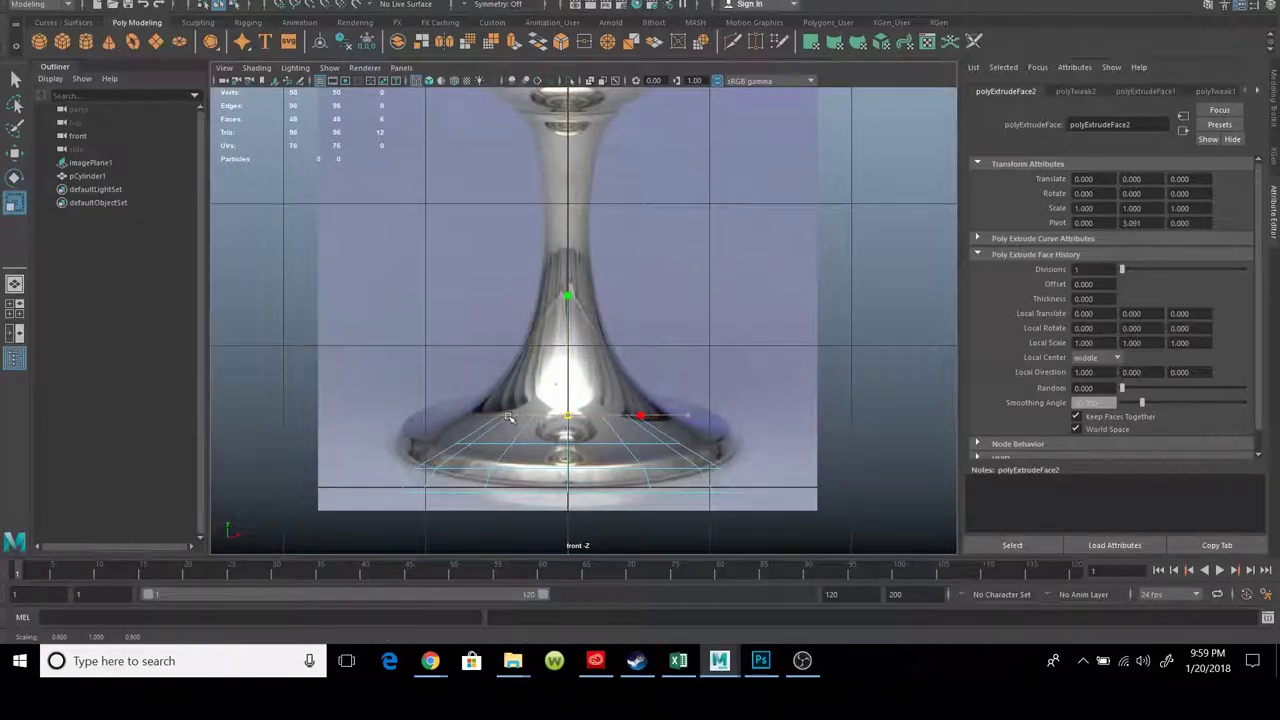
left_click_drag(570, 420, 568, 420)
mouse_move(539, 279)
right_mouse_down()
mouse_move(539, 450)
mouse_move(573, 413)
right_mouse_up()
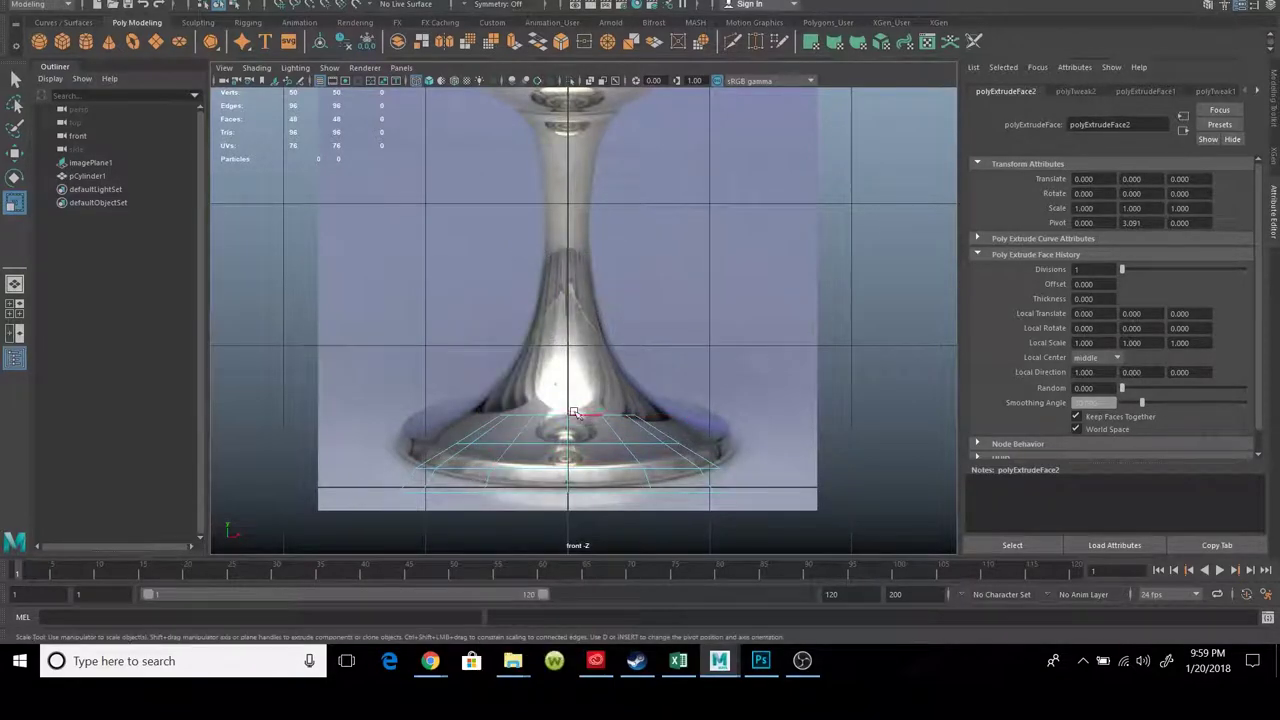
Widen the foot's lower edge loop slightly to match the reference
left_click(540, 446)
scroll(521, 461, "up", 2)
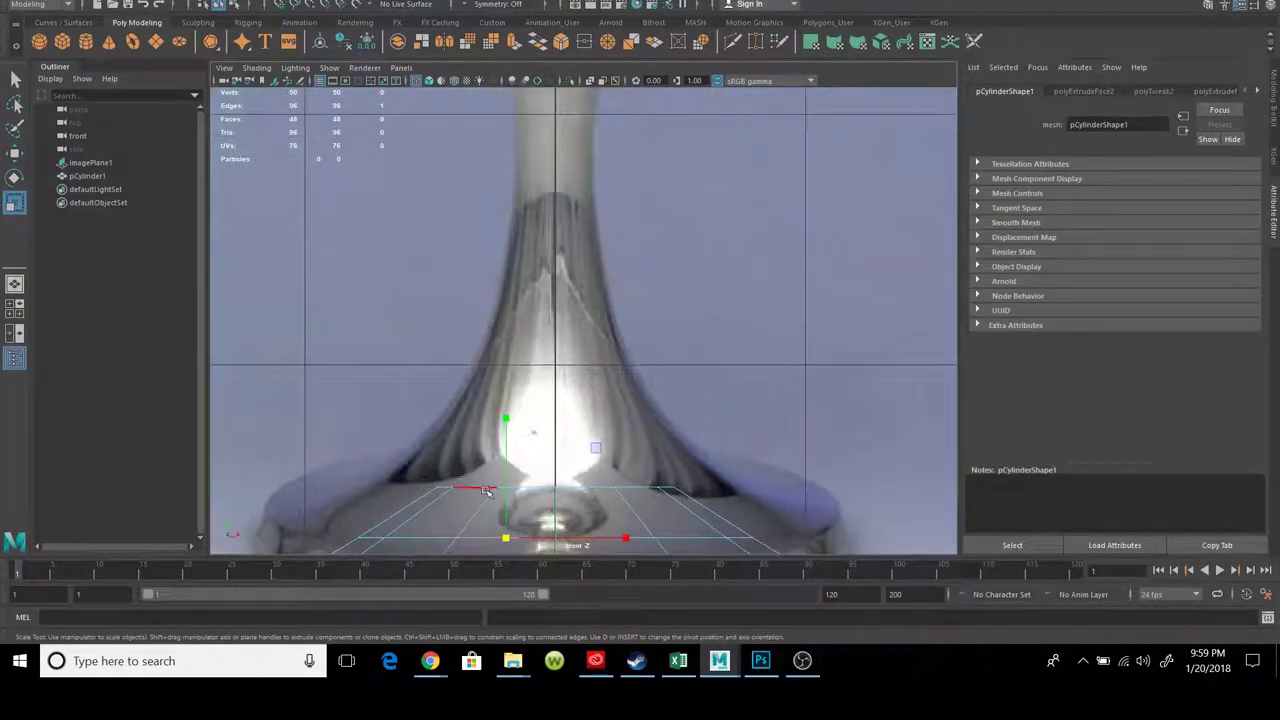
scroll(490, 445, "up", 2)
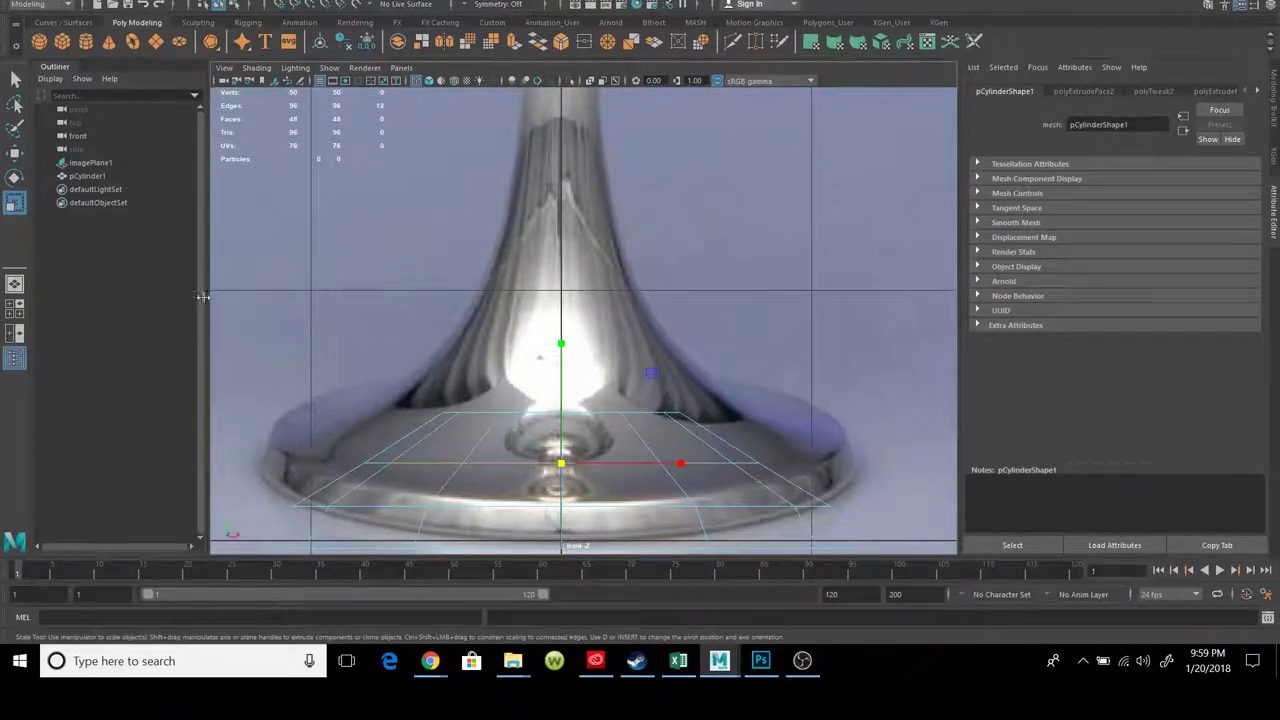
middle_click_drag(544, 503, 551, 467, "alt")
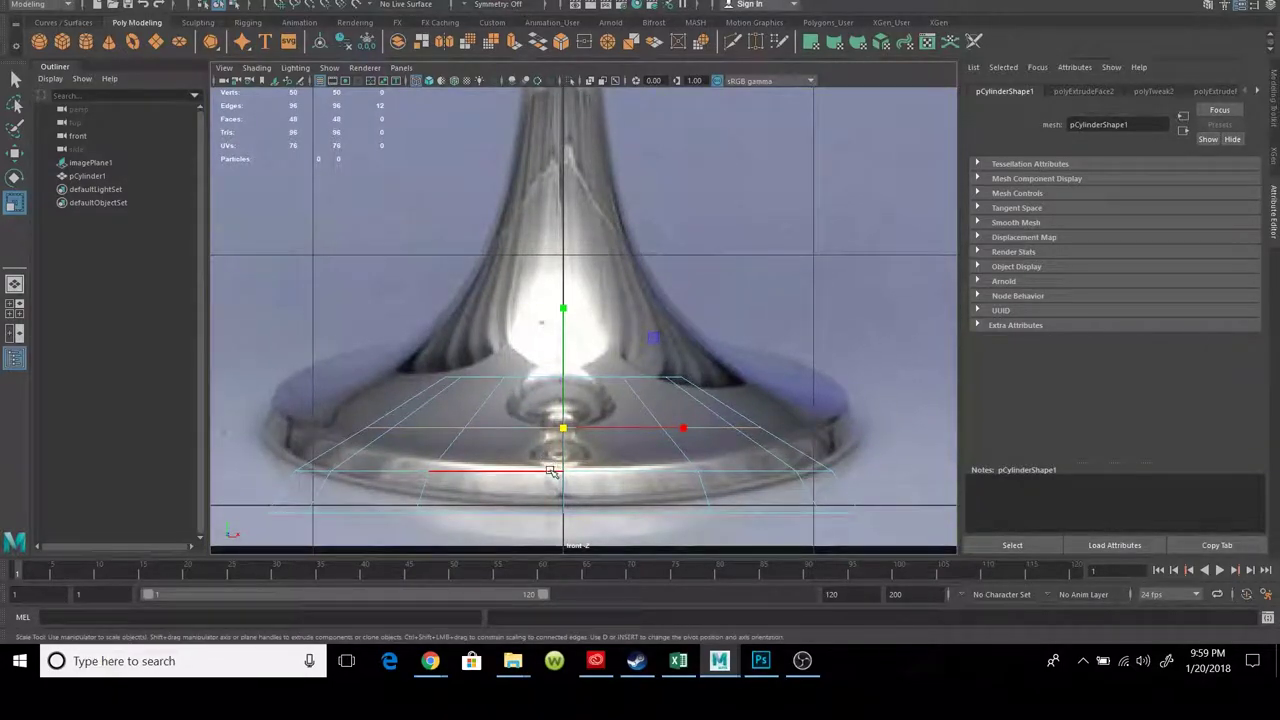
left_click(550, 471)
left_click_drag(569, 471, 575, 473)
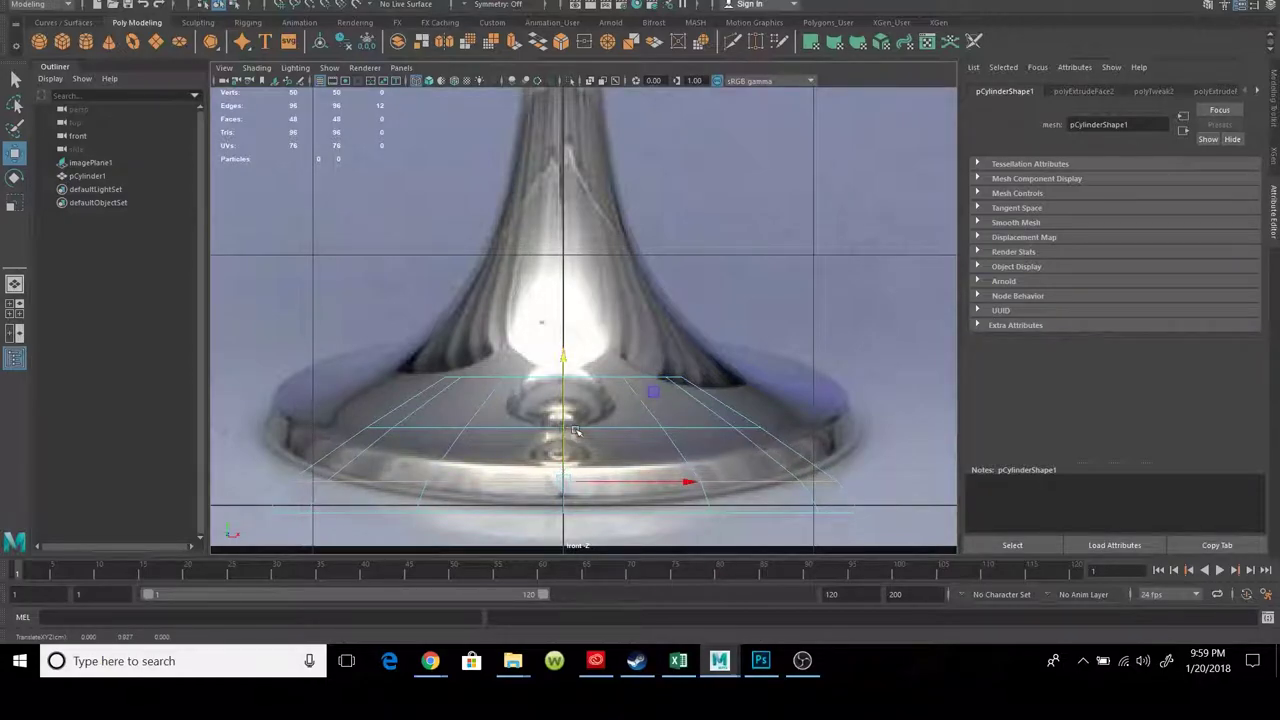
Lower the foot's upper edge loop to follow the reference flare
left_click(575, 428)
key("w")
key("e")
key("r")
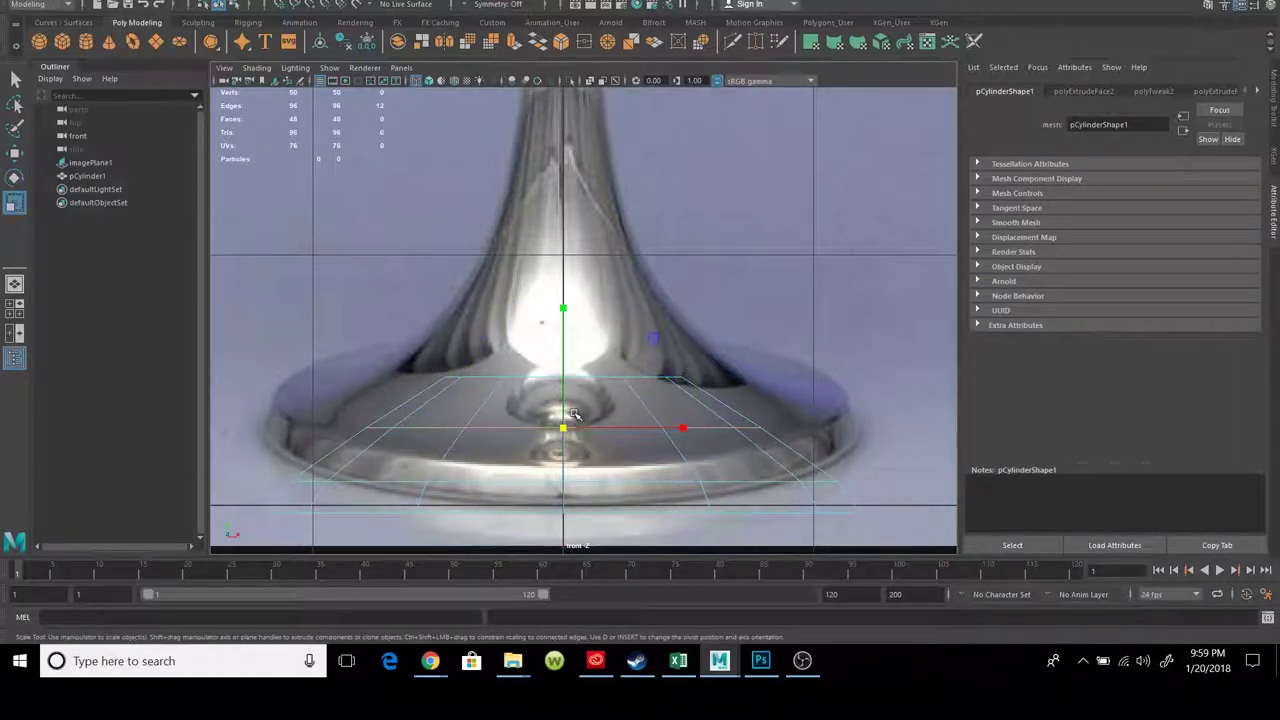
key("w")
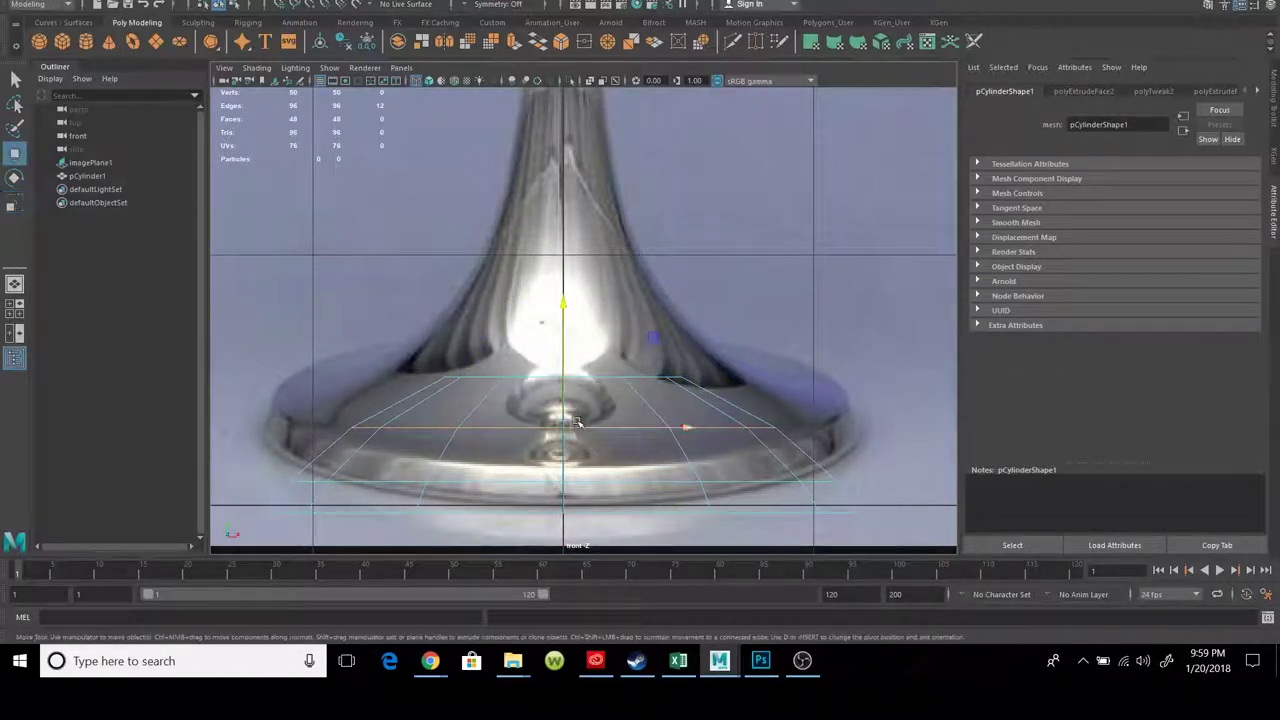
left_click_drag(566, 406, 576, 448)
key("r")
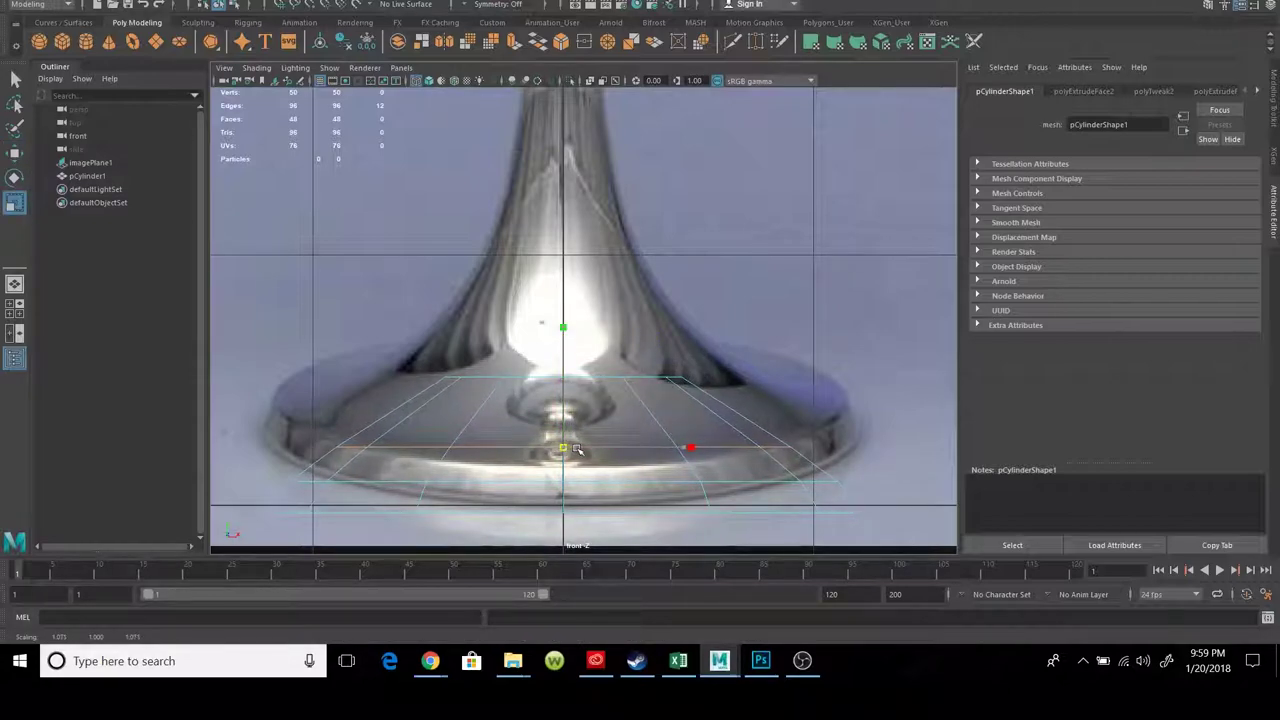
left_click(583, 380)
Lower the foot's upper edge loop into a shallow dome
right_click(585, 383)
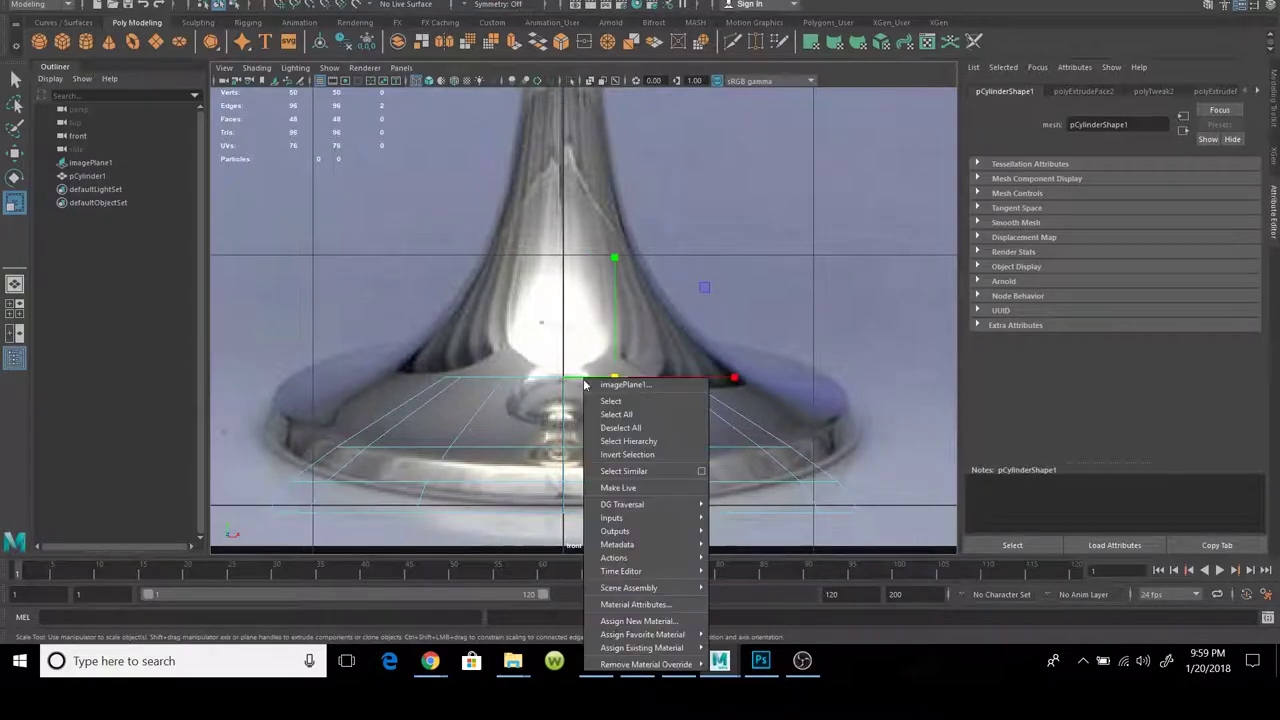
left_click(547, 367)
right_click_drag(550, 350, 502, 281)
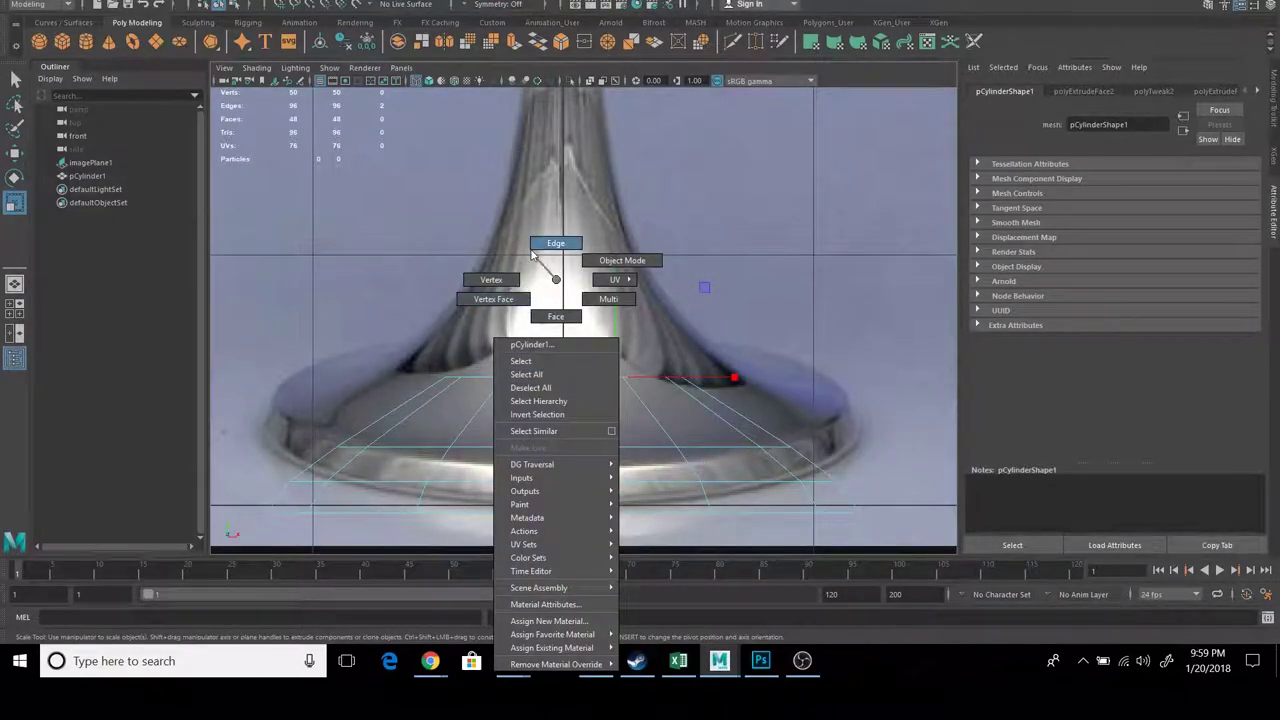
left_click_drag(412, 316, 728, 400)
key("w")
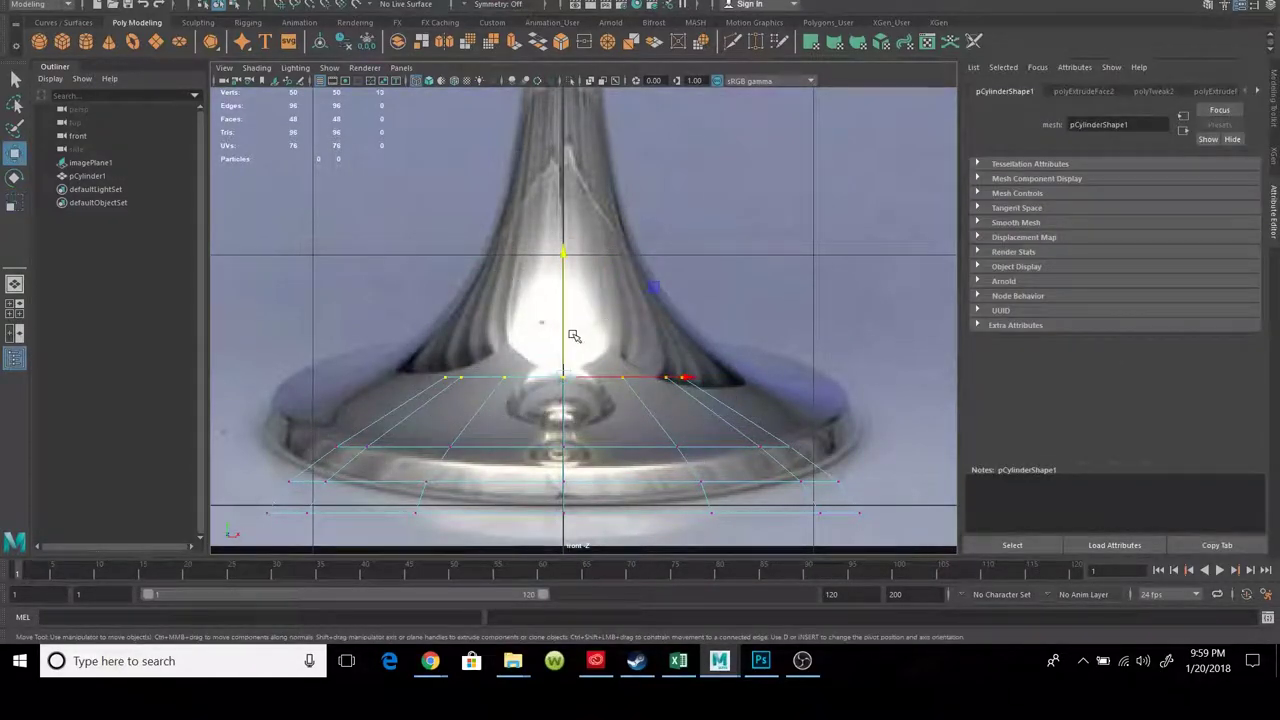
left_click_drag(567, 334, 567, 385)
Inspect the stepped foot in perspective and select its top face in front view
key("space")
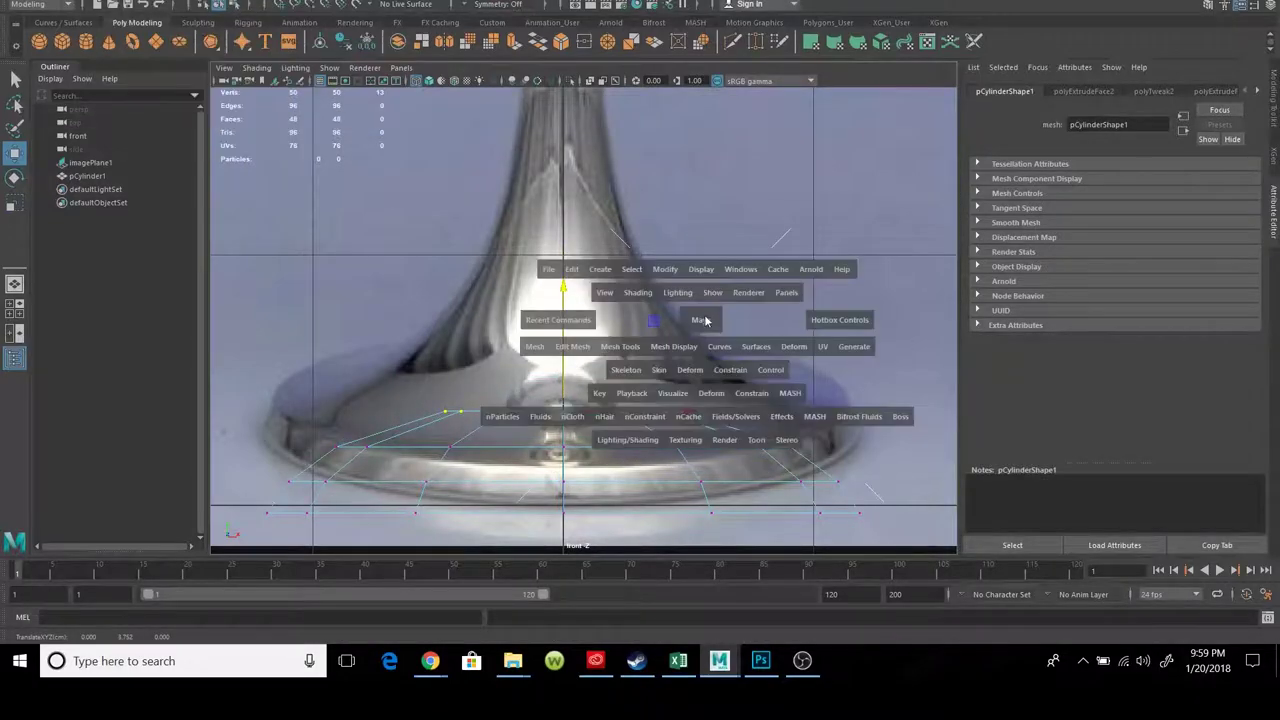
key("space")
key("space")
right_click_drag(620, 250, 700, 261)
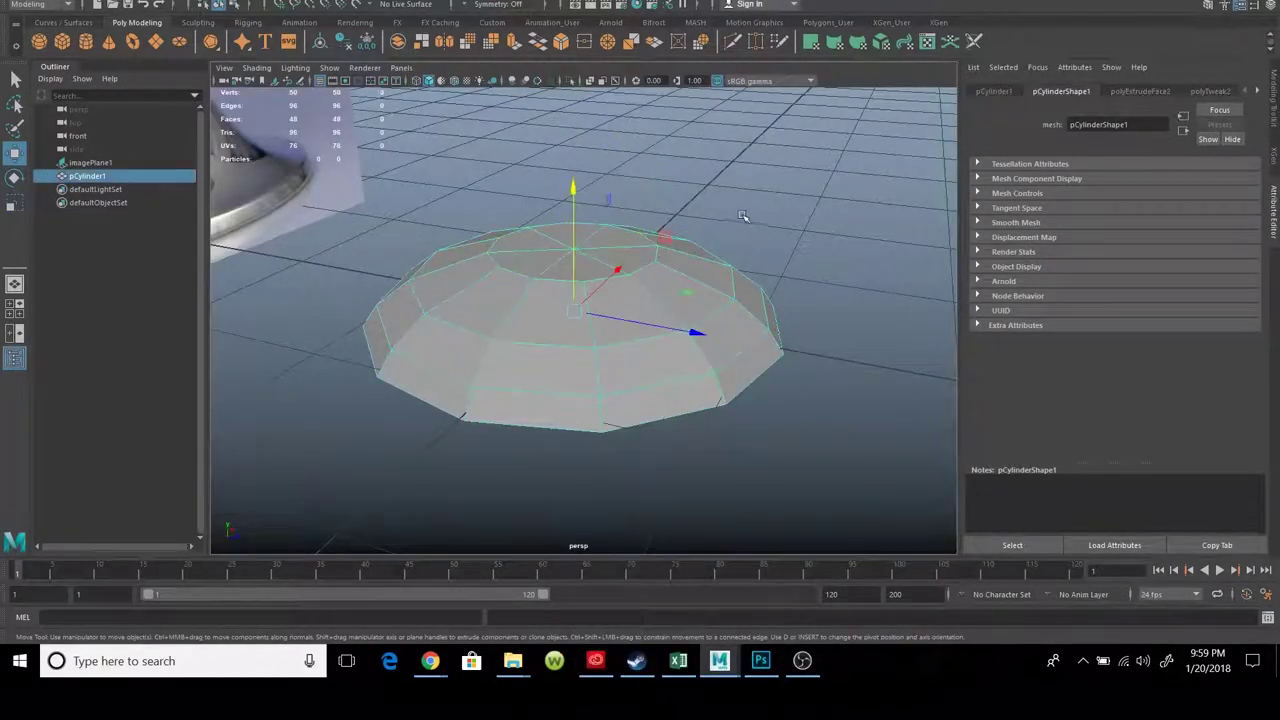
mouse_move(700, 350)
left_mouse_down("alt")
mouse_move(782, 353)
mouse_move(683, 334)
mouse_move(709, 354)
left_mouse_up("alt")
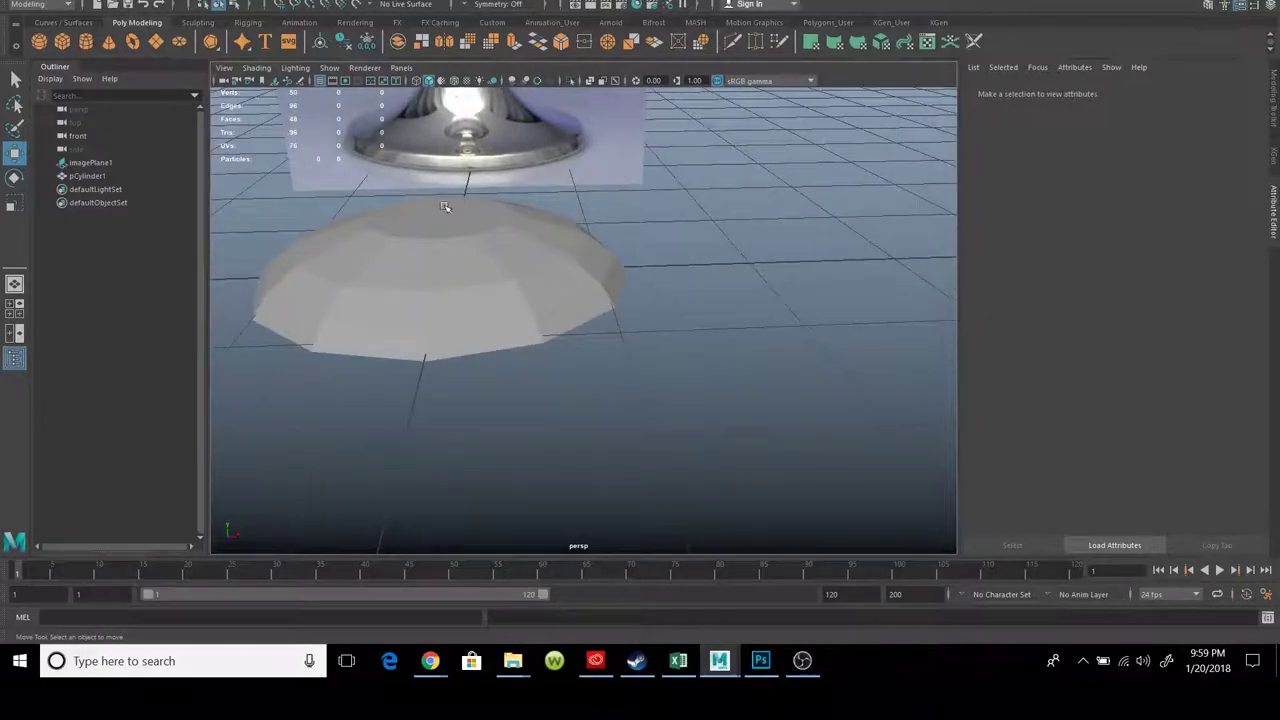
right_click(444, 206)
key("space")
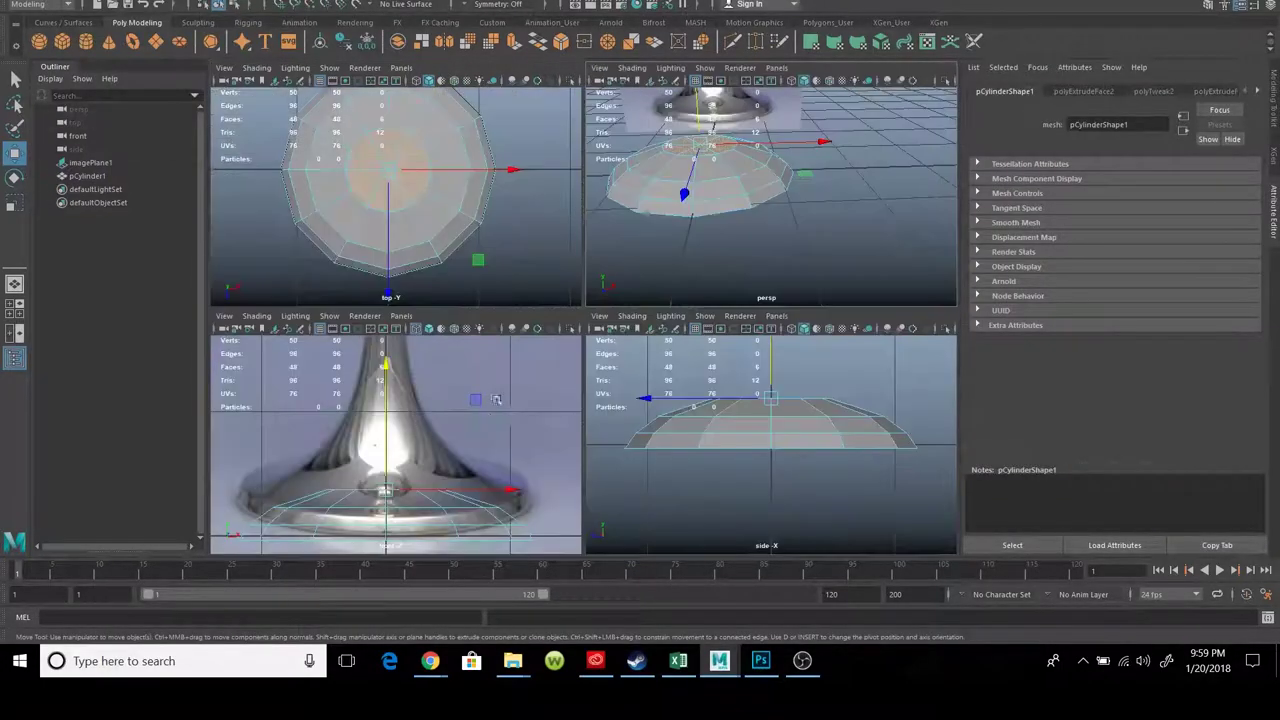
key("space")
key("space")
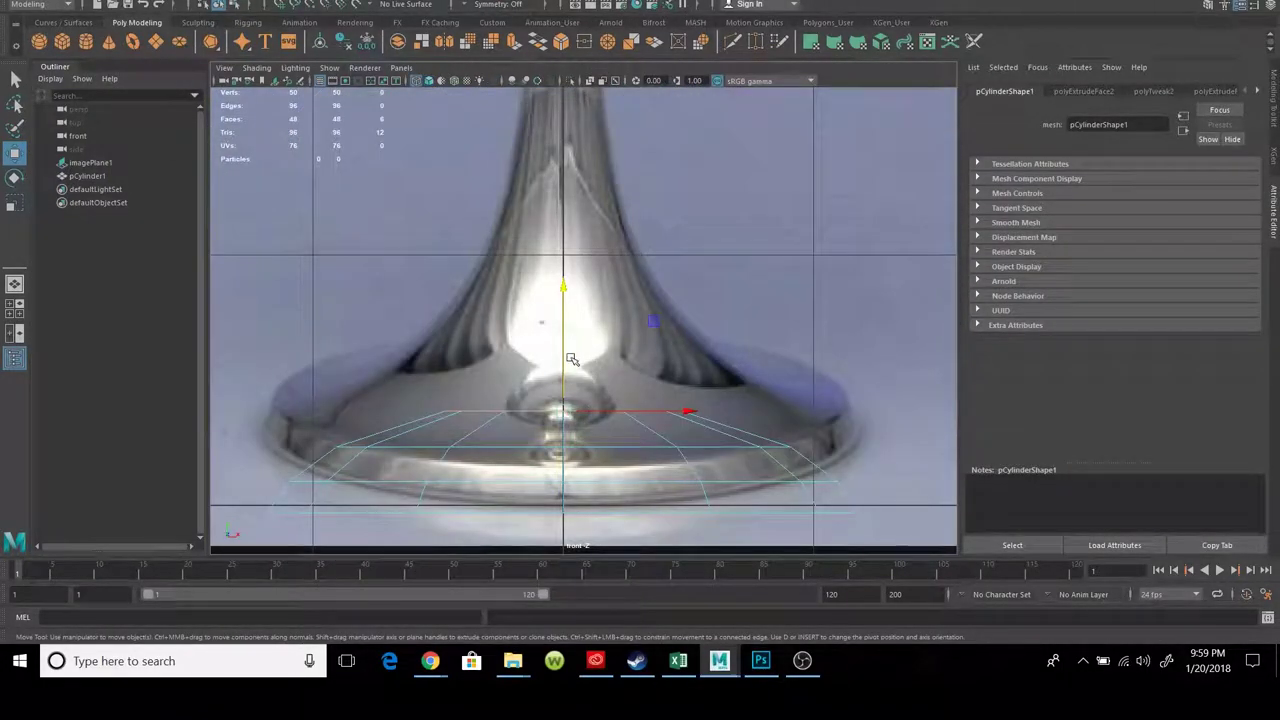
Extrude the top face up into the stem and narrow it toward the centre
key("ctrl+e")
left_click_drag(563, 358, 565, 270)
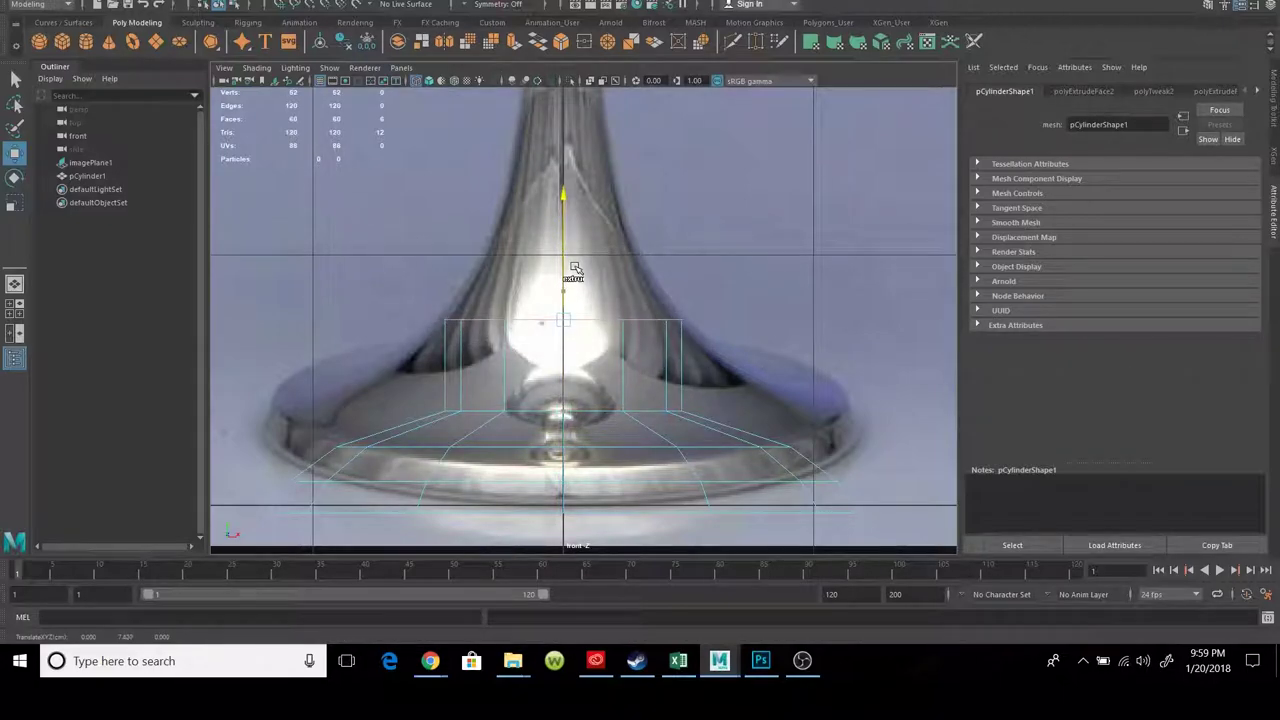
left_click(14, 203)
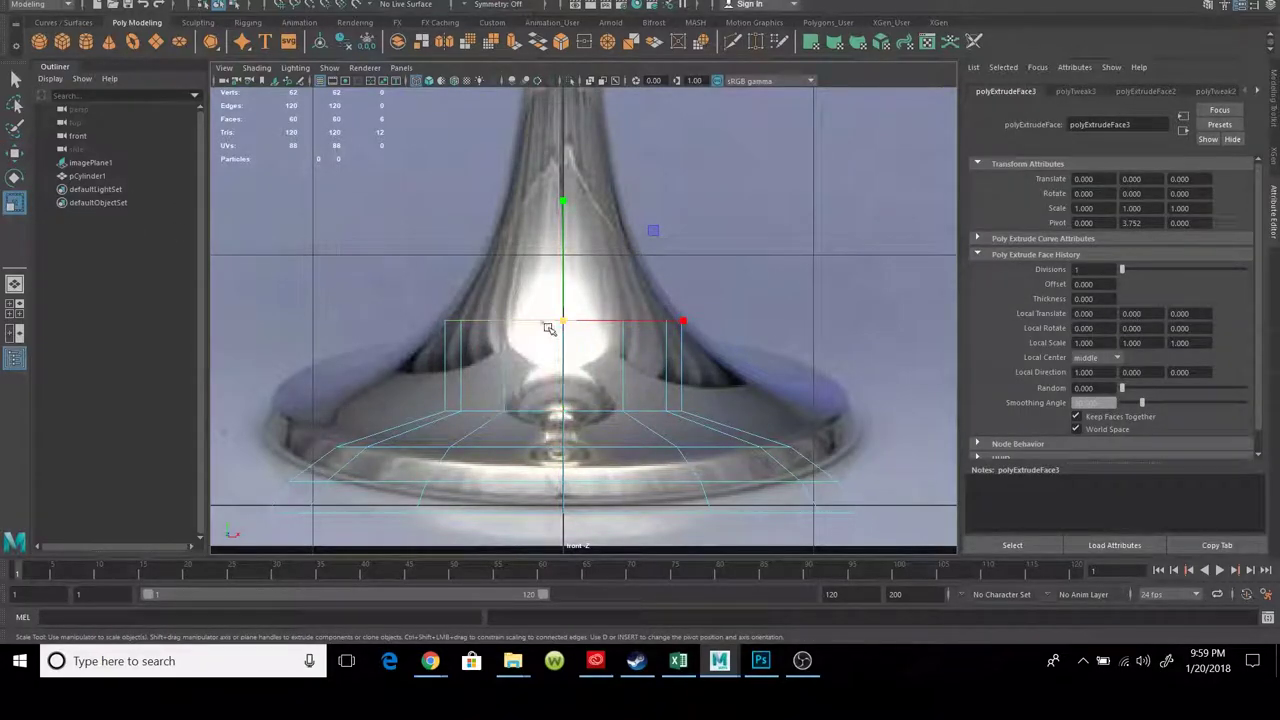
left_click_drag(566, 328, 539, 325)
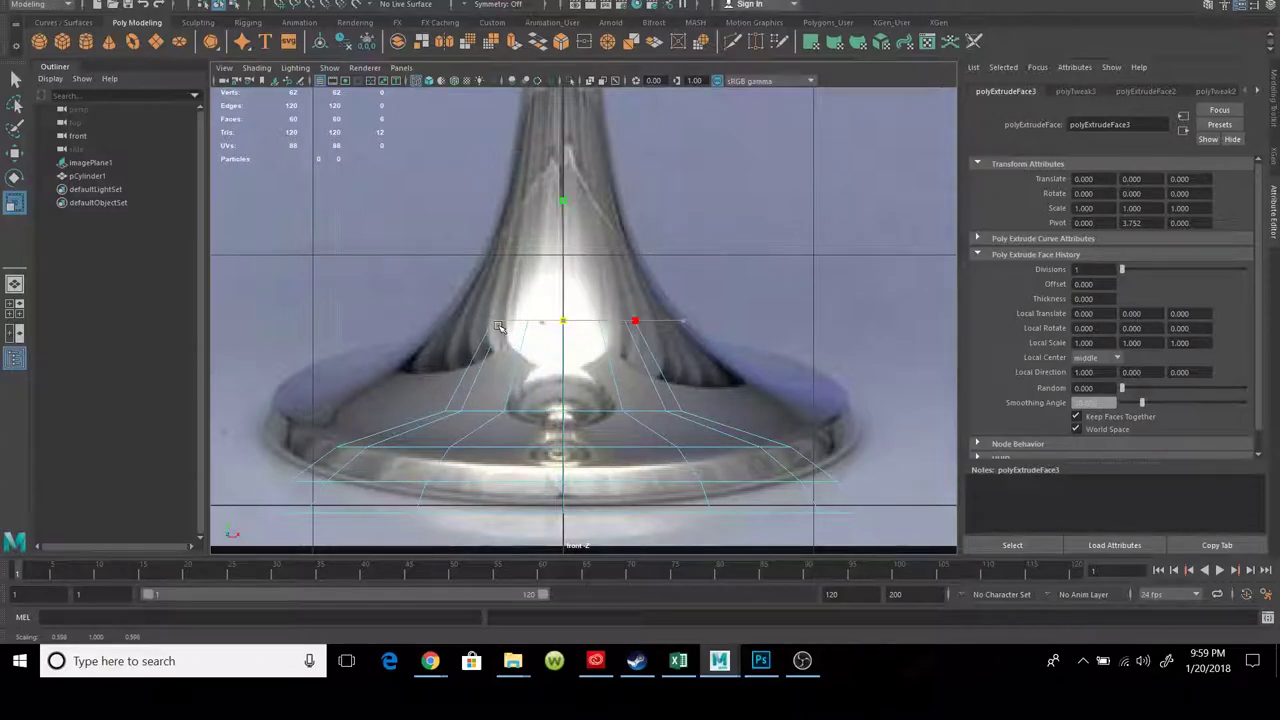
scroll(560, 360, "down", 2)
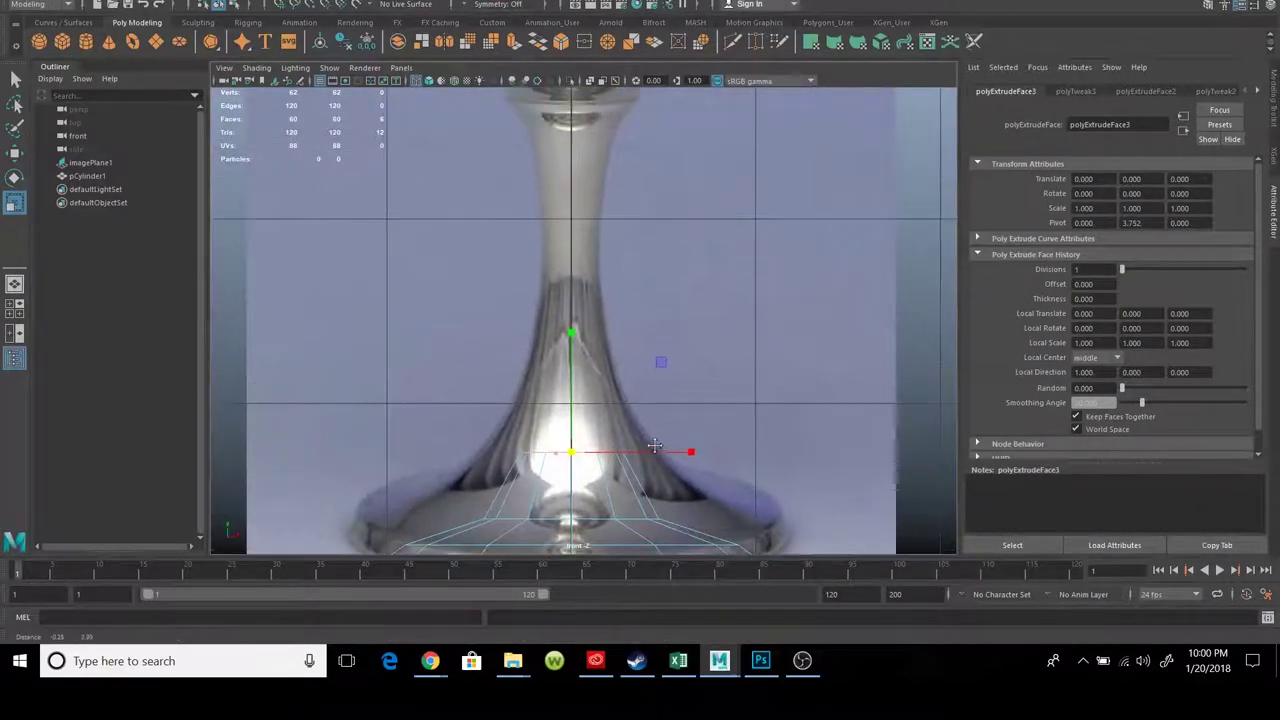
scroll(600, 420, "down", 1)
key("w")
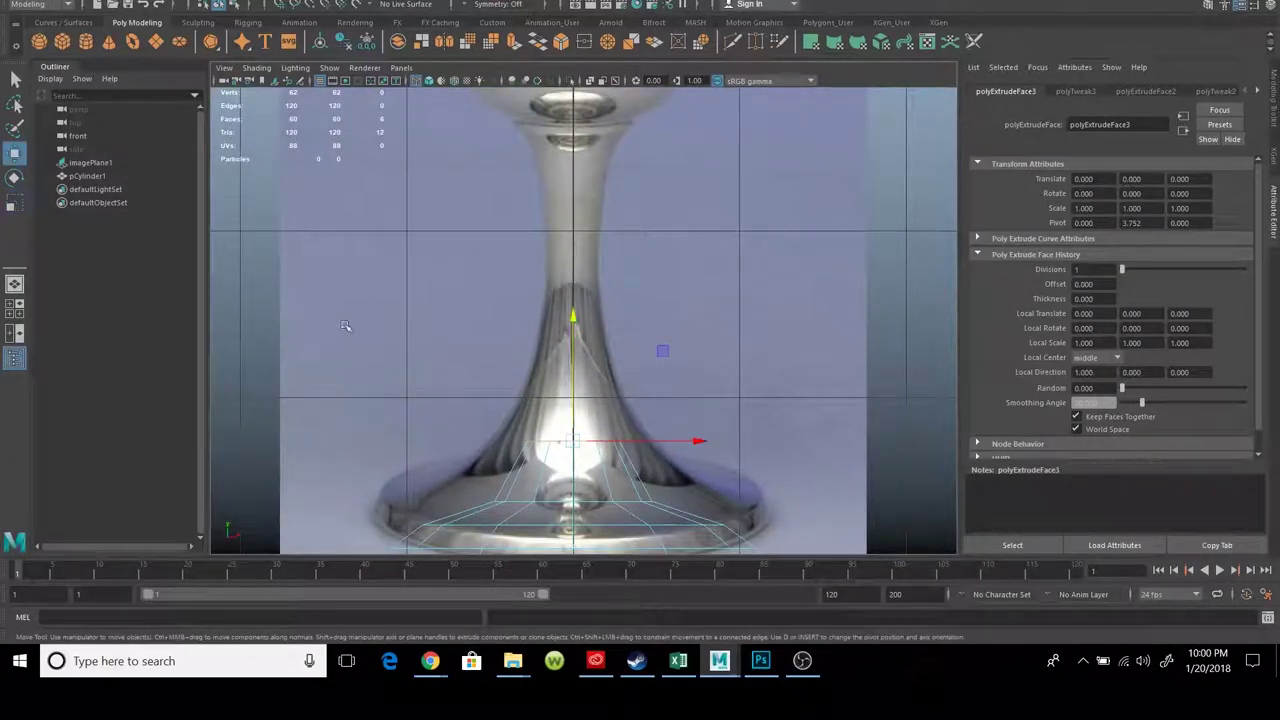
left_click_drag(568, 390, 578, 412)
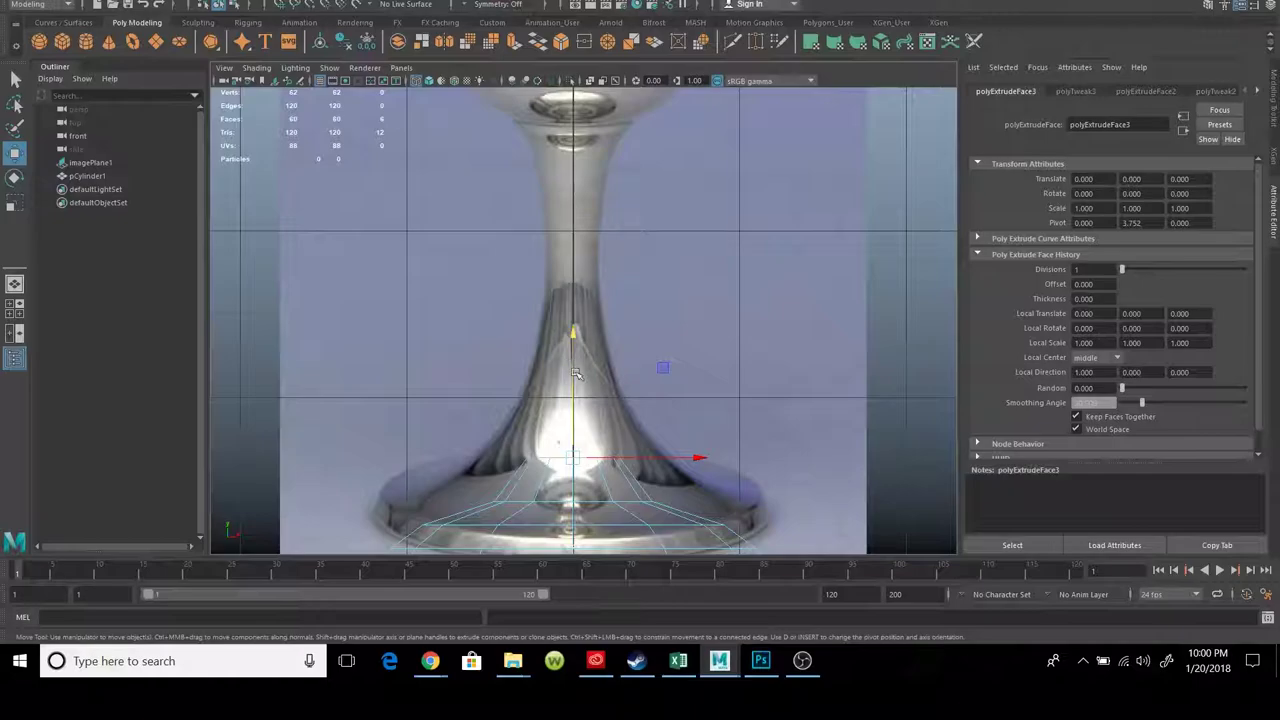
Extrude a second stem section and taper its top ring inward
mouse_move(572, 380)
left_mouse_down()
mouse_move(570, 360)
mouse_move(577, 393)
mouse_move(577, 334)
left_mouse_up()
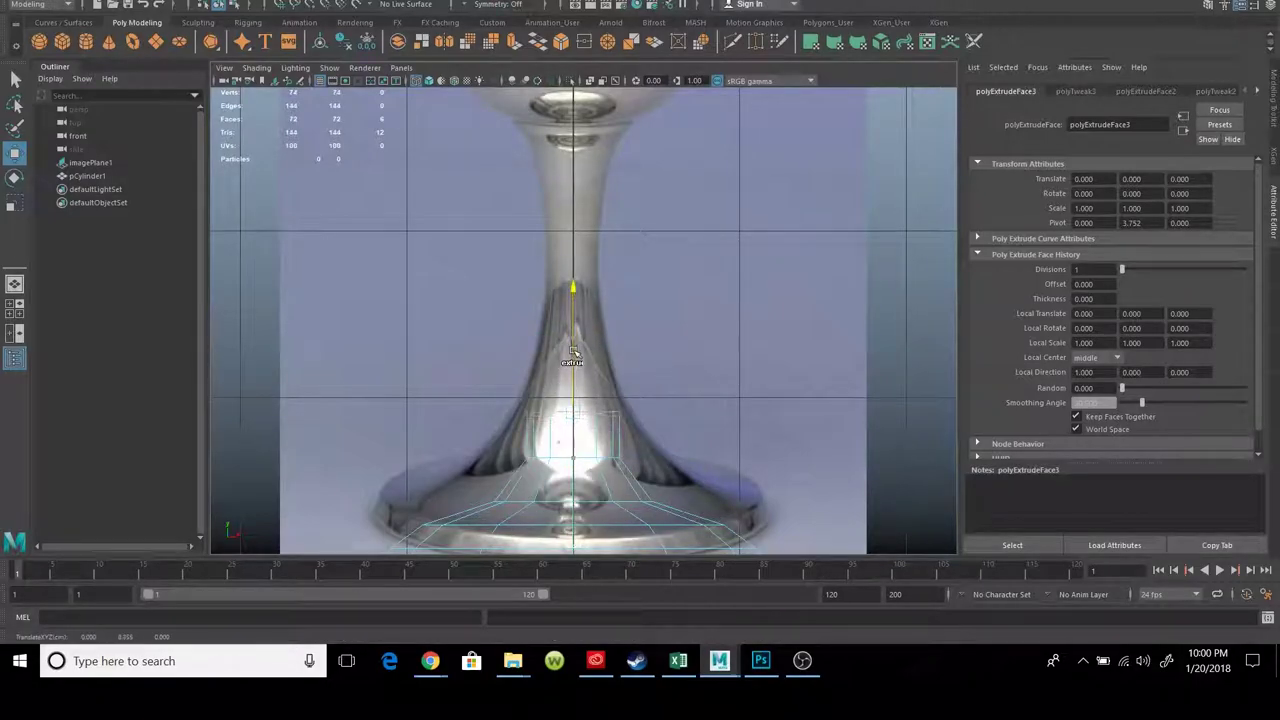
left_click(14, 200)
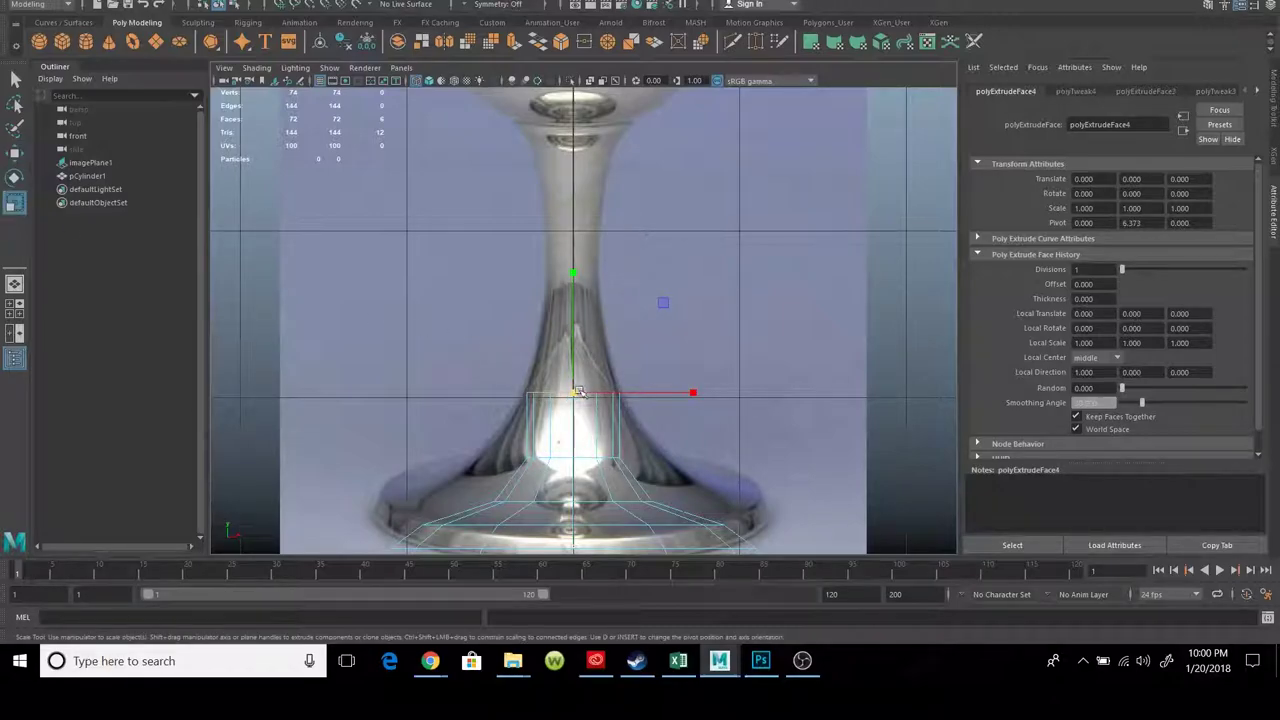
left_click_drag(578, 391, 554, 386)
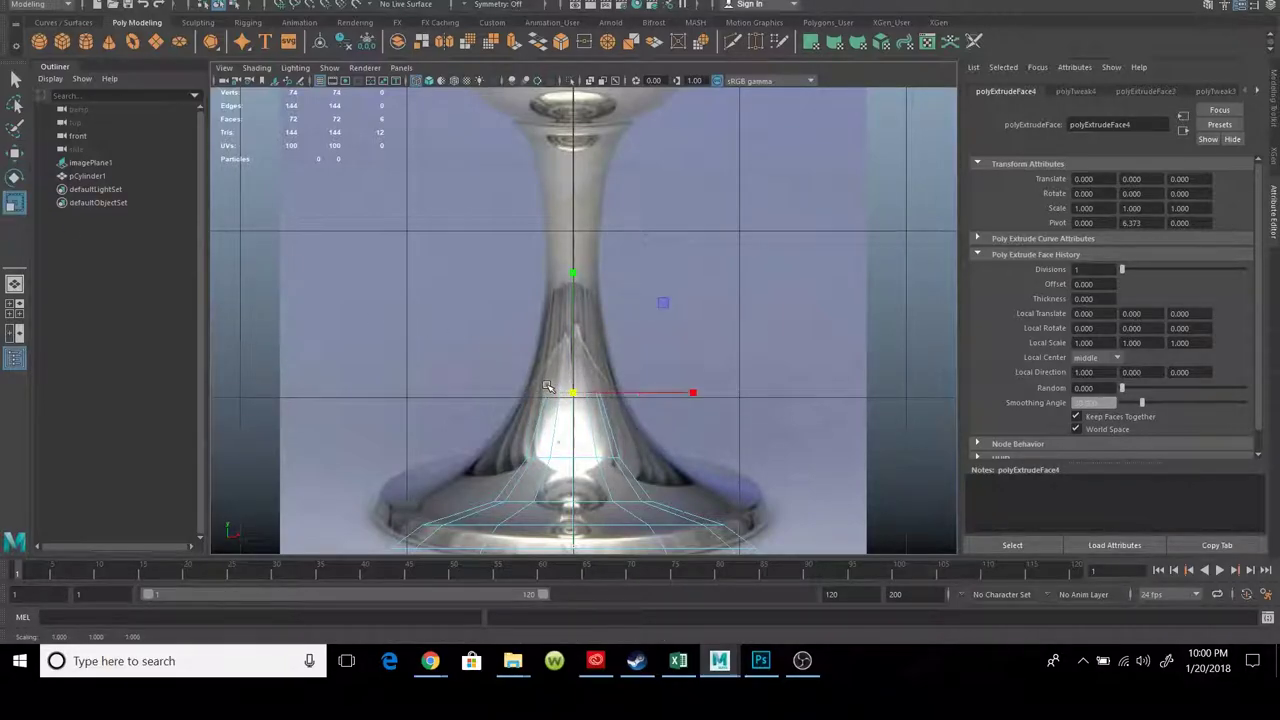
mouse_move(630, 290)
middle_mouse_down("alt")
mouse_move(641, 374)
mouse_move(591, 234)
mouse_move(609, 271)
middle_mouse_up("alt")
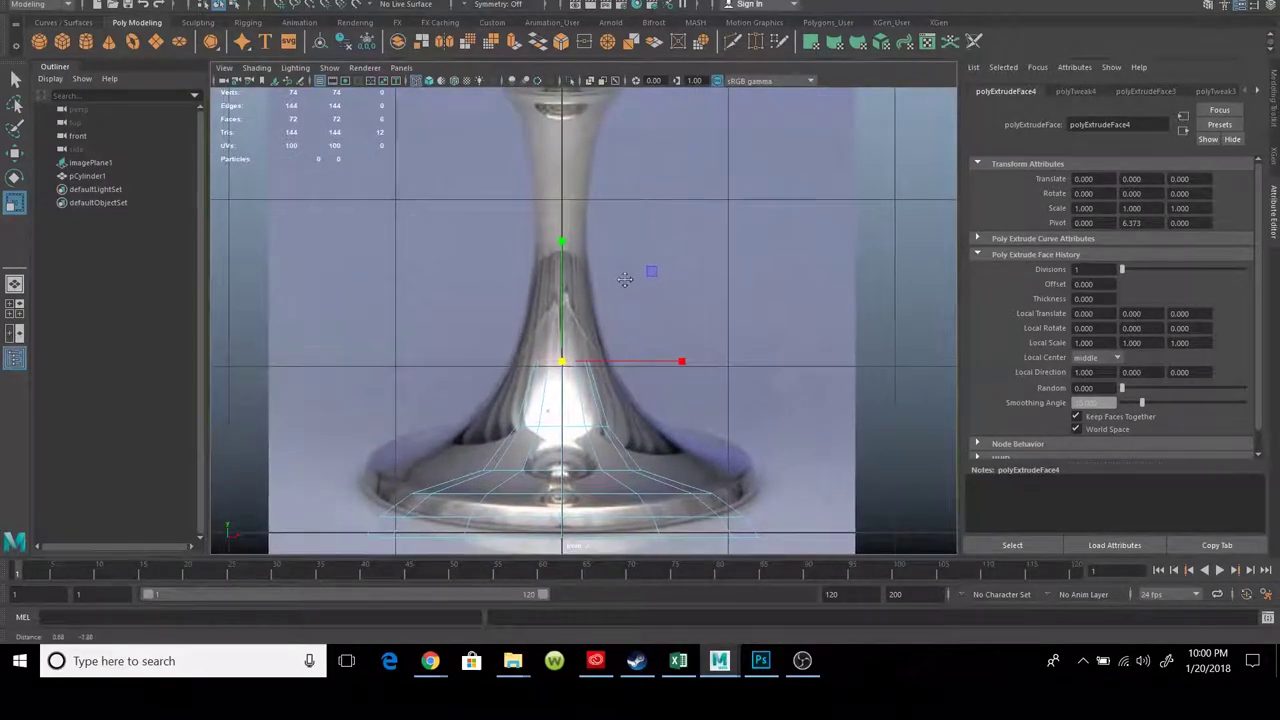
Extrude a third stem section and narrow its top ring
right_click_drag(611, 280, 463, 277, "alt")
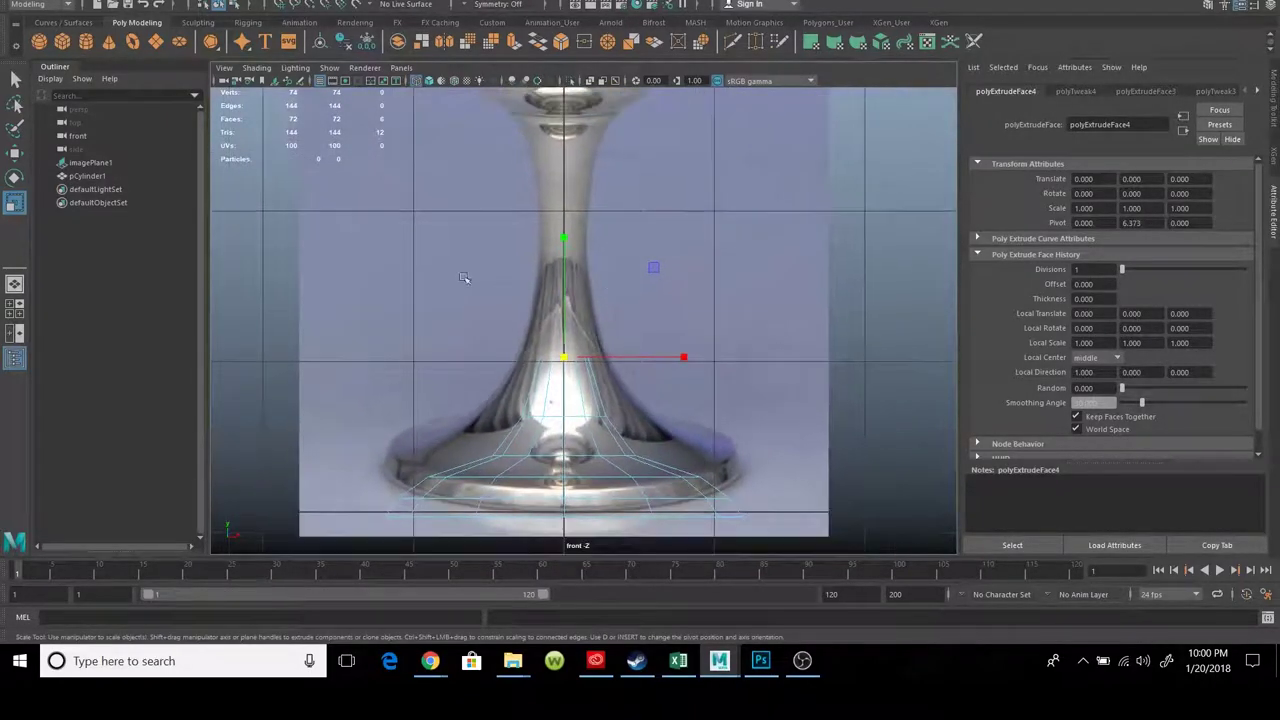
left_click(14, 155)
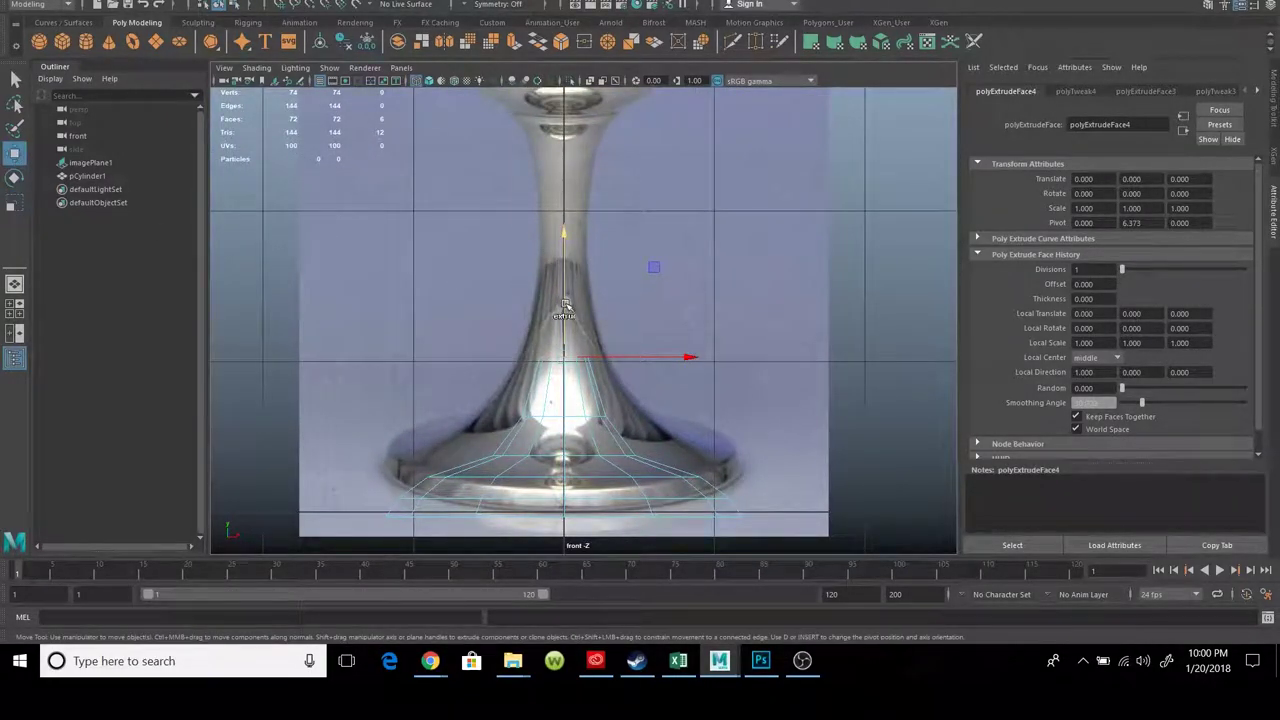
left_click_drag(565, 305, 558, 212, "shift")
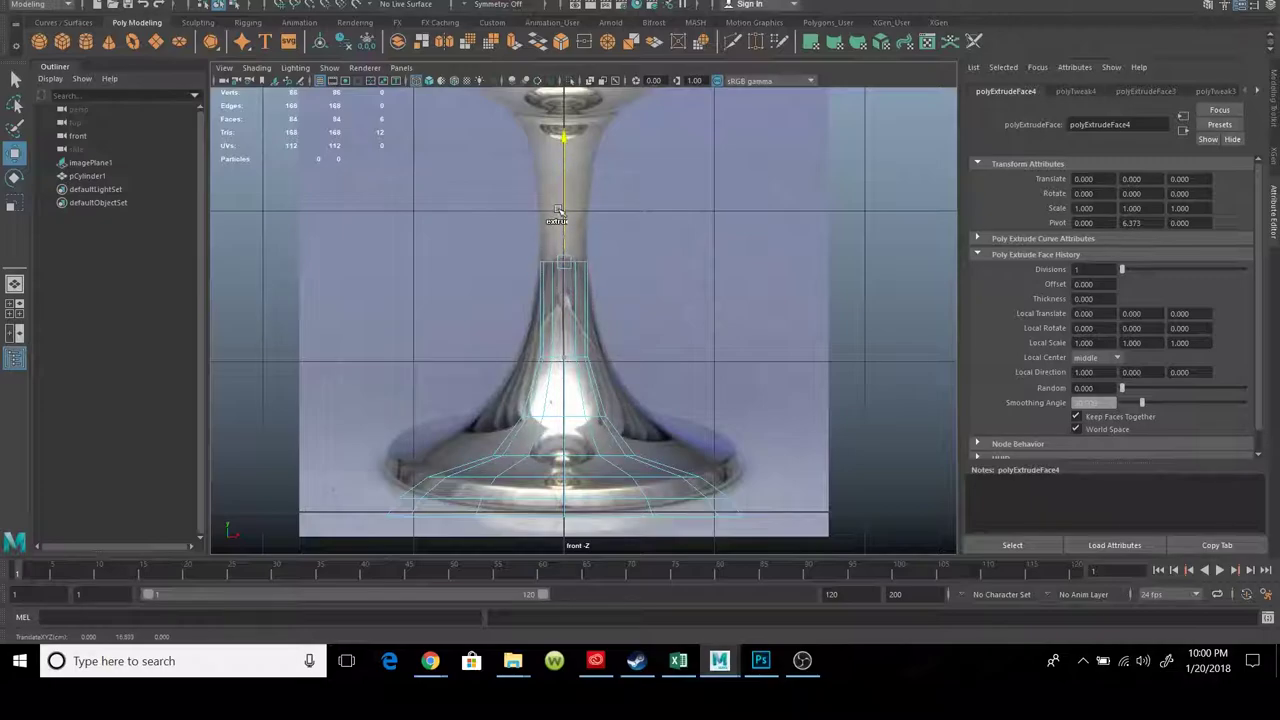
key("r")
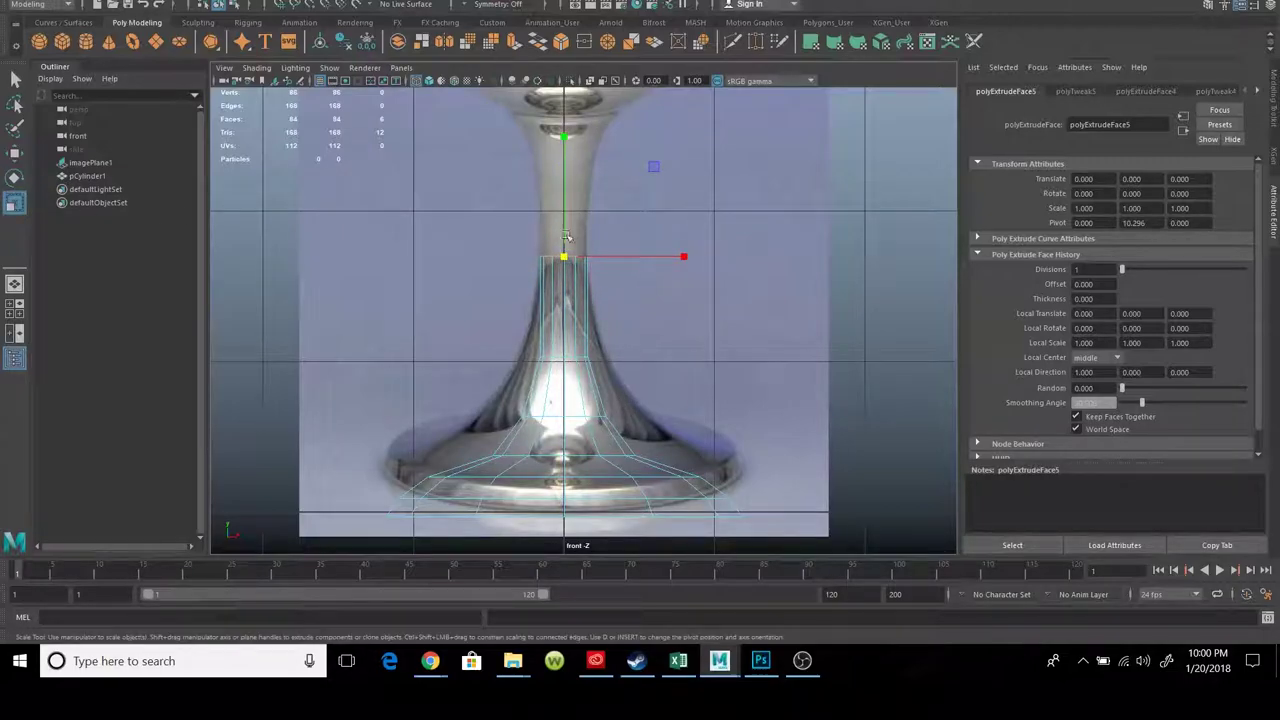
left_click_drag(565, 237, 560, 258, "ctrl")
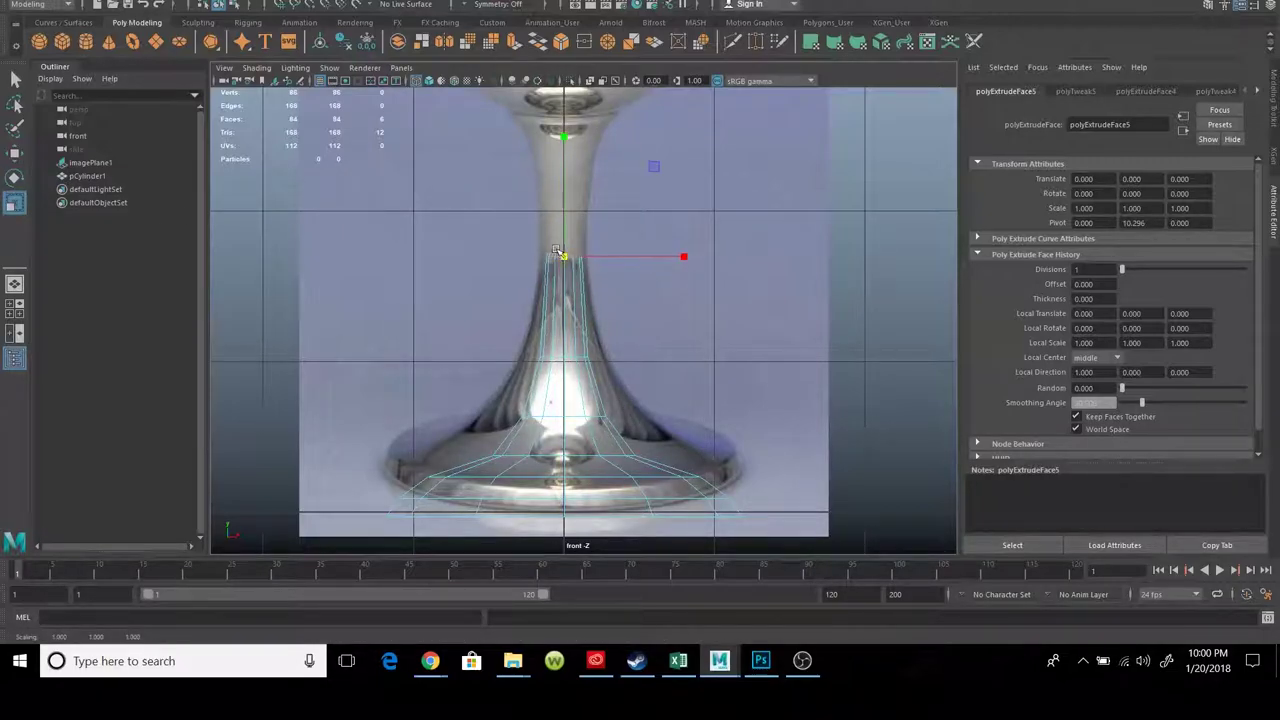
middle_click_drag(583, 219, 587, 320, "alt")
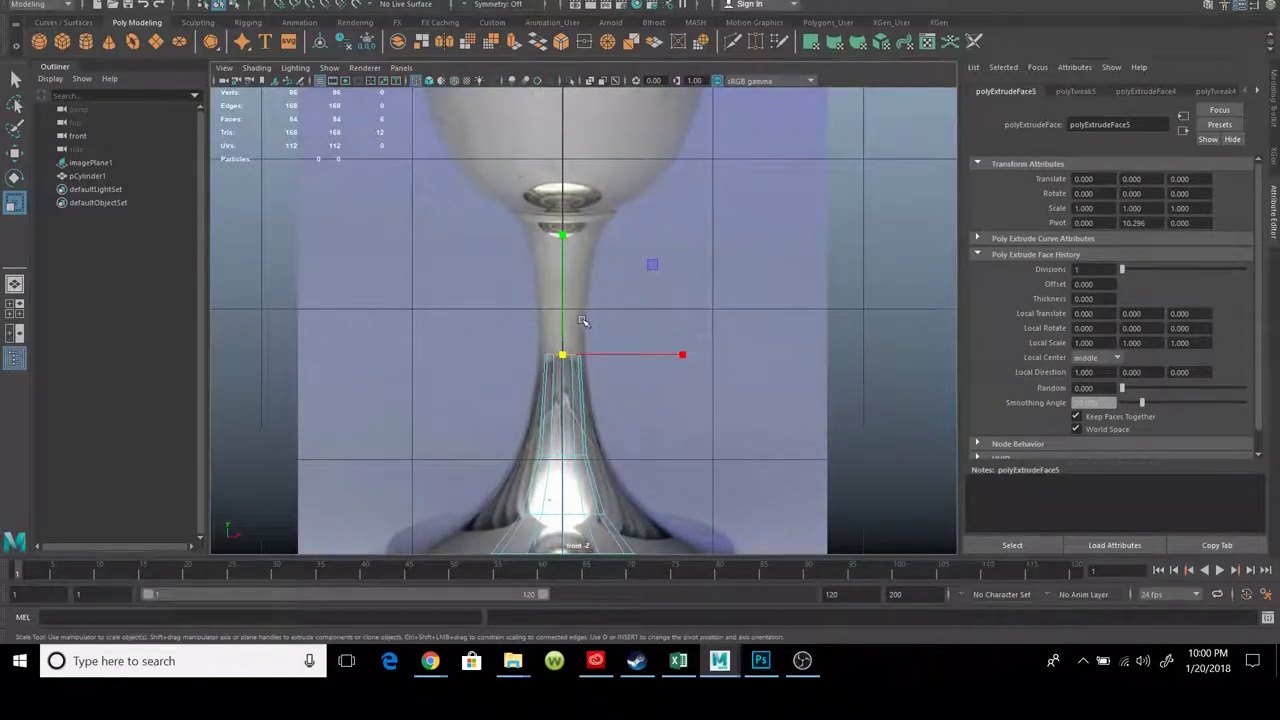
Extrude a fourth section toward the bowl and flare its top ring outward
key("w")
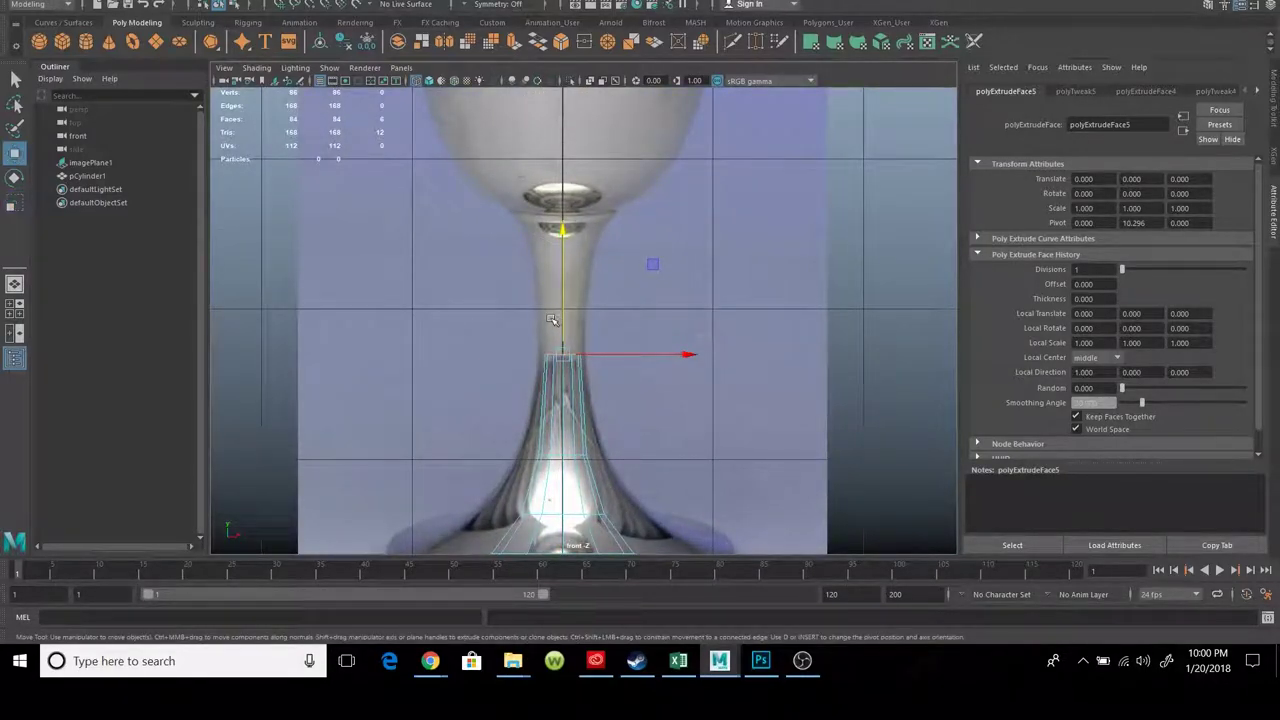
left_click_drag(552, 320, 562, 270, "shift")
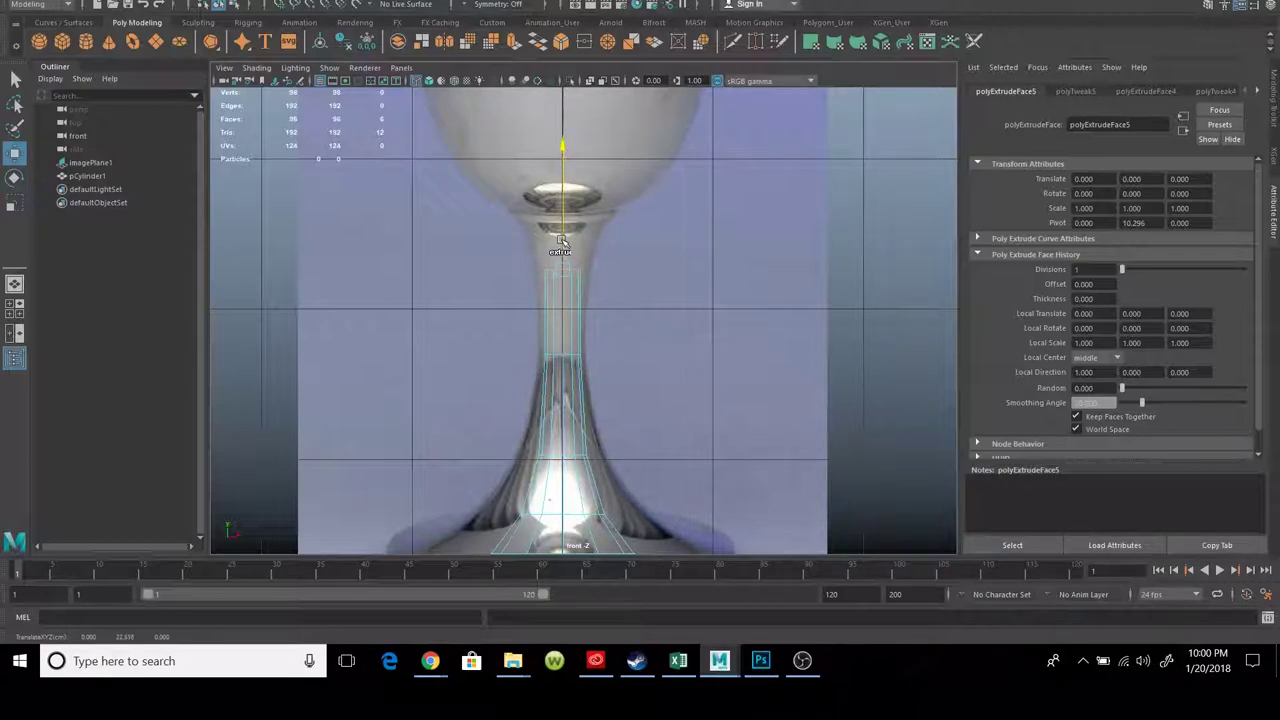
left_click(10, 209)
left_click_drag(565, 270, 576, 272)
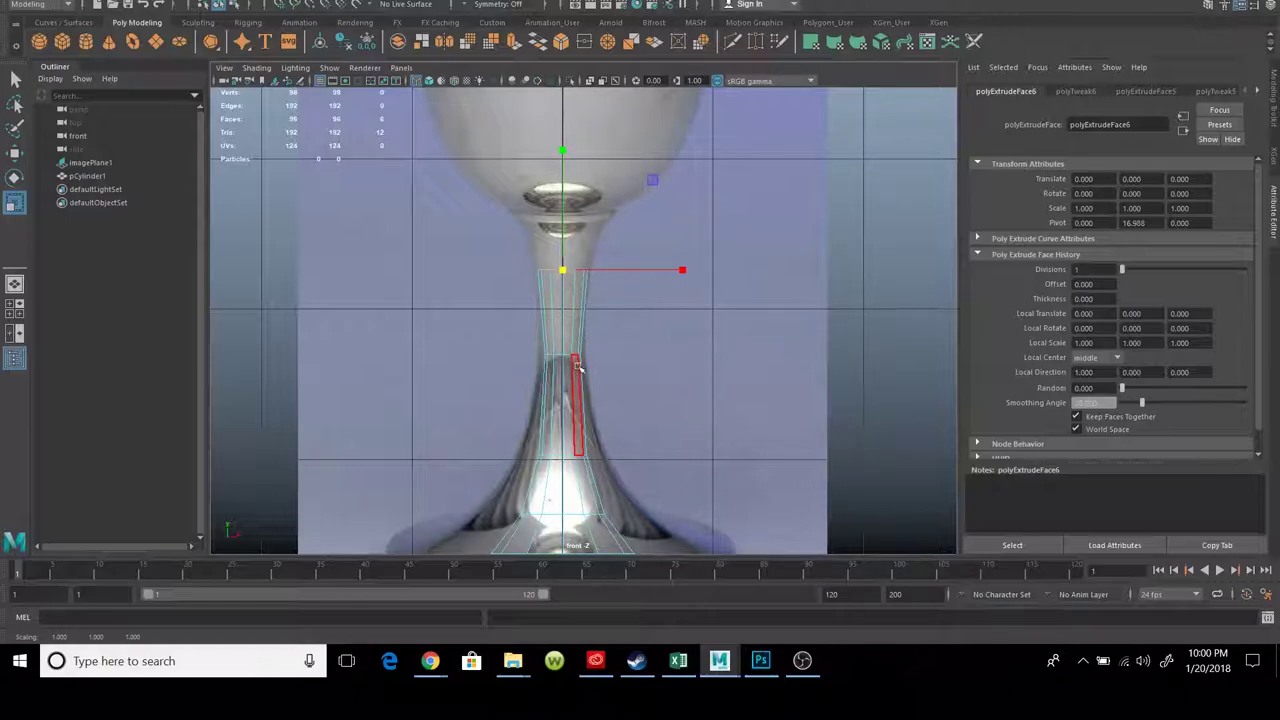
Reframe the view on the stem and undo the last two stem changes
scroll(577, 367, "up", 2)
scroll(570, 360, "up", 2)
scroll(565, 352, "up", 2)
scroll(562, 347, "up", 1)
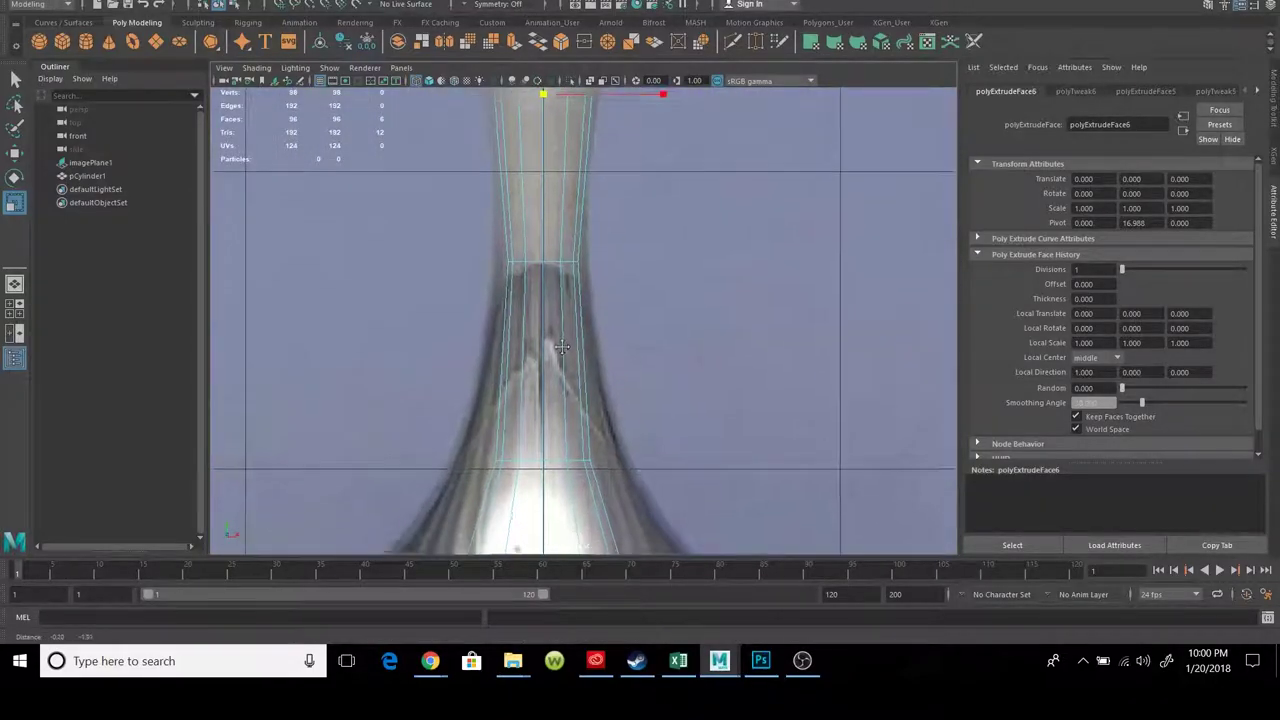
scroll(562, 347, "down", 2)
scroll(540, 450, "down", 1)
scroll(545, 420, "up", 2)
scroll(563, 400, "up", 1)
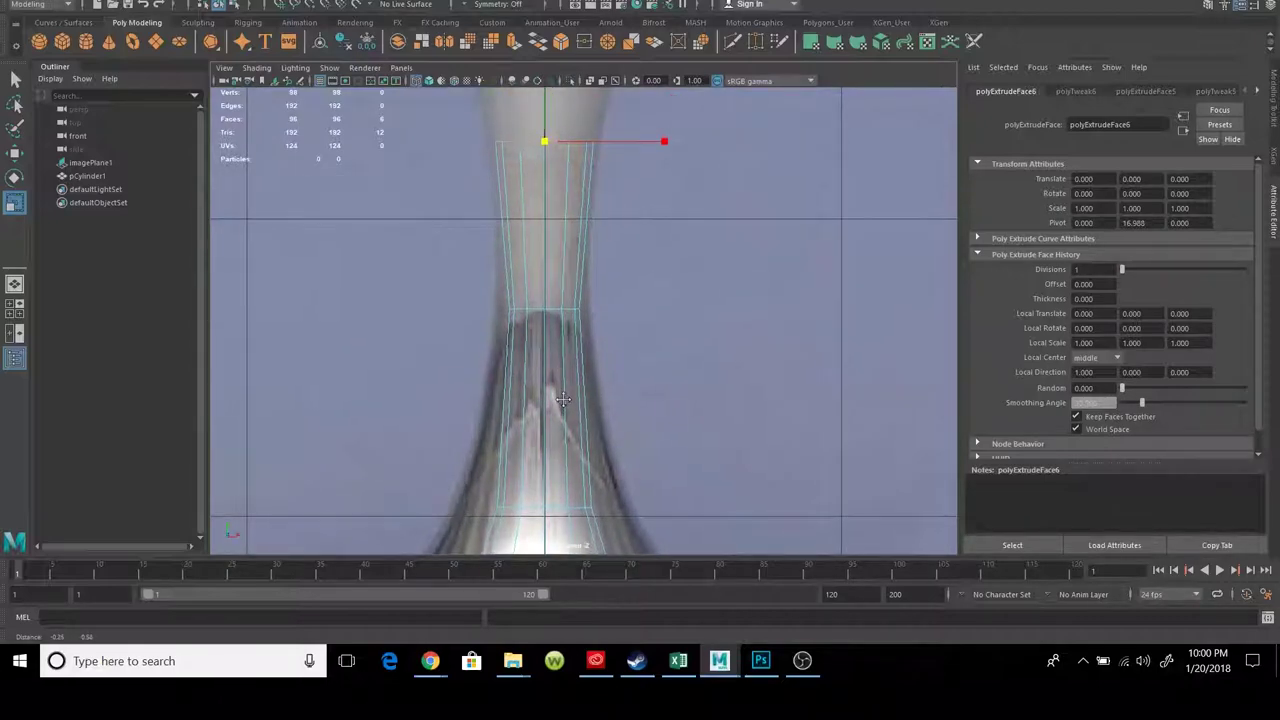
middle_click_drag(563, 400, 568, 361, "alt")
key("ctrl+z")
key("ctrl+z")
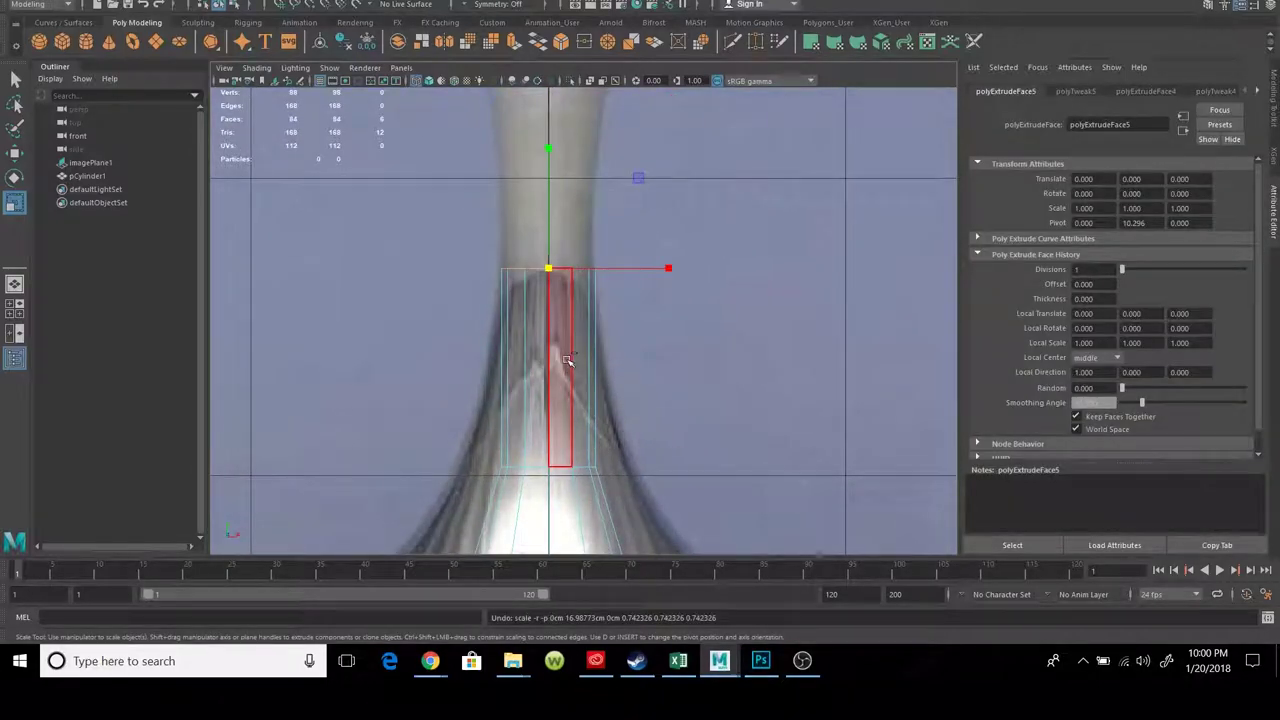
key("ctrl+z")
key("ctrl+z")
Re-extrude a stem section upward and narrow its top ring
key("w")
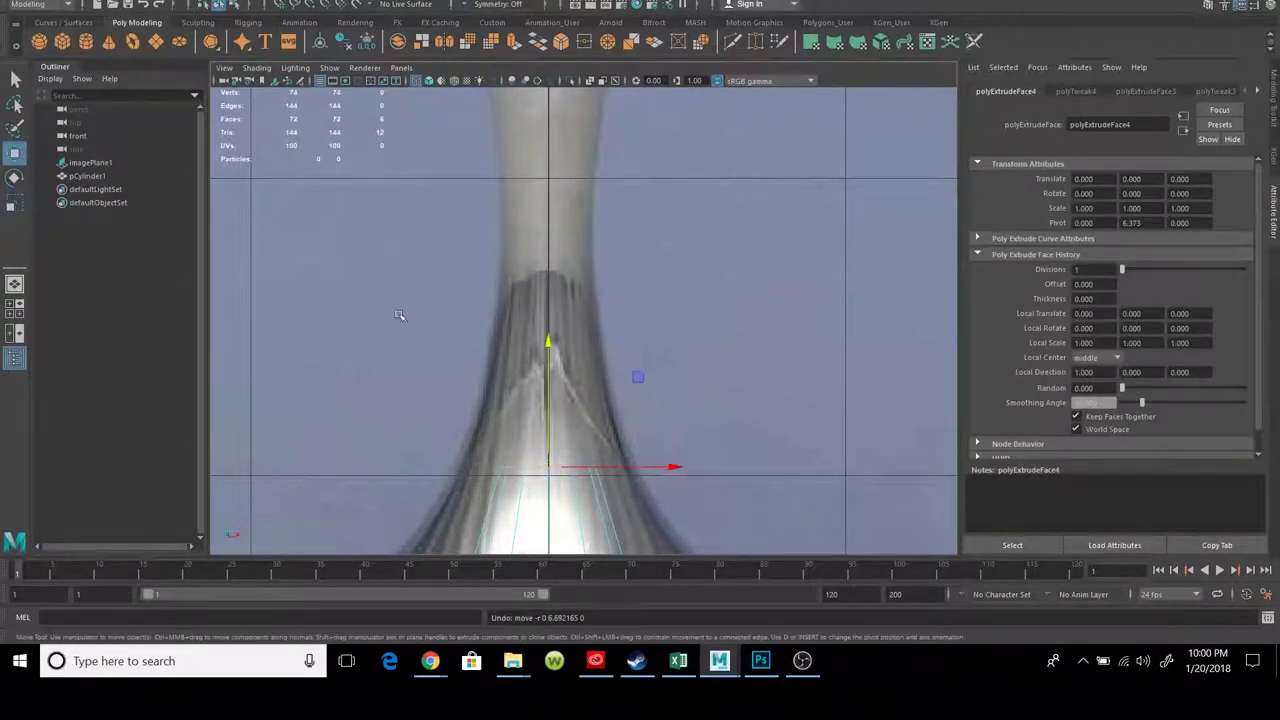
left_click_drag(555, 404, 530, 249, "shift")
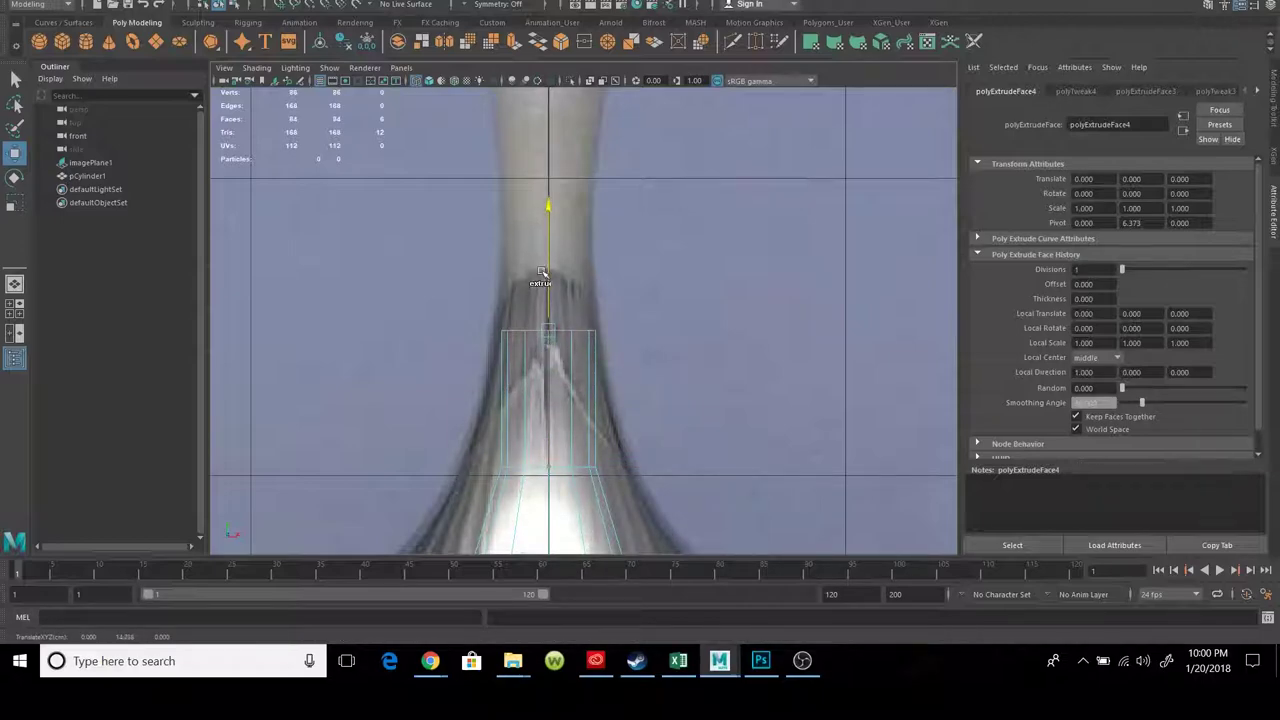
left_click(14, 205)
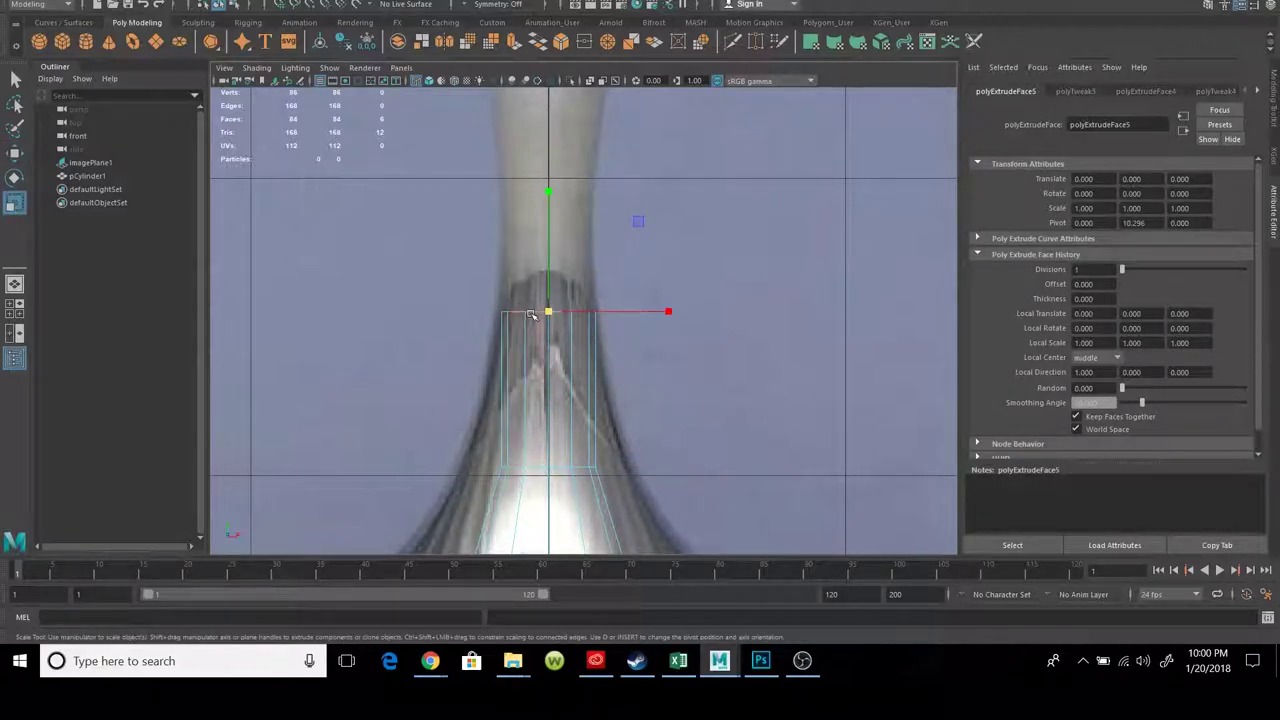
left_click_drag(547, 315, 524, 308)
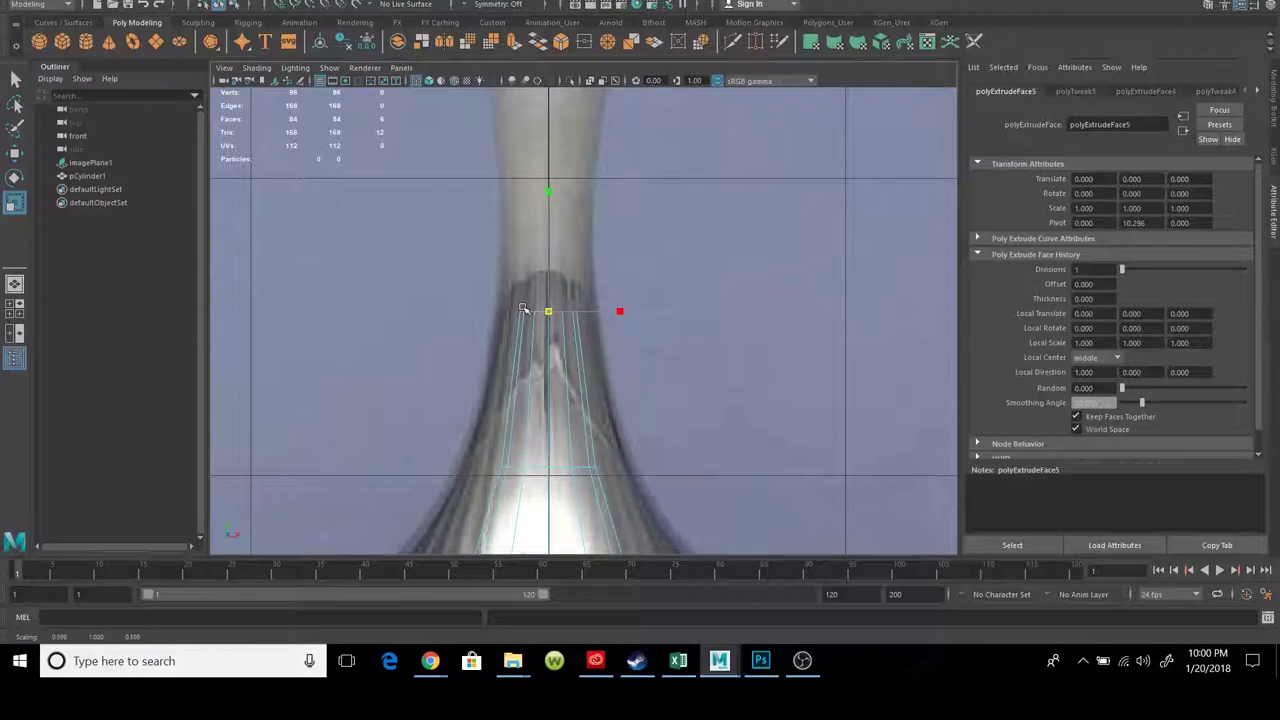
Extrude another section up the stem and widen its face ring
middle_click_drag(547, 279, 548, 359, "alt")
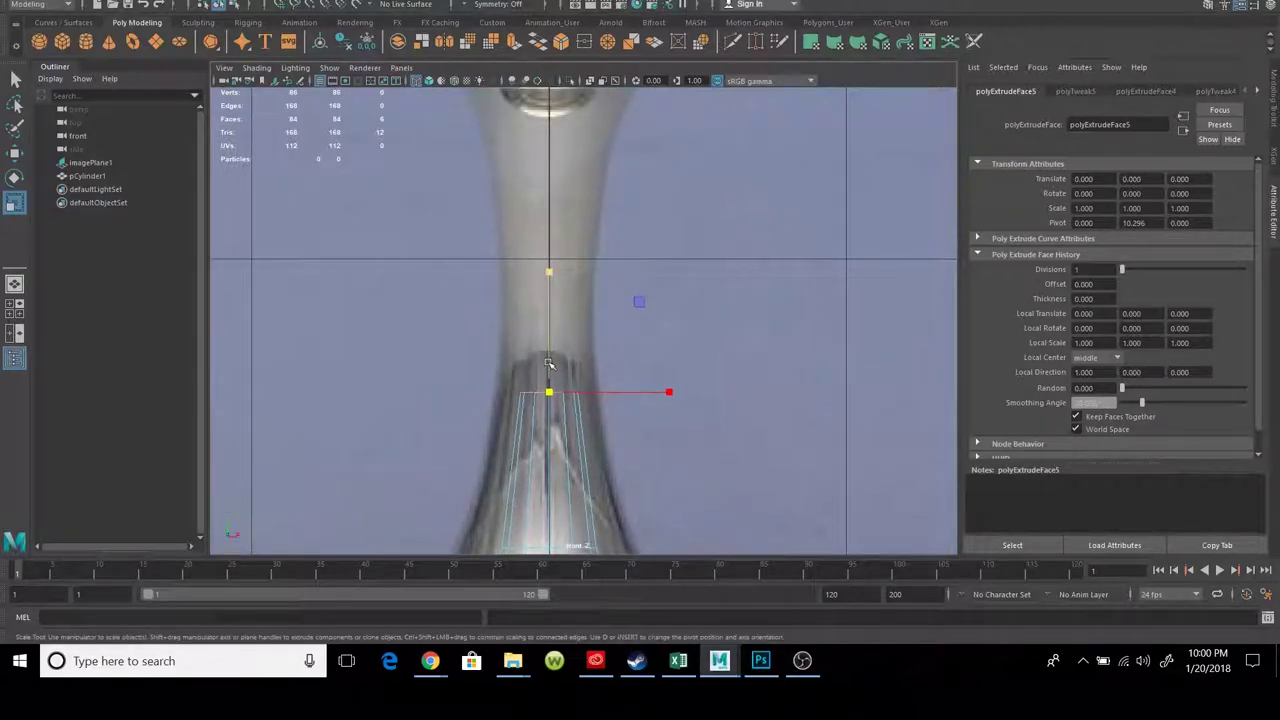
key("w")
left_click_drag(550, 364, 548, 214, "shift")
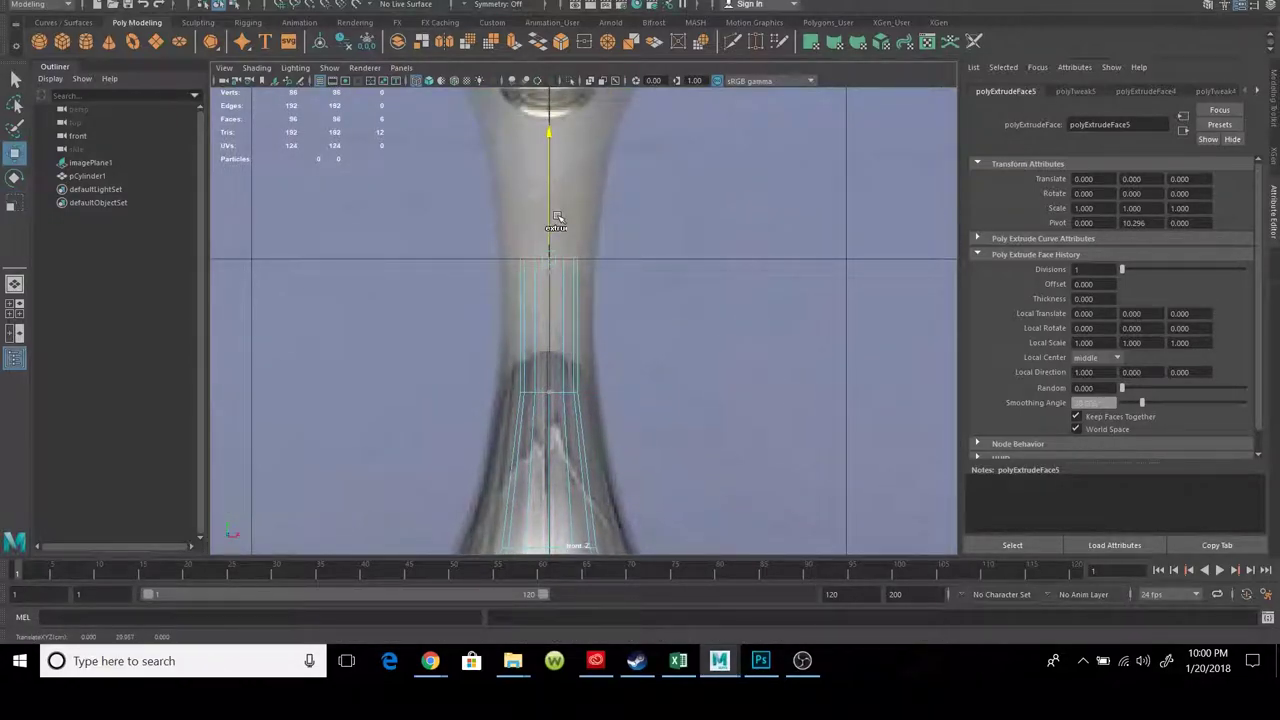
left_click(10, 203)
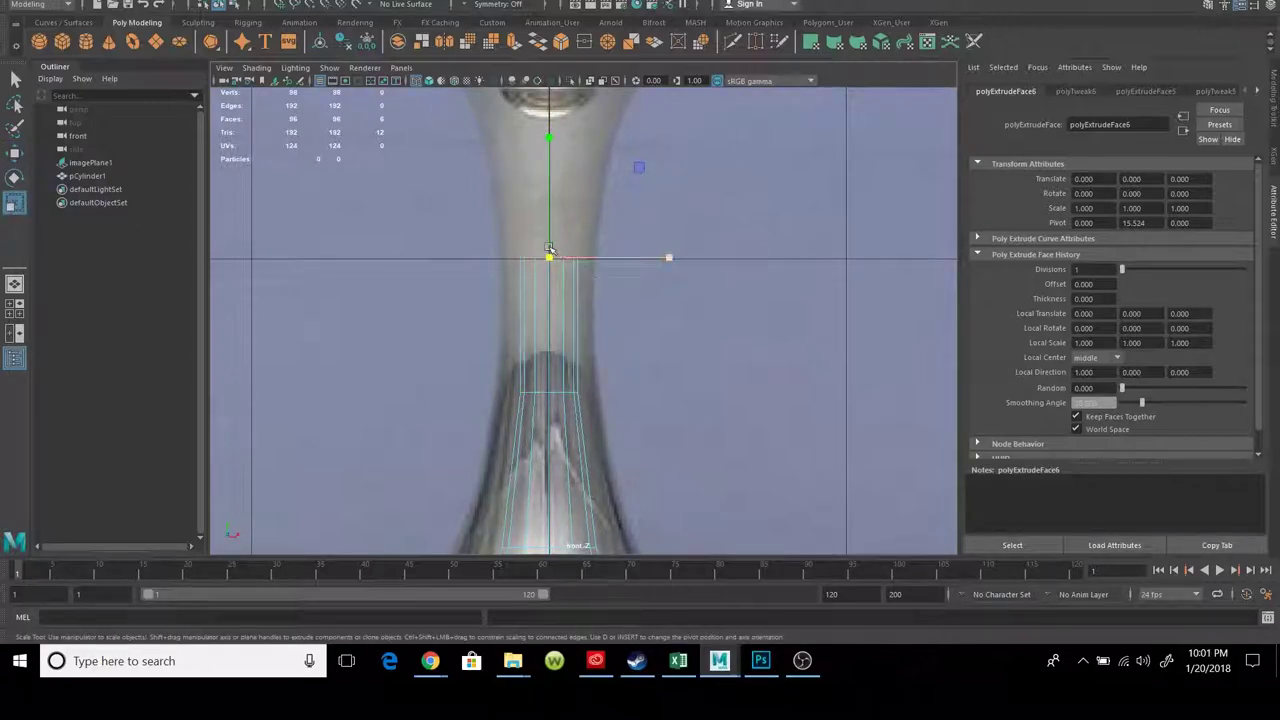
left_click_drag(547, 259, 560, 273)
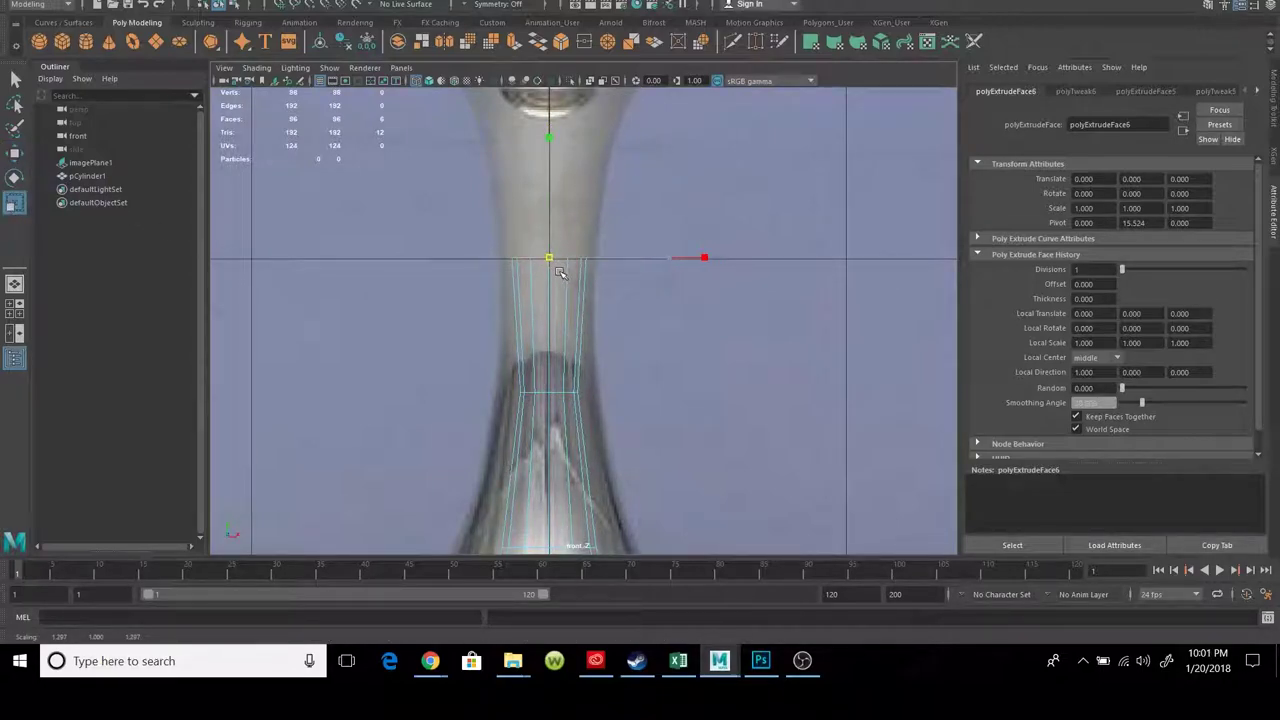
Extrude the end faces up toward the bowl, widen the top, and return to perspective view
key("w")
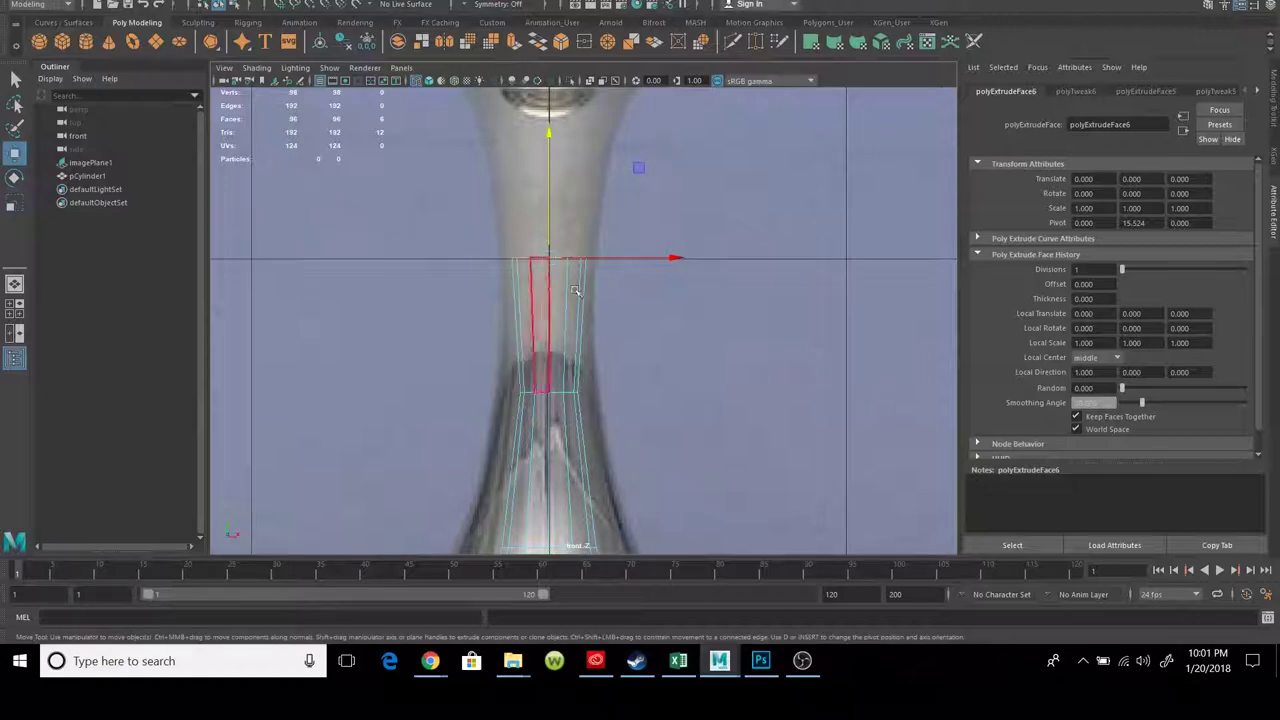
middle_click_drag(567, 224, 601, 377, "alt")
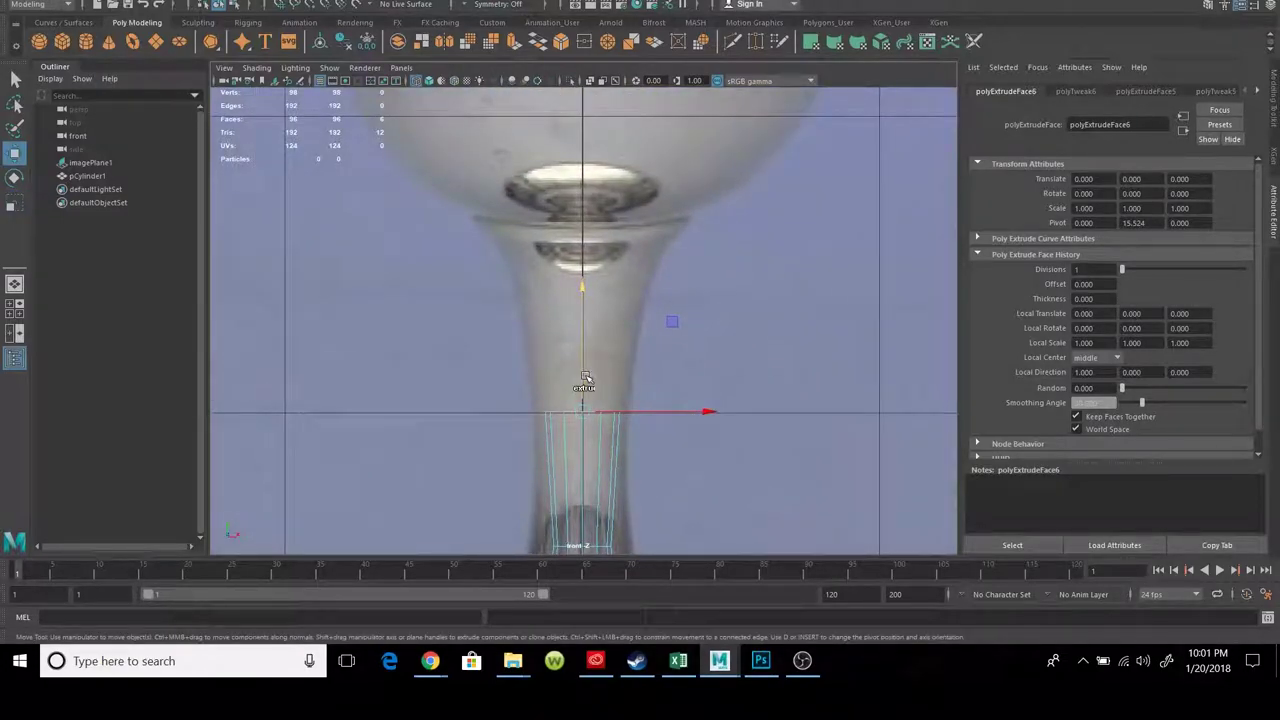
left_click_drag(586, 379, 592, 312, "shift")
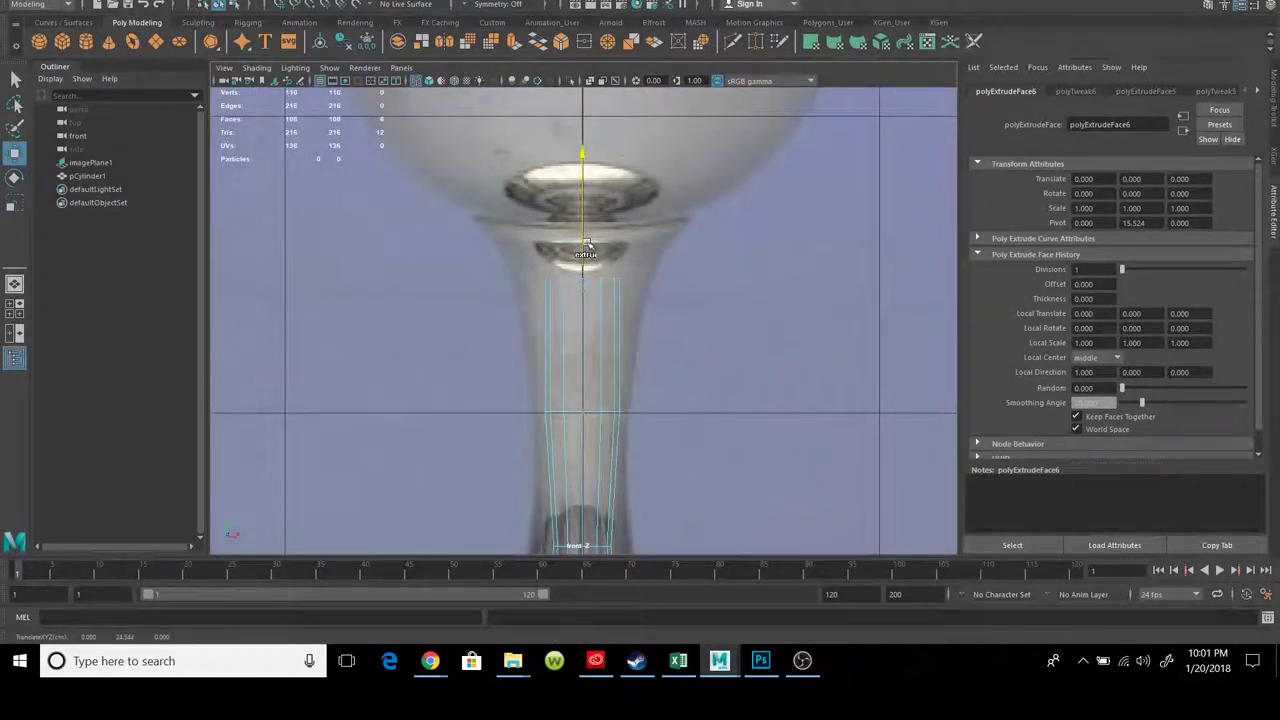
left_click(22, 203)
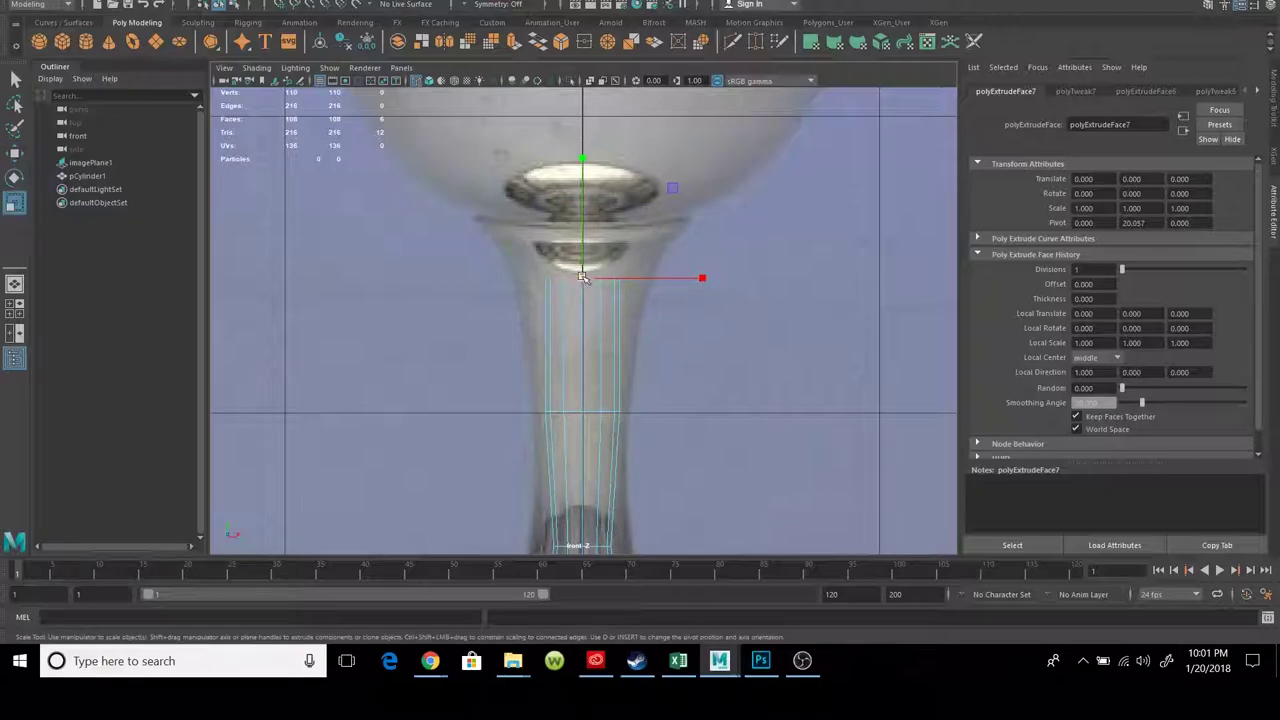
left_click_drag(583, 277, 617, 292)
key("space")
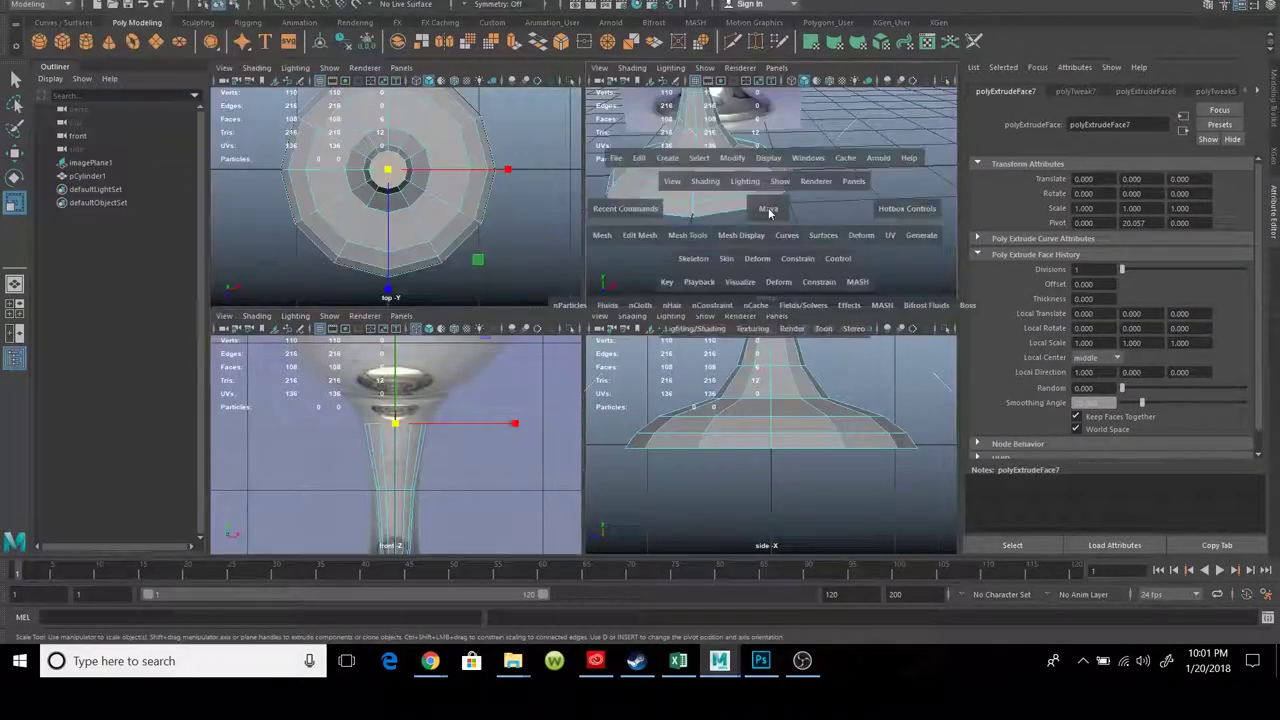
key("space")
right_click(519, 238)
Raise the stem's top face to Y 25.355 in the front view to meet the bowl
left_click(630, 258)
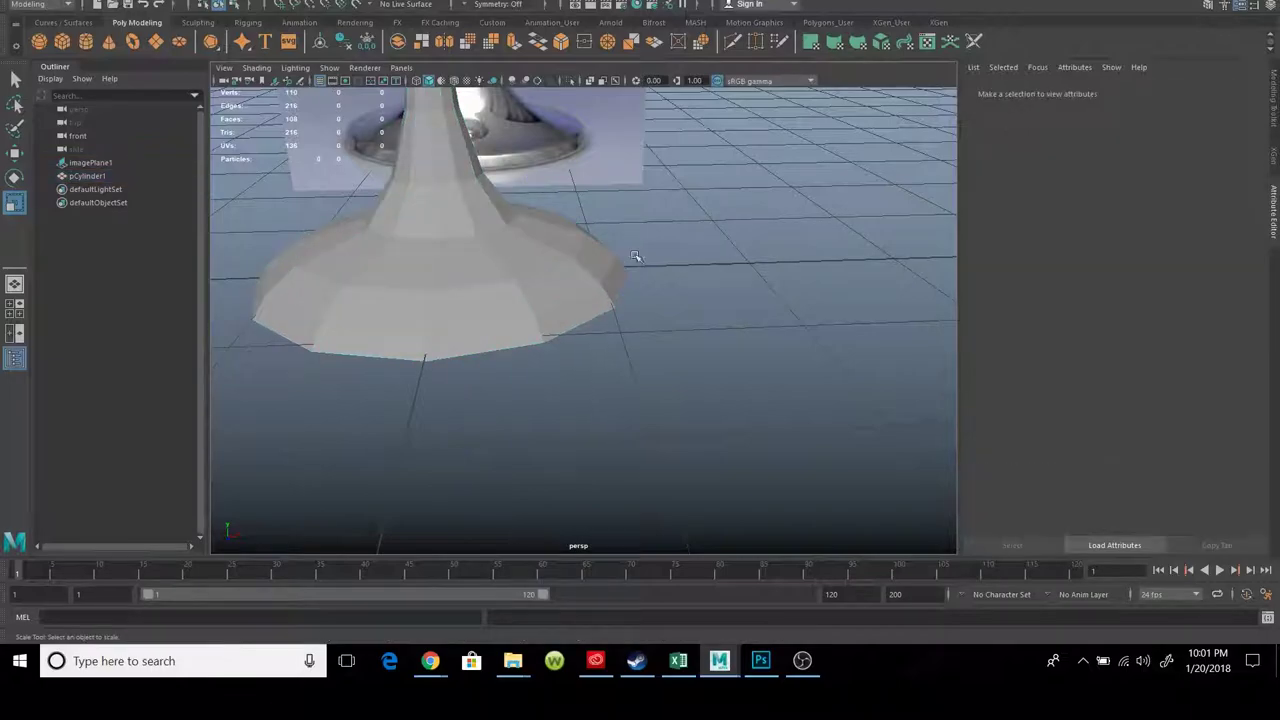
mouse_move(630, 258)
left_mouse_down("alt")
mouse_move(737, 466)
mouse_move(637, 420)
mouse_move(743, 420)
mouse_move(649, 399)
mouse_move(560, 350)
mouse_move(527, 291)
left_mouse_up("alt")
scroll(589, 409, "up", 3)
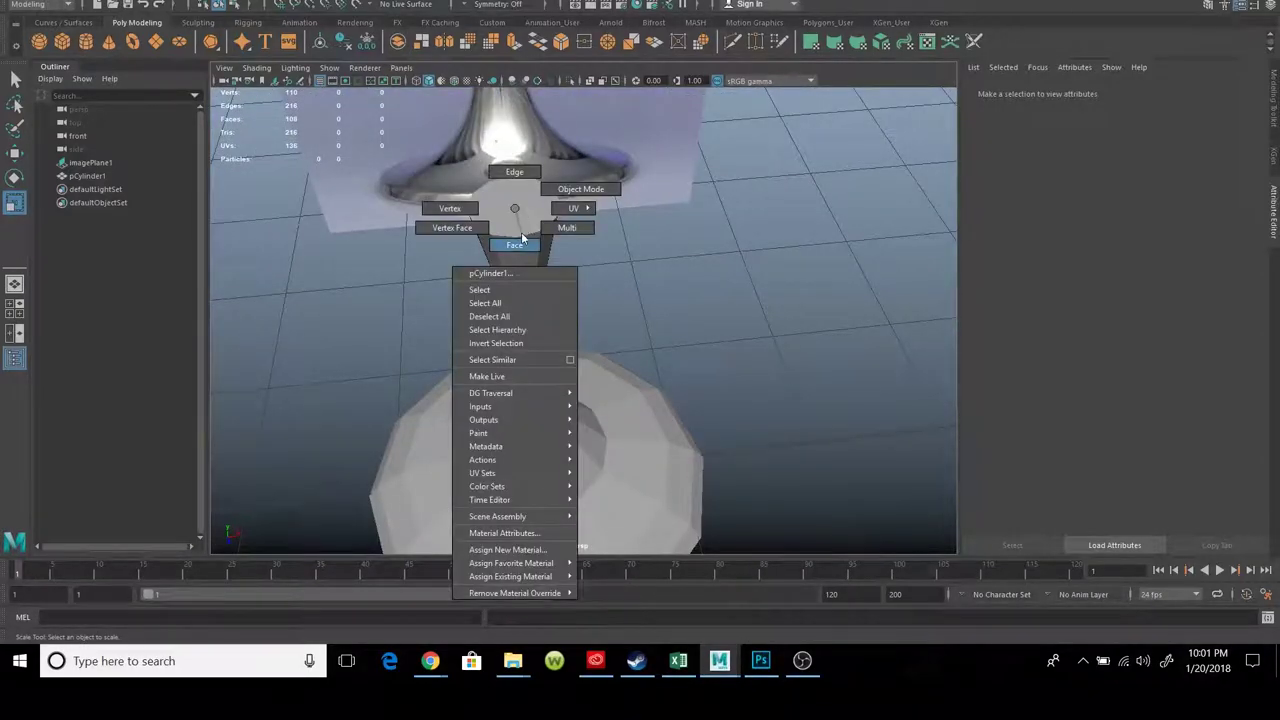
right_click_drag(514, 213, 514, 171)
left_click(512, 205)
key("space")
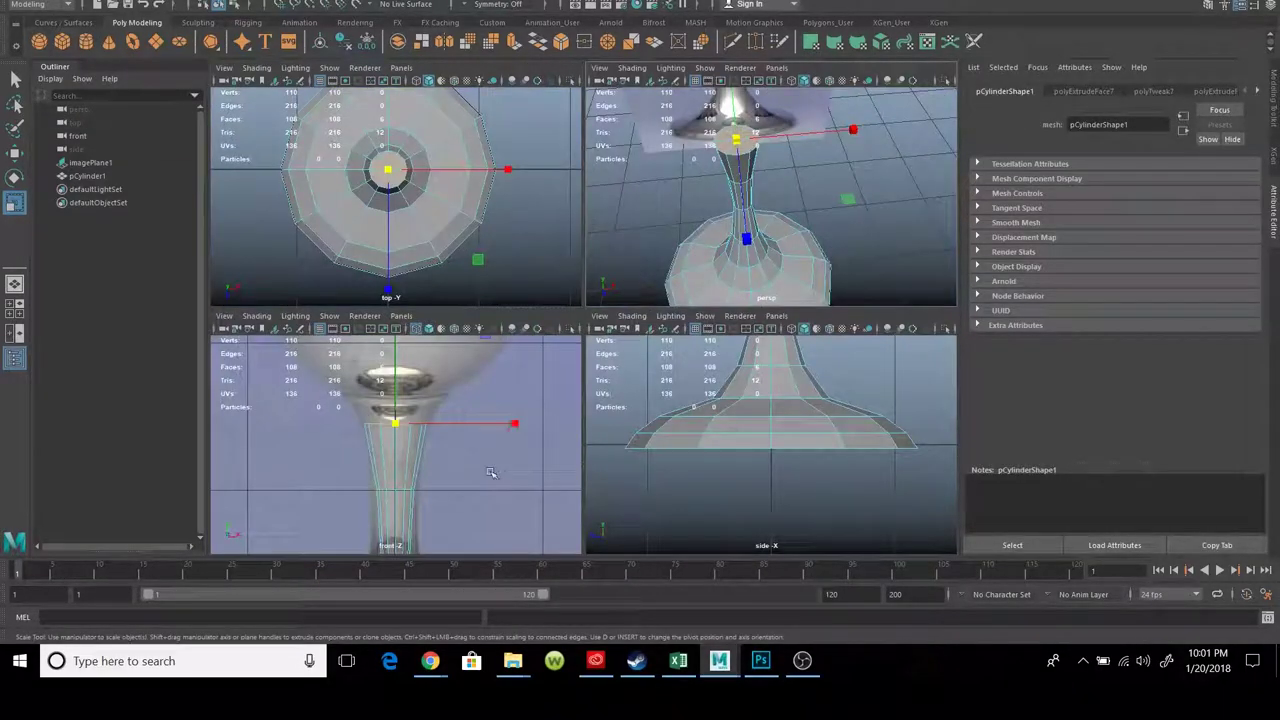
key("space")
scroll(494, 518, "down", 3)
scroll(494, 519, "down", 1)
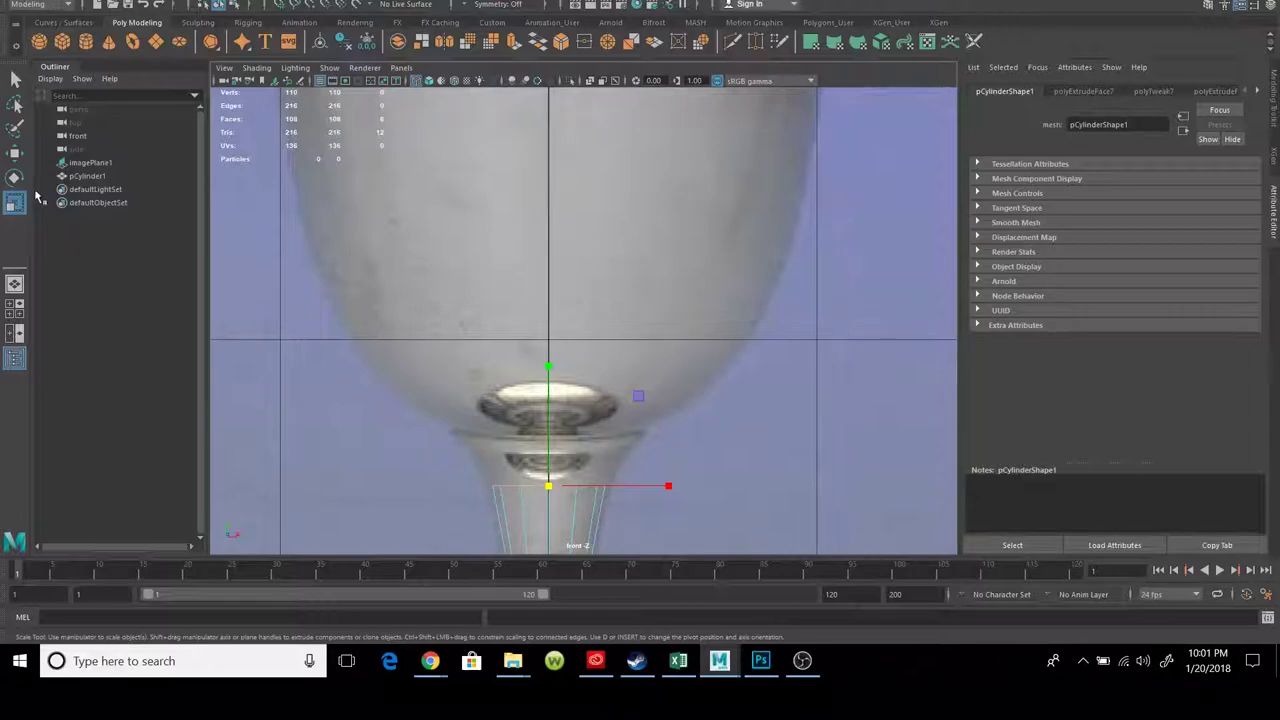
key("w")
left_click_drag(551, 440, 551, 413)
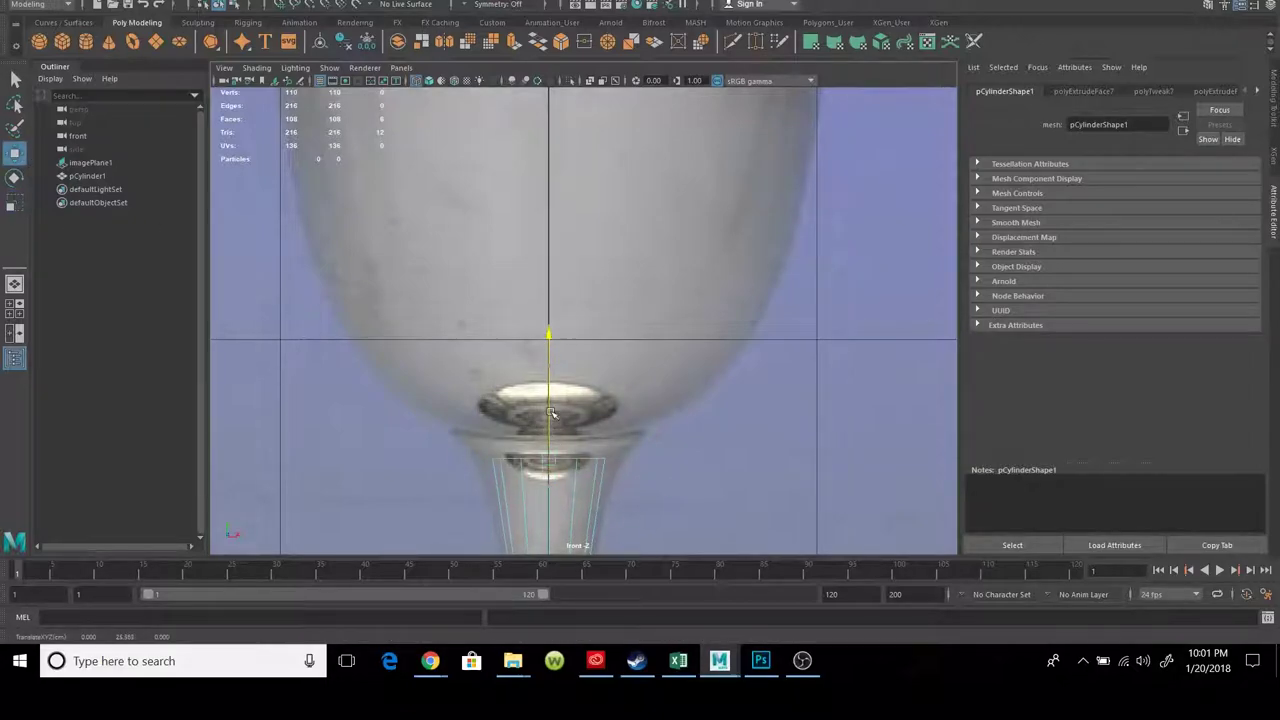
Select the edge loop around the middle of the stem in perspective view
middle_click_drag(545, 422, 558, 285, "alt")
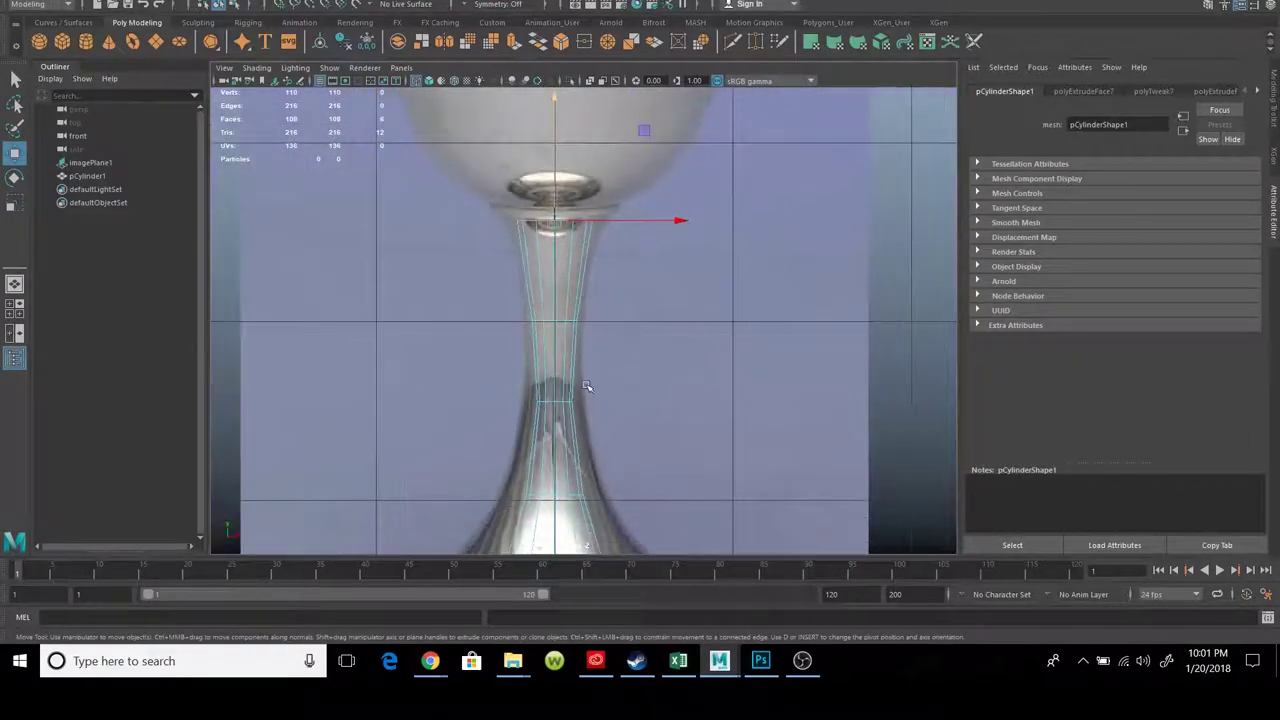
key("space")
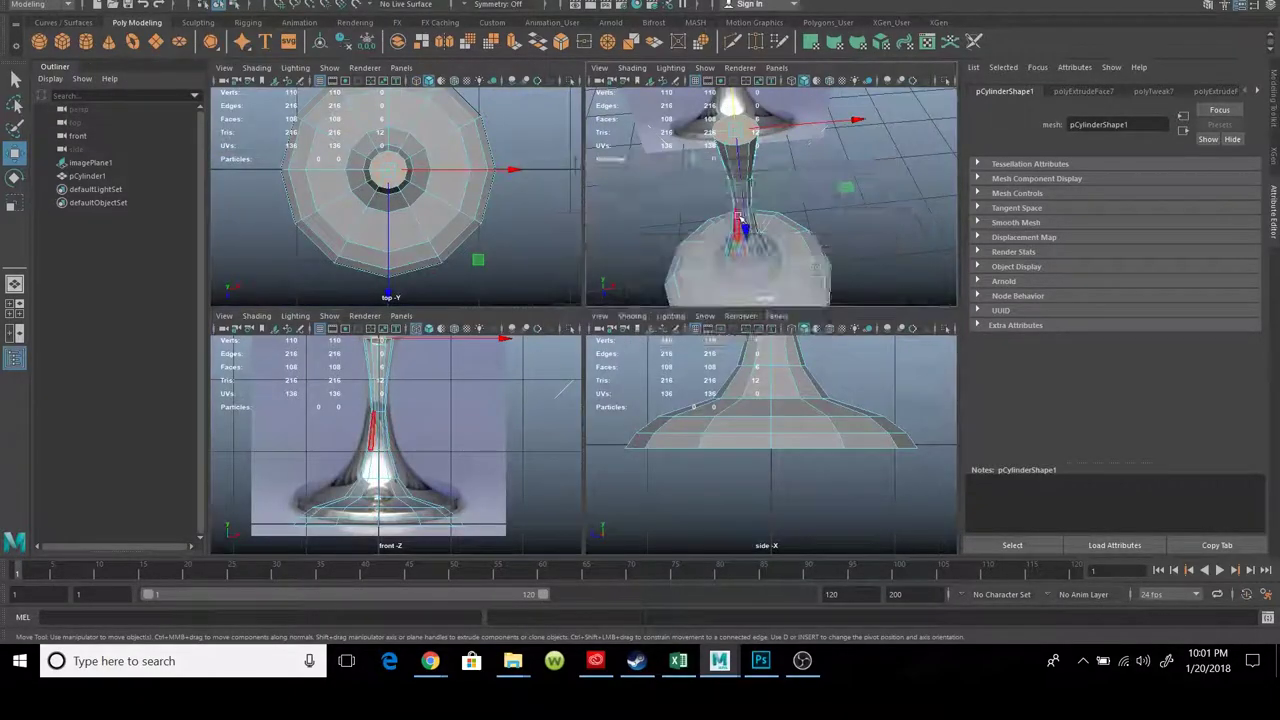
key("space")
right_click_drag(592, 260, 530, 180)
left_click(700, 420)
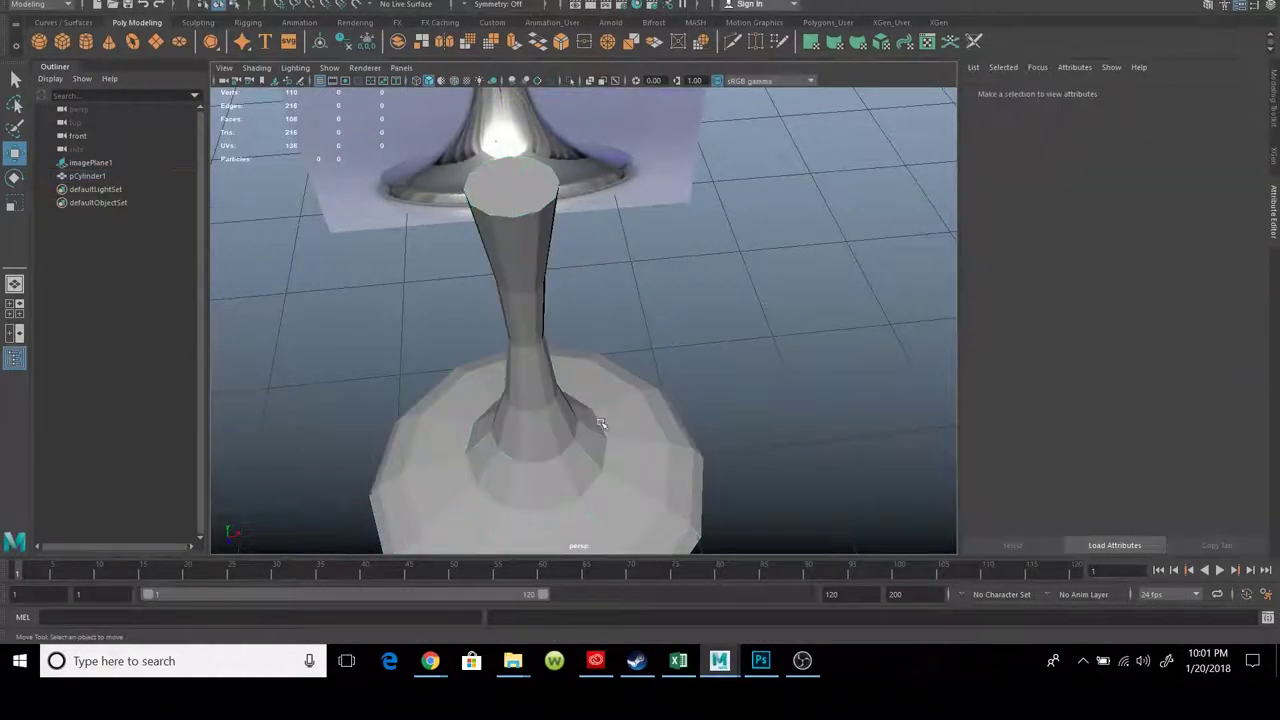
mouse_move(640, 400)
left_mouse_down("alt")
mouse_move(718, 386)
mouse_move(598, 521)
left_mouse_up("alt")
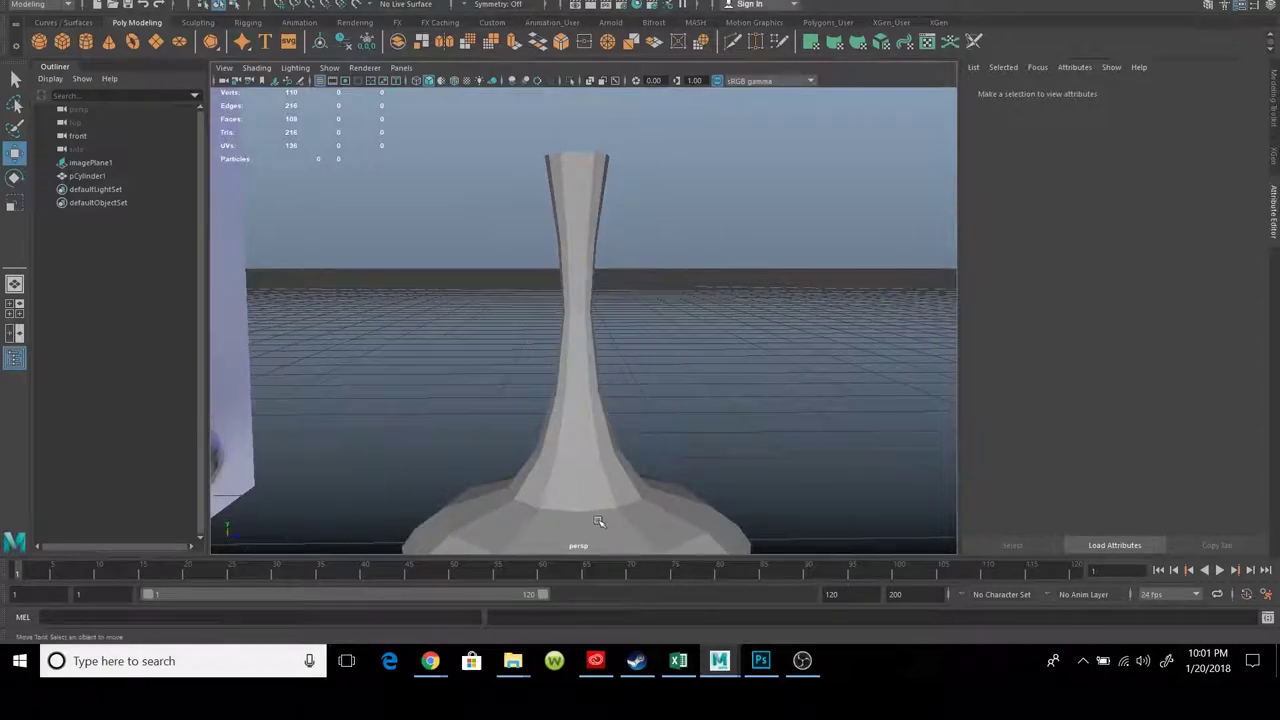
mouse_move(585, 316)
right_mouse_down()
mouse_move(575, 300)
mouse_move(589, 298)
right_mouse_up()
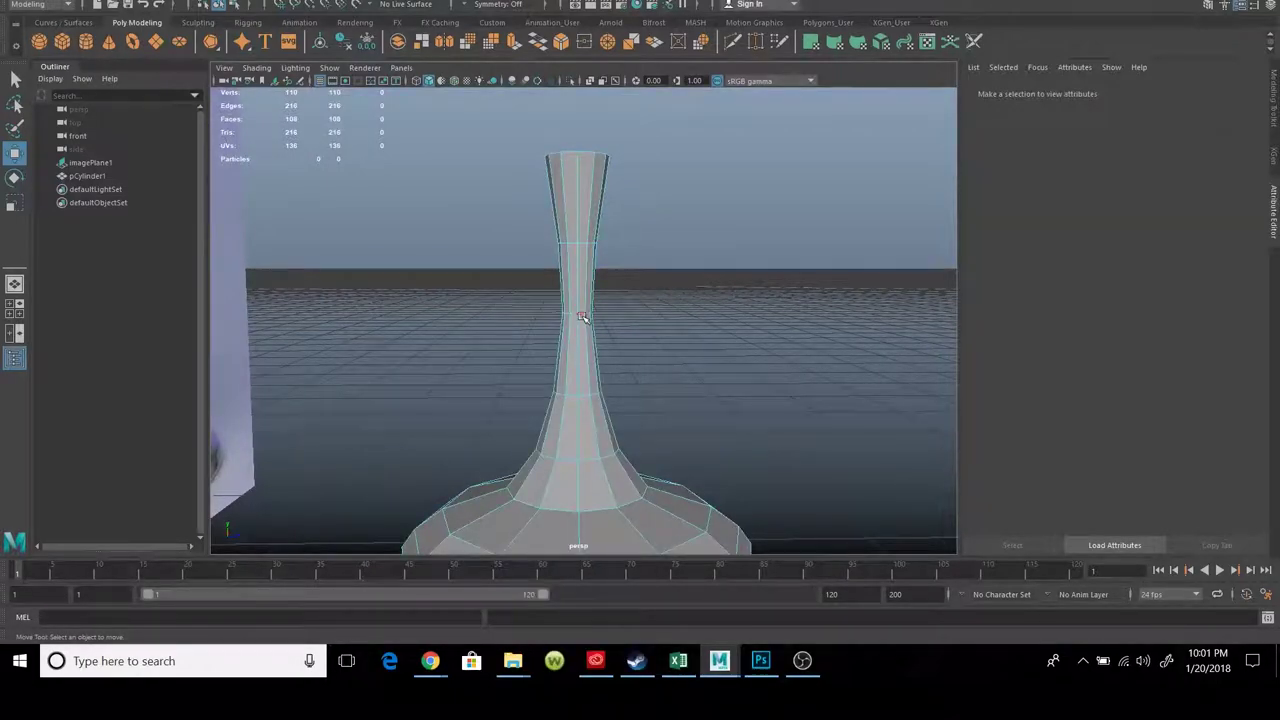
double_click(583, 317)
Scale the mid-stem edge loop wider to 1.133 to match the reference
scroll(578, 315, "up", 2)
scroll(540, 347, "down", 3)
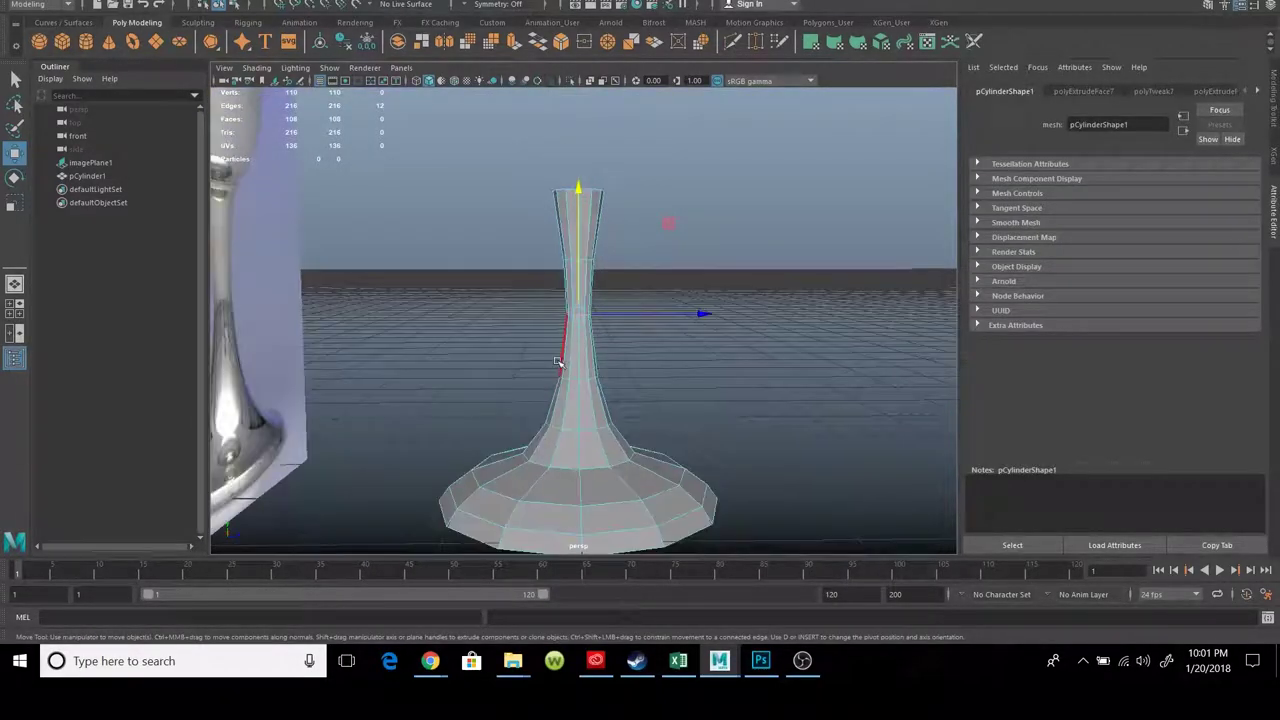
left_click_drag(607, 389, 51, 208, "alt")
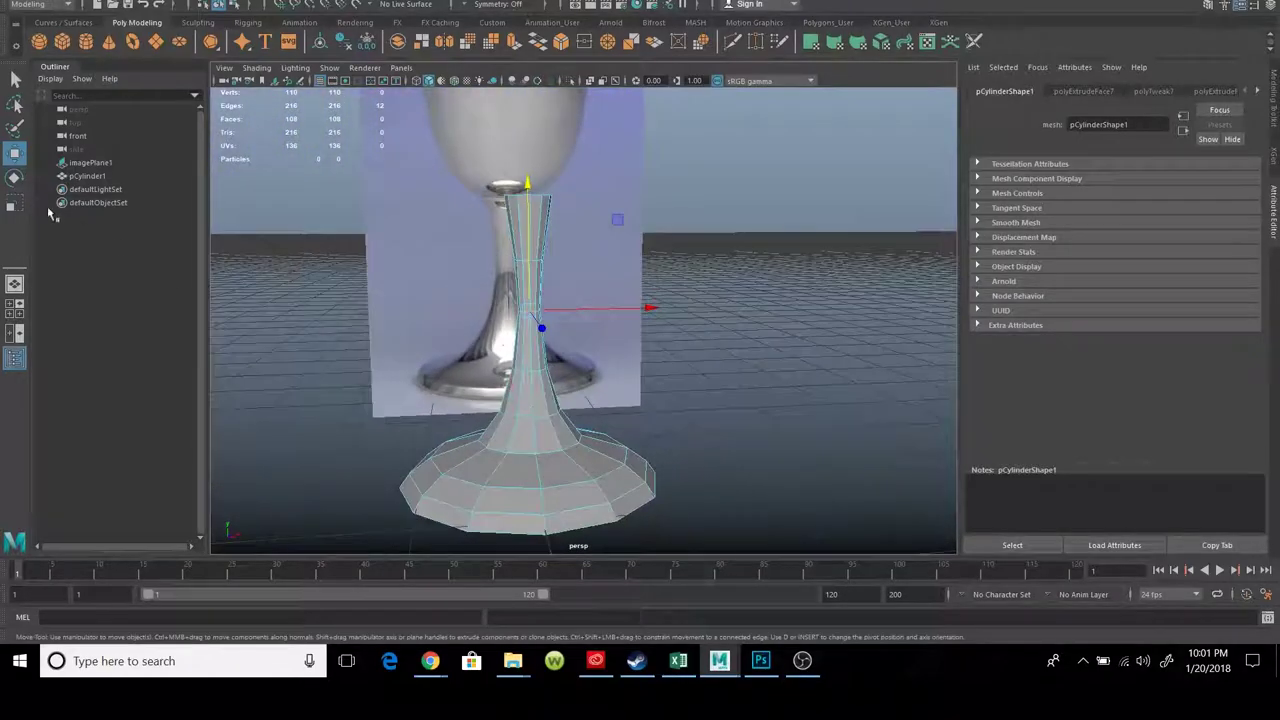
left_click(12, 205)
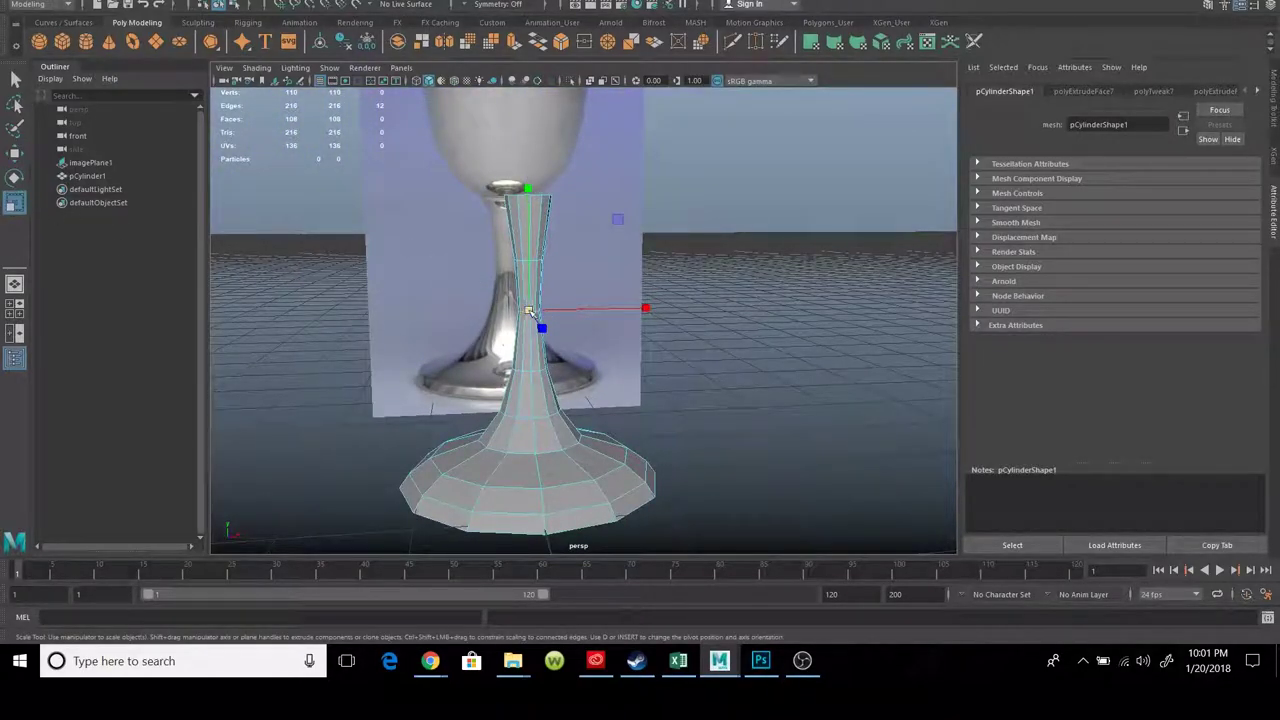
left_click_drag(529, 311, 531, 313)
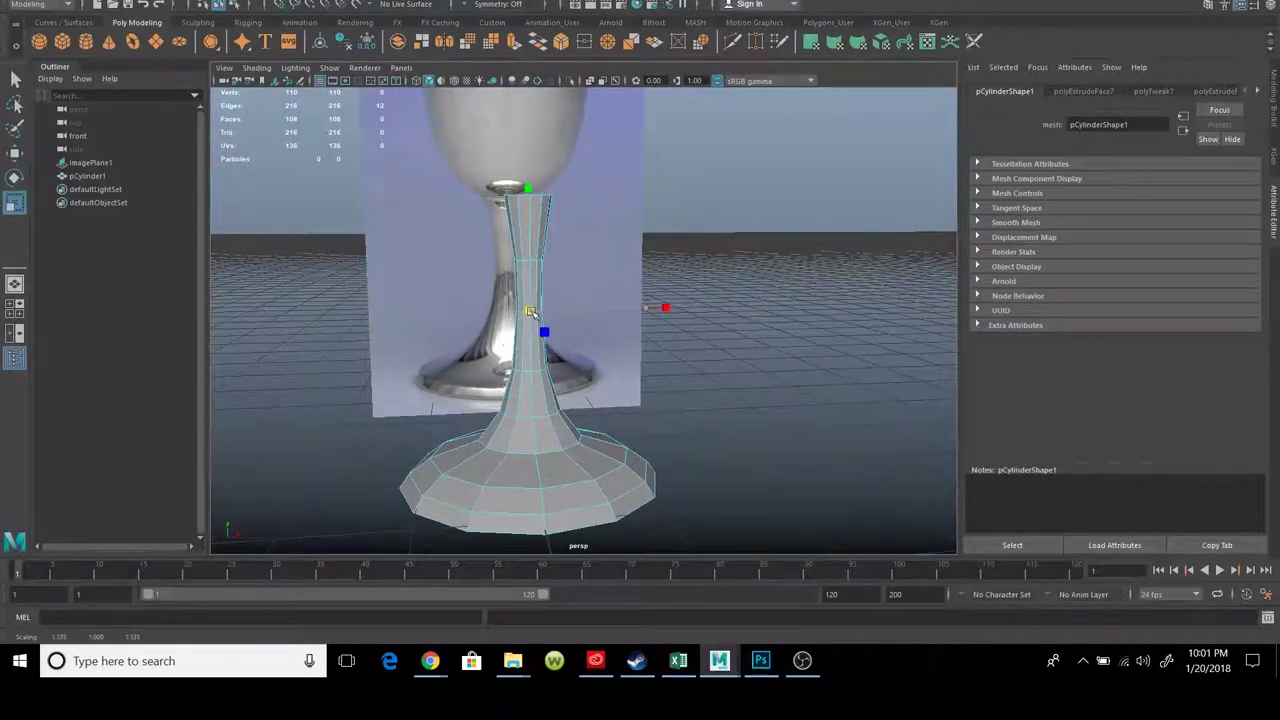
Deselect the goblet, compare it with the reference, and return to face selection
right_click_drag(545, 295, 600, 260)
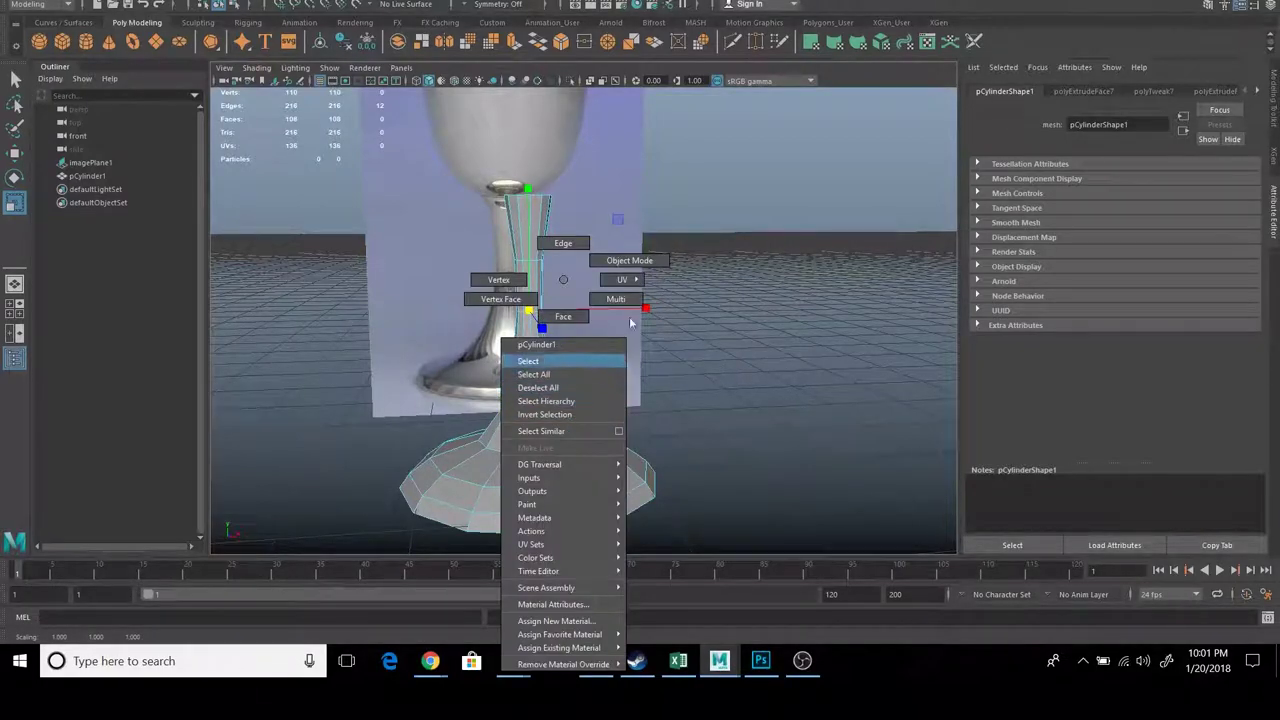
left_click(711, 380)
mouse_move(711, 380)
left_mouse_down("alt")
mouse_move(623, 401)
mouse_move(532, 264)
left_mouse_up("alt")
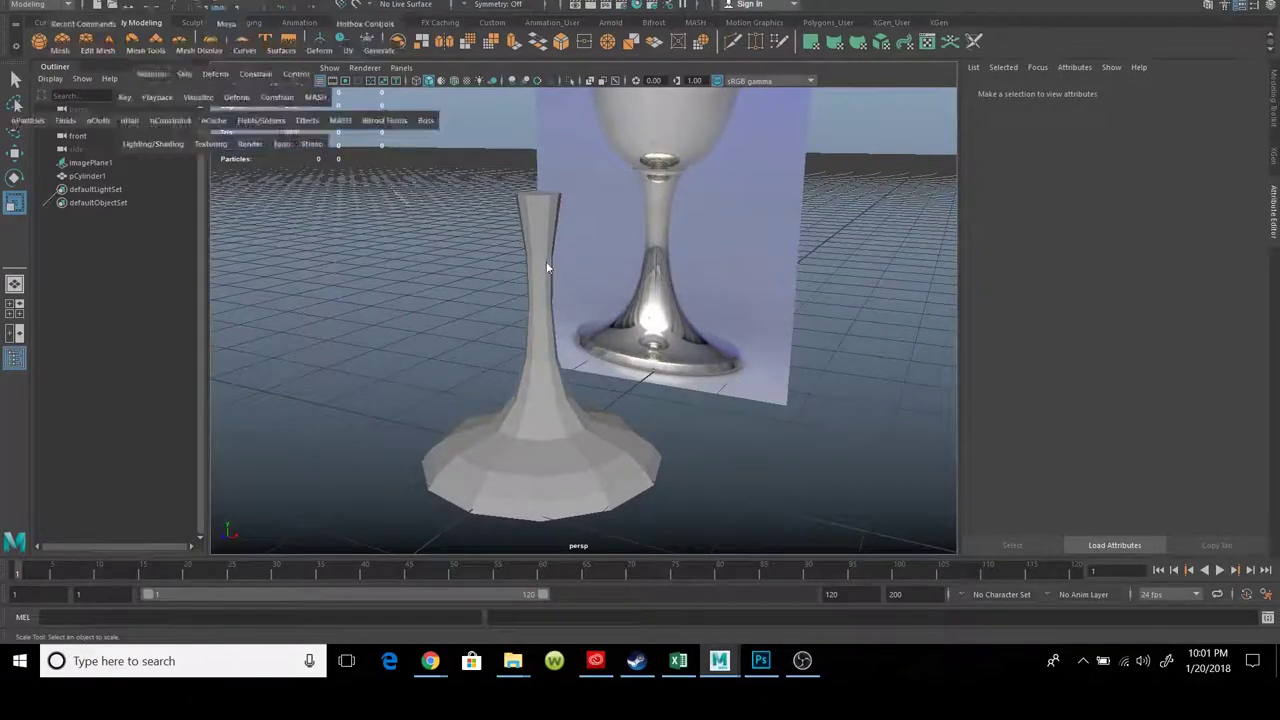
key("space")
key("space")
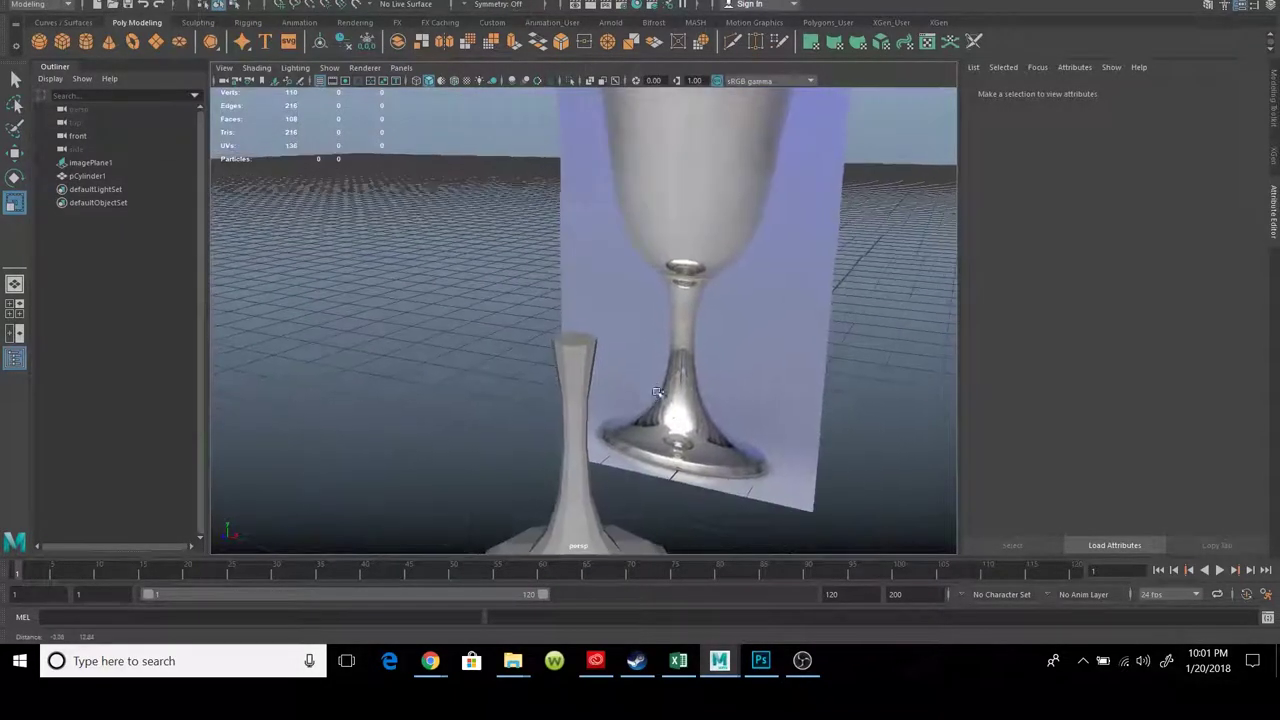
right_click(562, 367)
right_click_drag(562, 367, 566, 316)
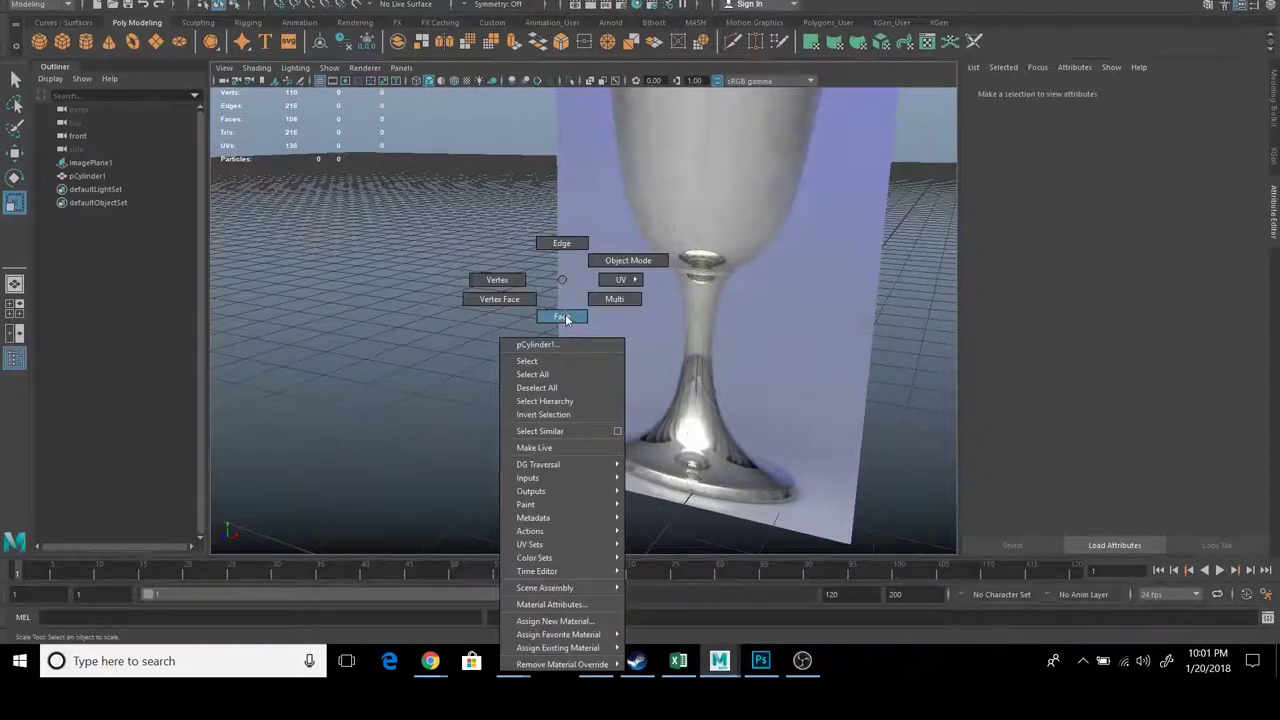
key("space")
key("space")
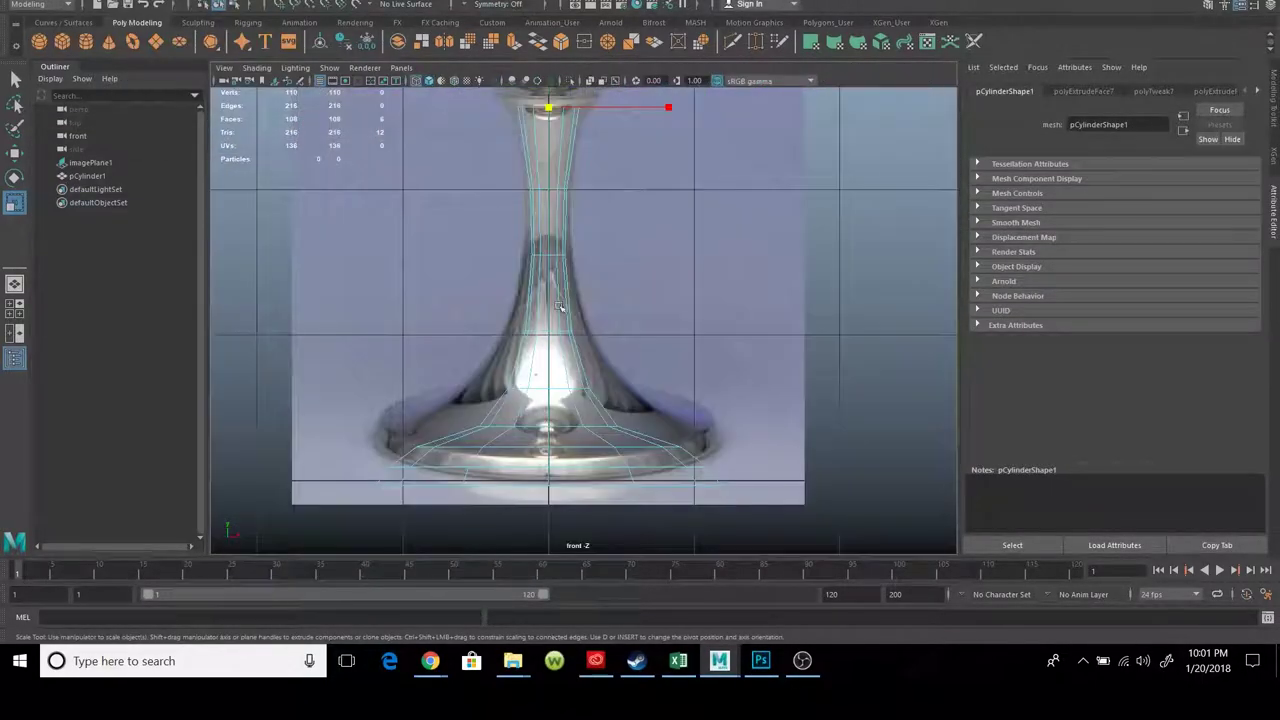
Raise the stem's top faces, extrude them again, and widen the new ring
scroll(598, 360, "up", 5)
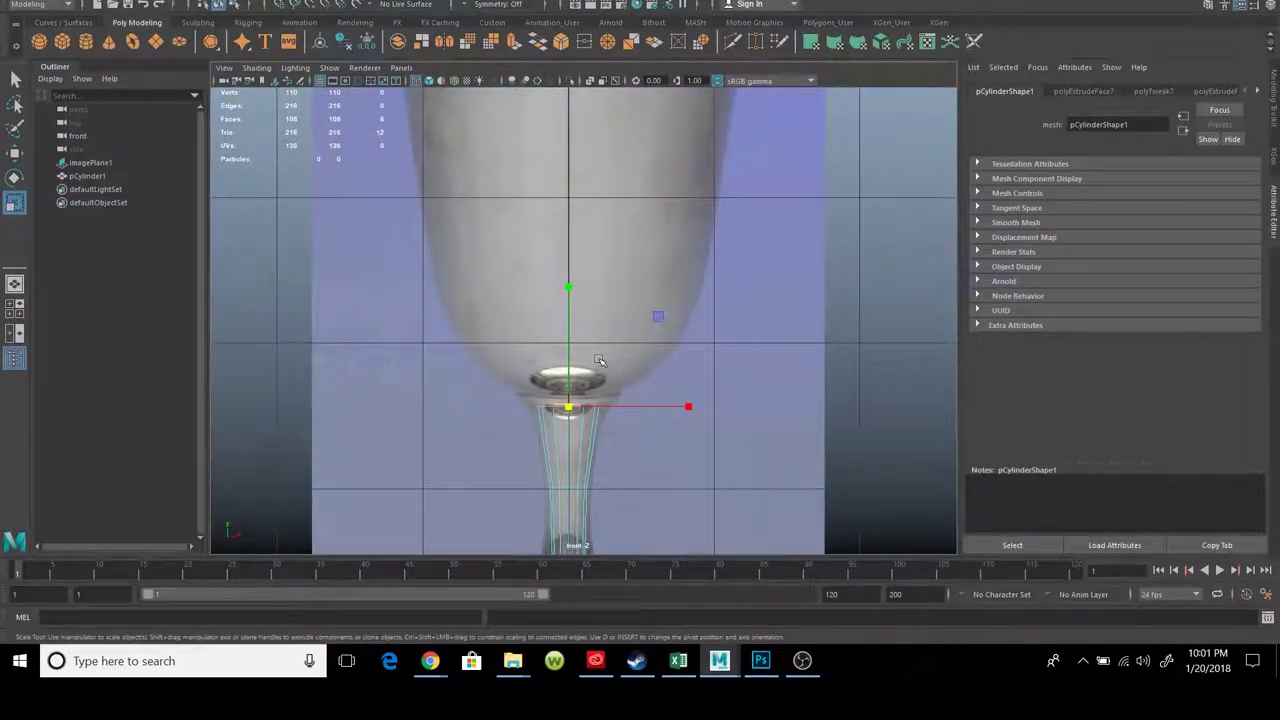
key("w")
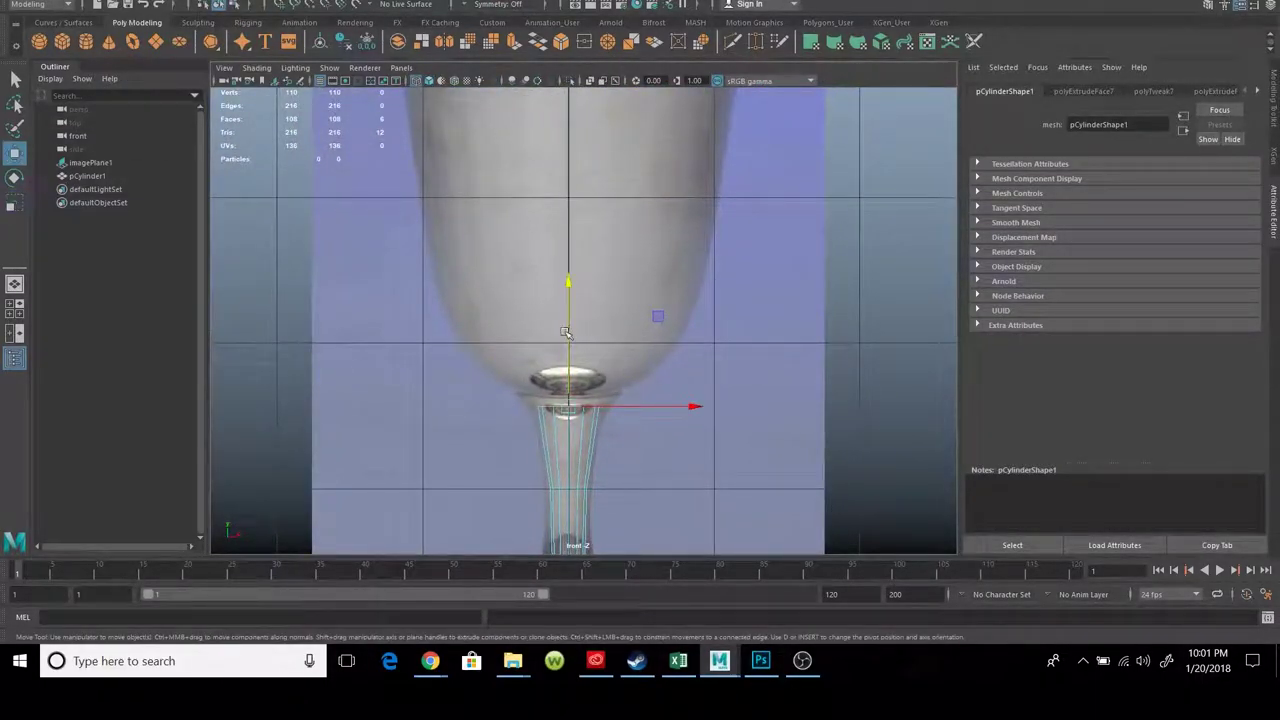
left_click_drag(571, 374, 576, 312, "shift")
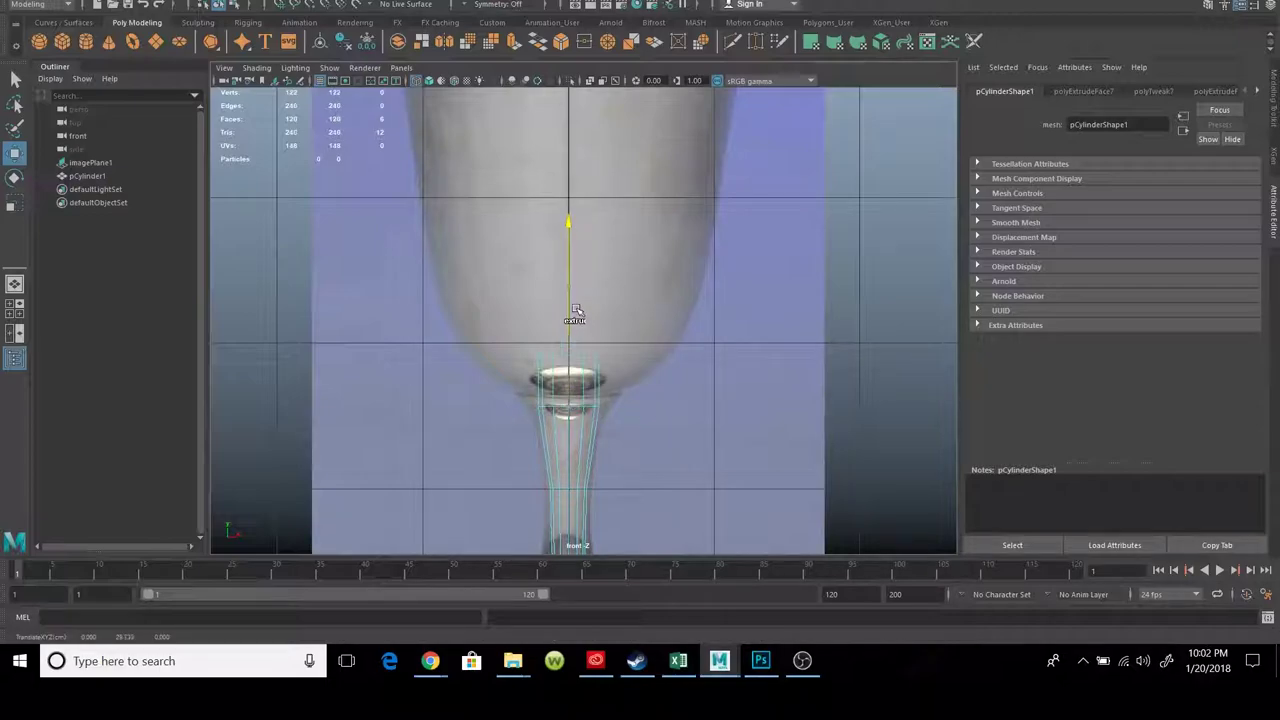
key("ctrl+e")
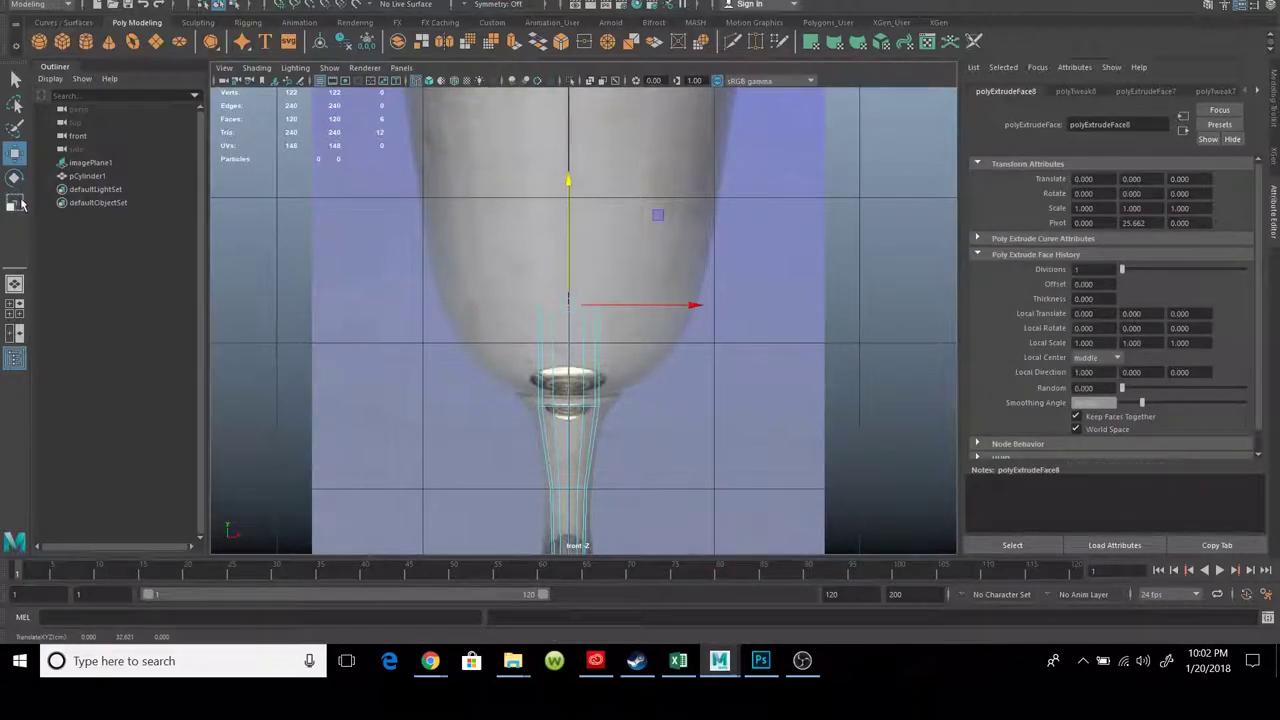
left_click(20, 204)
left_click_drag(569, 305, 690, 340)
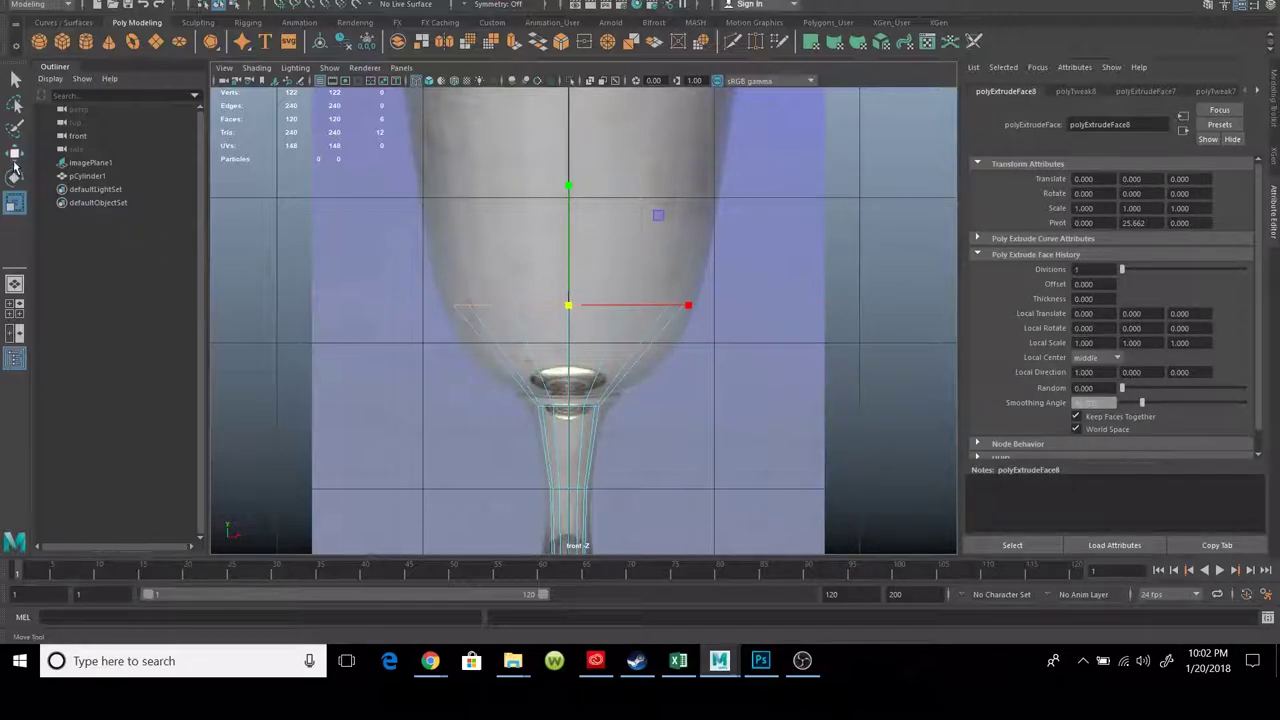
Lower the widened ring to the bowl bottom, shrink it slightly, and adjust its height
left_click(15, 152)
left_click_drag(567, 252, 583, 322)
left_click(15, 204)
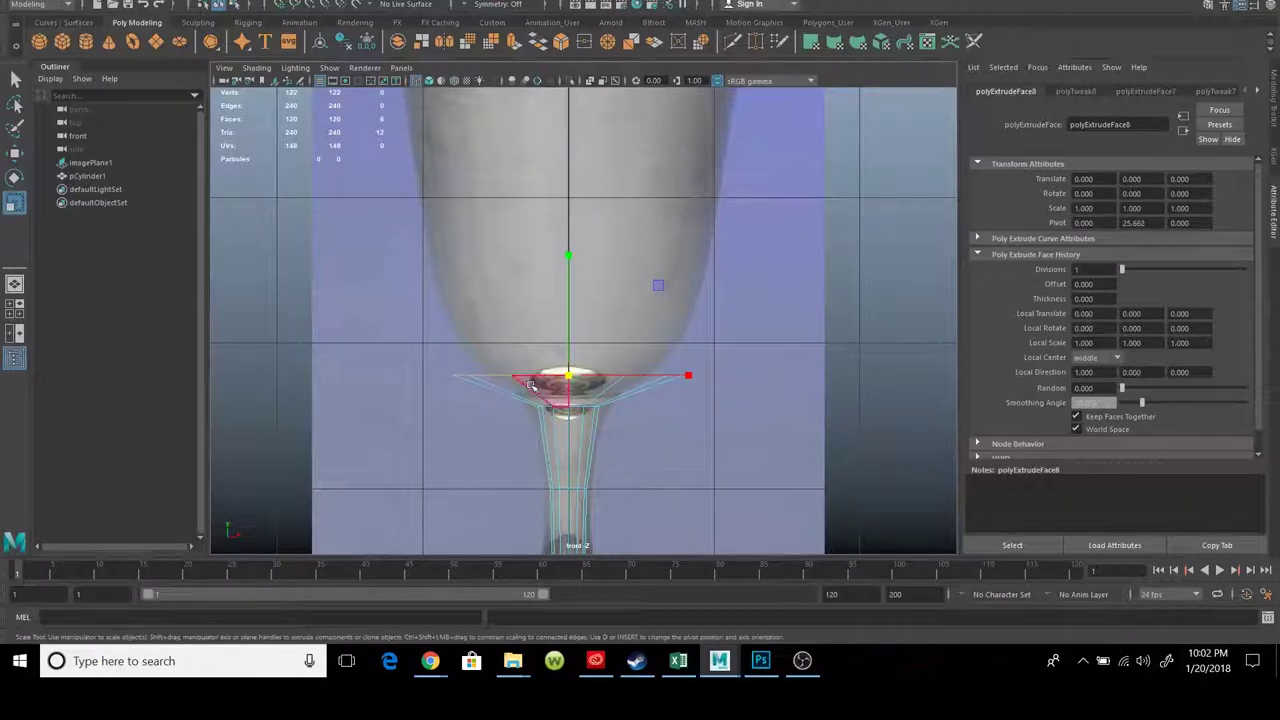
left_click_drag(575, 383, 561, 371)
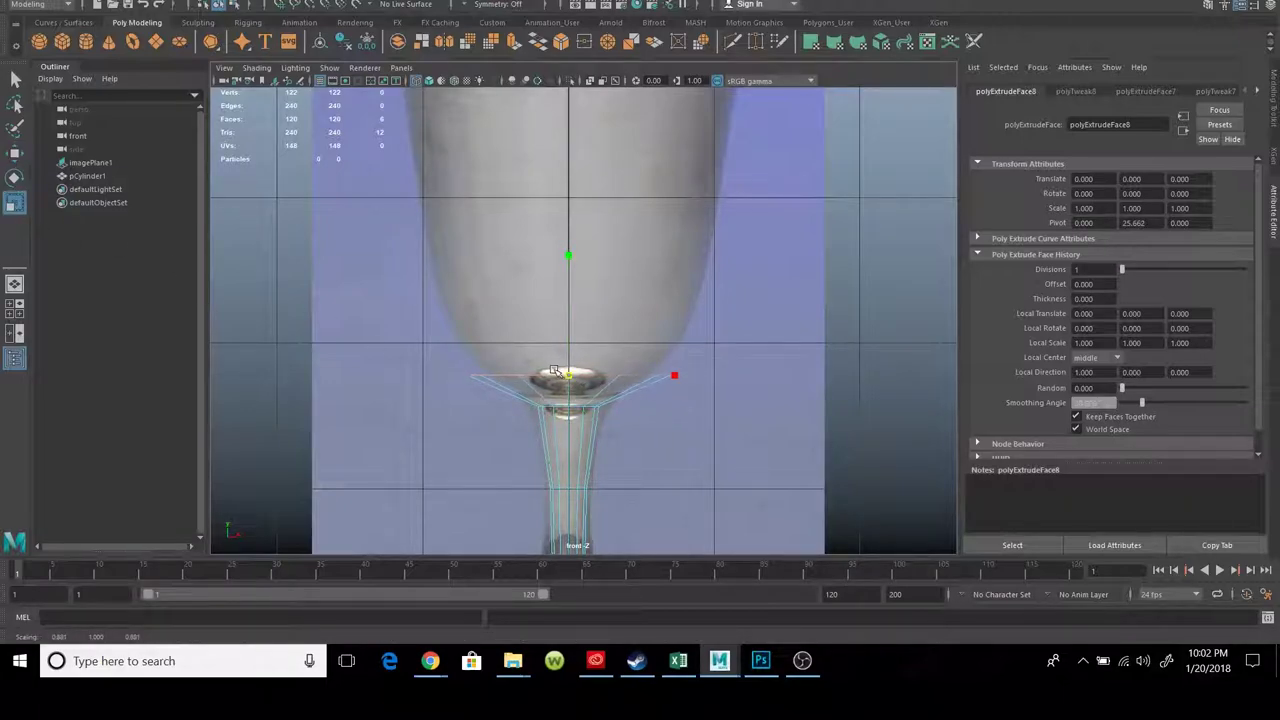
left_click(15, 152)
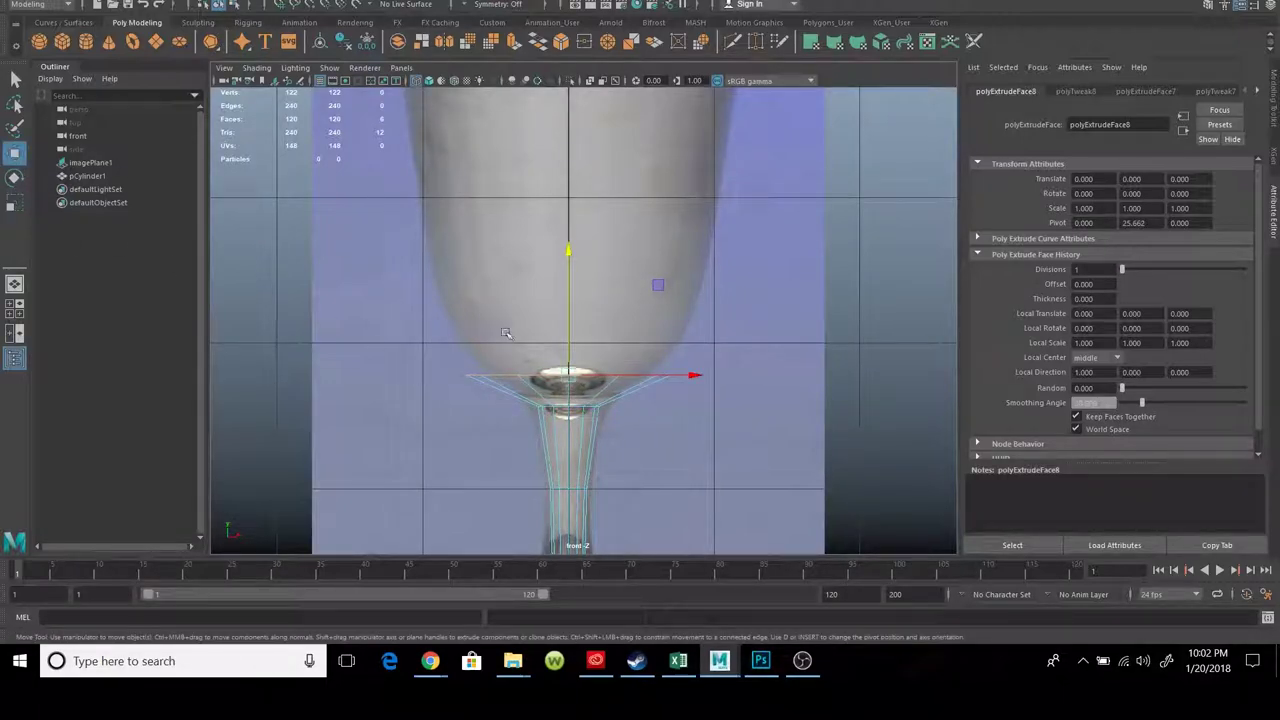
left_click_drag(570, 345, 568, 343)
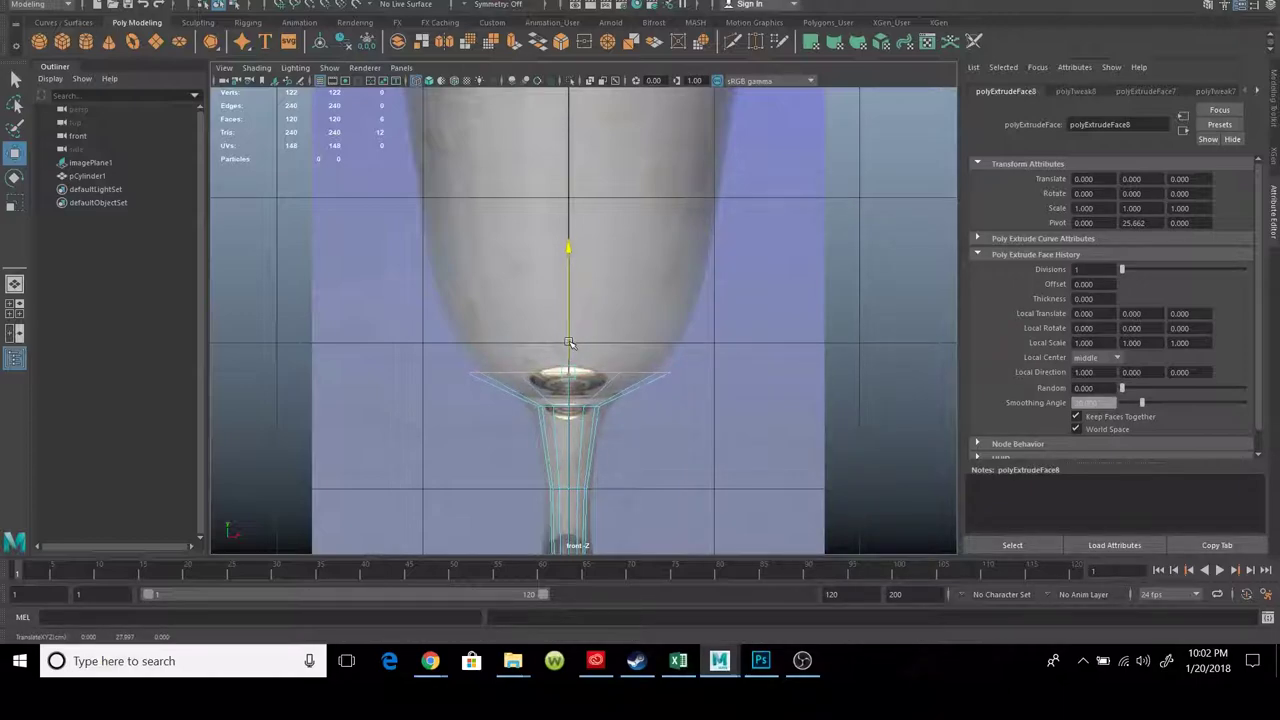
Narrow the flared ring and extrude a new ring upward into the bowl
left_click(15, 204)
left_click_drag(566, 383, 540, 372)
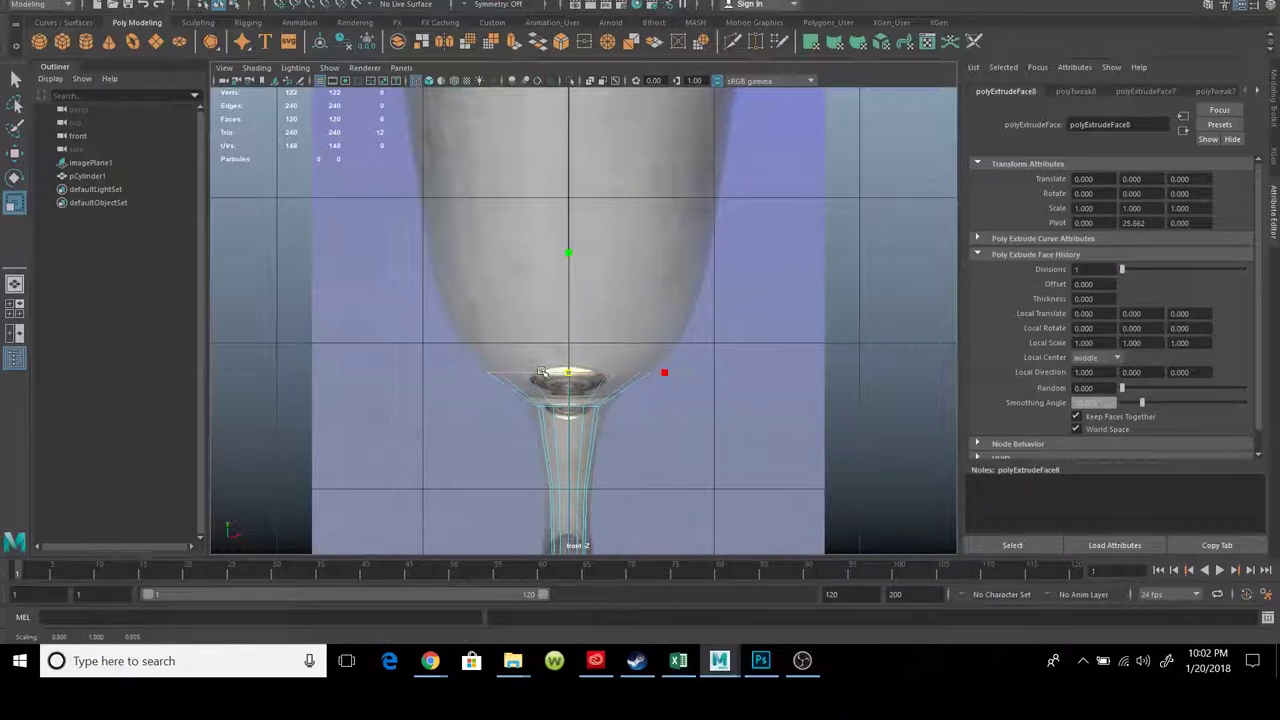
left_click(14, 152)
left_click_drag(566, 305, 556, 233, "shift")
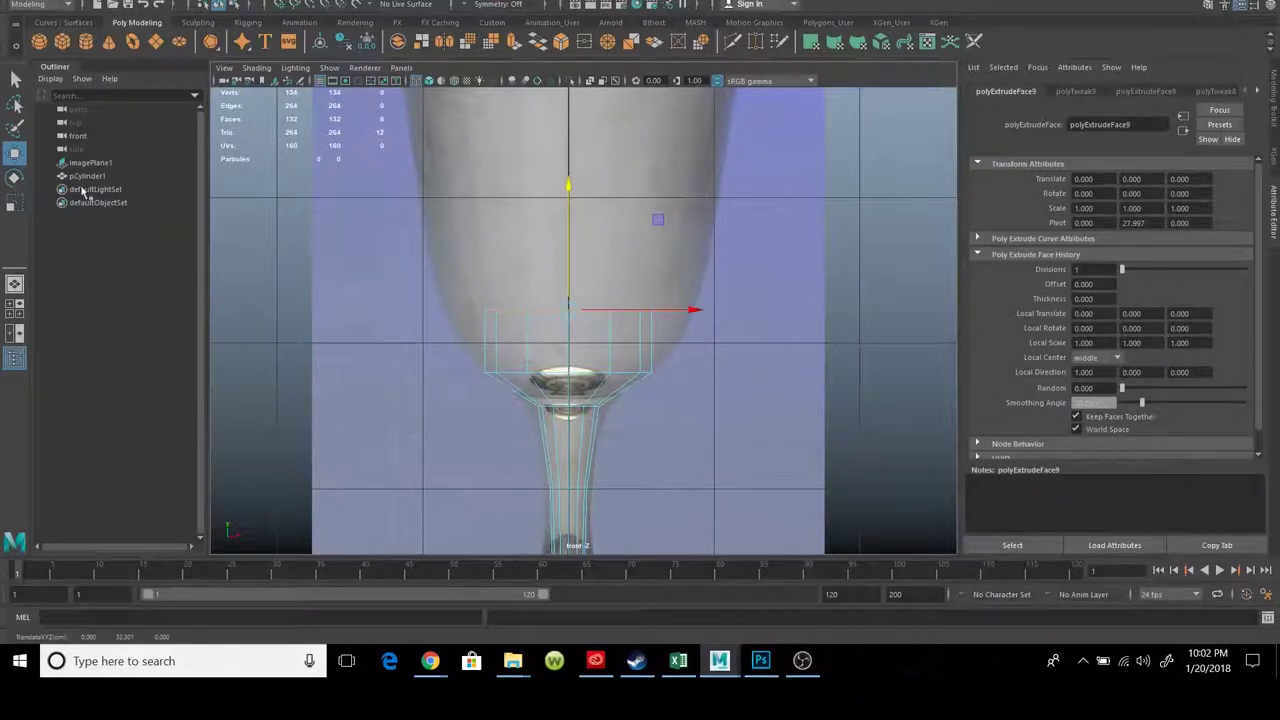
Widen the ring to the cup's lower curve, extrude another, and widen it to the outline
left_click(22, 207)
left_click_drag(585, 311, 571, 310)
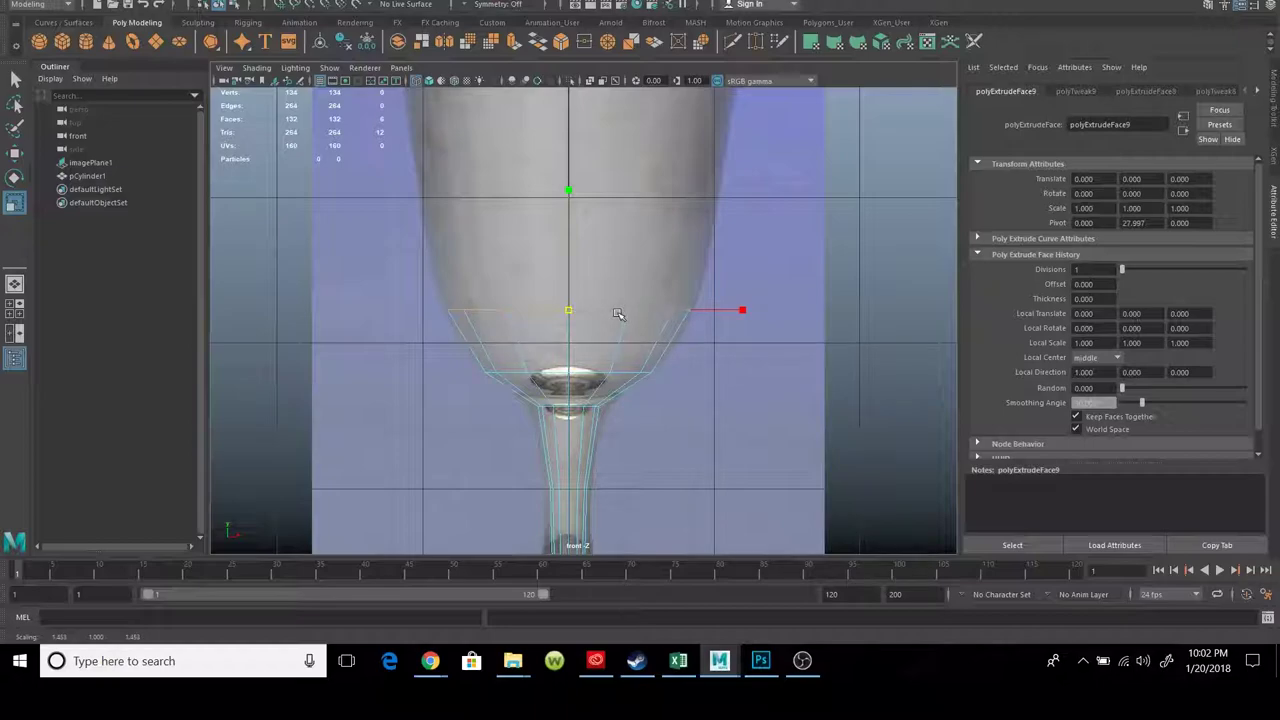
left_click(14, 152)
left_click_drag(574, 249, 574, 160, "shift")
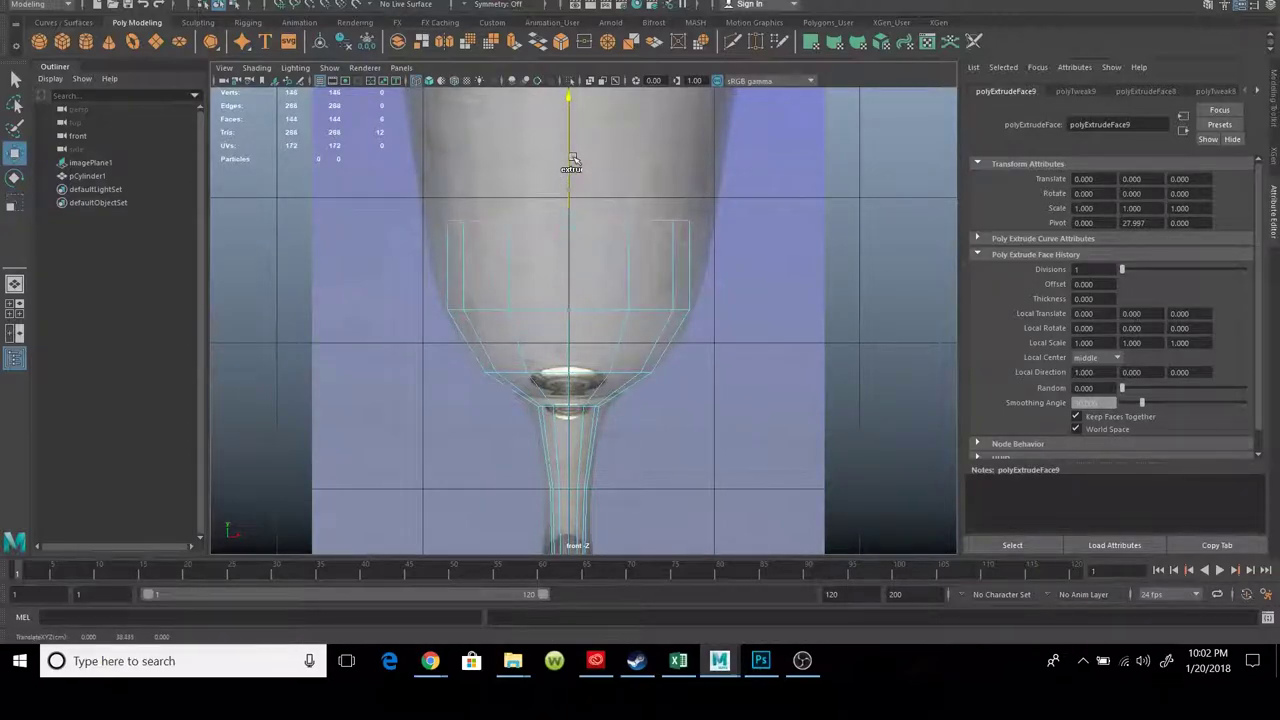
key("r")
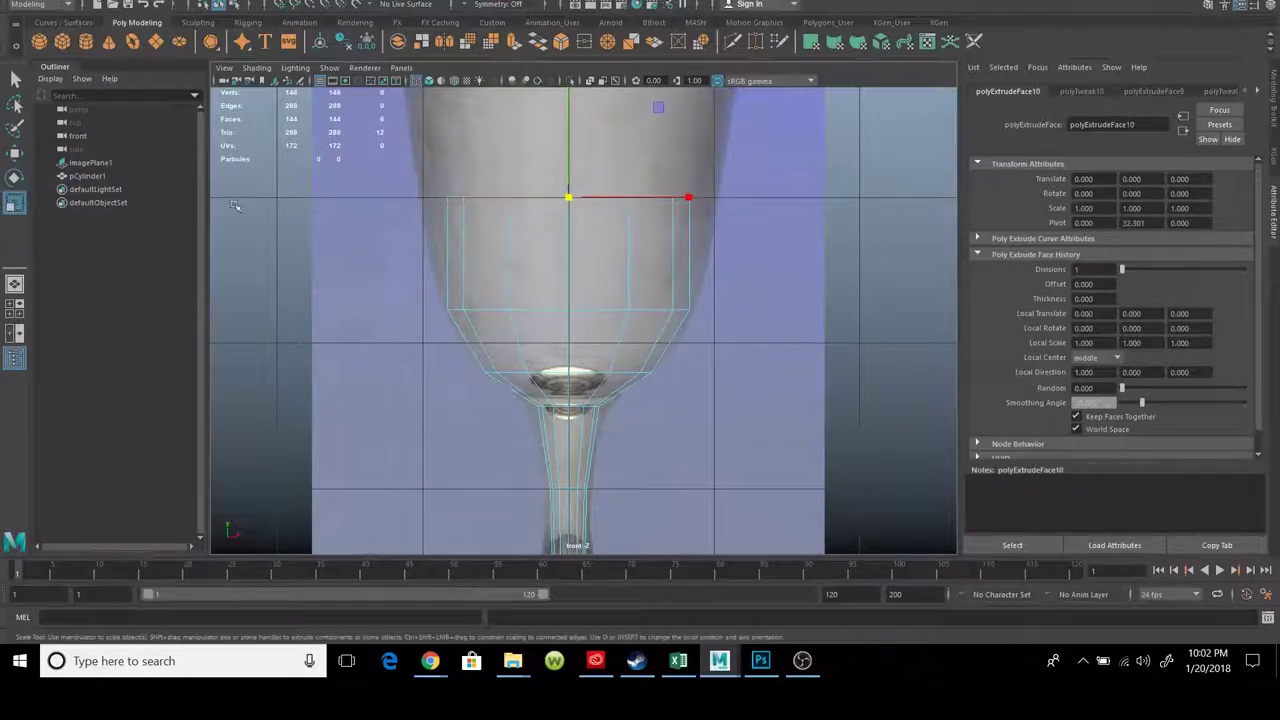
left_click_drag(560, 189, 606, 214, "shift")
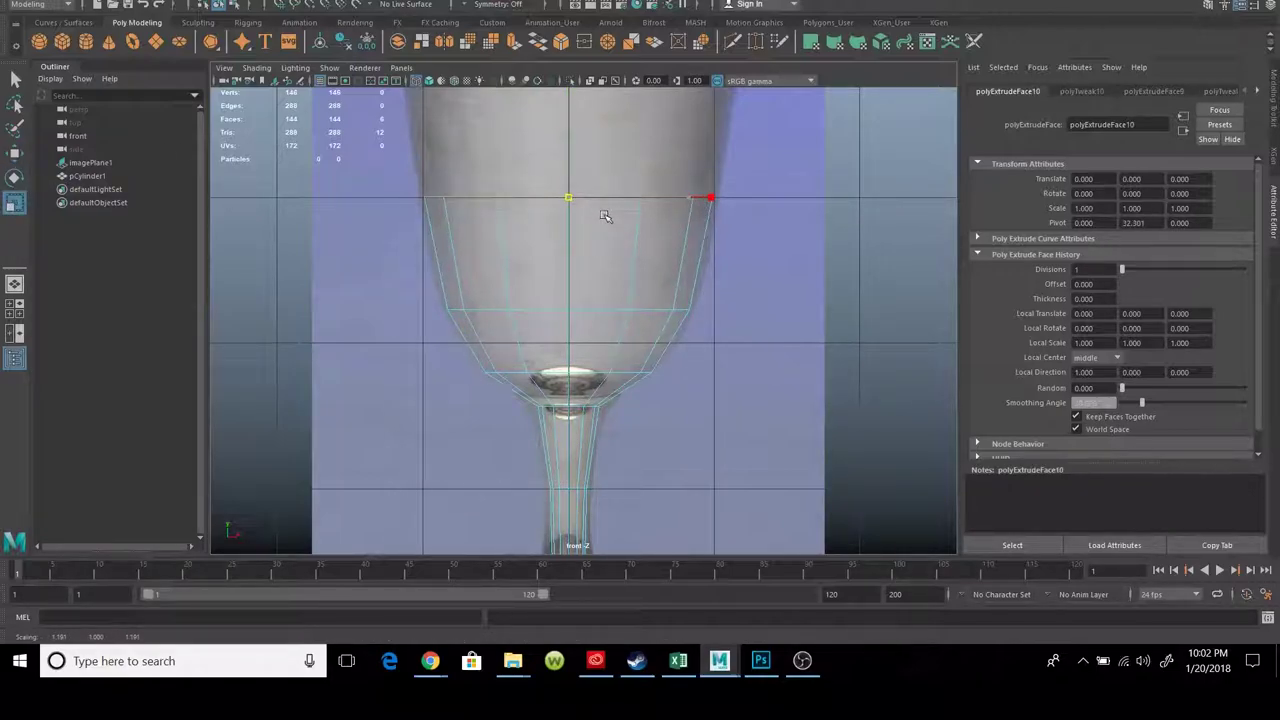
middle_click_drag(606, 214, 541, 300, "alt")
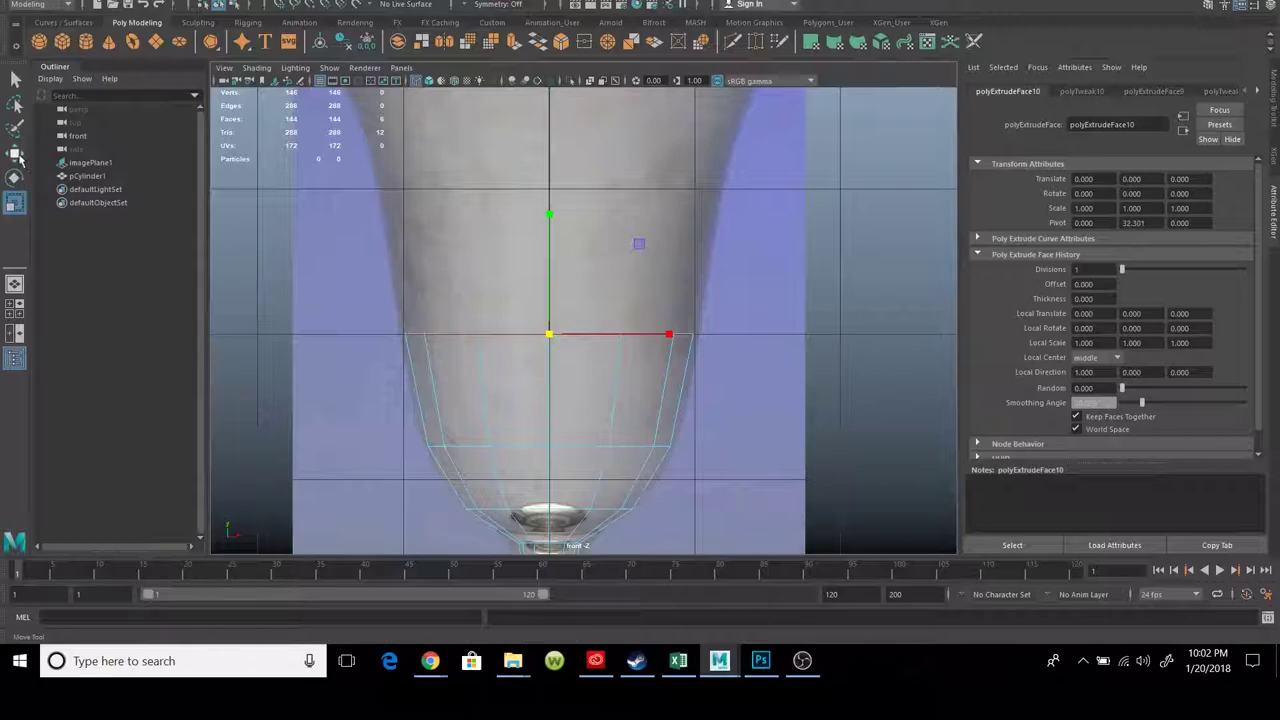
Extrude the ring further up the bowl and widen it to follow the cup's sides
left_click(14, 152)
left_click_drag(551, 280, 588, 82, "shift")
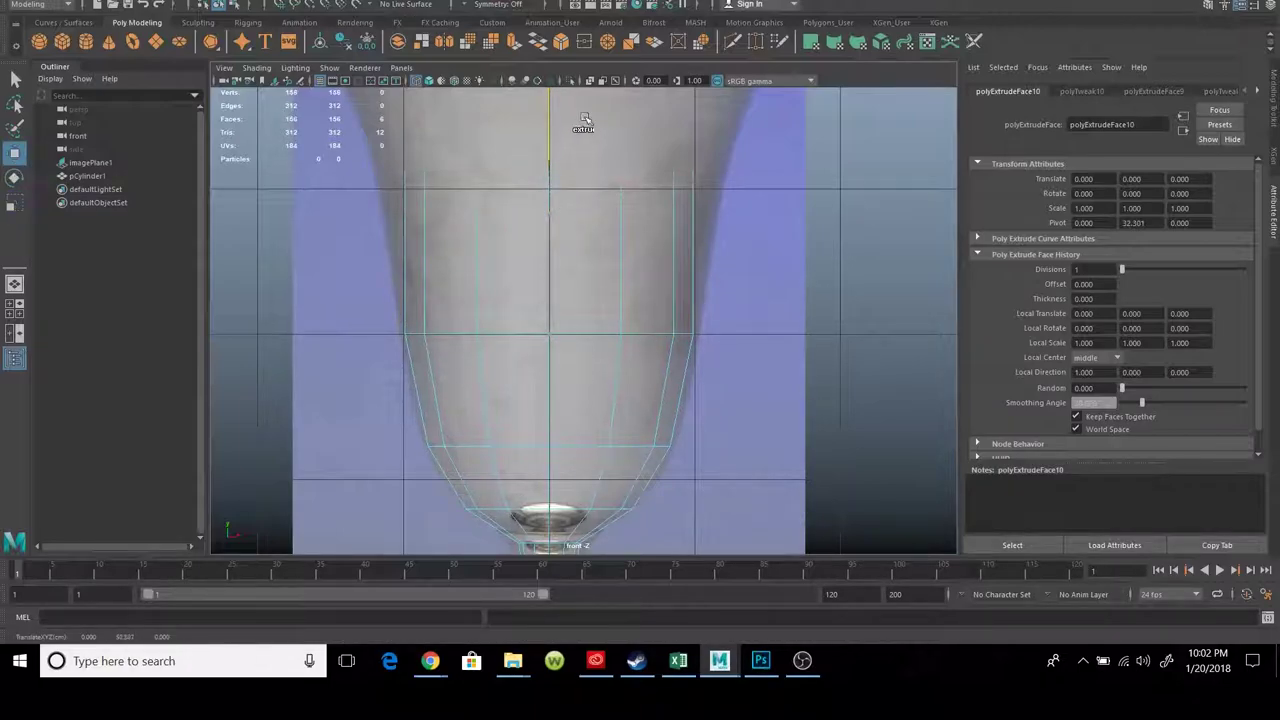
key("r")
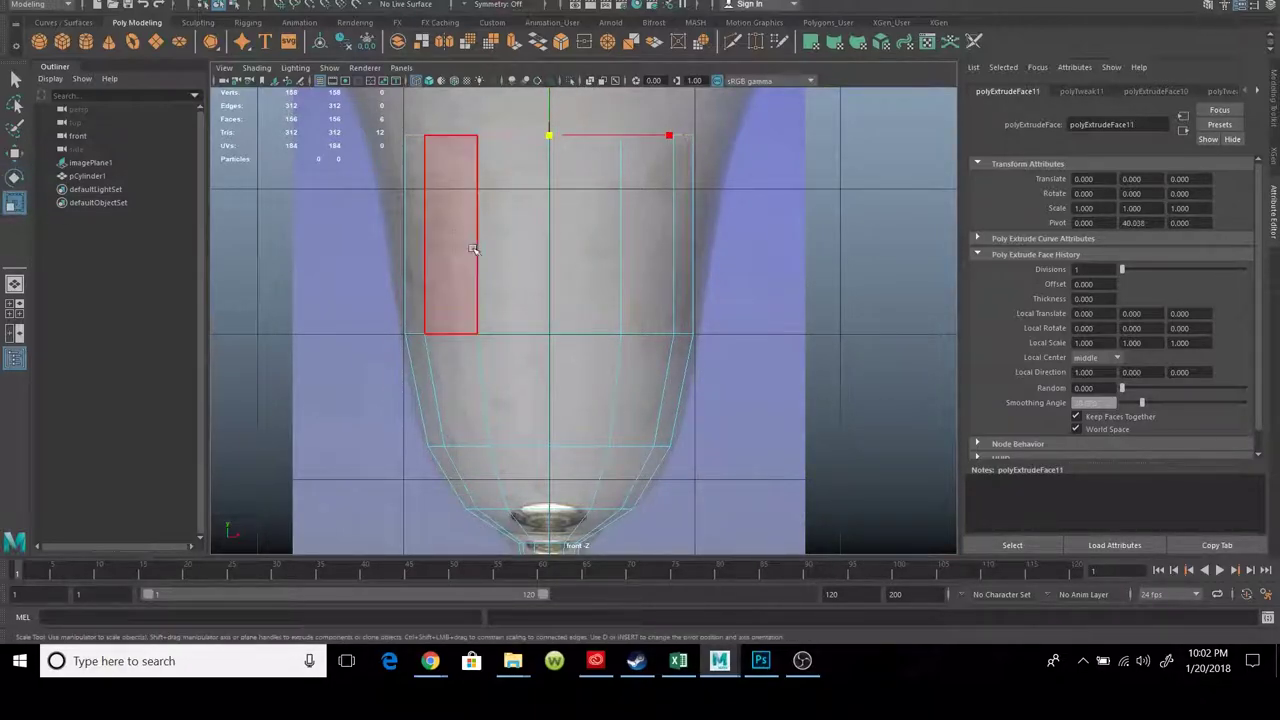
left_click_drag(551, 136, 694, 135)
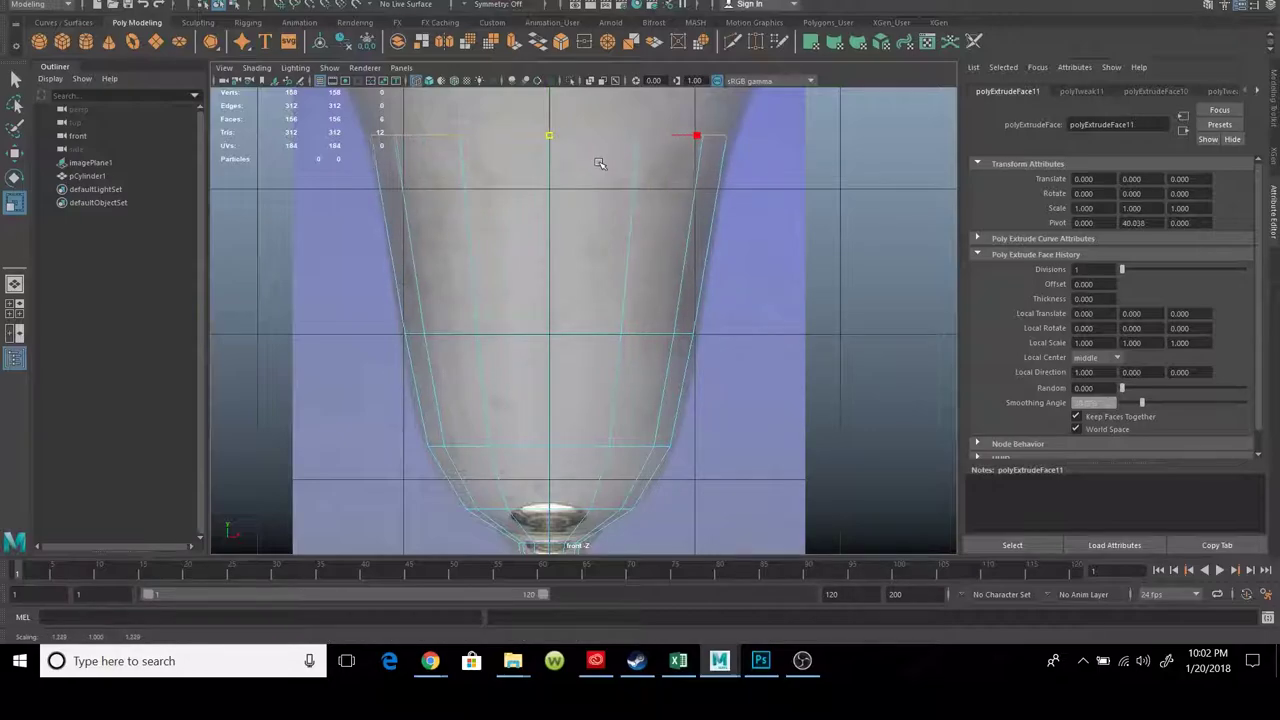
middle_click_drag(608, 171, 598, 315, "alt")
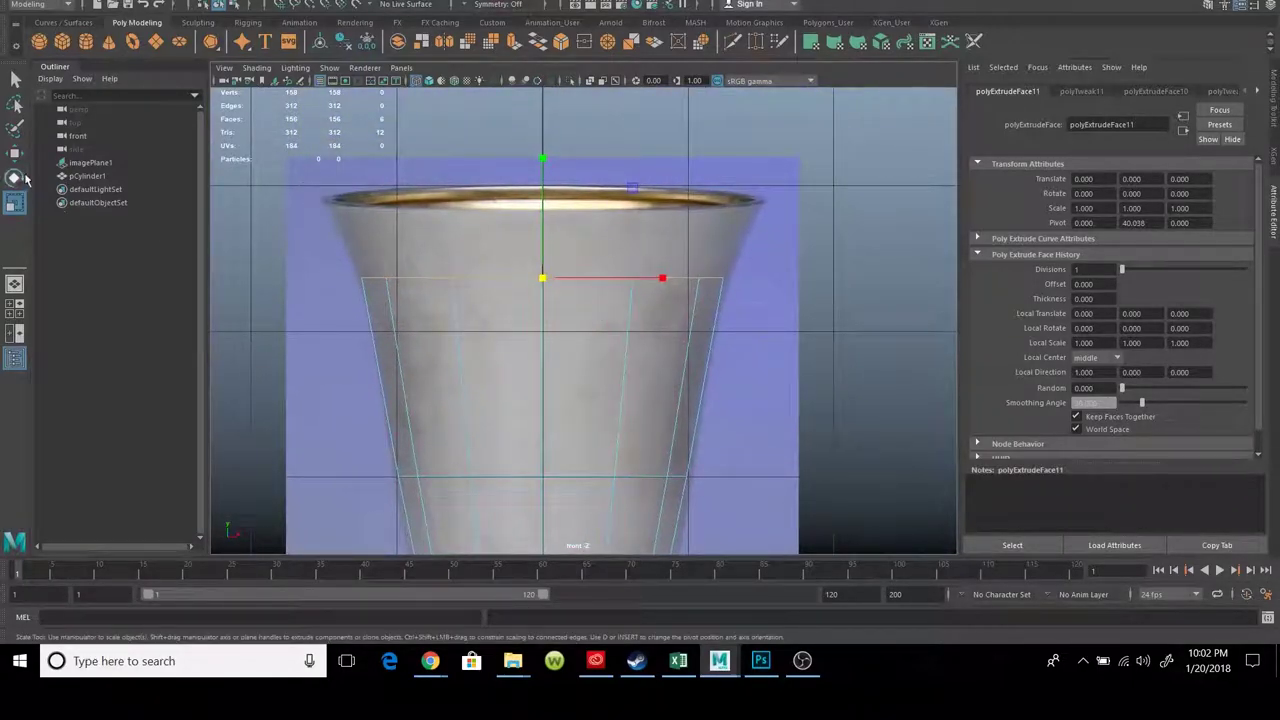
Extrude and flare a ring toward the rim, then extrude the final ring up to it
left_click(14, 152)
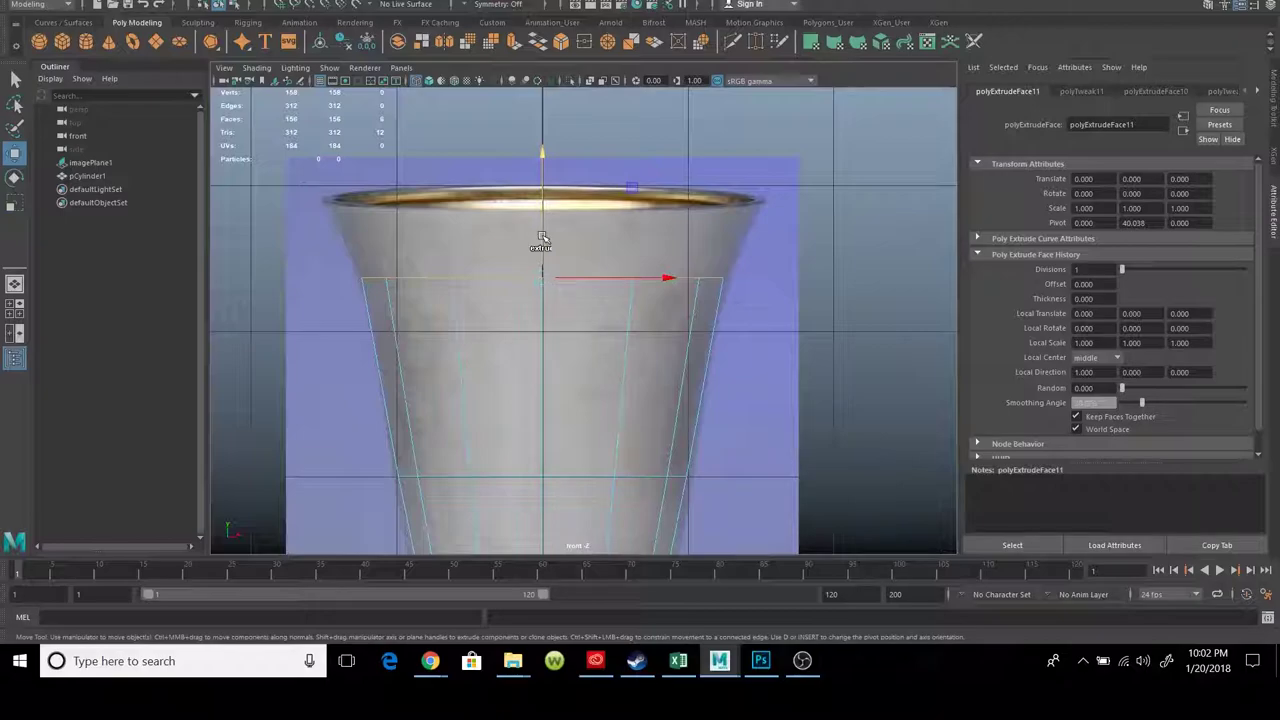
left_click_drag(541, 240, 547, 205, "shift")
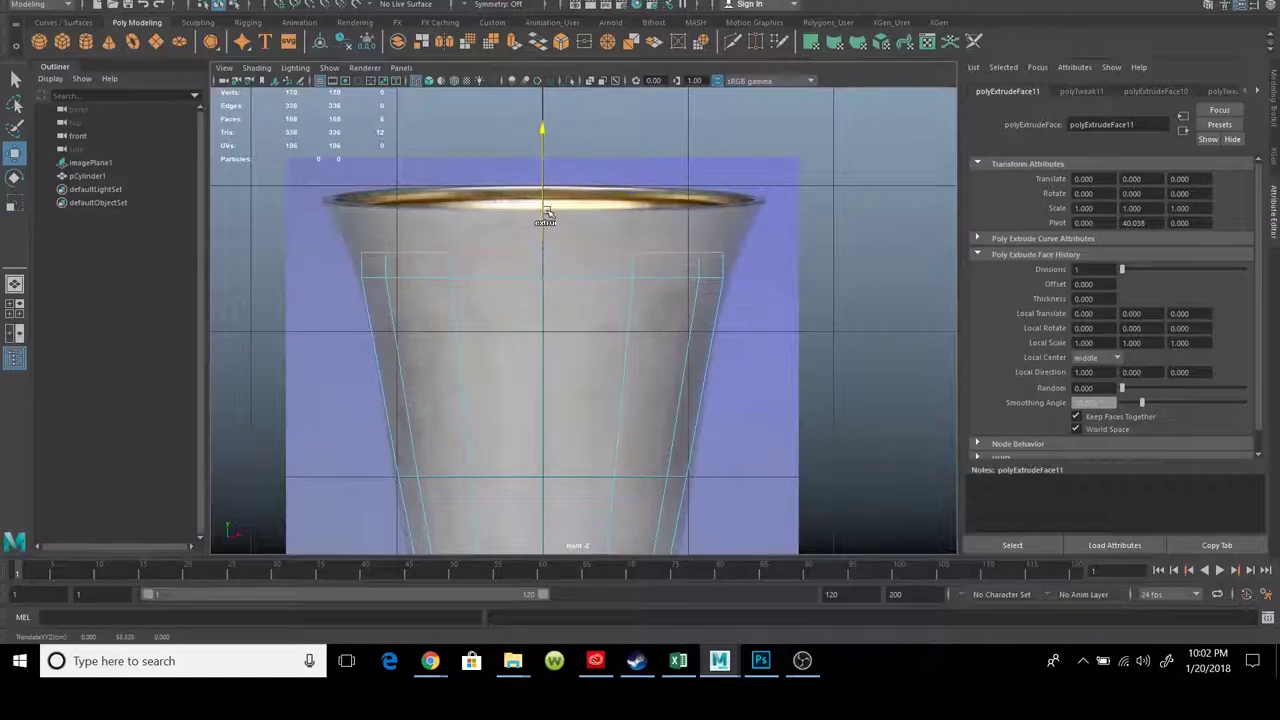
left_click(13, 203)
left_click_drag(547, 242, 575, 249)
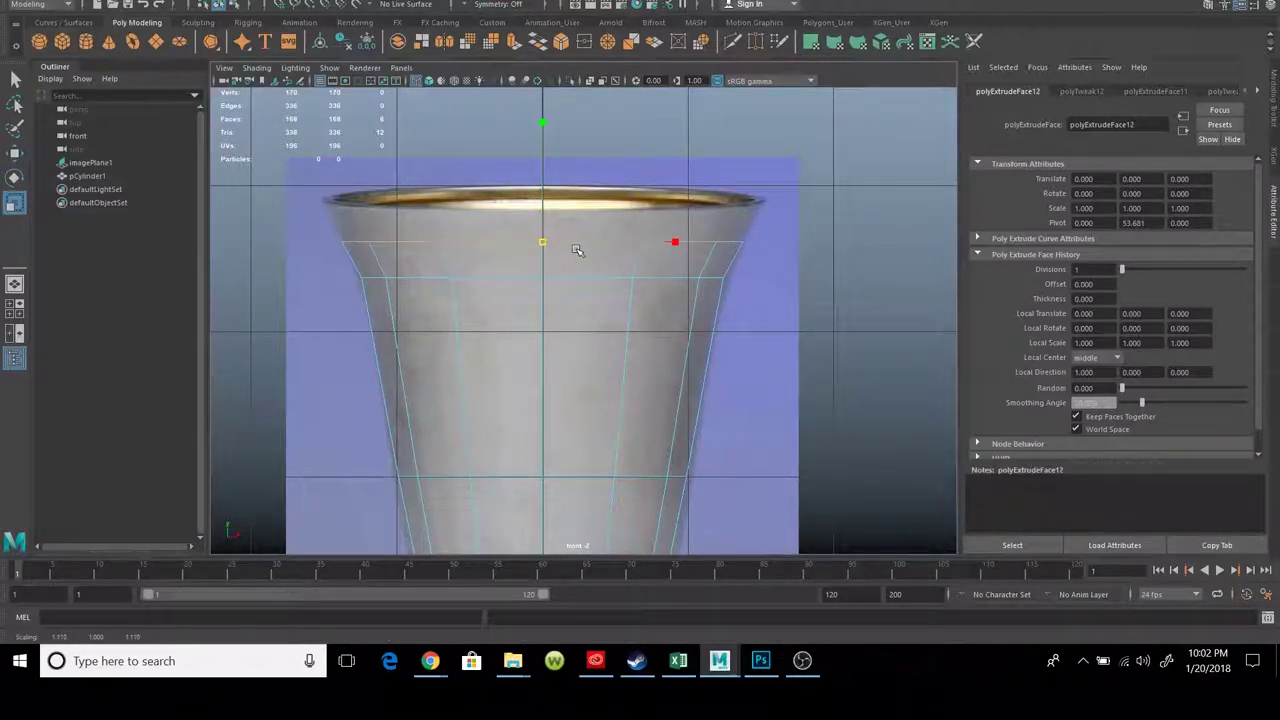
key("w")
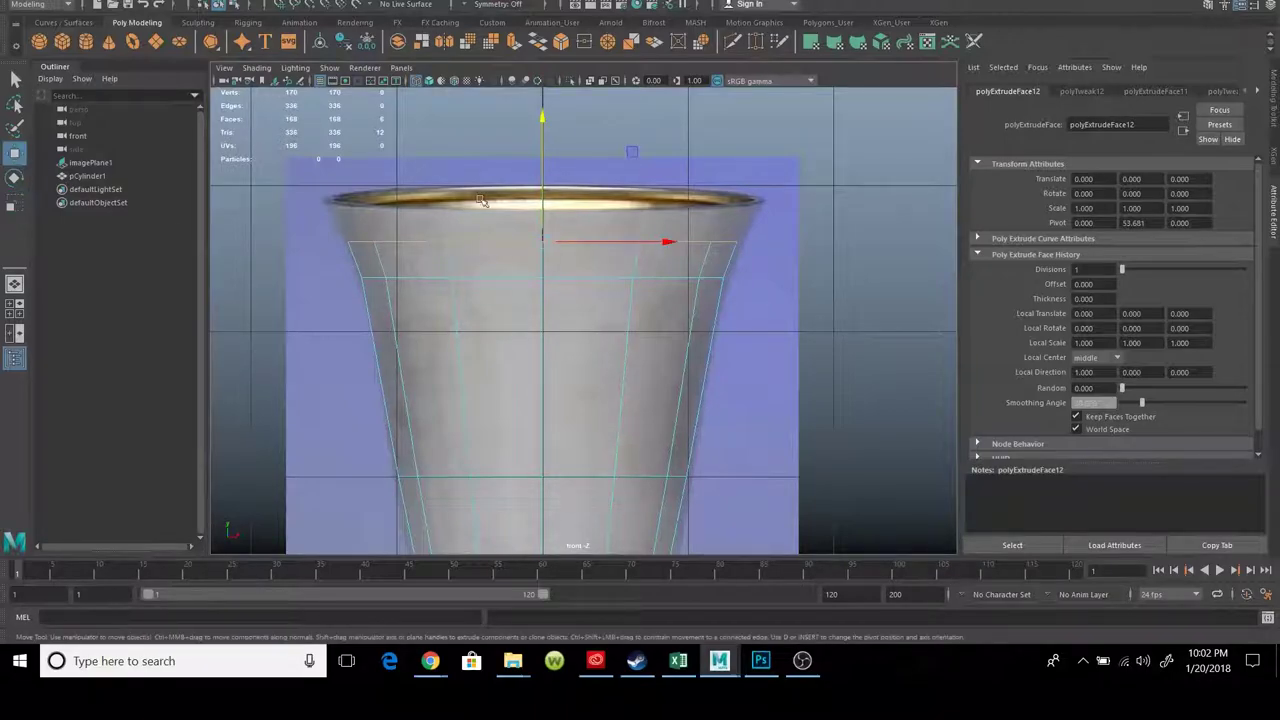
mouse_move(541, 203)
left_mouse_down("shift")
mouse_move(548, 189)
mouse_move(551, 202)
left_mouse_up("shift")
Save the scene, dismiss the student-version warning, and flare the rim faces slightly wider
key("ctrl+c")
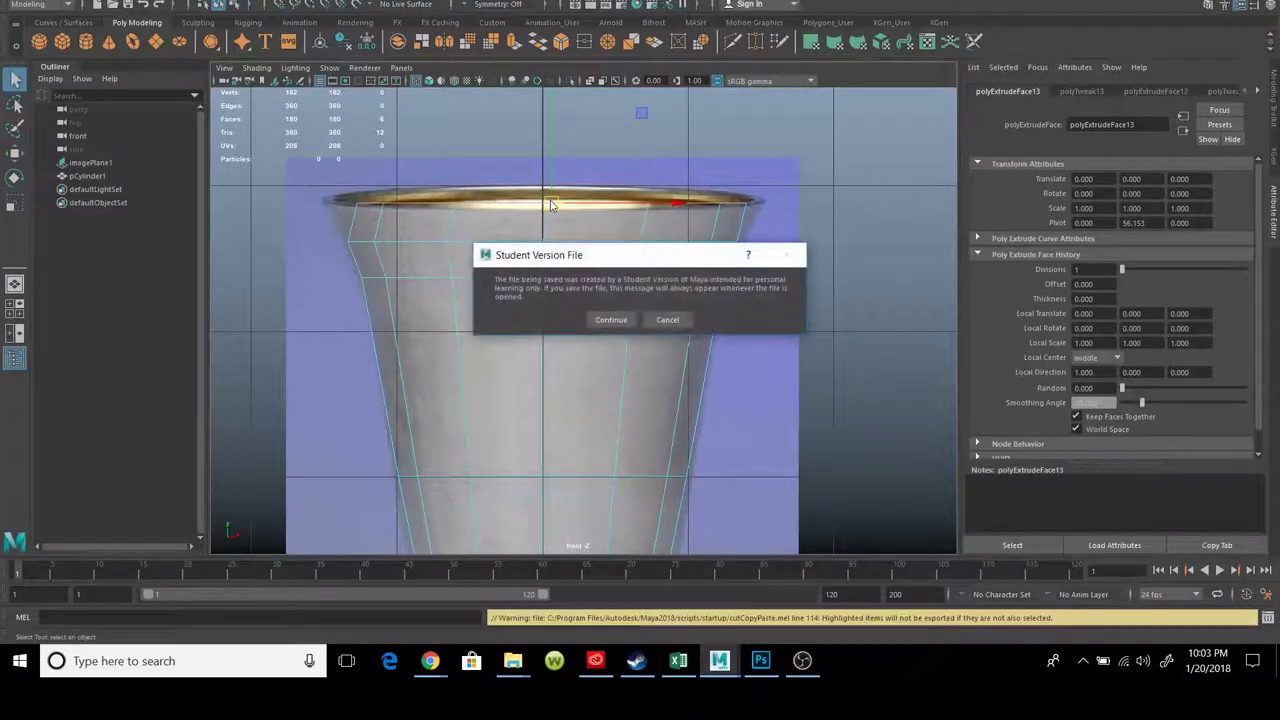
left_click(665, 319)
left_click(674, 323)
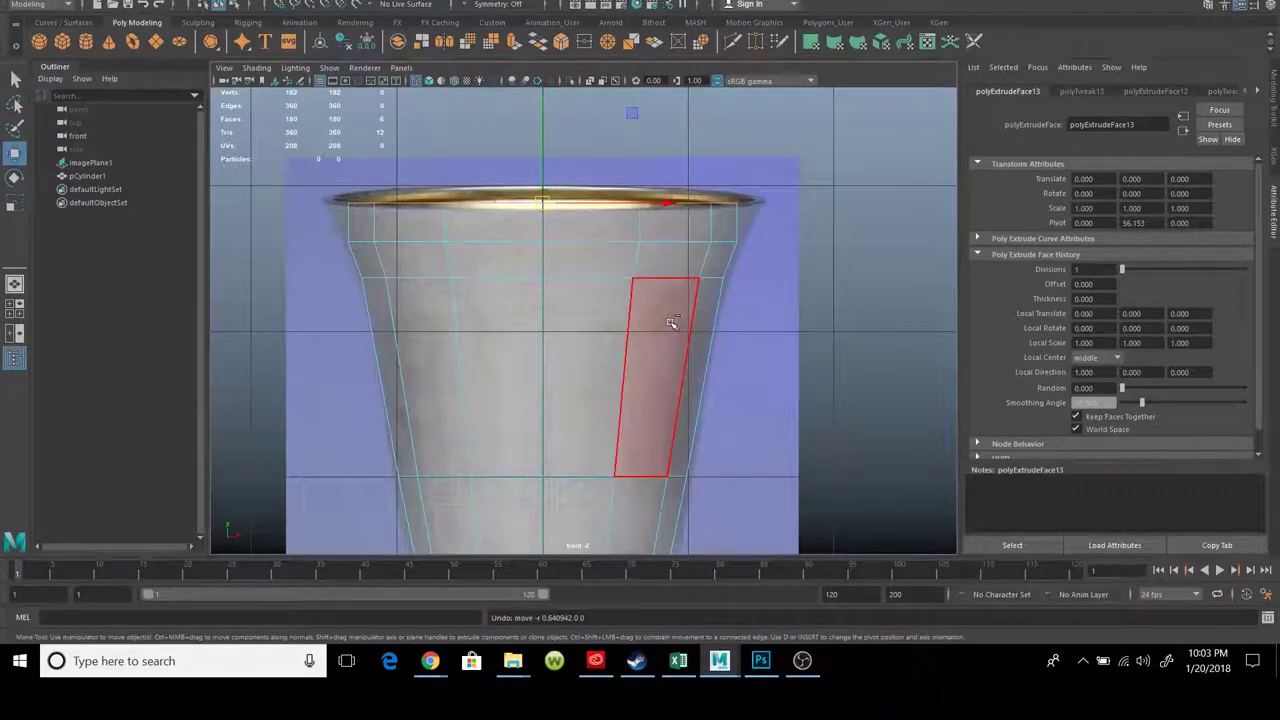
key("w")
left_click(519, 256)
key("r")
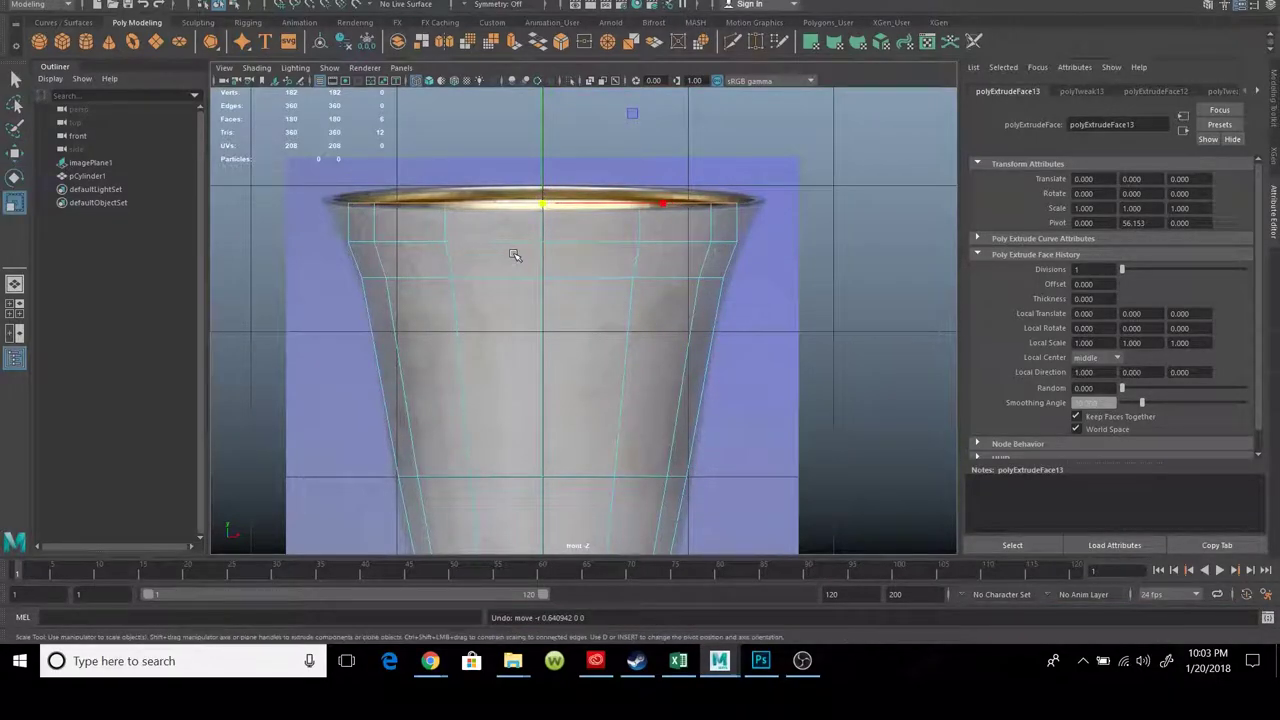
left_click_drag(553, 206, 559, 206)
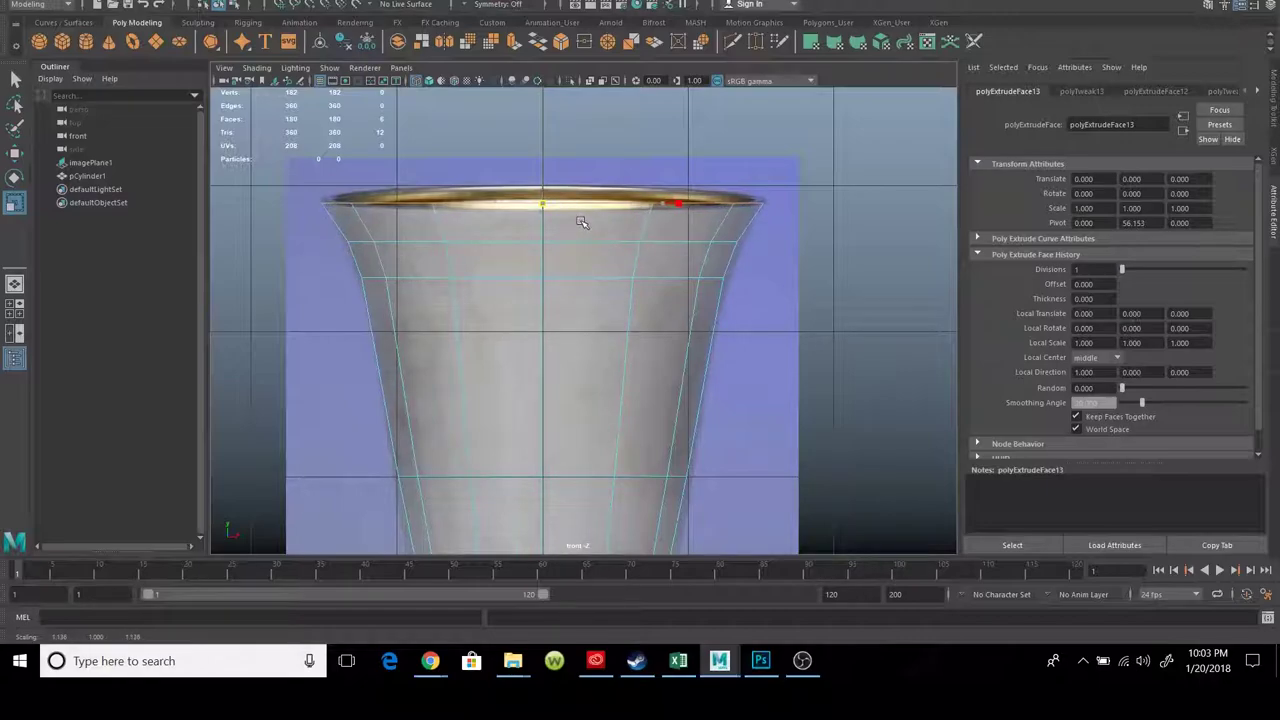
Orbit around the goblet to check the bowl from top, side and front
key("space")
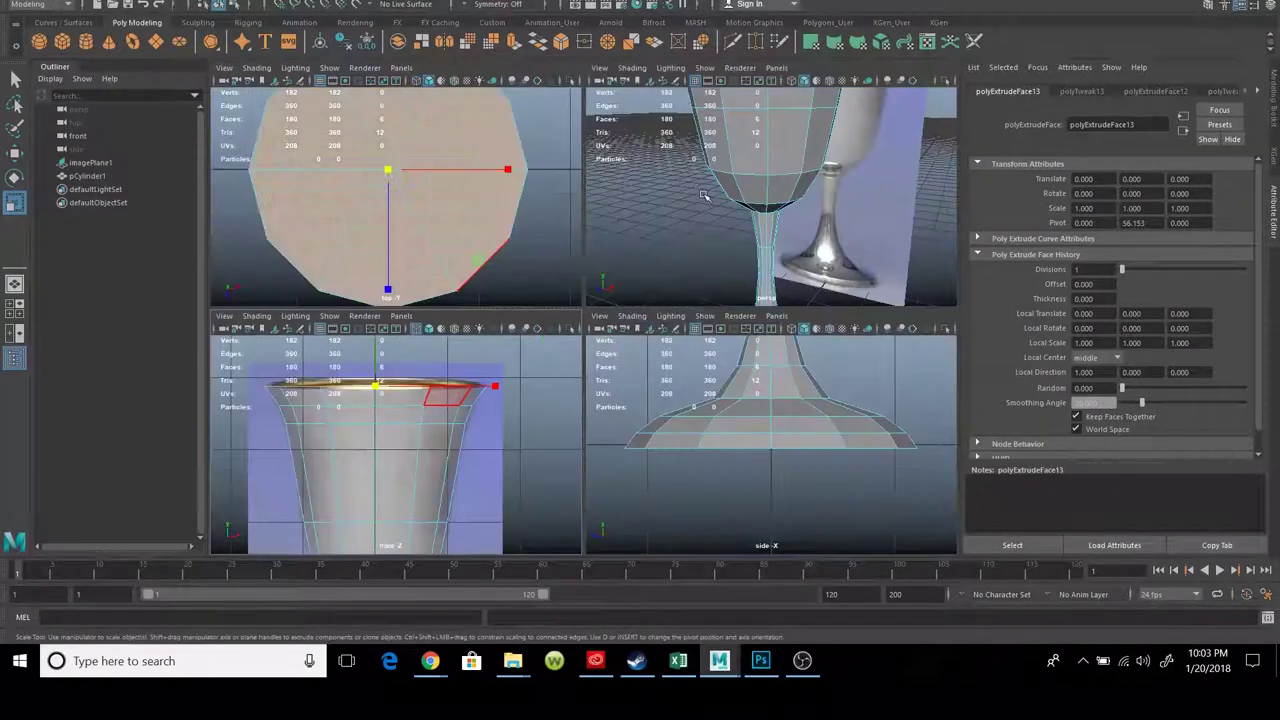
key("space")
mouse_move(613, 315)
left_mouse_down("alt")
mouse_move(597, 263)
mouse_move(588, 316)
mouse_move(456, 290)
left_mouse_up("alt")
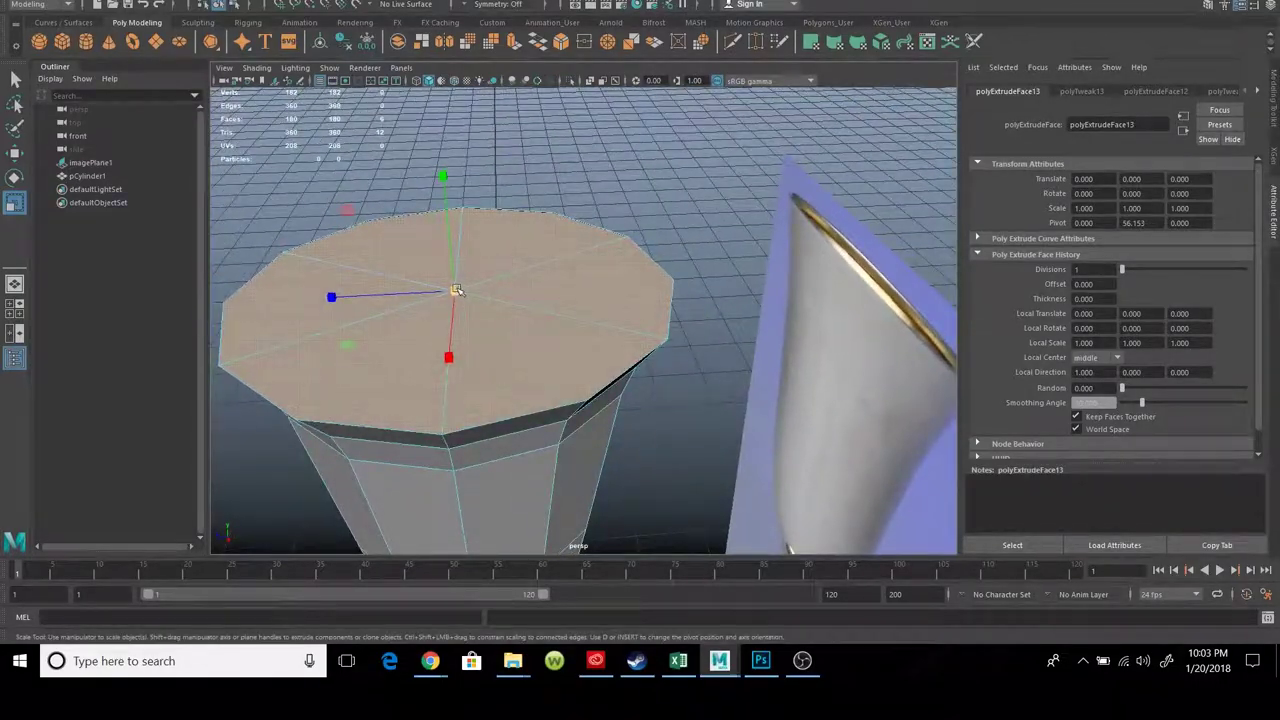
mouse_move(493, 418)
left_mouse_down("alt")
mouse_move(485, 359)
mouse_move(537, 277)
left_mouse_up("alt")
scroll(537, 277, "down", 5)
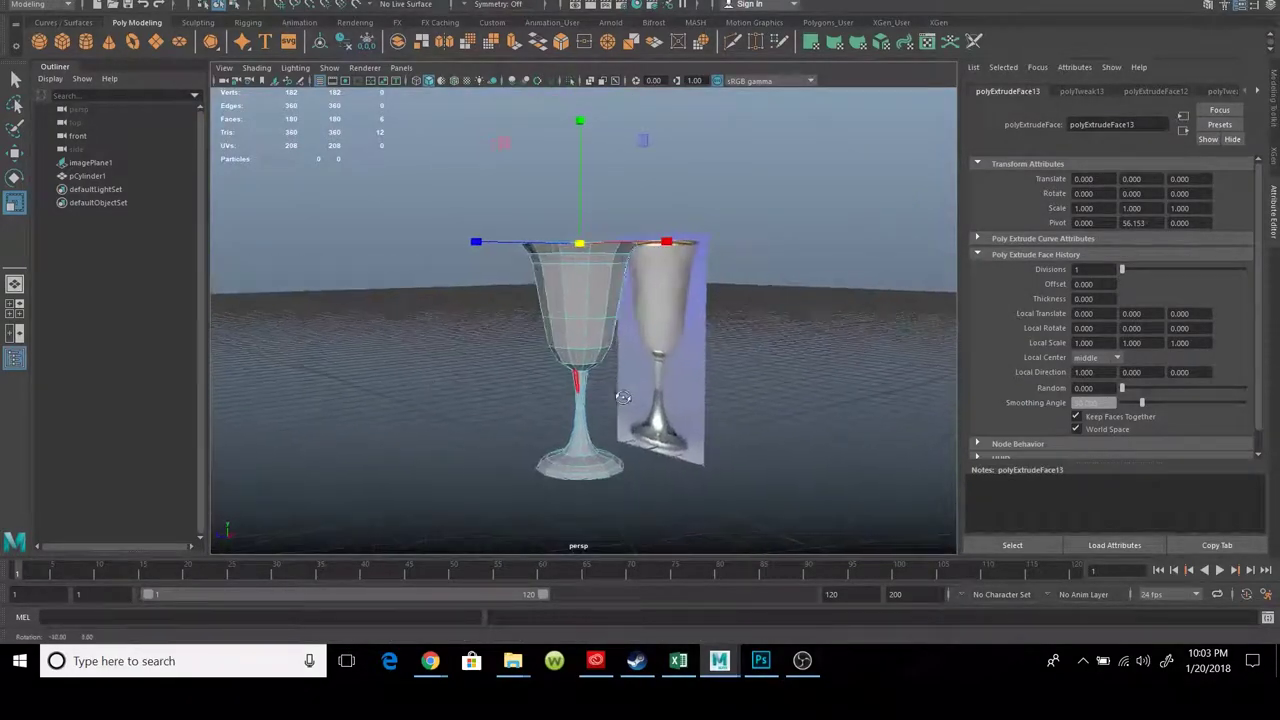
left_click_drag(622, 397, 700, 403, "alt")
scroll(623, 371, "up", 5)
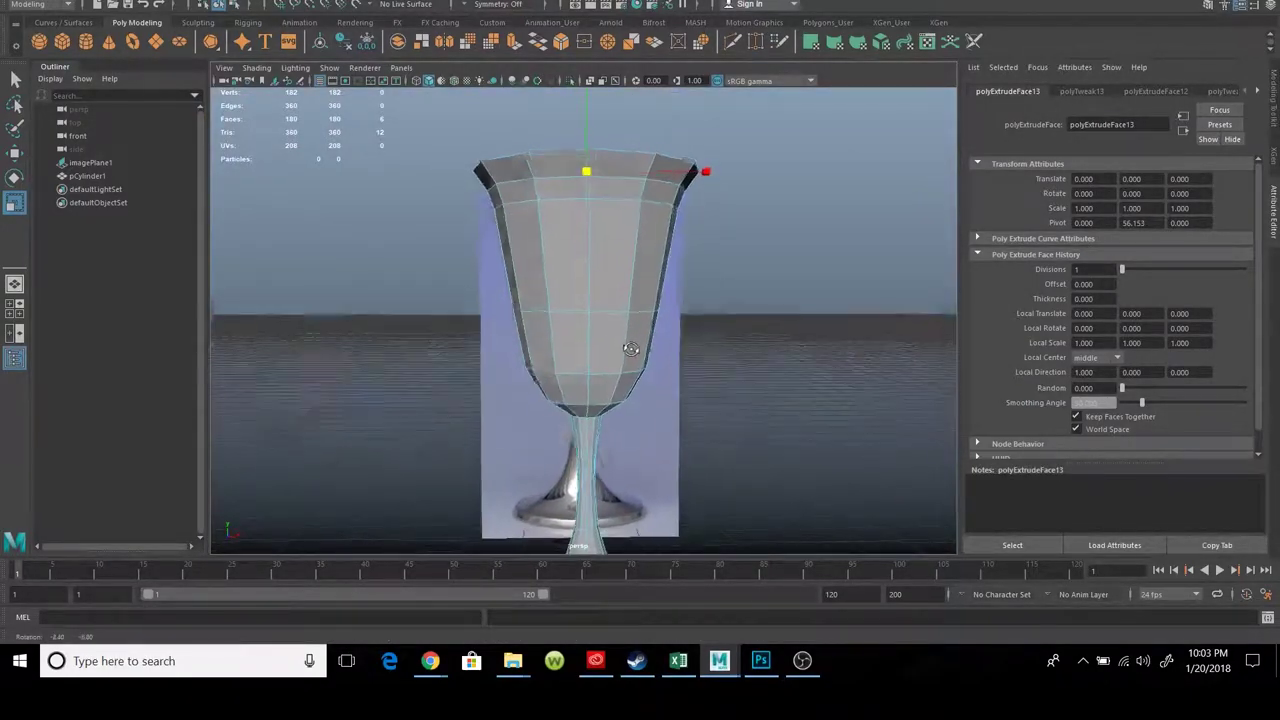
key("space")
key("space")
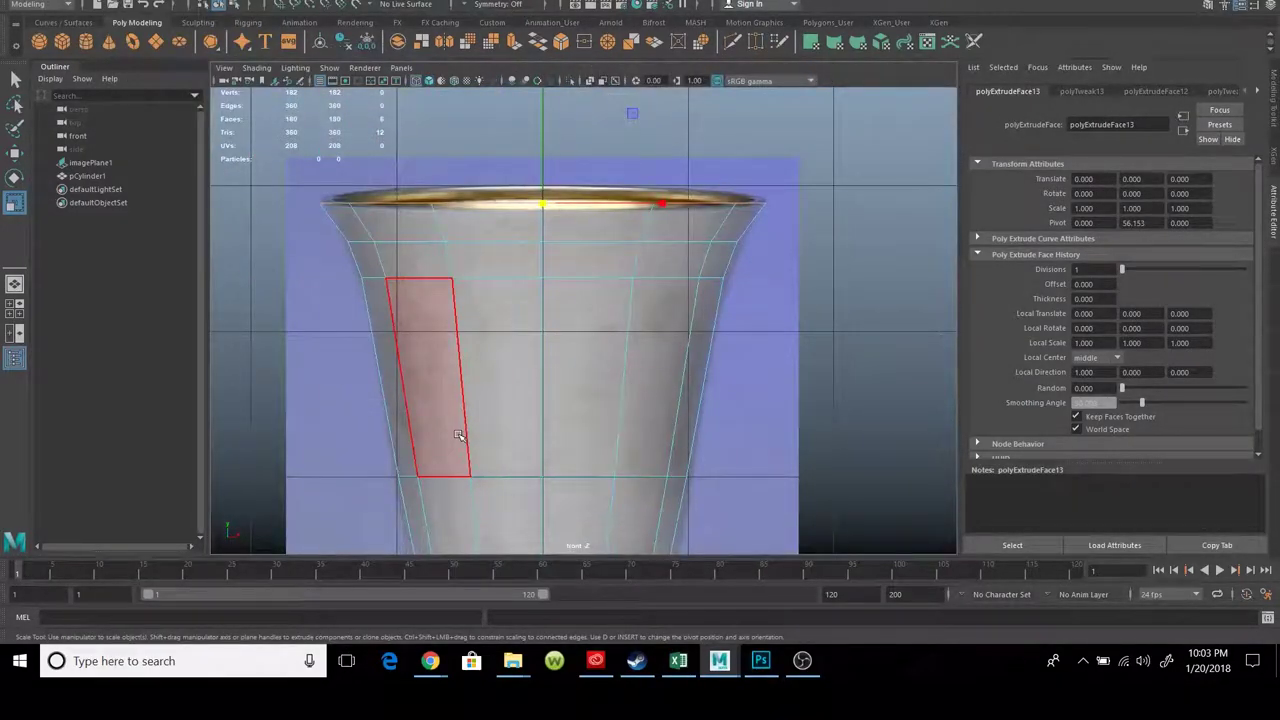
Select the bowl's rim edge loop in the front view, checking it in wireframe and shaded display
left_click(508, 408)
key("4")
key("5")
scroll(531, 400, "down", 2)
left_click(560, 432)
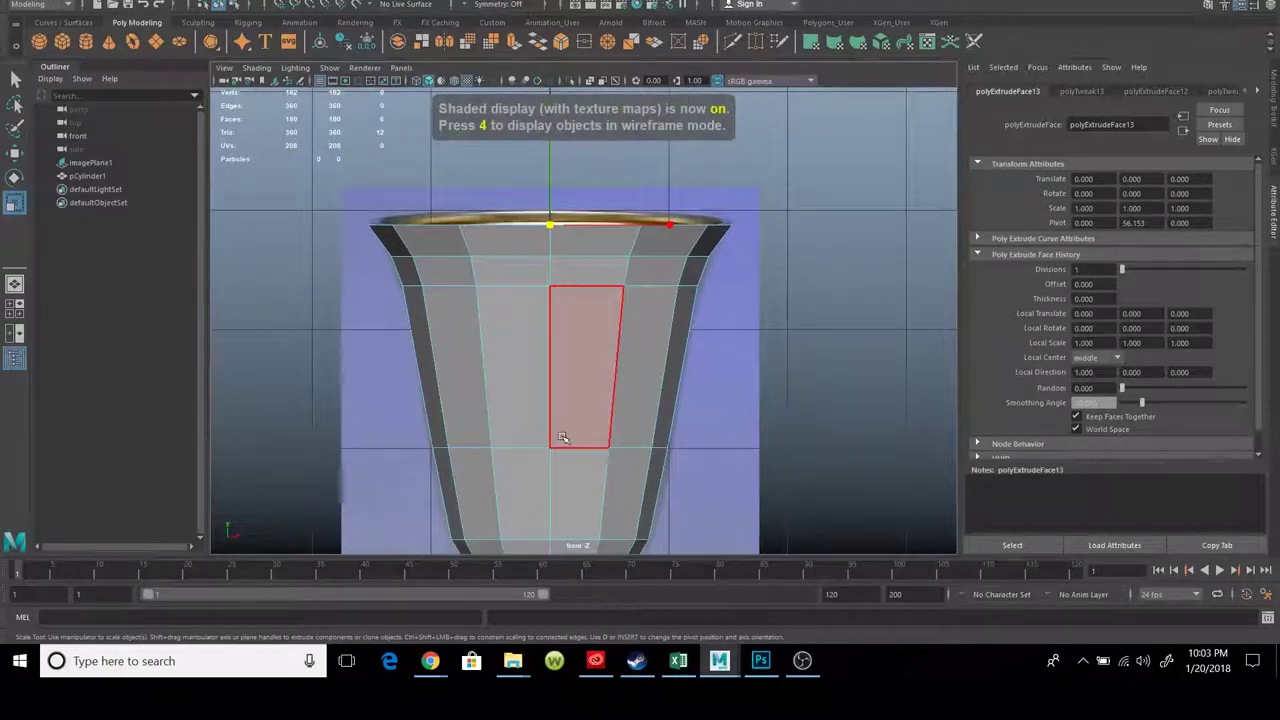
mouse_move(560, 432)
middle_mouse_down("alt")
mouse_move(543, 277)
mouse_move(536, 364)
middle_mouse_up("alt")
left_click(500, 243)
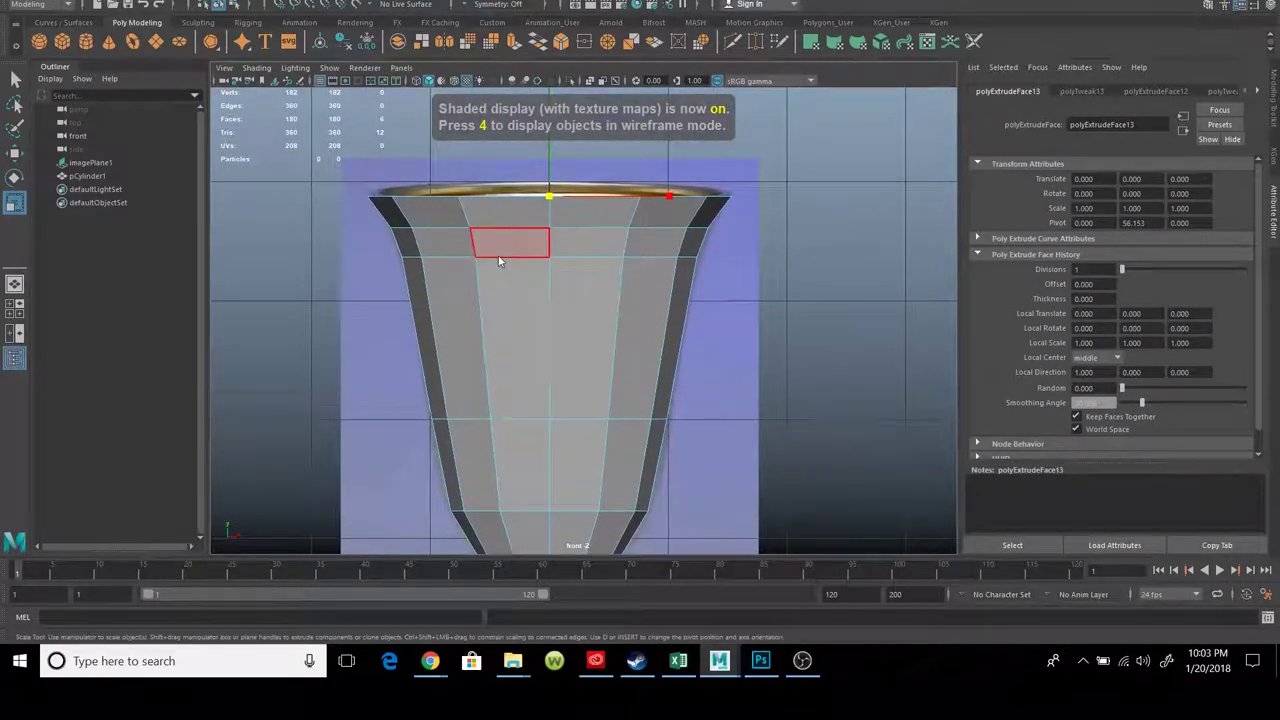
right_click_drag(491, 229, 492, 212)
left_click(490, 202)
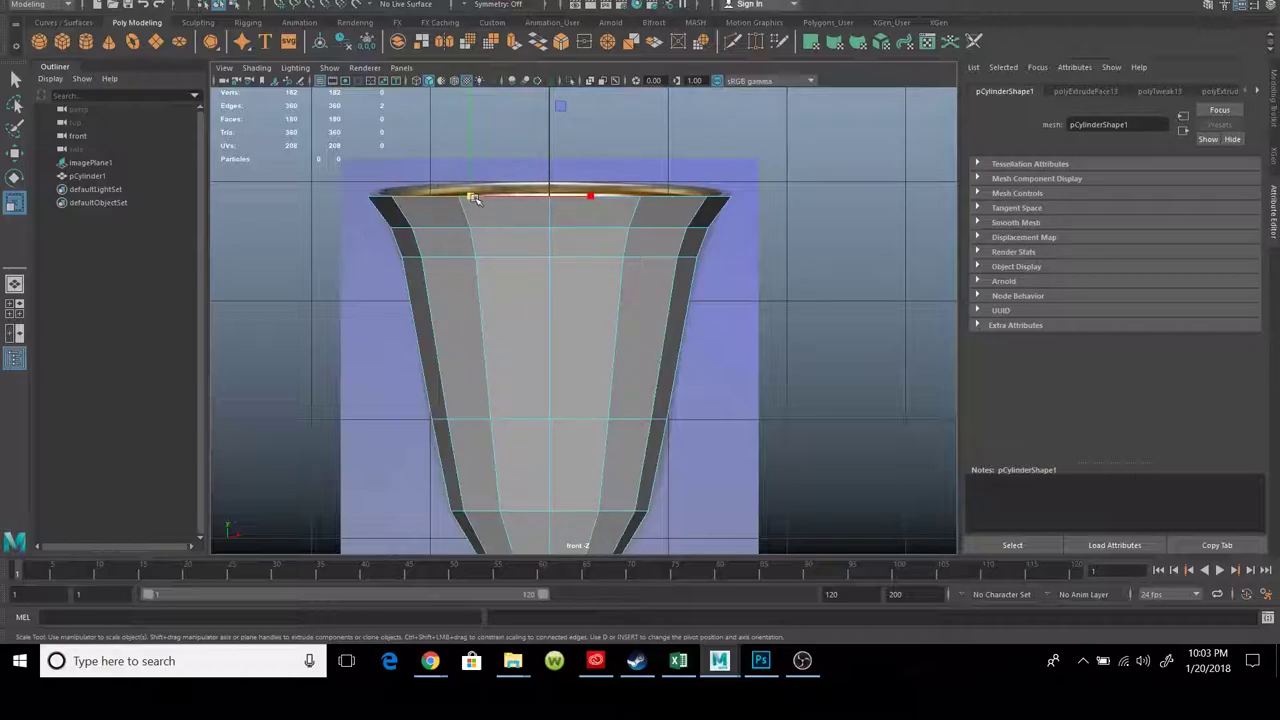
Scale the rim edge loop slightly inward so the top tapers like the reference
key("space")
key("space")
right_click(640, 215)
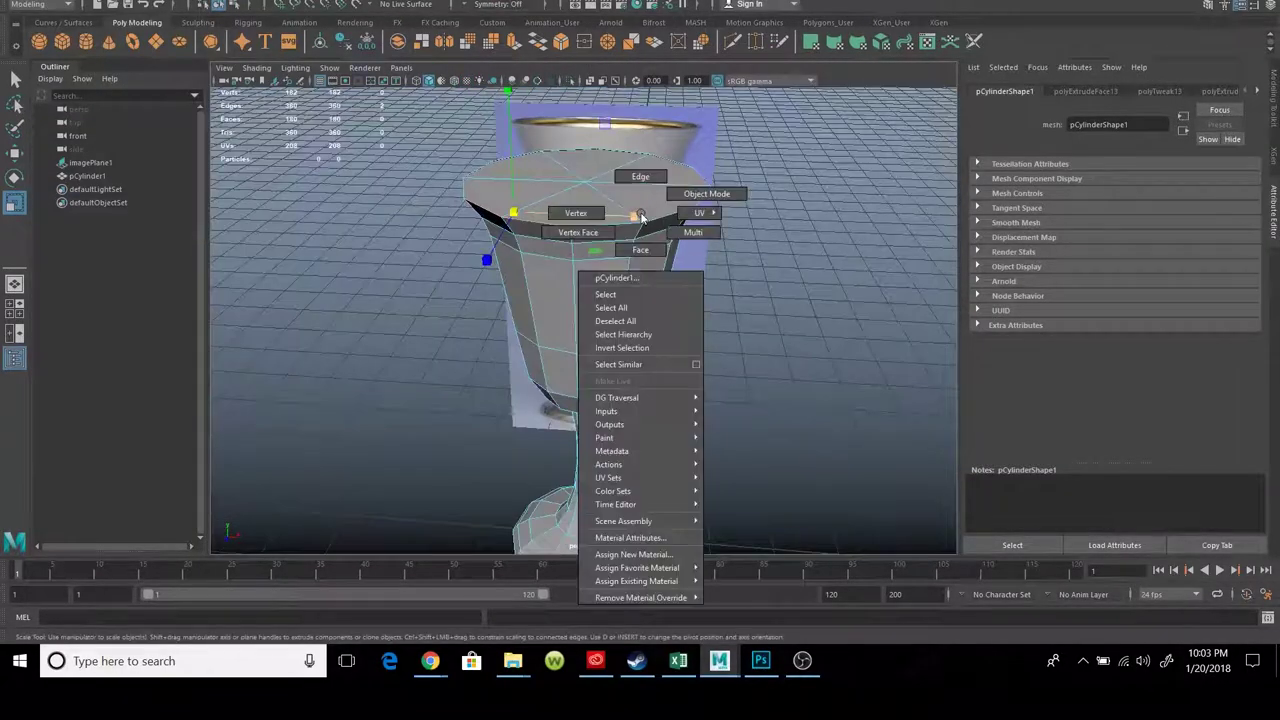
key("space")
key("space")
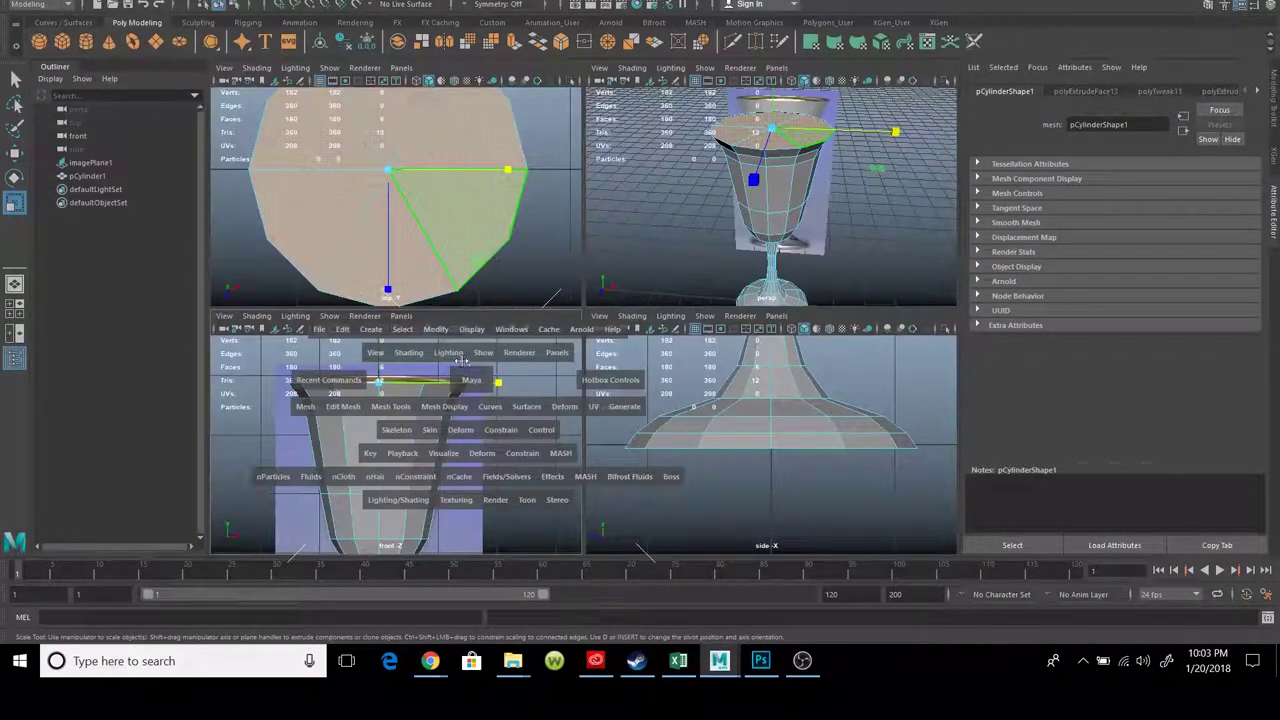
scroll(522, 294, "up", 1)
left_click_drag(545, 185, 634, 214)
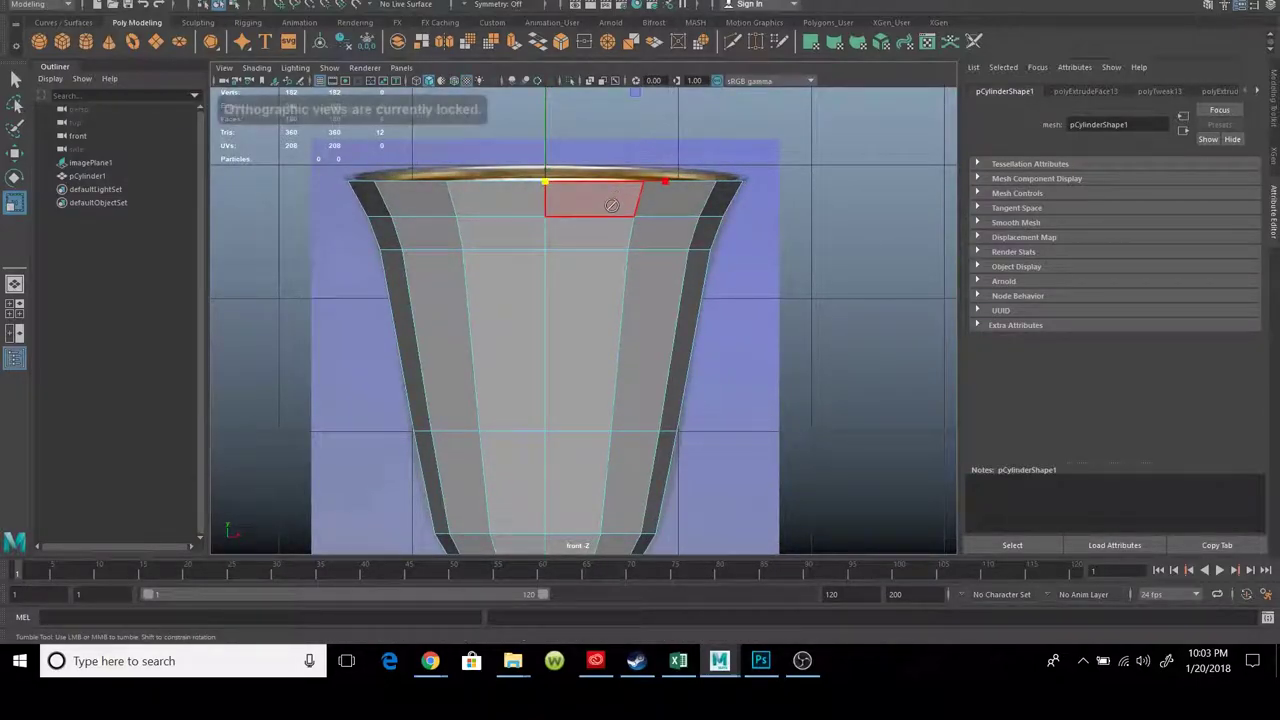
key("space")
Extrude the cup's top face and switch to a wireframe side view
left_click_drag(700, 160, 577, 220, "alt")
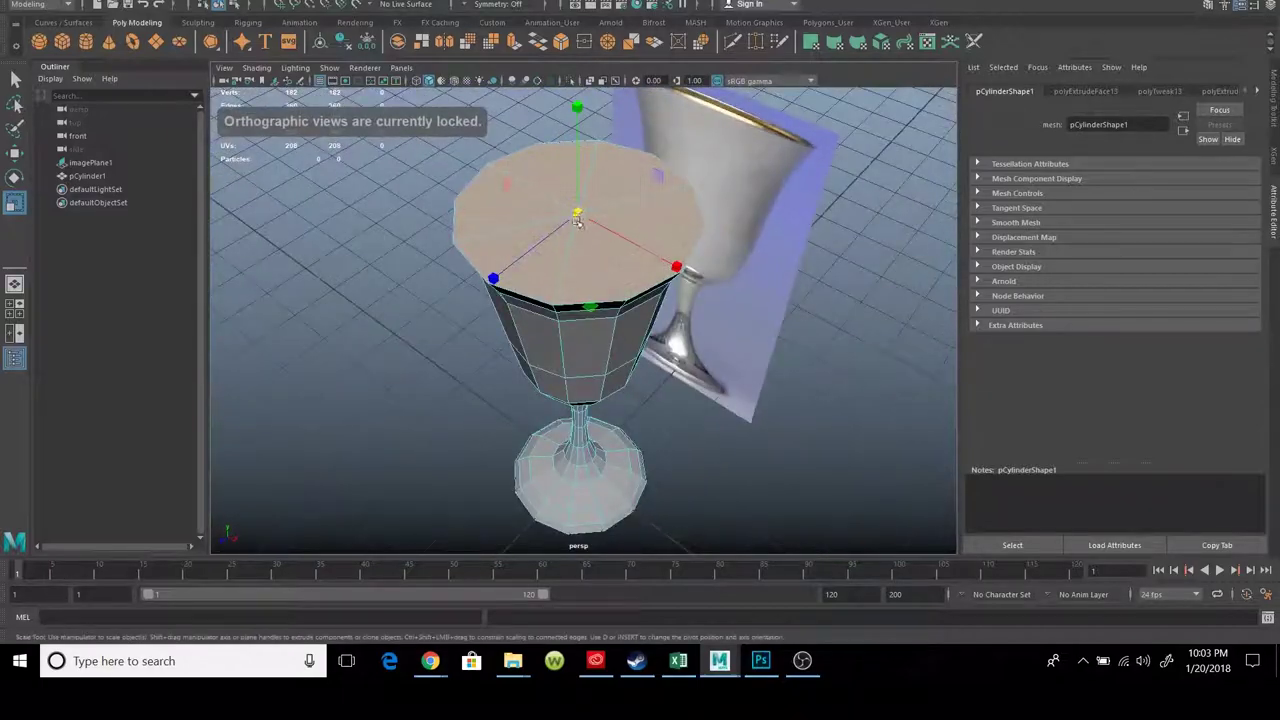
key("ctrl+e")
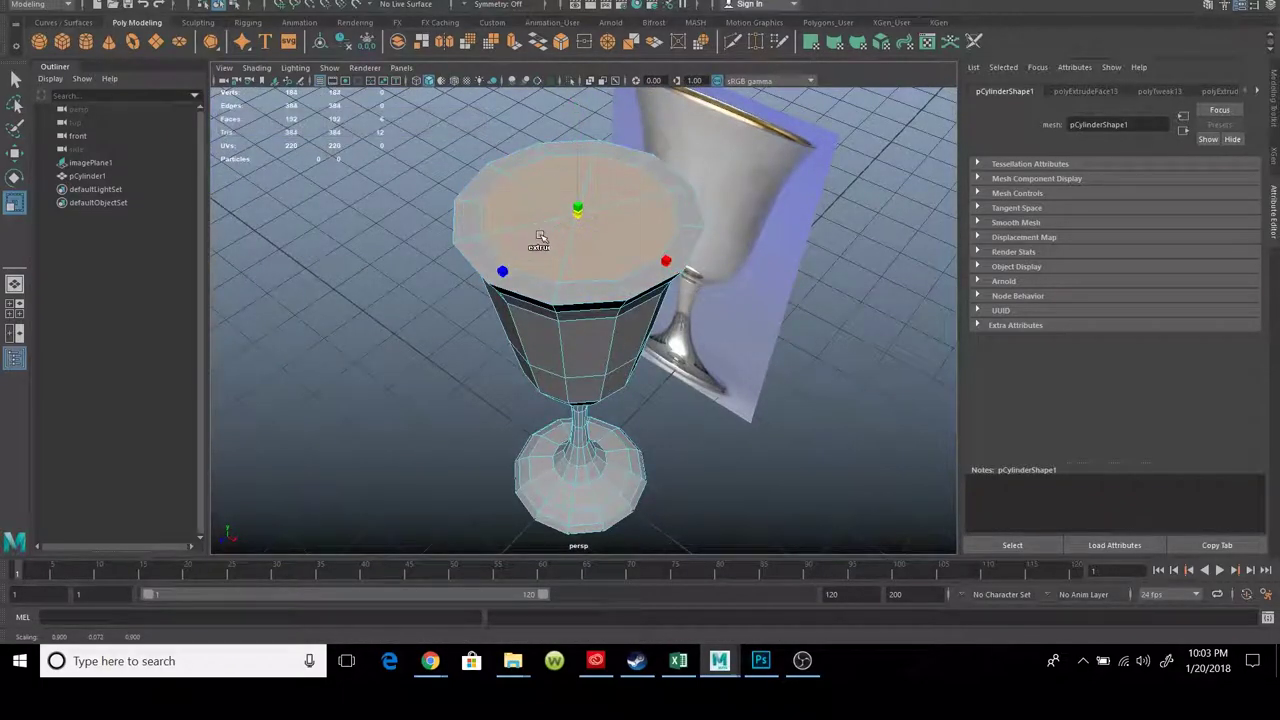
scroll(556, 243, "up", 5)
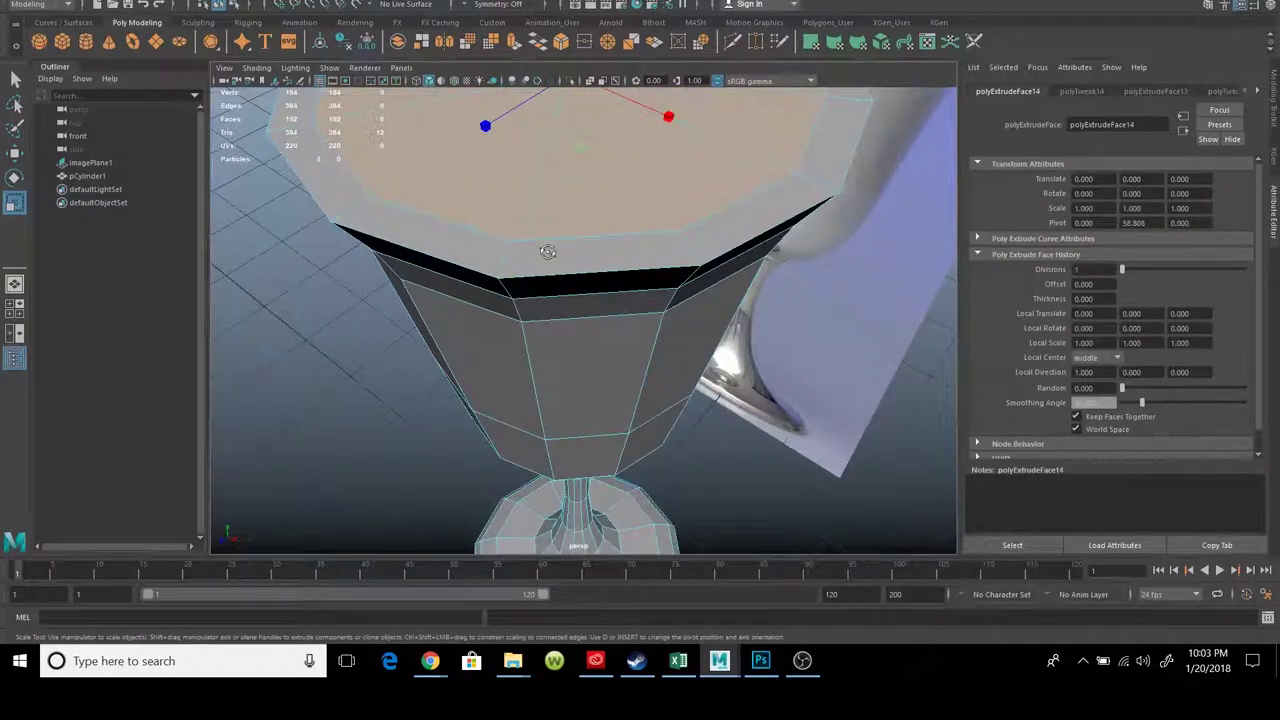
key("r")
key("4")
left_click_drag(537, 243, 534, 409, "alt")
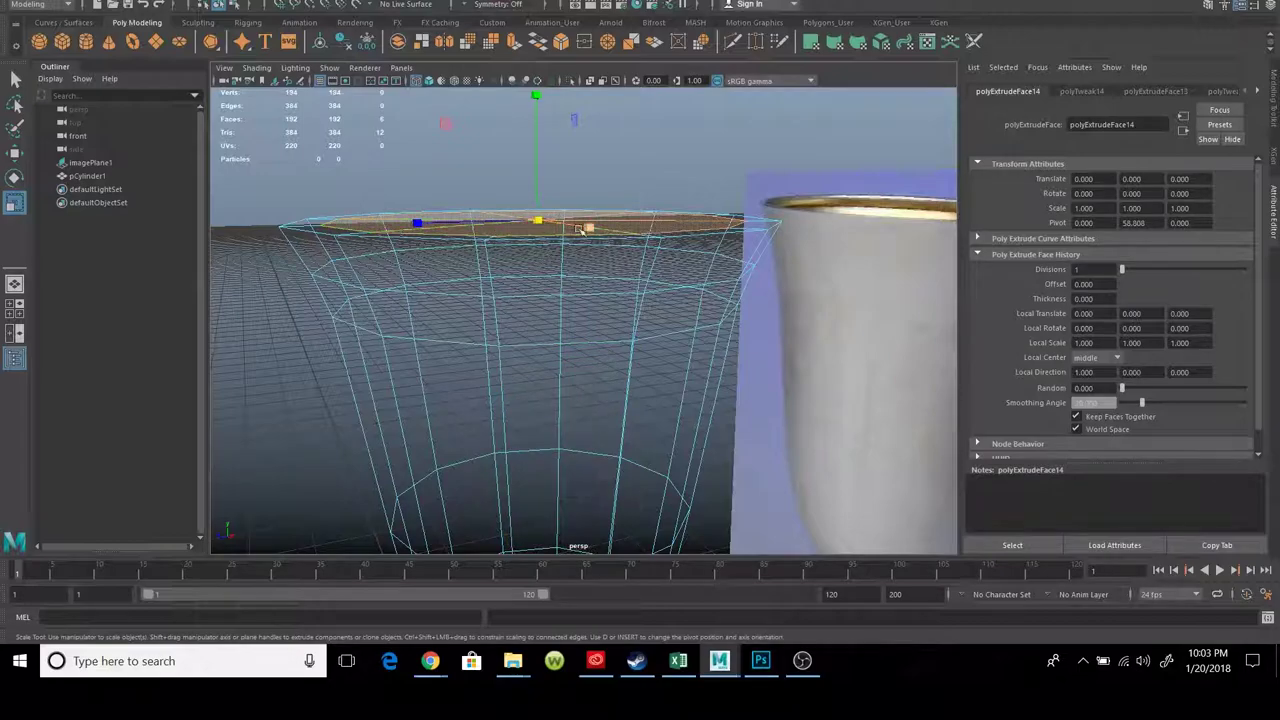
left_click(538, 220)
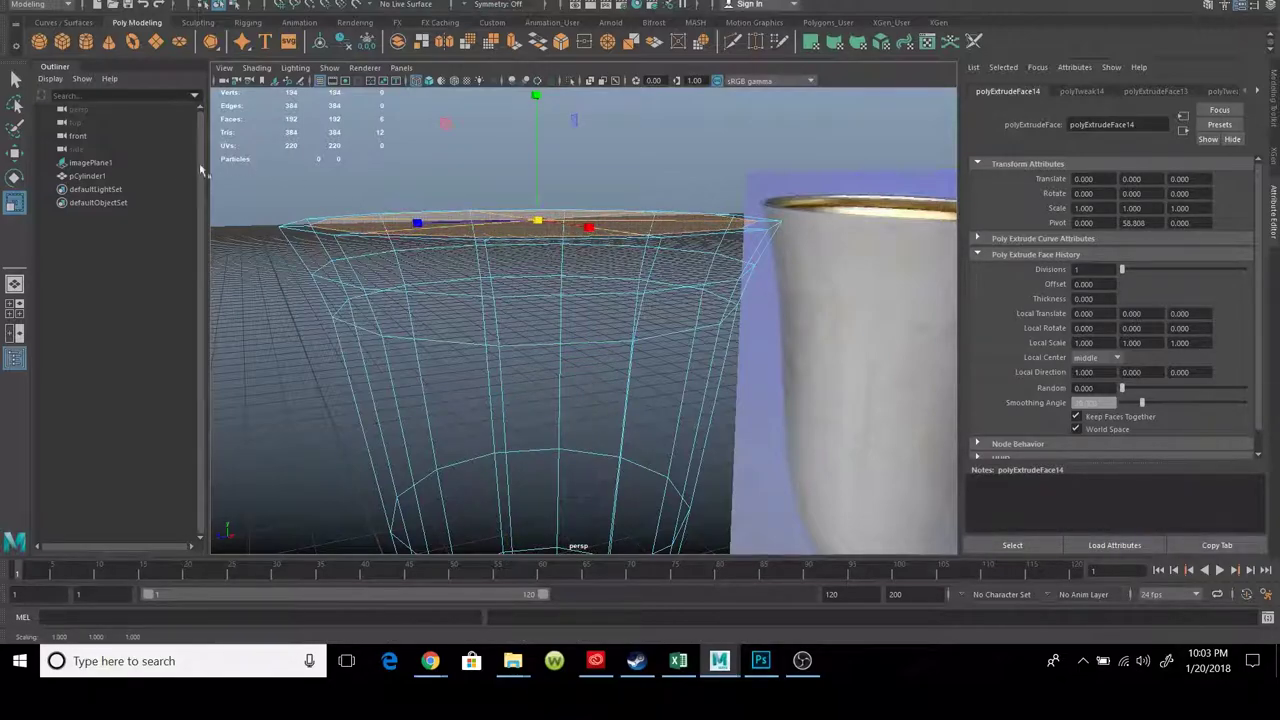
left_click(15, 152)
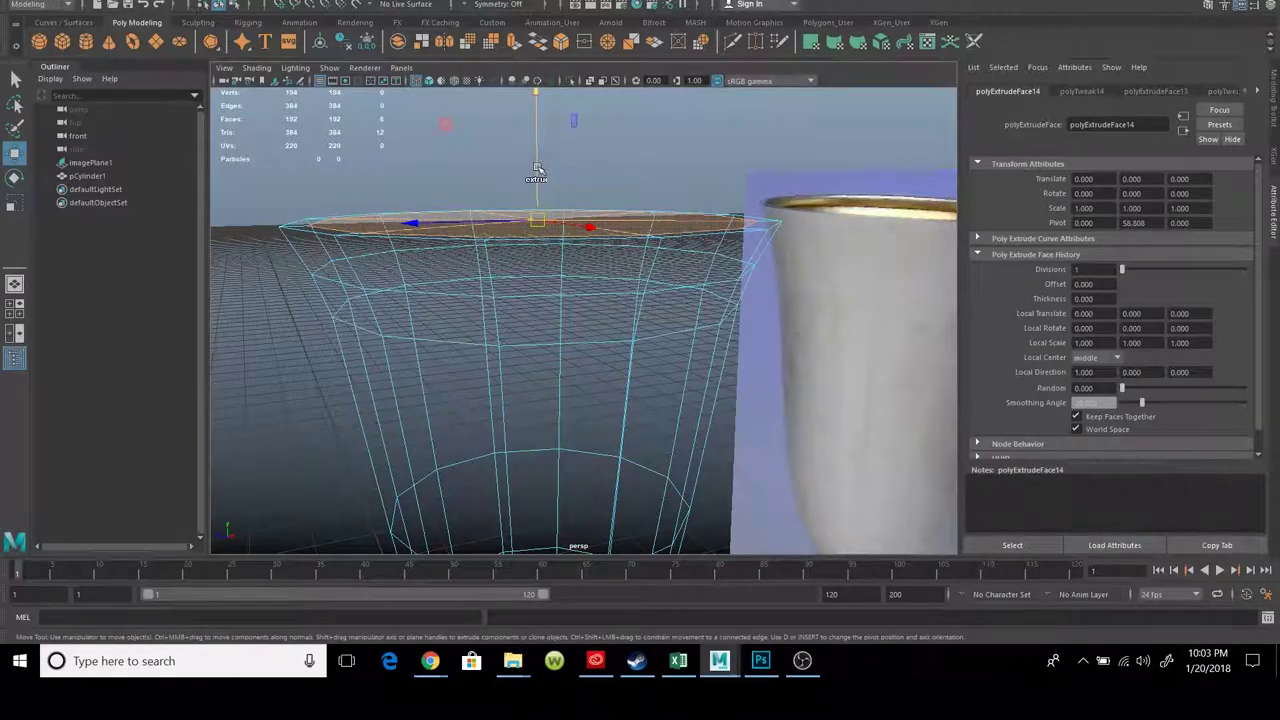
Extrude the top face again, push it down into the cup and shrink it to 0.8
key("ctrl+e")
left_click_drag(537, 168, 537, 240)
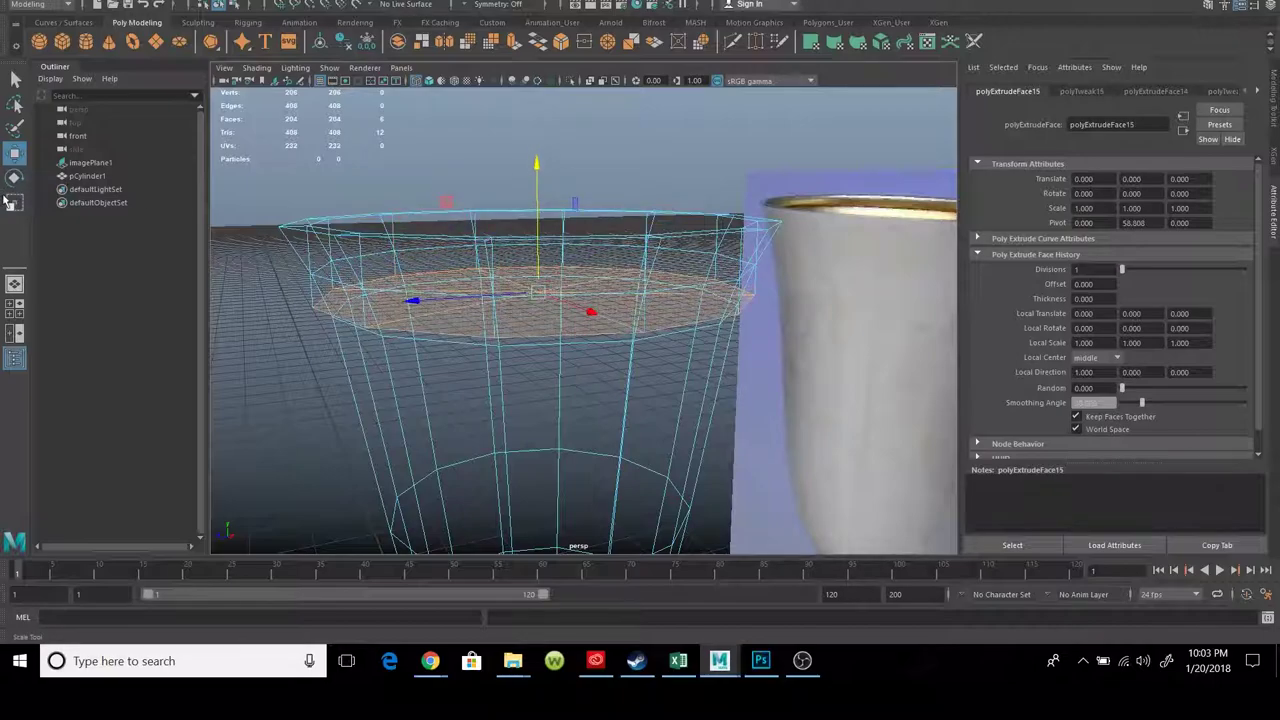
left_click(12, 202)
left_click_drag(556, 293, 510, 297)
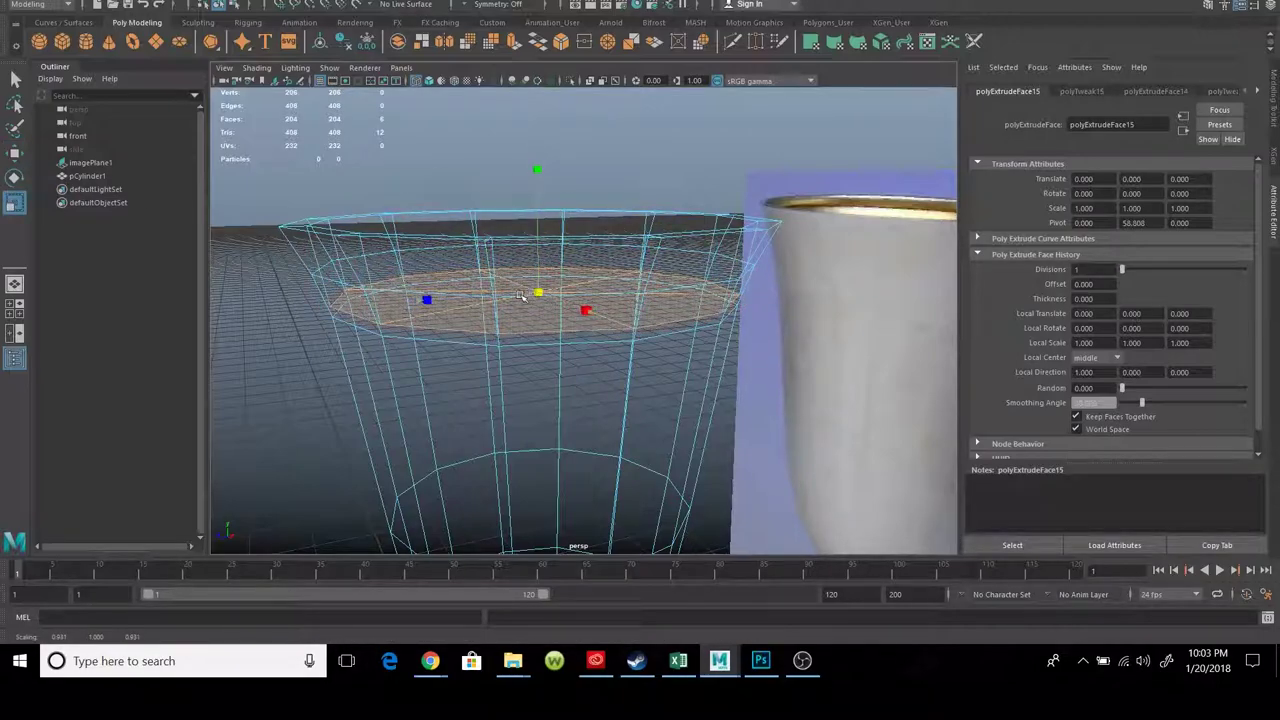
left_click_drag(566, 265, 559, 289, "alt")
key("6")
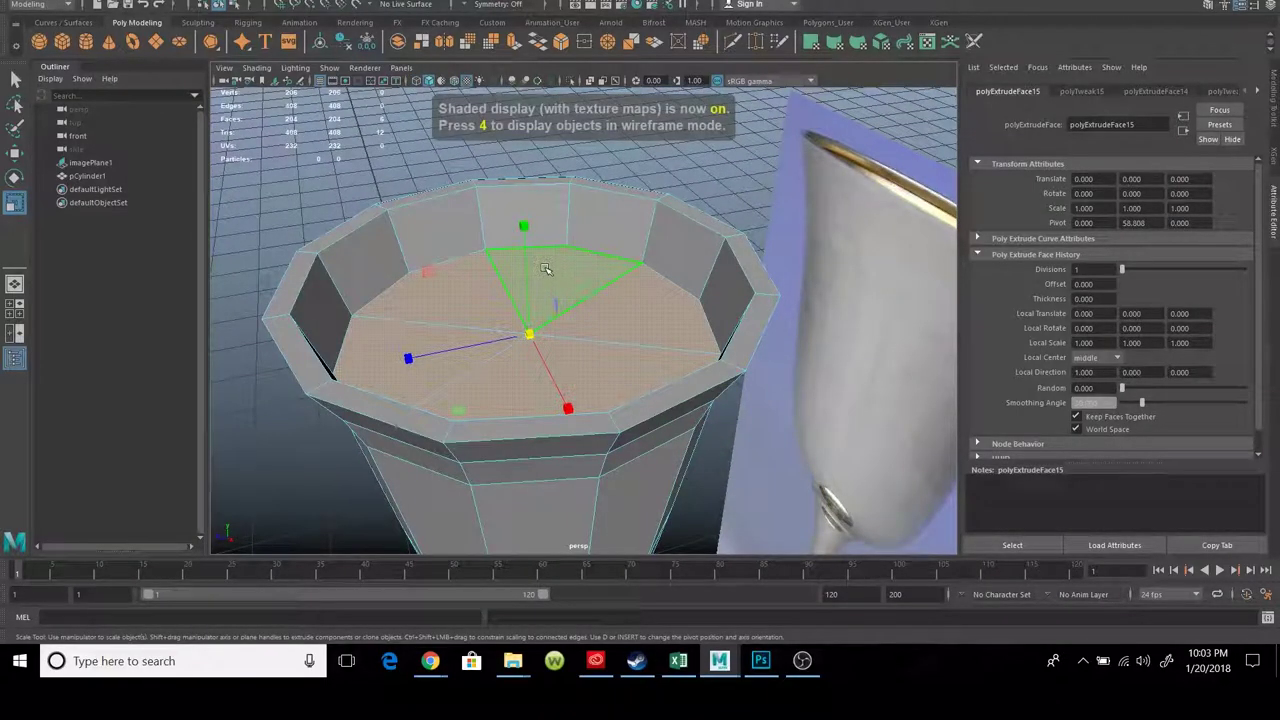
key("4")
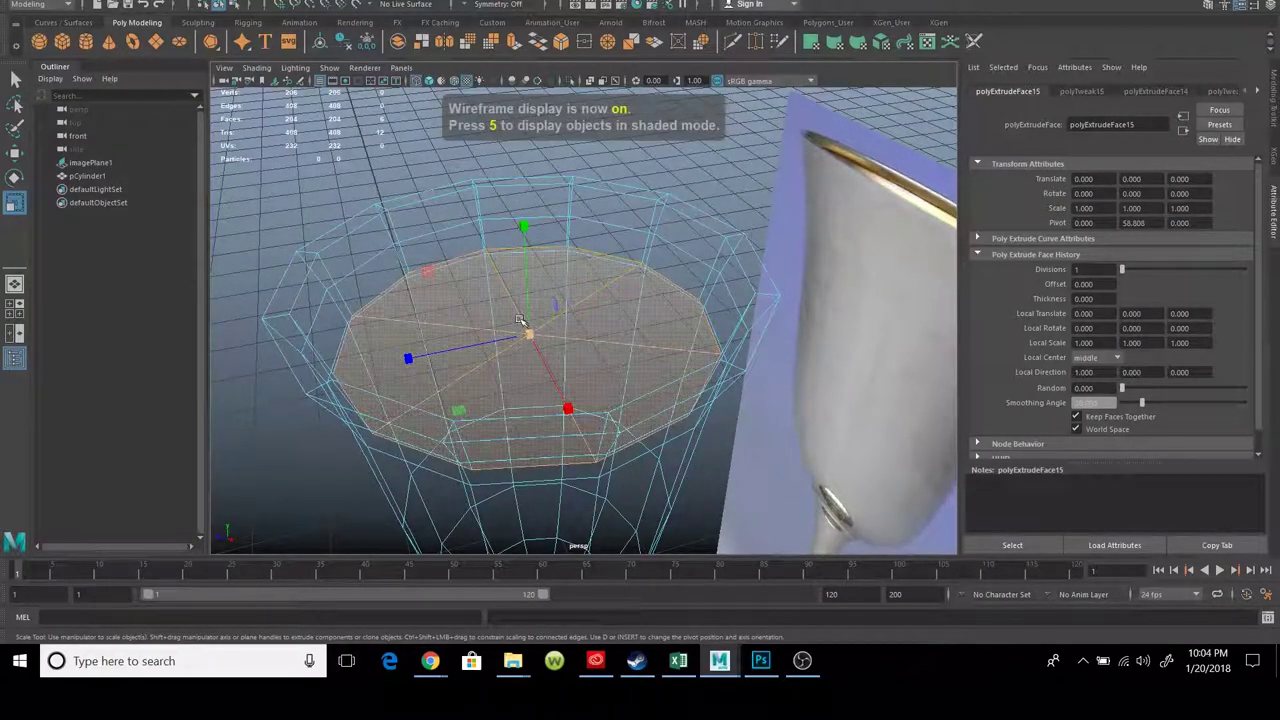
left_click_drag(520, 320, 515, 275, "alt")
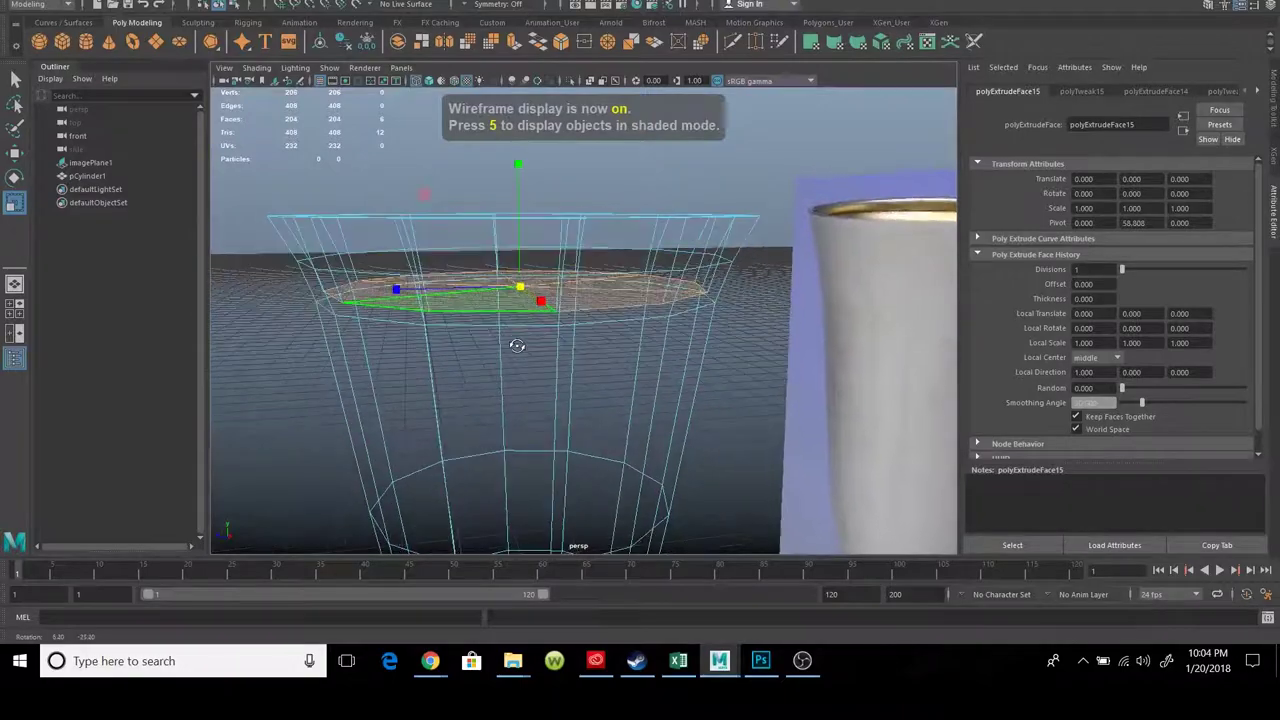
Extrude the inner face once more and pull it down toward the bowl's bottom
left_click(14, 152)
key("ctrl+e")
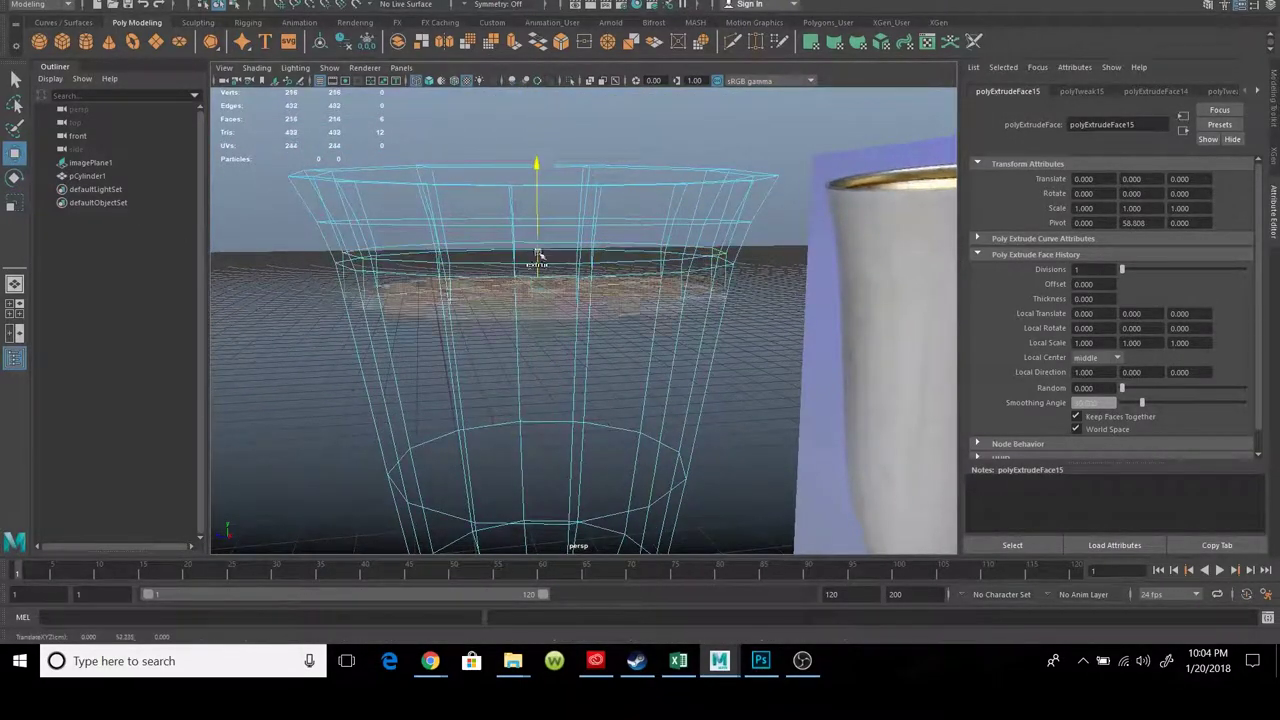
left_click_drag(537, 256, 555, 447)
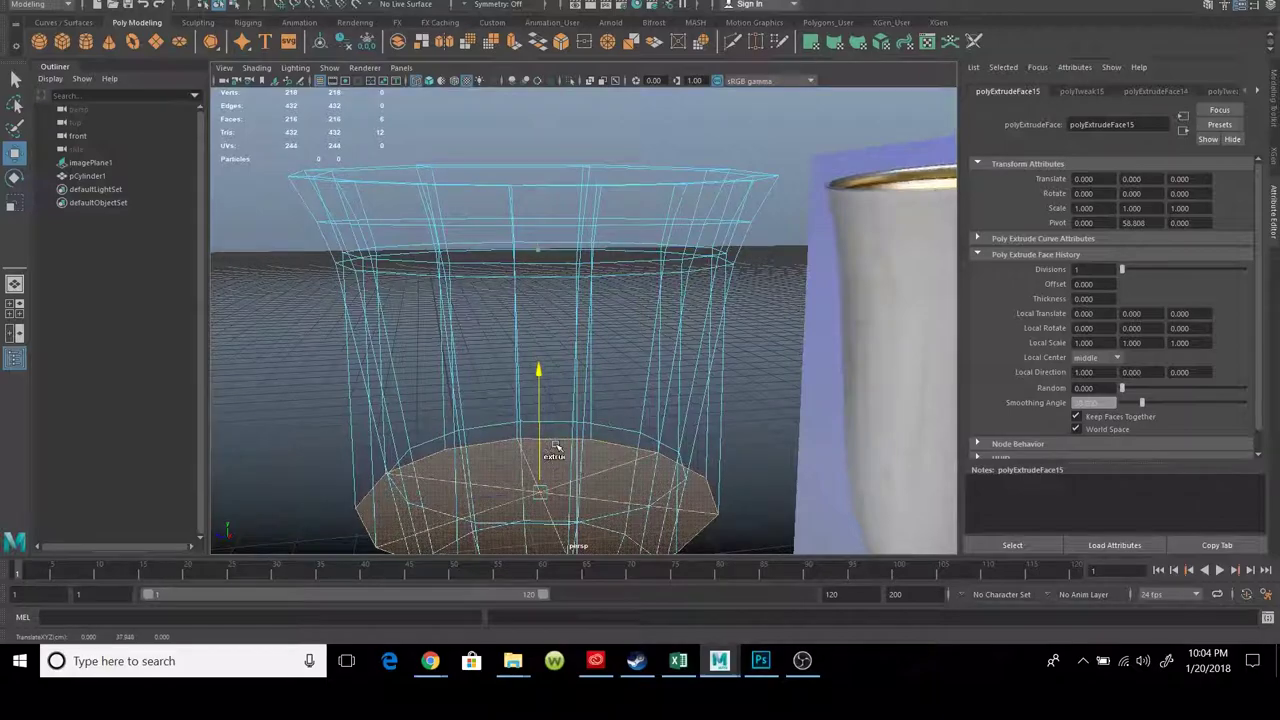
key("r")
middle_click_drag(555, 447, 530, 342, "alt")
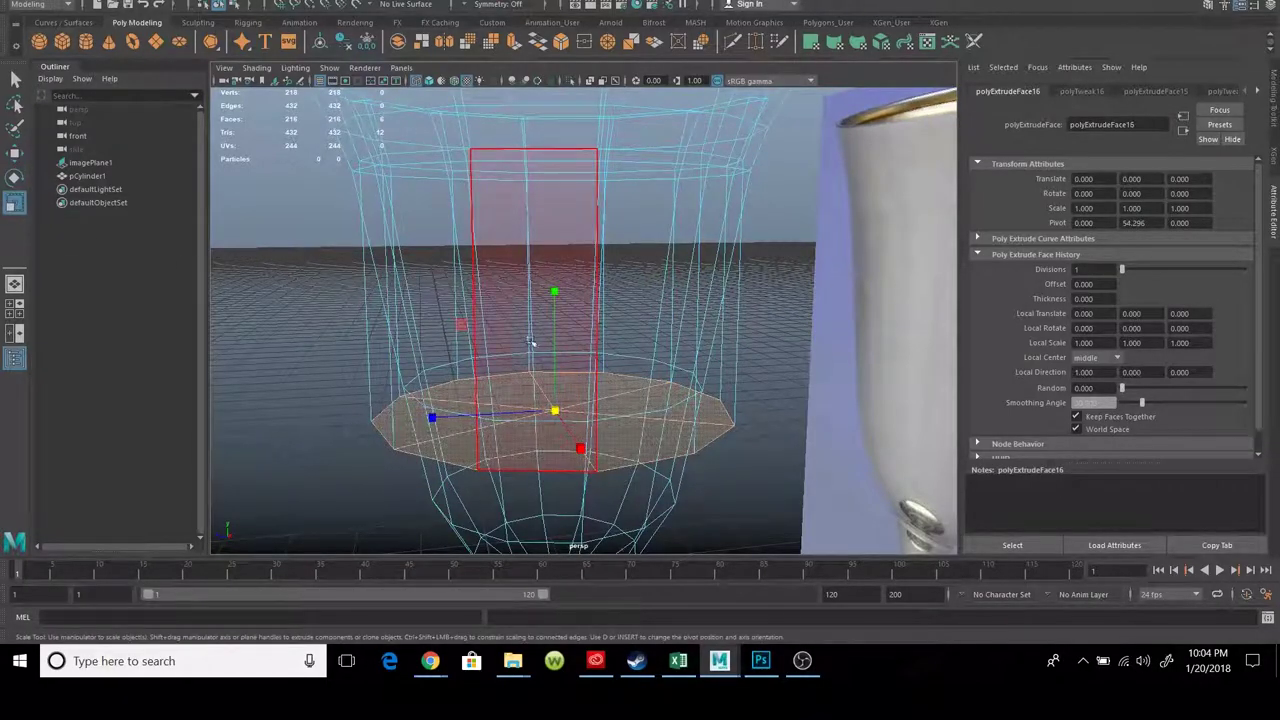
Shrink the inner floor face to about 0.738, extrude it further down and narrow the new ring
mouse_move(562, 407)
left_mouse_down()
mouse_move(491, 403)
mouse_move(506, 332)
mouse_move(470, 331)
left_mouse_up()
left_click(15, 152)
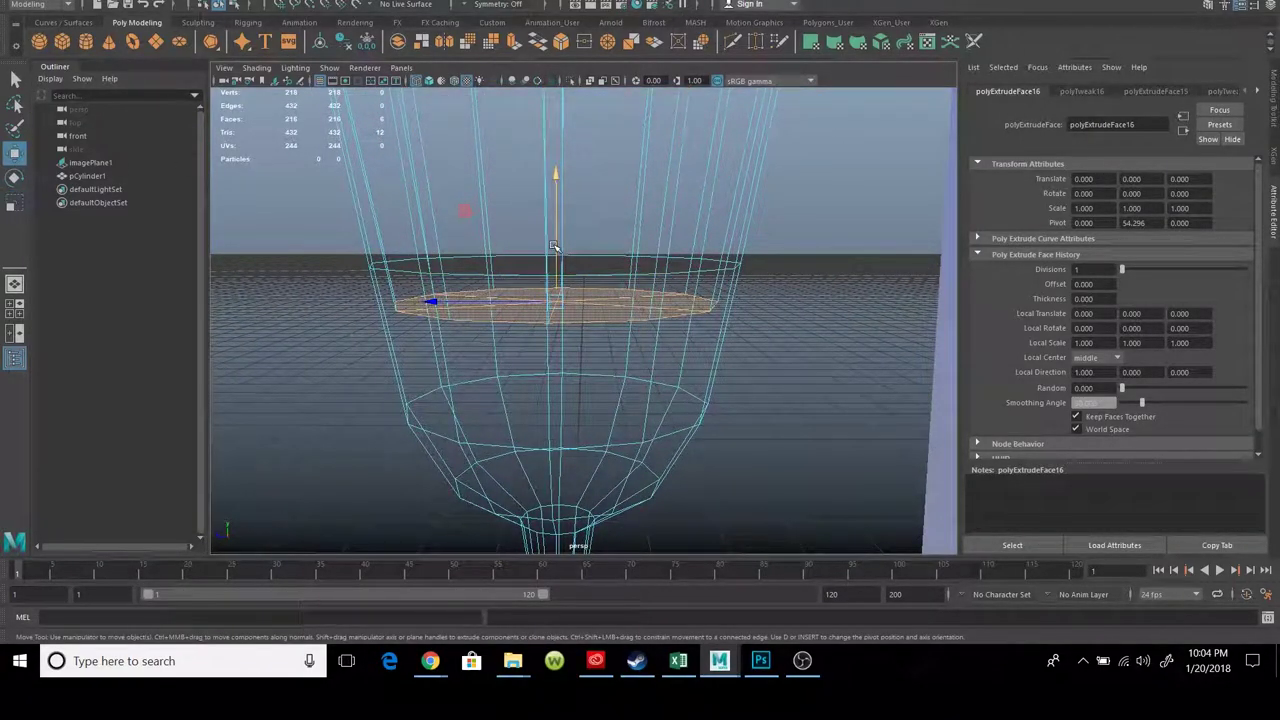
mouse_move(555, 246)
left_mouse_down("shift")
mouse_move(583, 410)
mouse_move(520, 440)
left_mouse_up("shift")
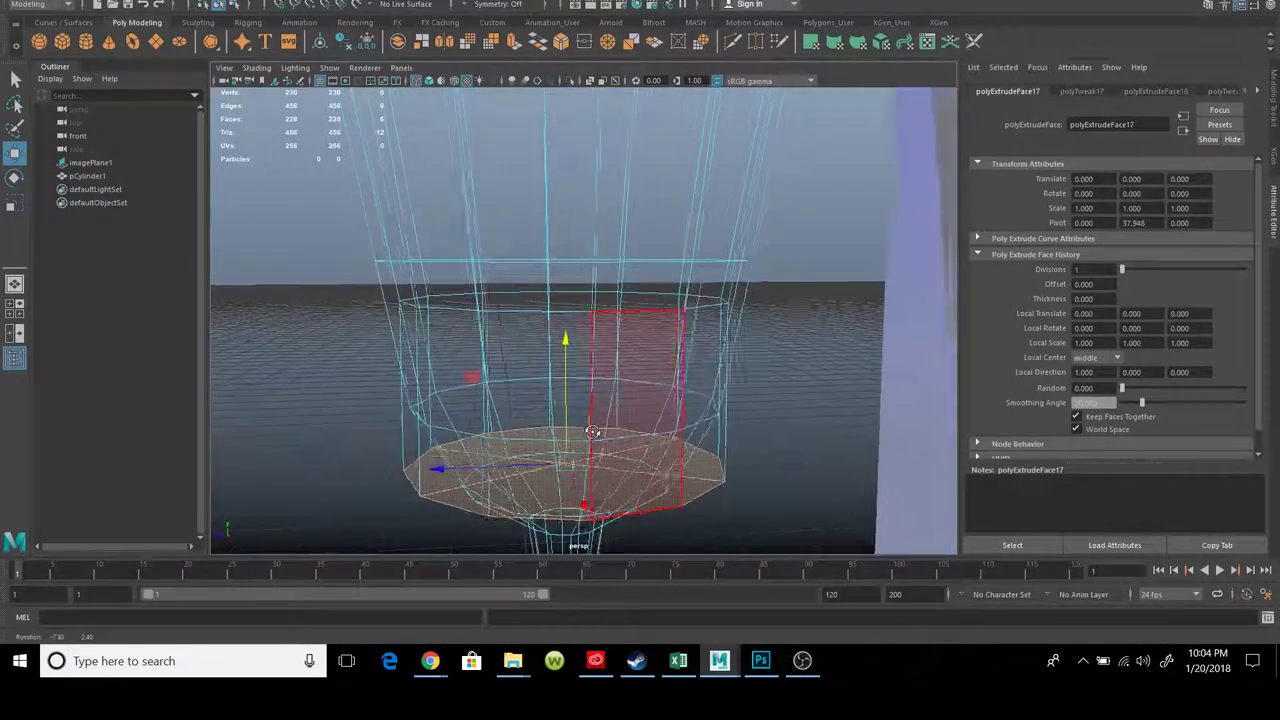
left_click(13, 203)
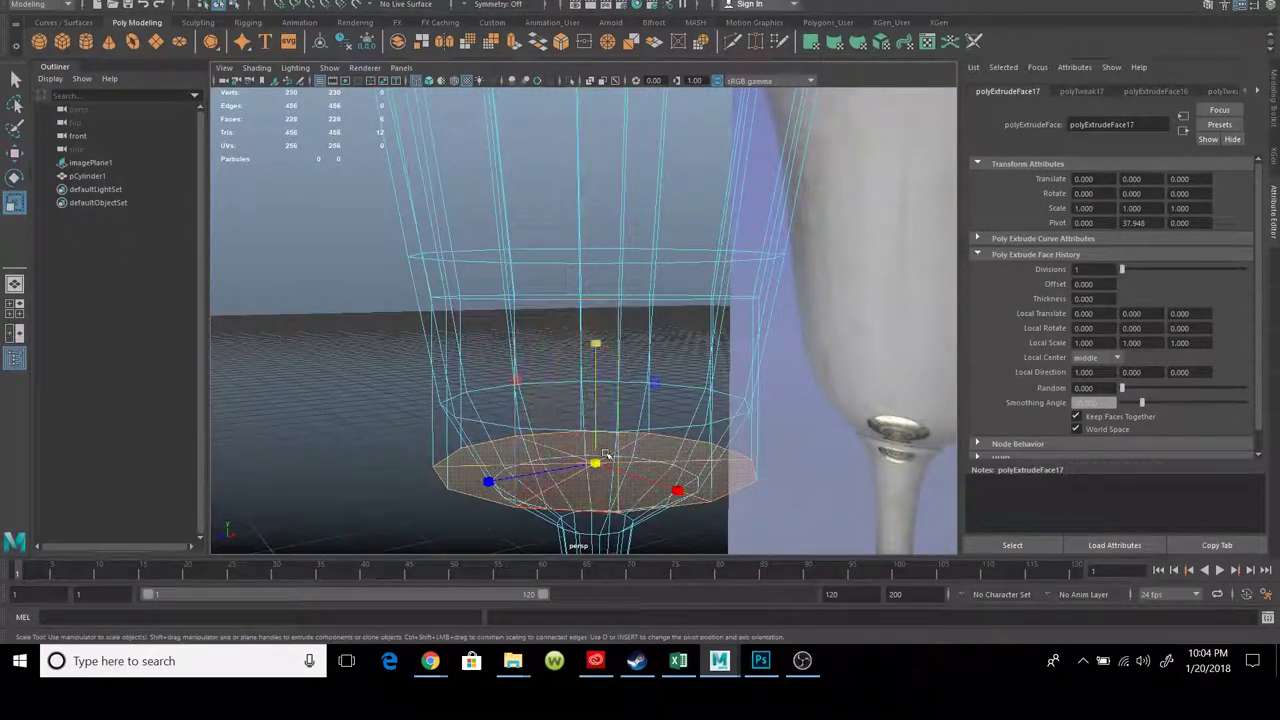
mouse_move(595, 462)
left_mouse_down()
mouse_move(490, 447)
mouse_move(646, 474)
mouse_move(609, 396)
mouse_move(437, 426)
mouse_move(557, 417)
mouse_move(557, 371)
mouse_move(557, 390)
left_mouse_up()
Check the deepened bowl in textured shaded display, then switch to edge selection mode
key("6")
key("4")
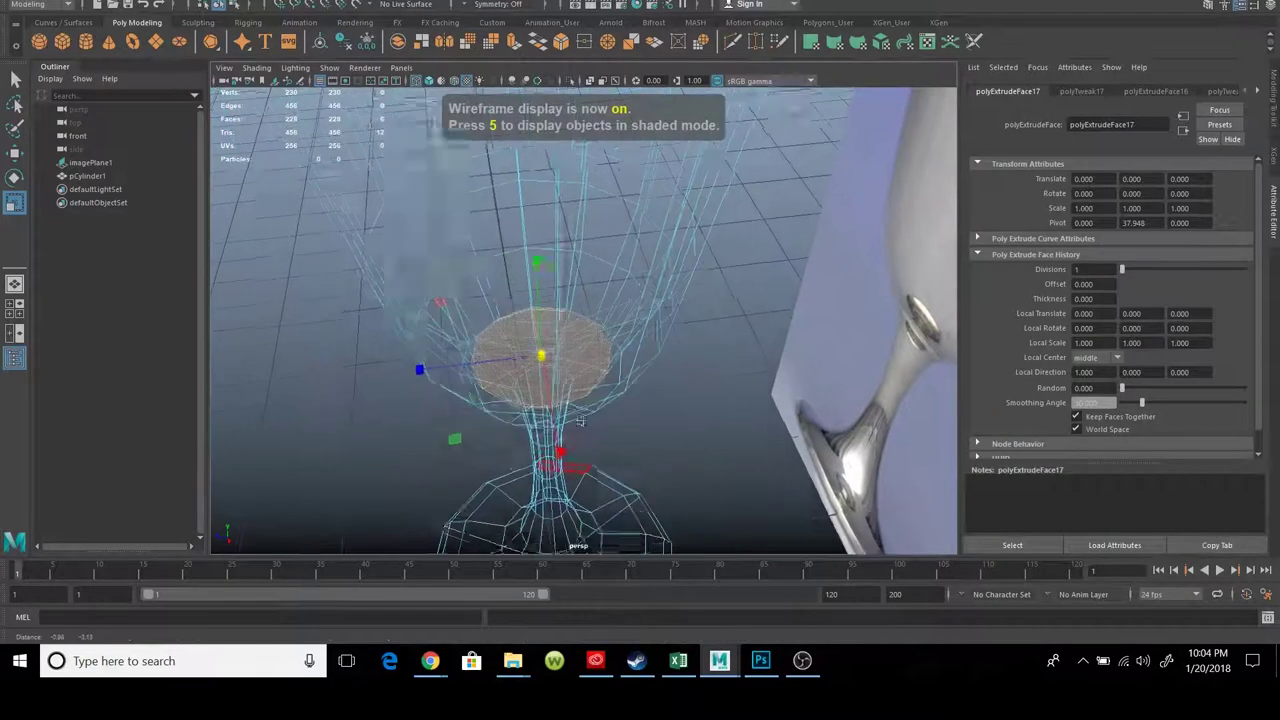
scroll(557, 390, "up", 3)
scroll(557, 390, "up", 3)
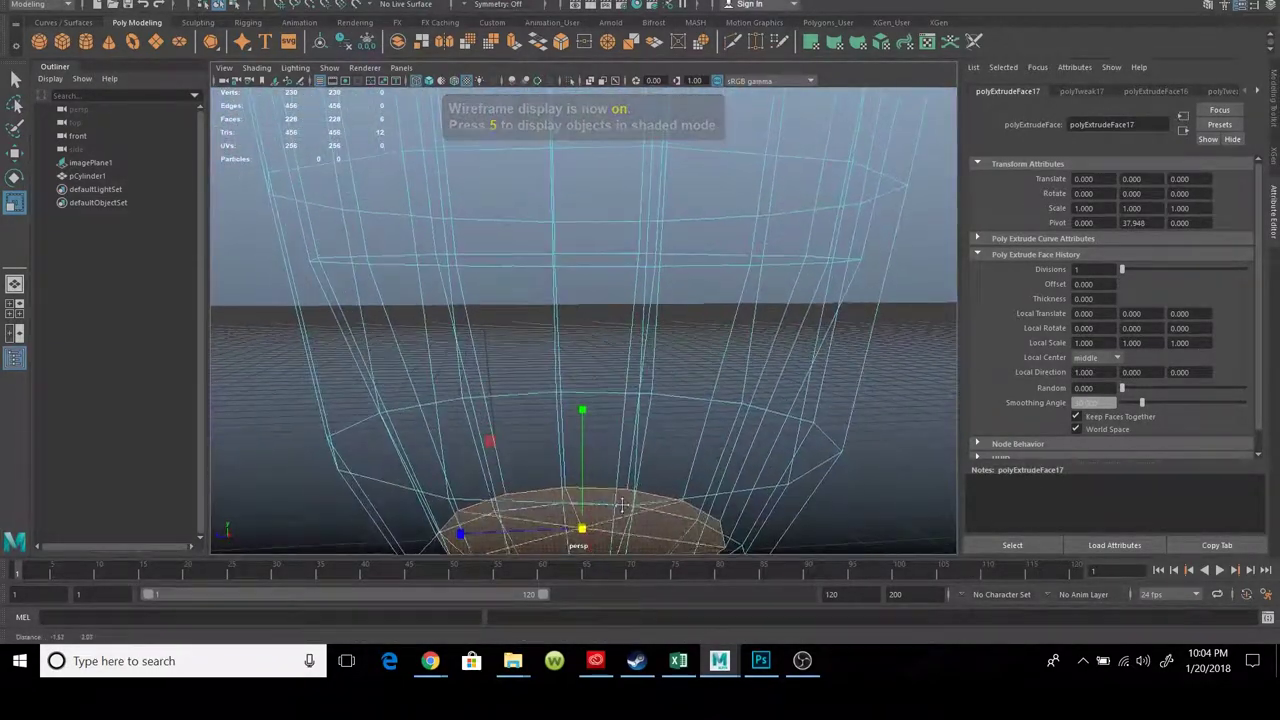
right_click(552, 245)
left_click(554, 233)
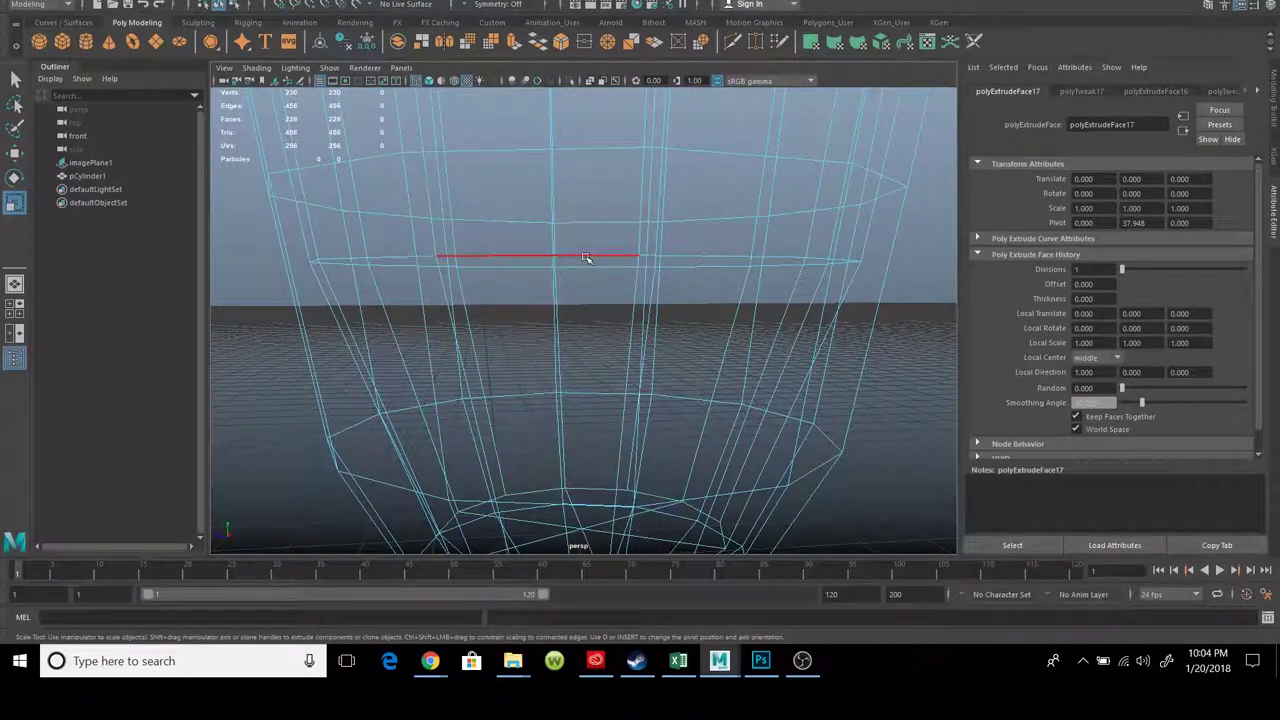
Select the inner edge loop of the bowl and scale it very slightly outward
double_click(586, 258)
mouse_move(585, 262)
left_mouse_down()
mouse_move(564, 450)
mouse_move(486, 457)
mouse_move(472, 443)
mouse_move(560, 408)
left_mouse_up()
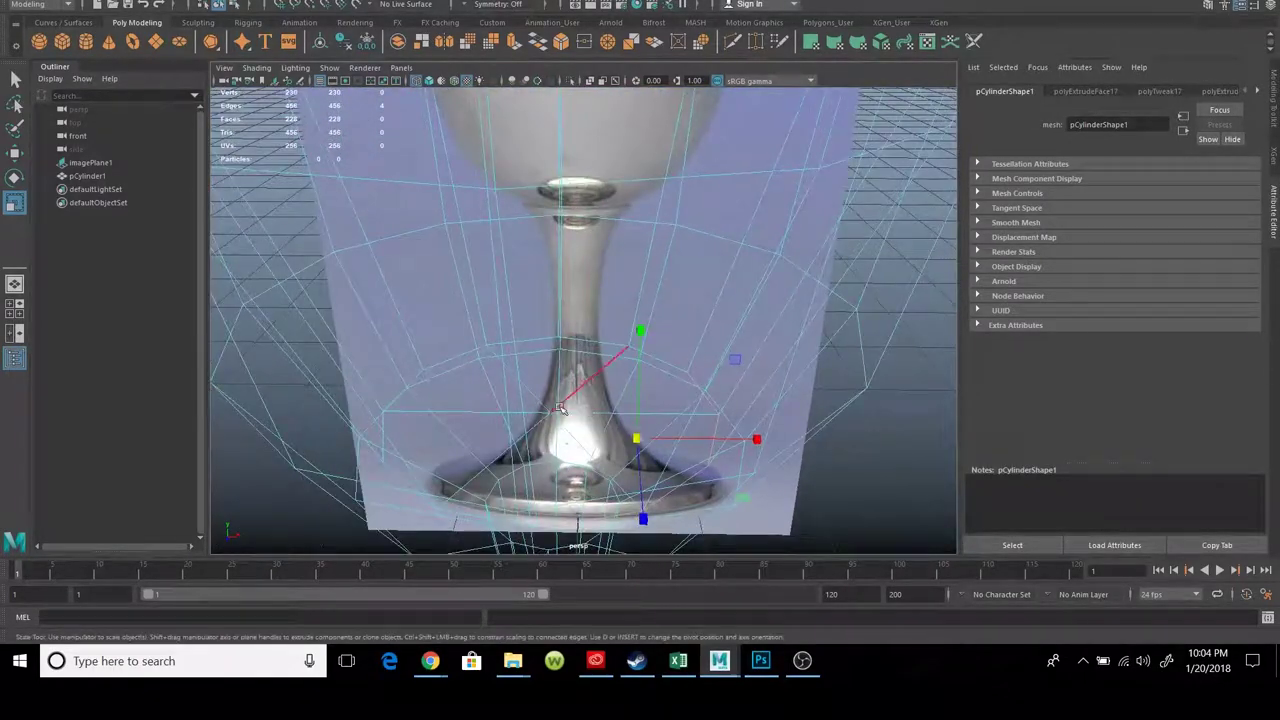
right_click_drag(559, 279, 580, 315)
left_click(577, 330)
mouse_move(577, 330)
left_mouse_down("alt")
mouse_move(572, 470)
mouse_move(586, 474)
mouse_move(577, 351)
mouse_move(636, 398)
left_mouse_up("alt")
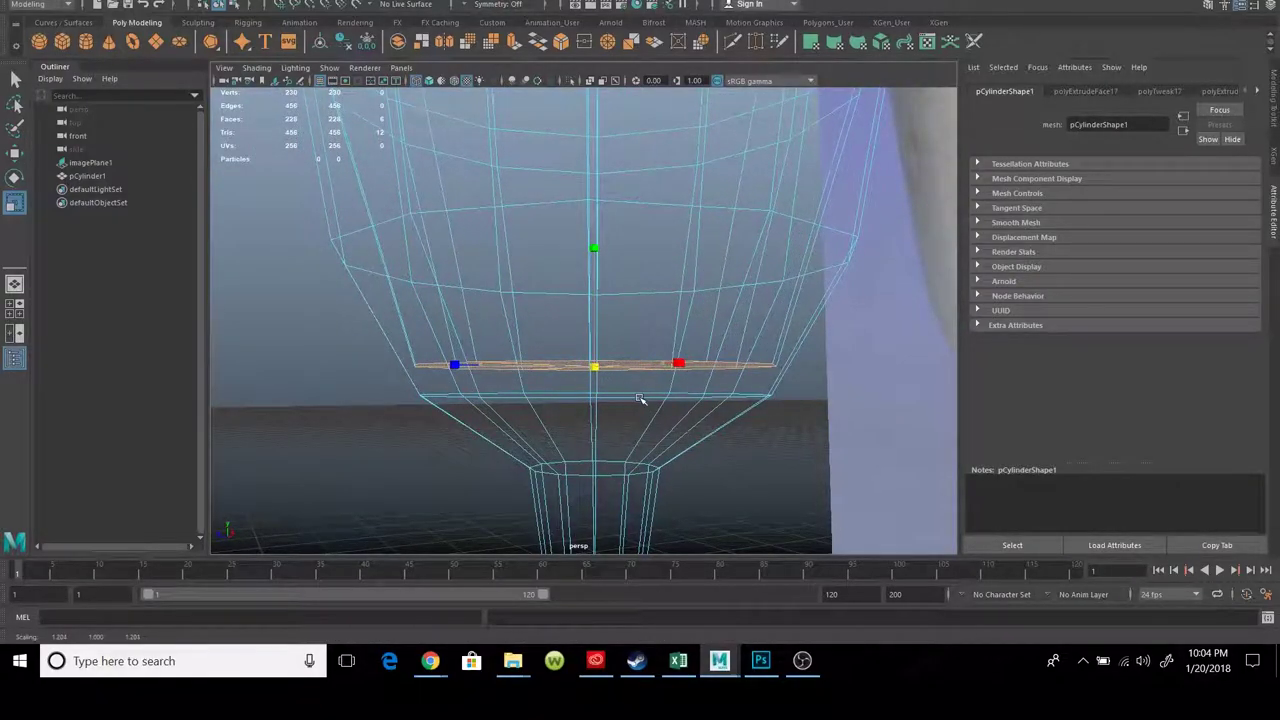
Lower the inner edge loop down the bowl, shrink it inward and return to Object Mode
left_click(16, 153)
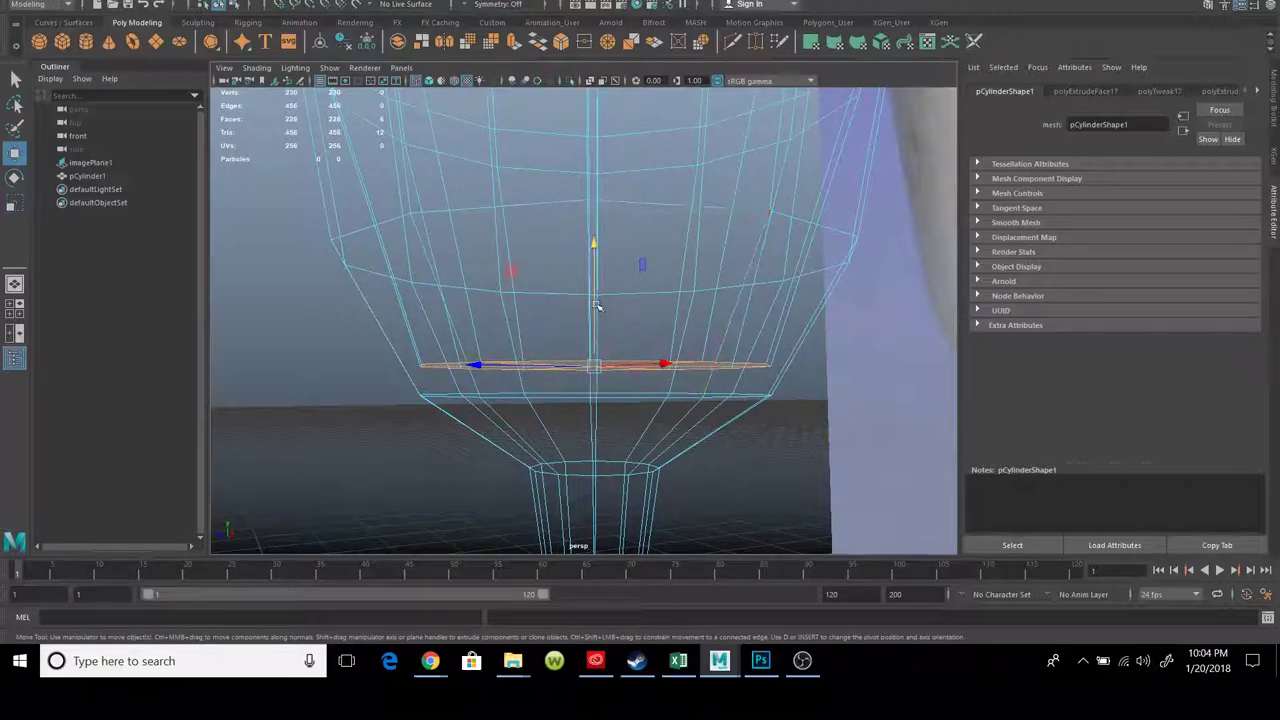
left_click_drag(597, 307, 569, 334)
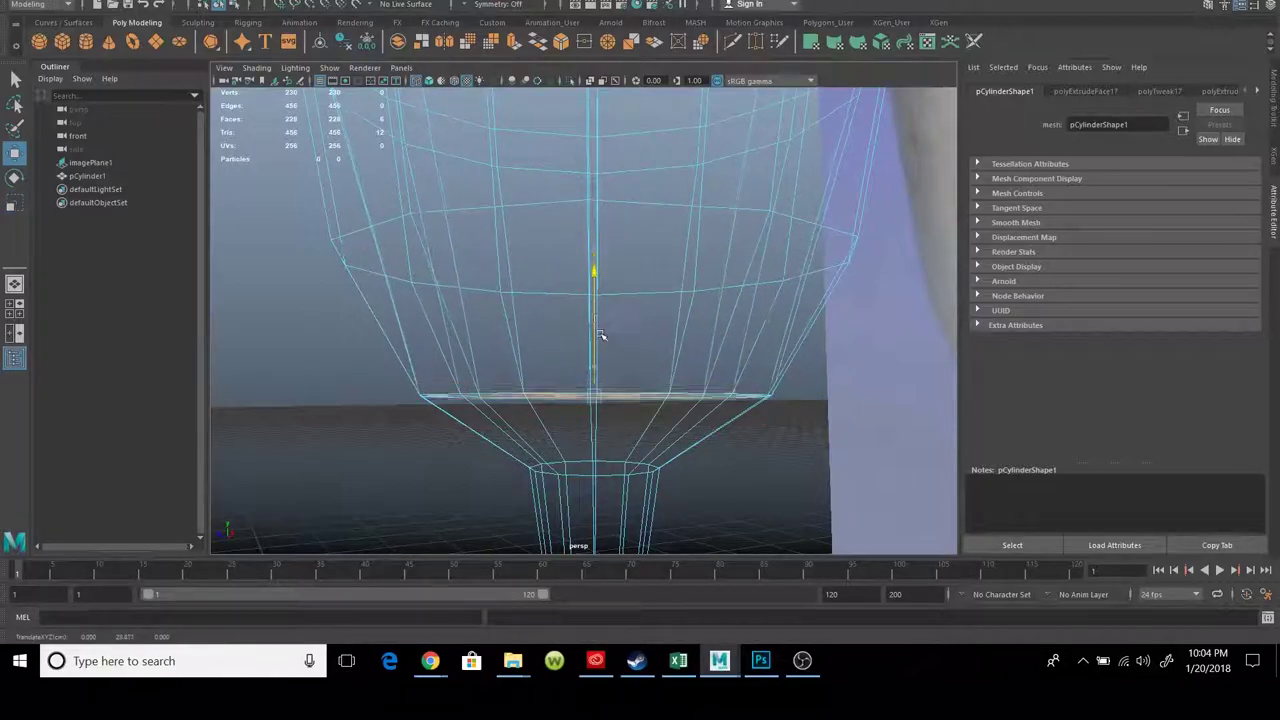
left_click(14, 204)
left_click_drag(655, 405, 535, 388)
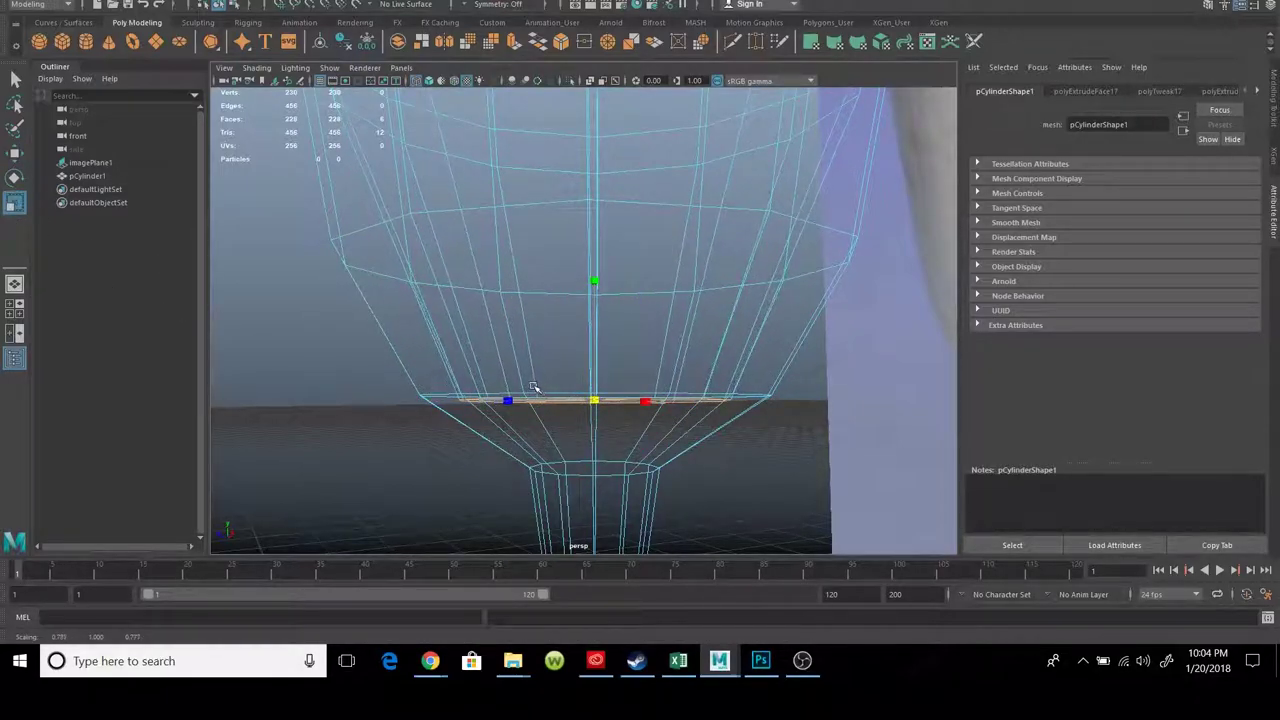
mouse_move(605, 313)
left_mouse_down("alt")
mouse_move(600, 371)
mouse_move(540, 360)
left_mouse_up("alt")
mouse_move(583, 260)
left_mouse_down("alt")
mouse_move(586, 457)
mouse_move(594, 380)
mouse_move(625, 391)
left_mouse_up("alt")
right_click_drag(608, 277, 667, 254)
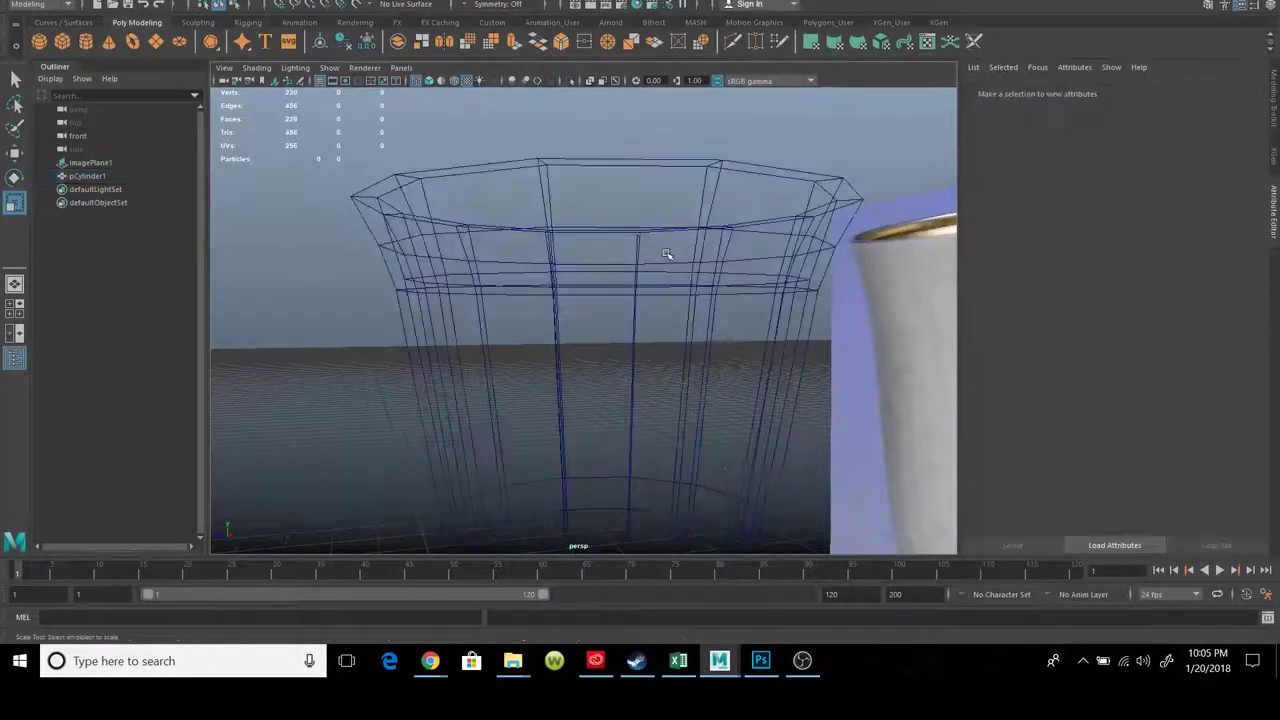
Show the goblet in textured shaded display, tumble toward the stem and base, and enter Edge mode
left_click_drag(603, 203, 759, 297, "alt")
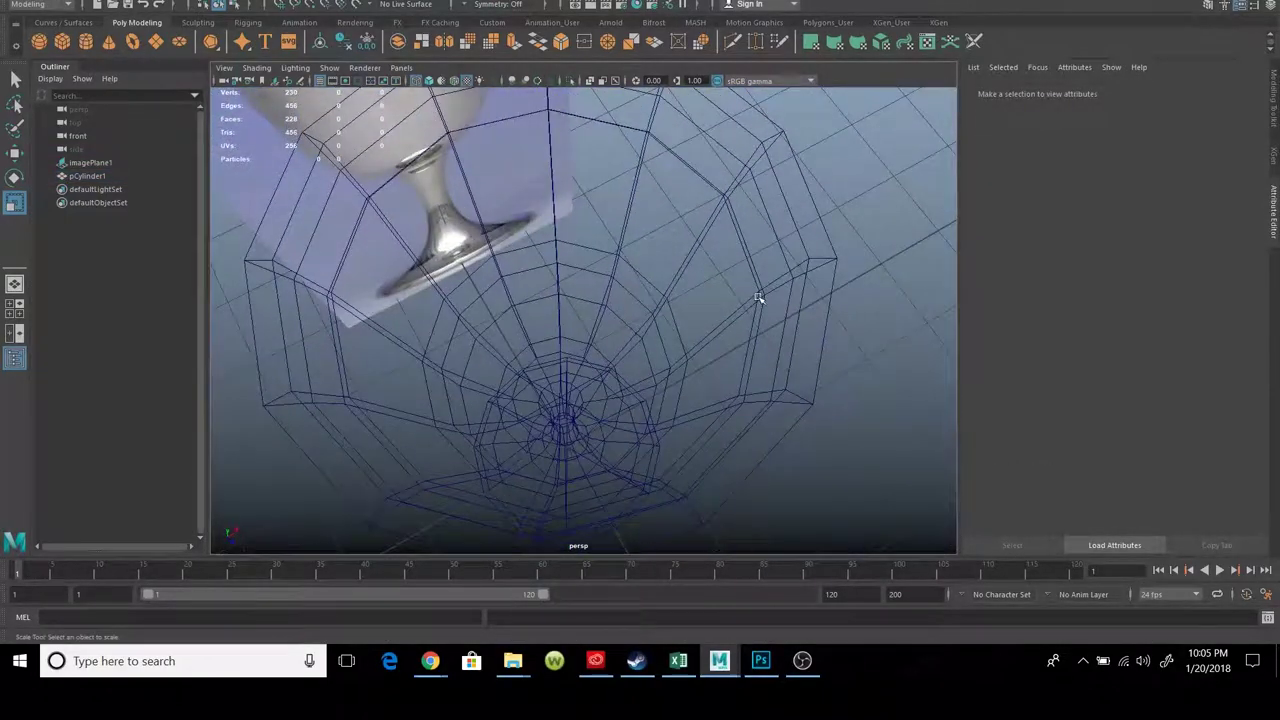
key("6")
mouse_move(671, 371)
left_mouse_down("alt")
mouse_move(663, 443)
mouse_move(586, 380)
mouse_move(544, 243)
mouse_move(600, 416)
mouse_move(600, 279)
left_mouse_up("alt")
right_click_drag(600, 279, 618, 286)
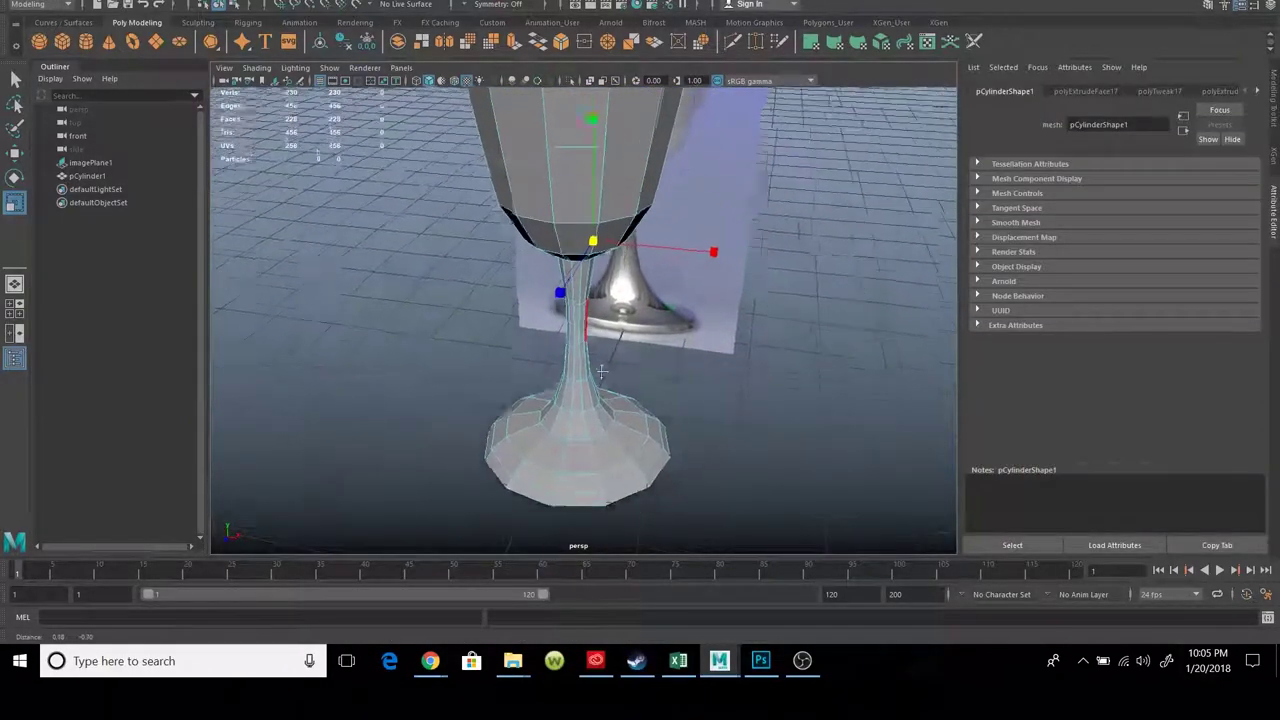
left_click_drag(601, 243, 623, 443, "alt")
right_click_drag(600, 279, 599, 444)
right_click_drag(587, 243, 588, 245)
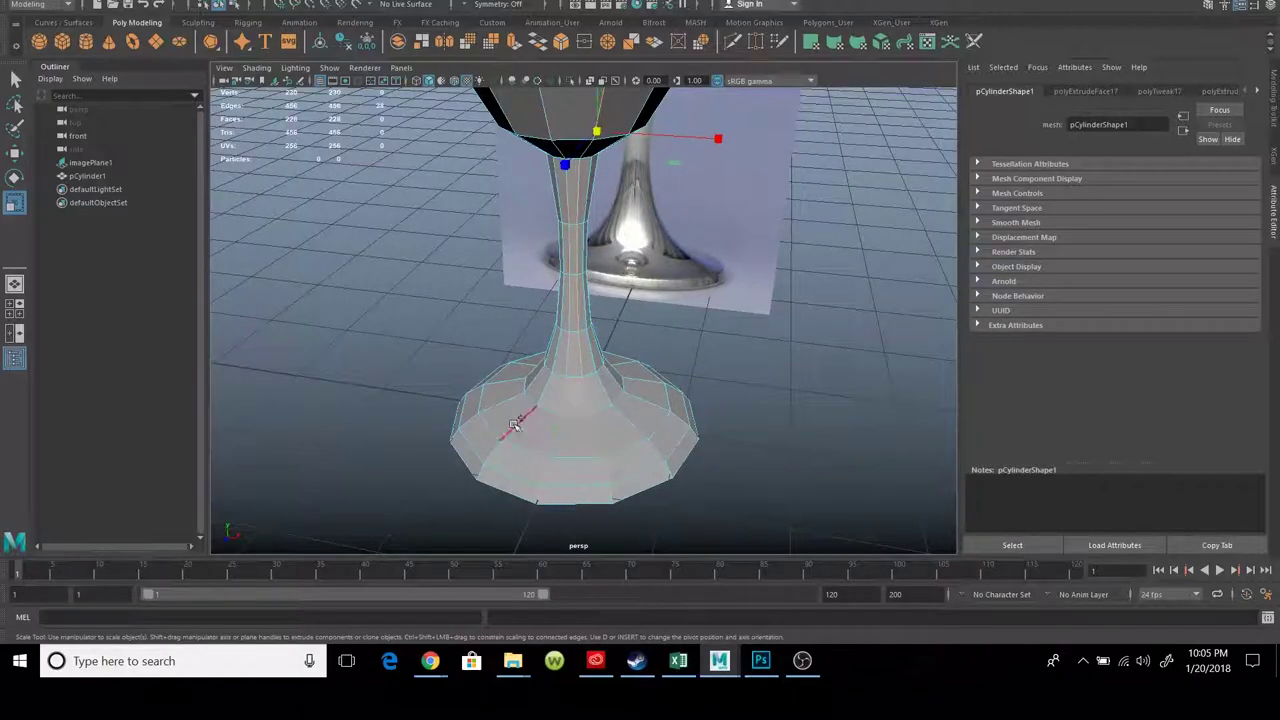
left_click_drag(503, 399, 655, 395, "alt")
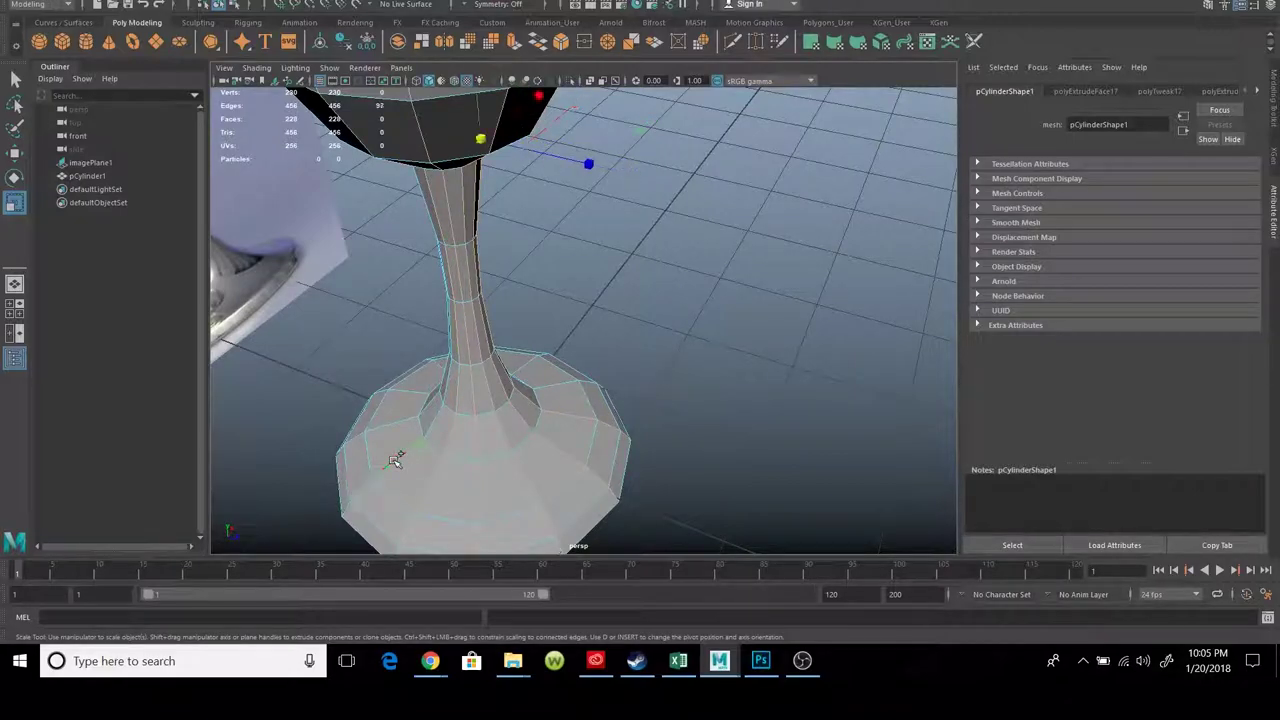
left_click_drag(471, 432, 627, 378, "alt")
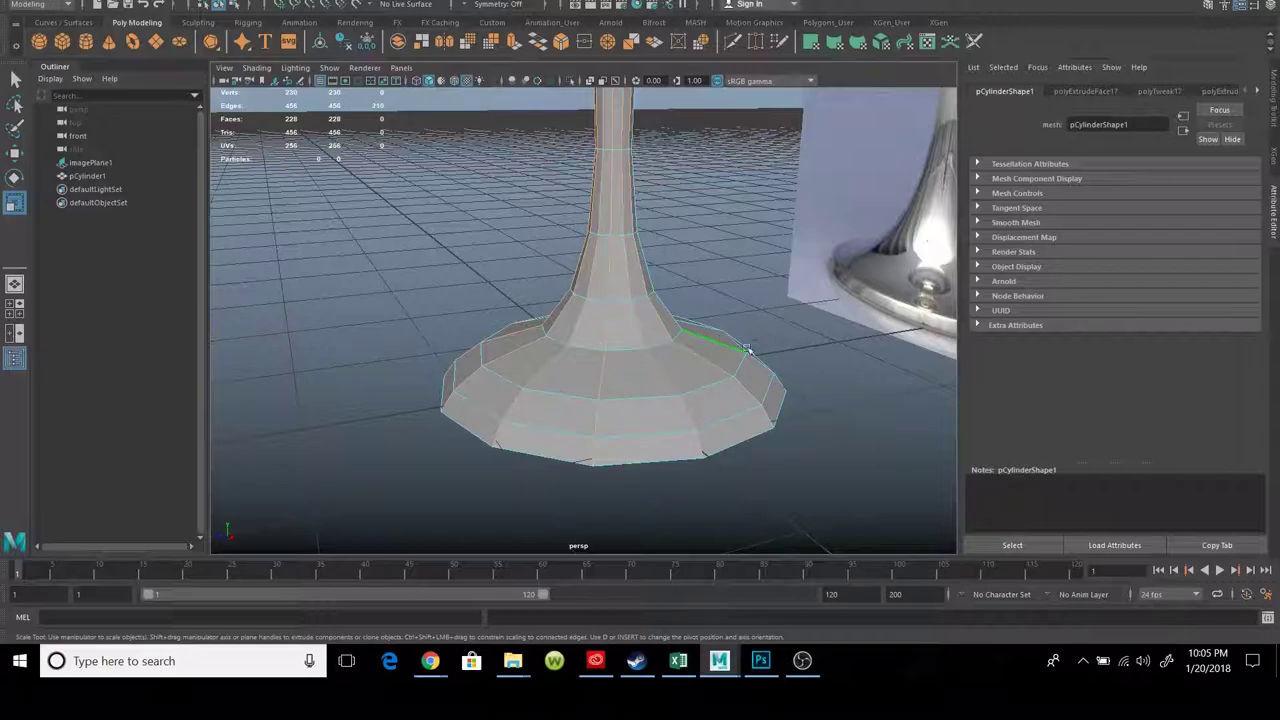
Select the edge loop around the goblet's base and view it at eye level
left_click_drag(747, 349, 763, 366, "alt")
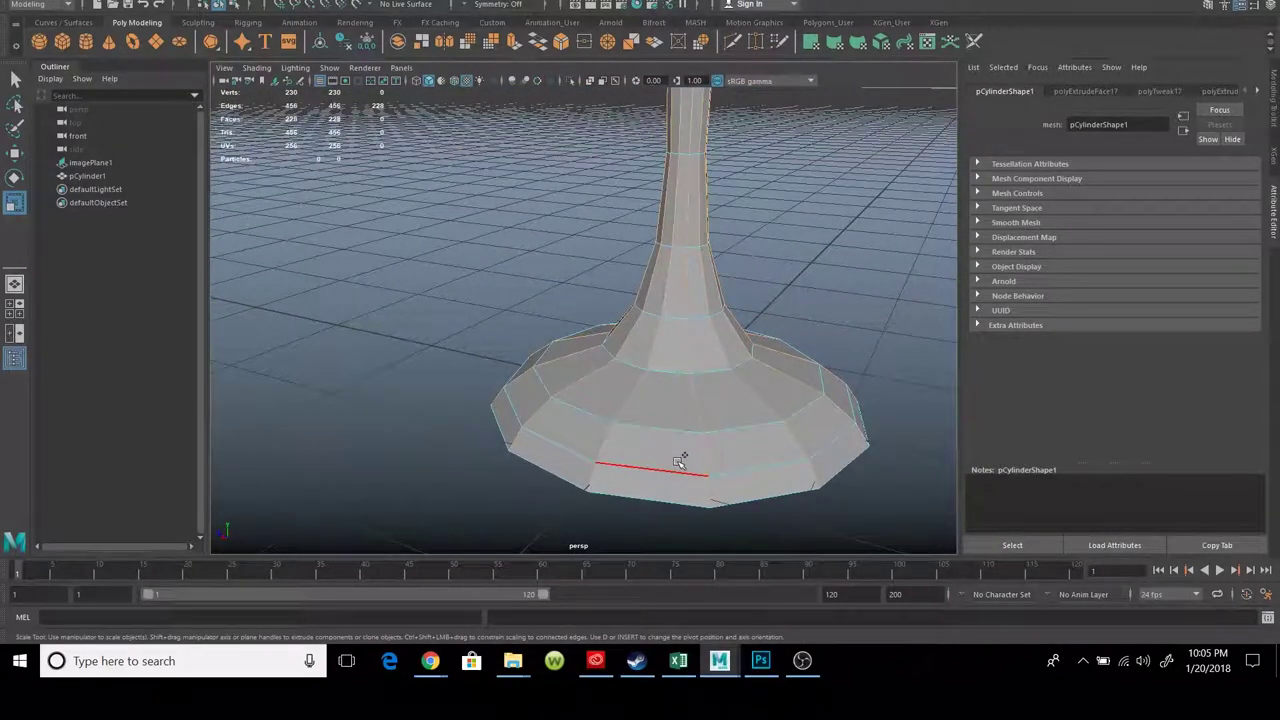
double_click(686, 374)
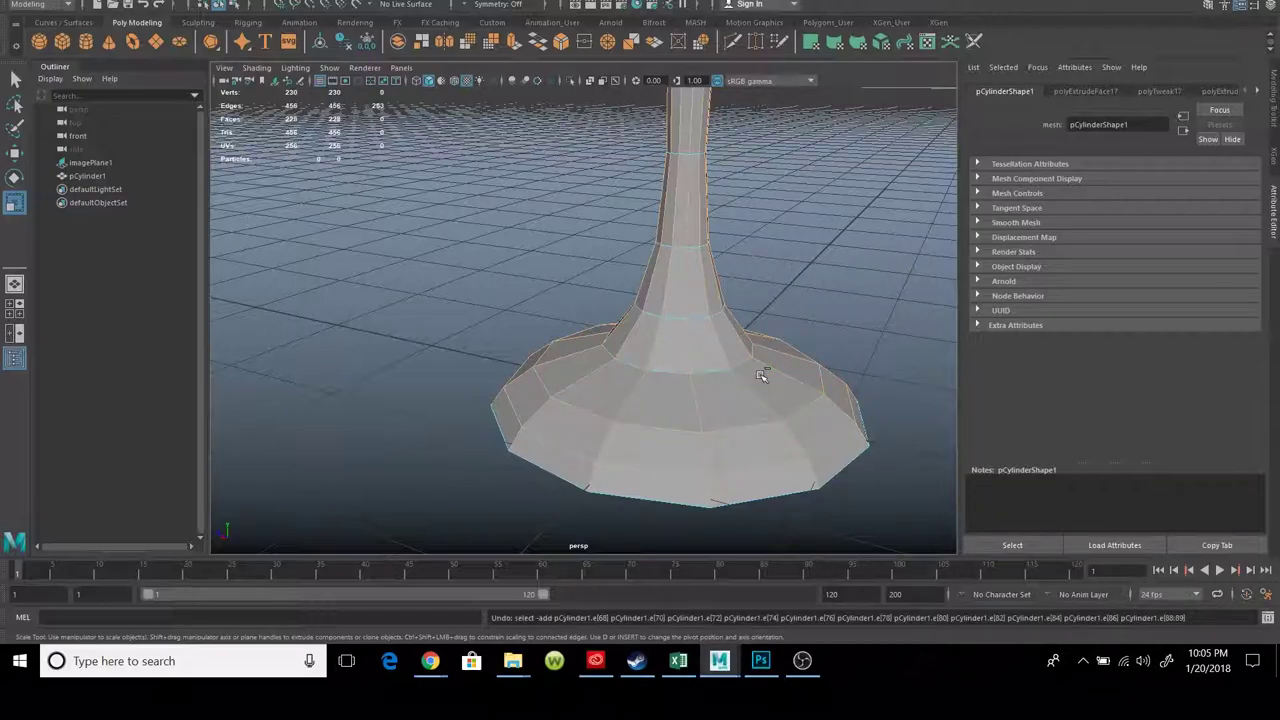
mouse_move(708, 308)
left_mouse_down("alt")
mouse_move(700, 412)
mouse_move(714, 405)
mouse_move(694, 443)
mouse_move(671, 441)
left_mouse_up("alt")
scroll(680, 377, "up", 3)
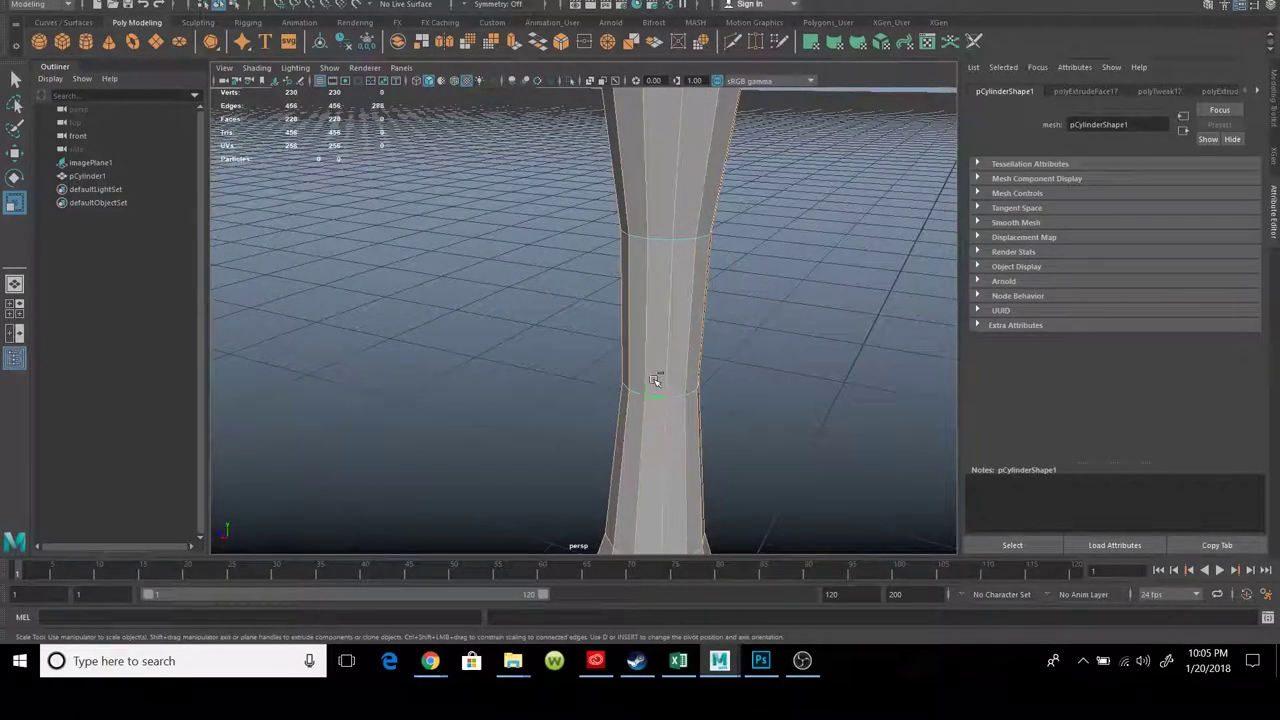
mouse_move(697, 235)
left_mouse_down("alt")
mouse_move(677, 443)
mouse_move(686, 352)
left_mouse_up("alt")
middle_click_drag(686, 352, 689, 401, "alt")
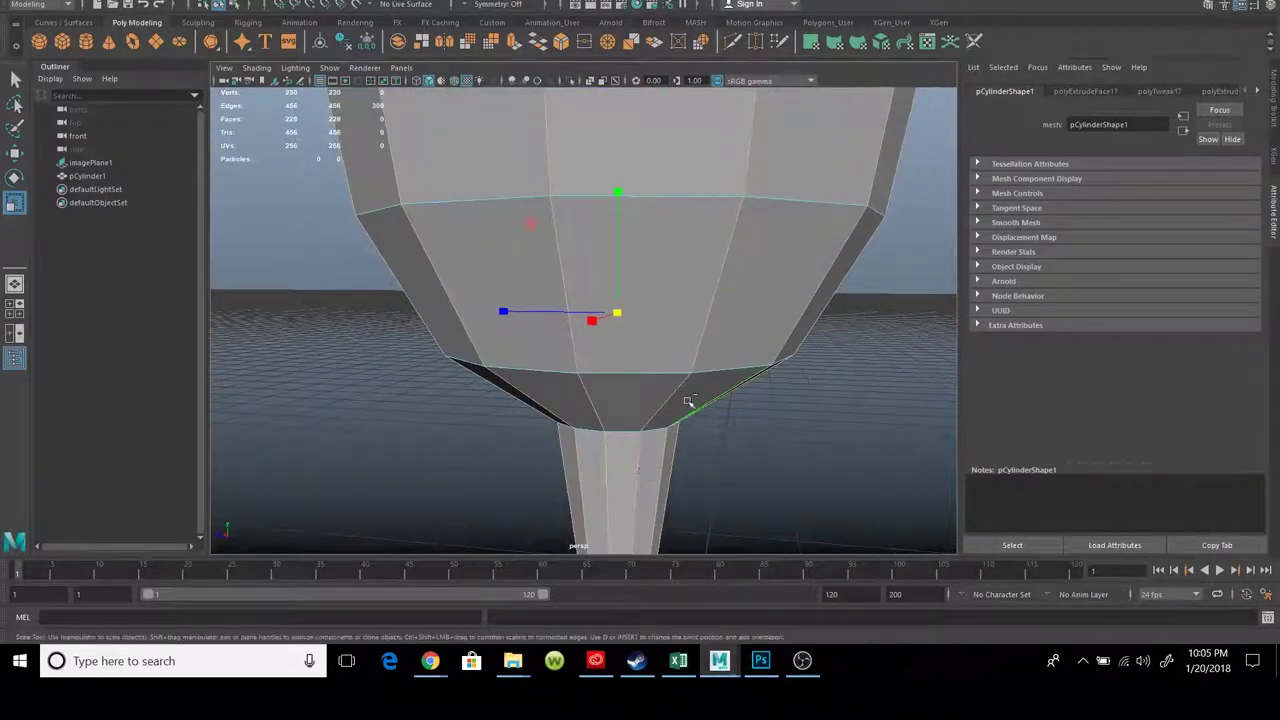
right_click_drag(675, 204, 686, 334, "alt")
scroll(715, 332, "down", 5)
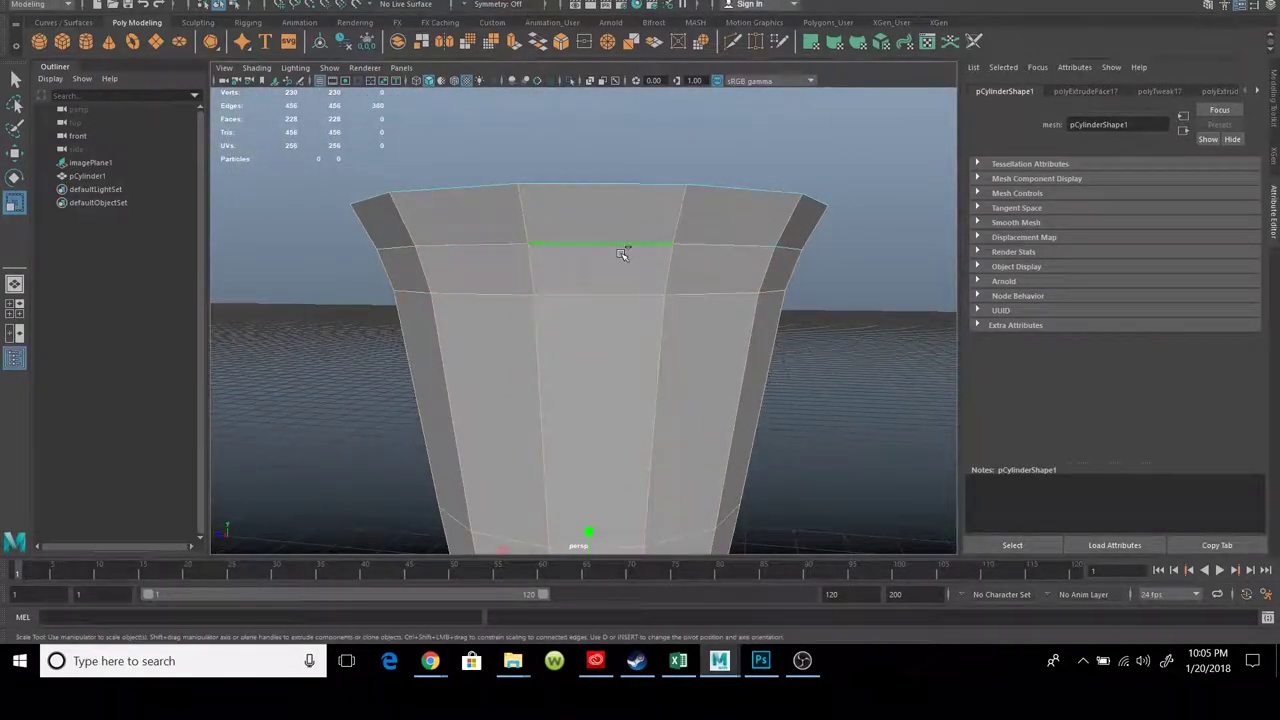
In wireframe, select an edge ring on the bowl, then return to textured shaded display
key("4")
mouse_move(597, 289)
left_mouse_down("alt")
mouse_move(600, 277)
mouse_move(607, 355)
left_mouse_up("alt")
double_click(588, 244, "shift")
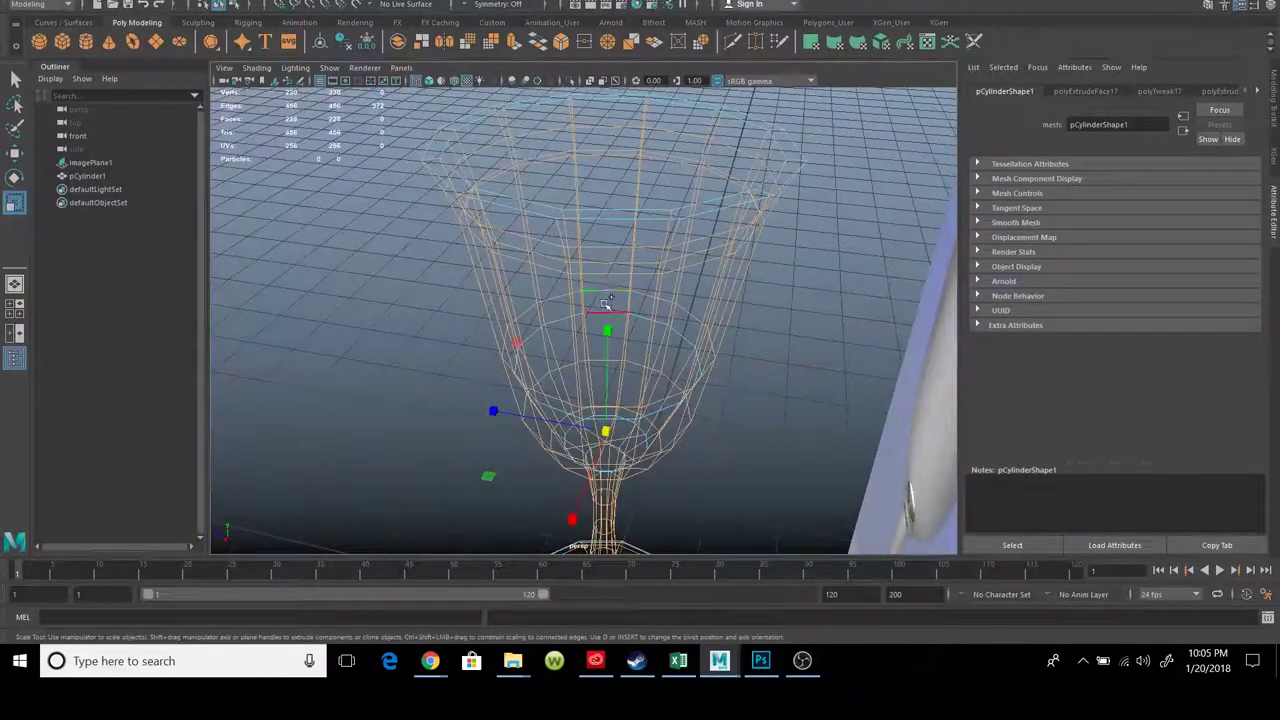
right_click_drag(608, 310, 645, 370, "alt")
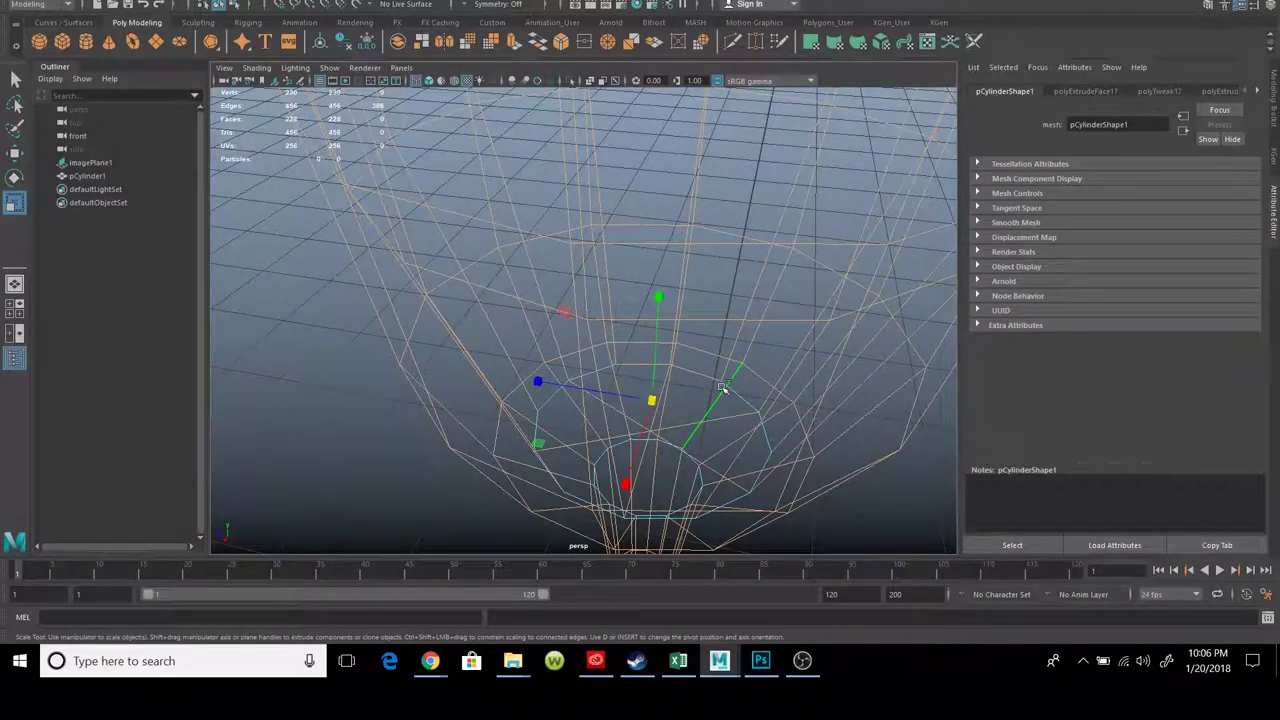
left_click_drag(778, 427, 730, 260, "alt")
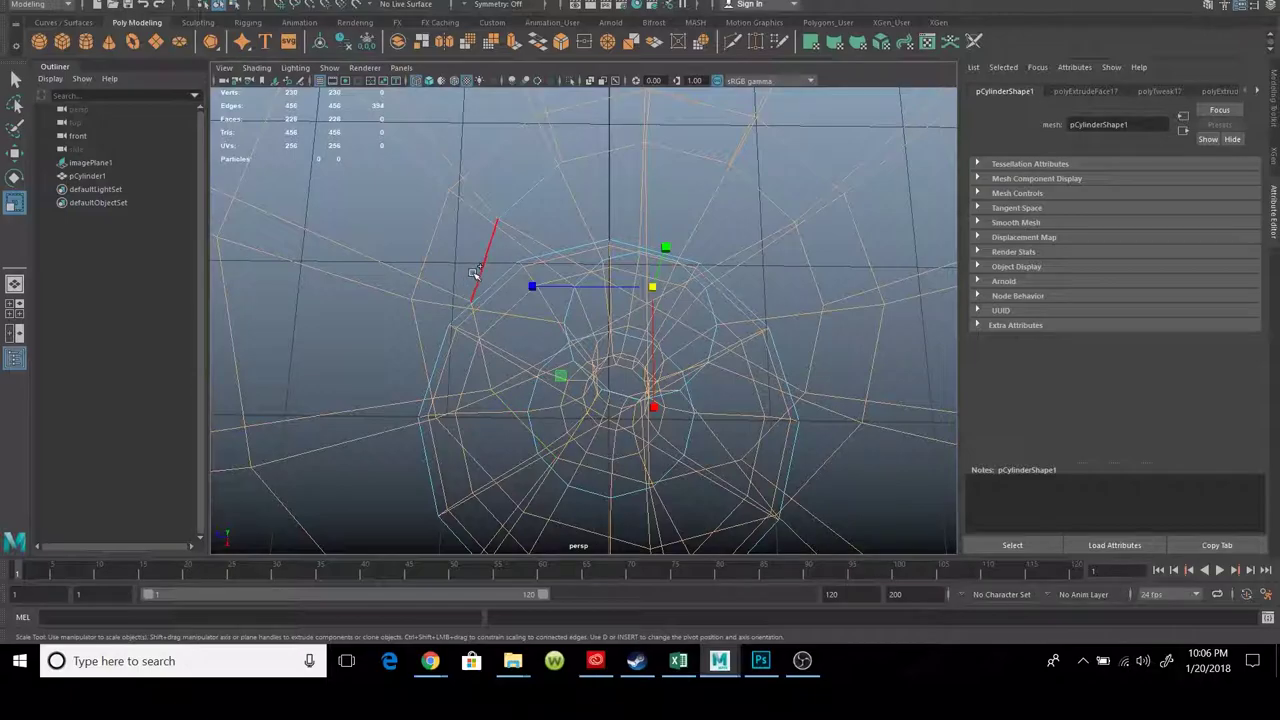
mouse_move(475, 272)
left_mouse_down("alt")
mouse_move(673, 290)
mouse_move(641, 367)
mouse_move(687, 400)
mouse_move(650, 440)
left_mouse_up("alt")
key("5")
key("6")
Apply Mesh Display > Soften Edge to the selected bowl edges, then return to Object Mode
scroll(610, 483, "up", 5)
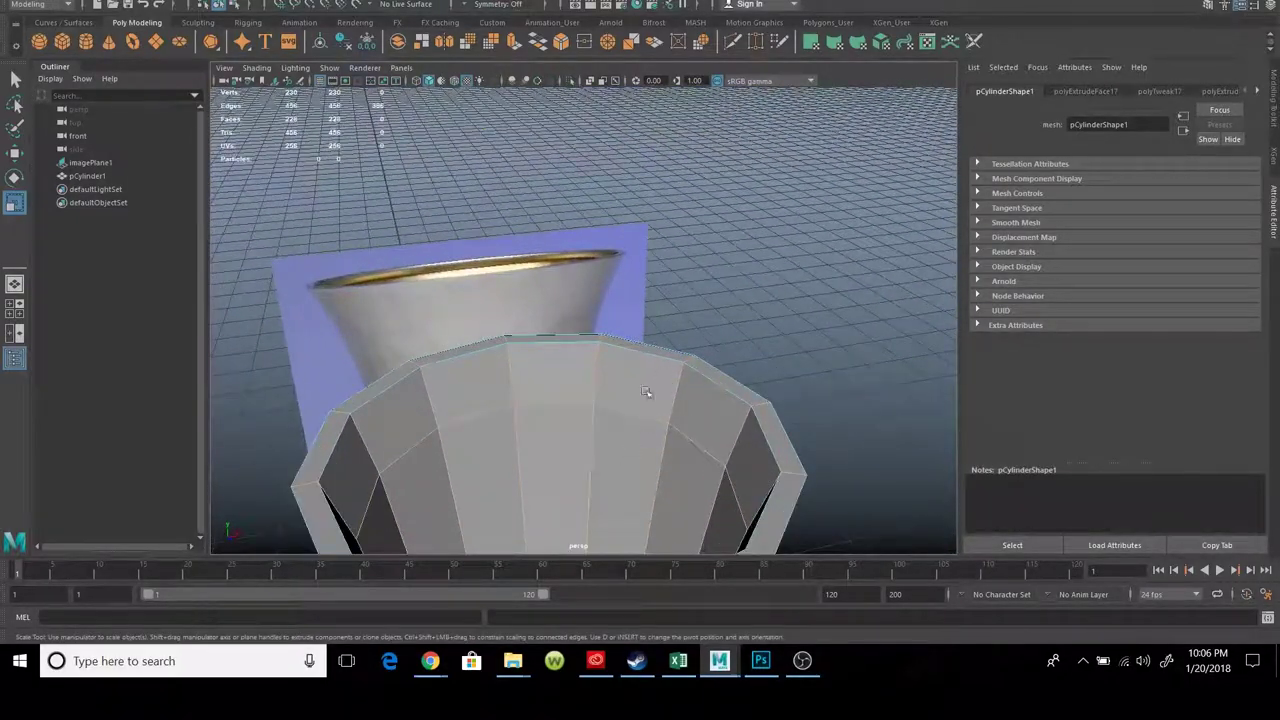
left_click(352, 2)
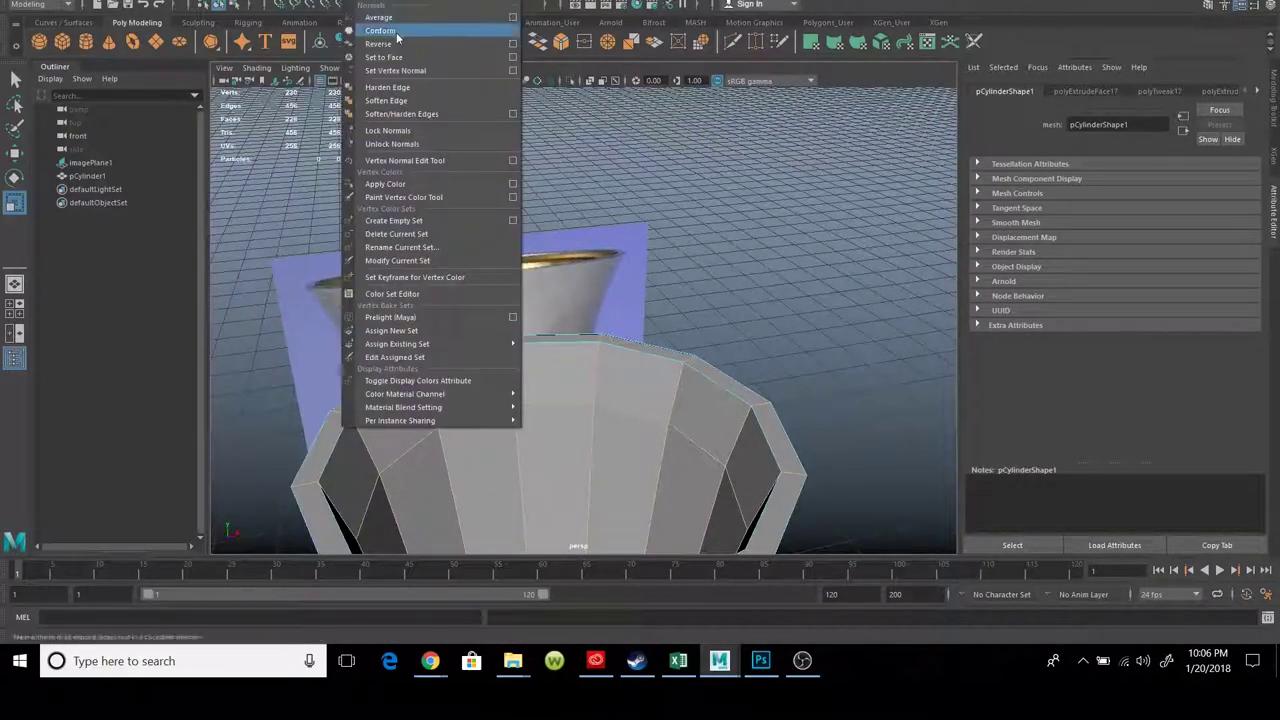
left_click(420, 102)
right_click(578, 280)
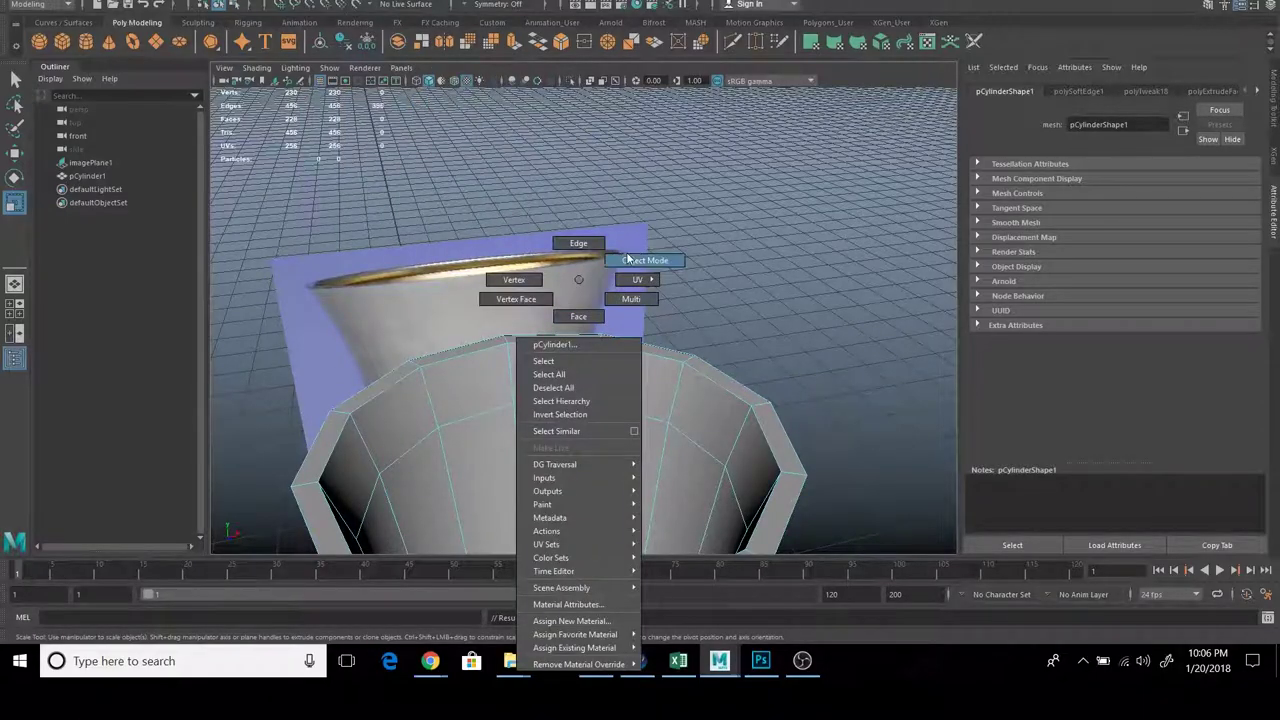
left_click(628, 260)
left_click_drag(757, 371, 714, 214, "alt")
scroll(714, 214, "down", 3)
mouse_move(608, 320)
left_mouse_down("alt")
mouse_move(676, 270)
mouse_move(706, 361)
mouse_move(640, 383)
left_mouse_up("alt")
Select the goblet's rim edges and soften them with Soften Edge
right_click(643, 104)
left_click(597, 120)
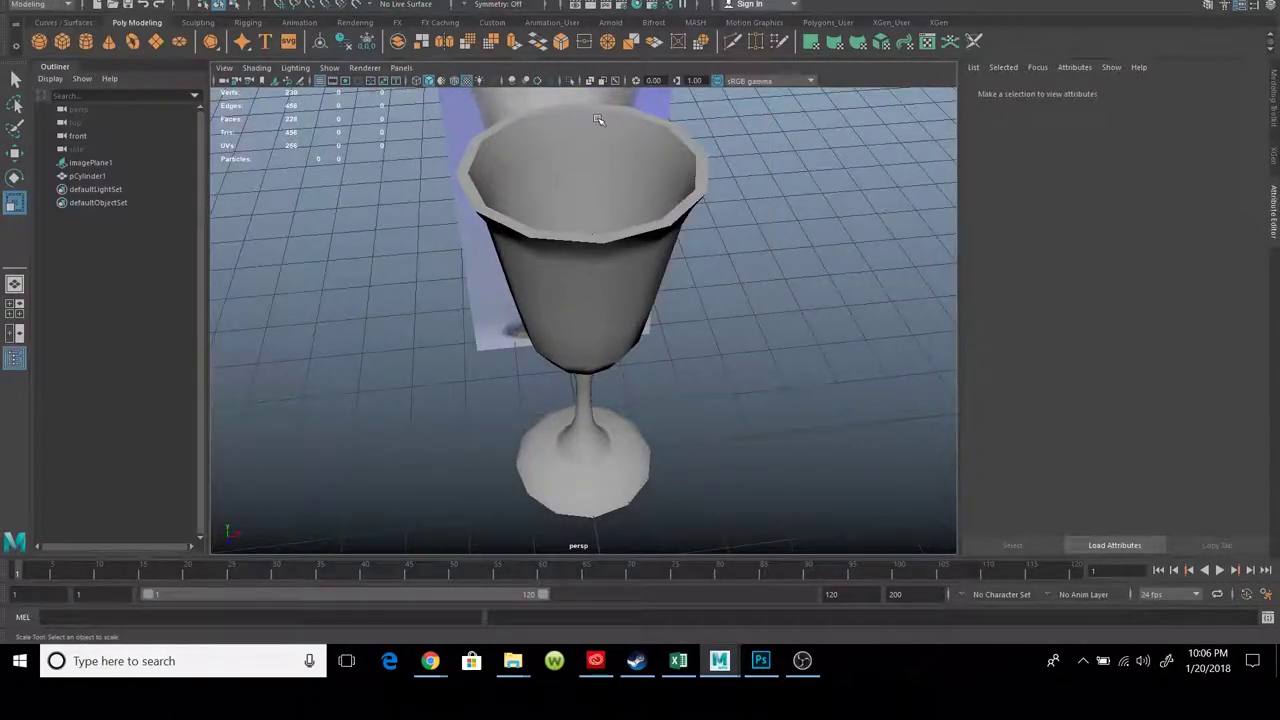
right_click(597, 120)
left_click(660, 107)
scroll(621, 179, "up", 3)
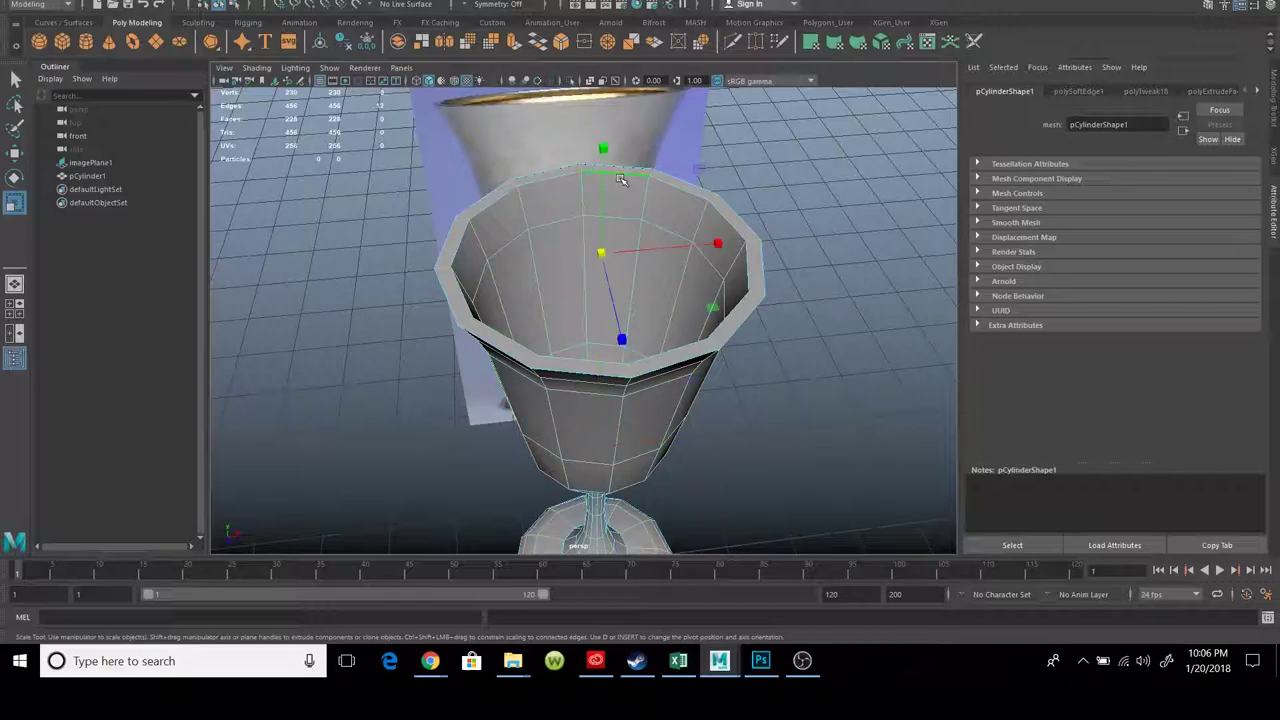
left_click(365, 1)
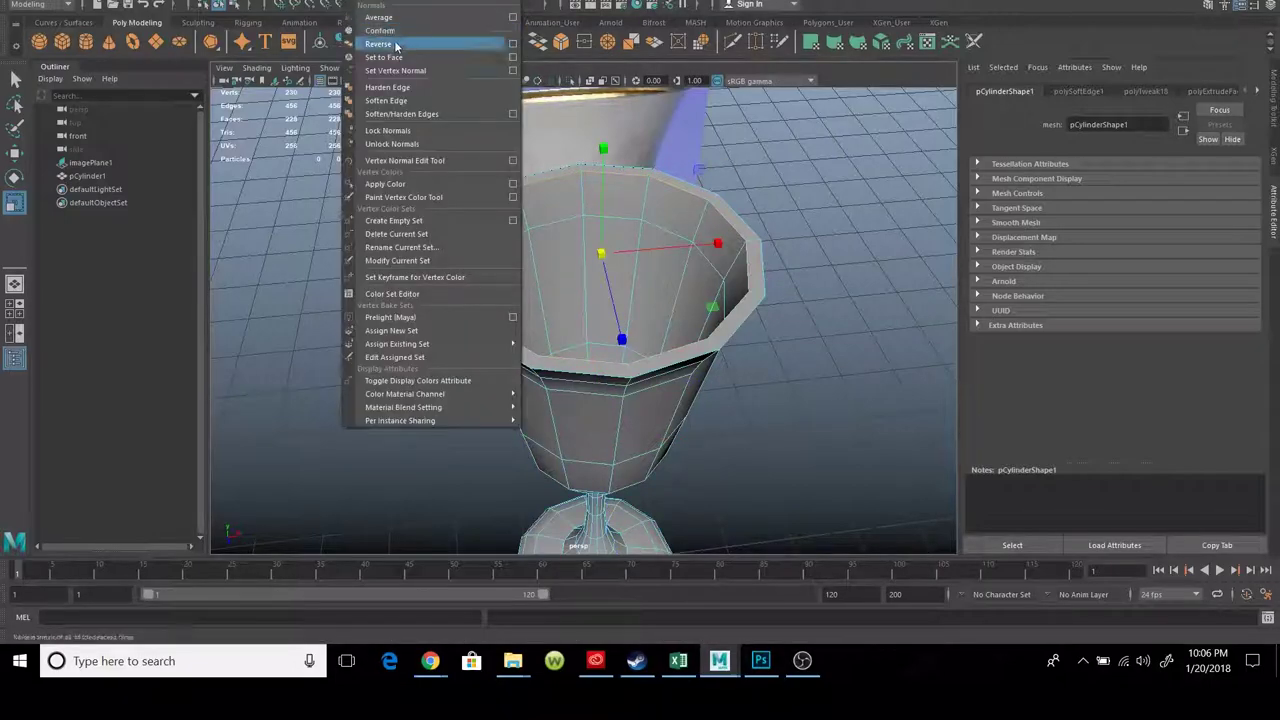
left_click(400, 100)
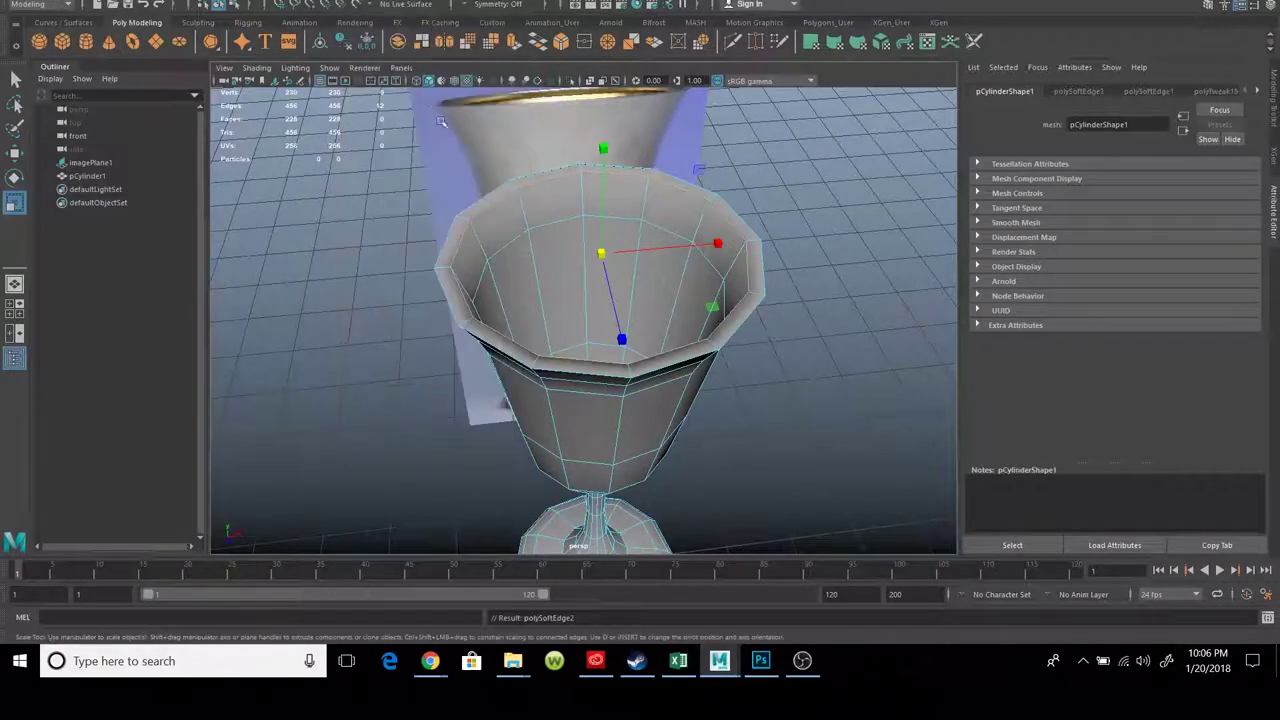
Reselect edges and soften them again, then return to Object Mode and deselect
right_click_drag(638, 249, 677, 223)
left_click_drag(677, 223, 669, 231, "alt")
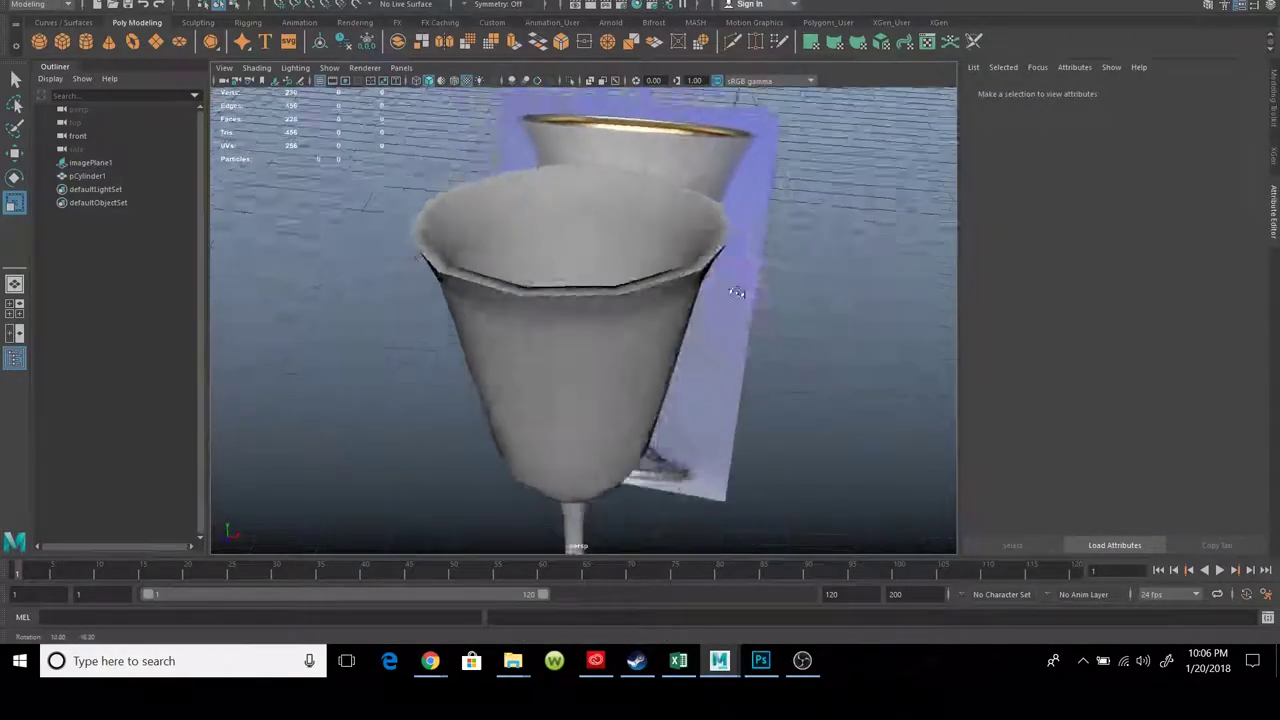
right_click_drag(669, 231, 643, 186)
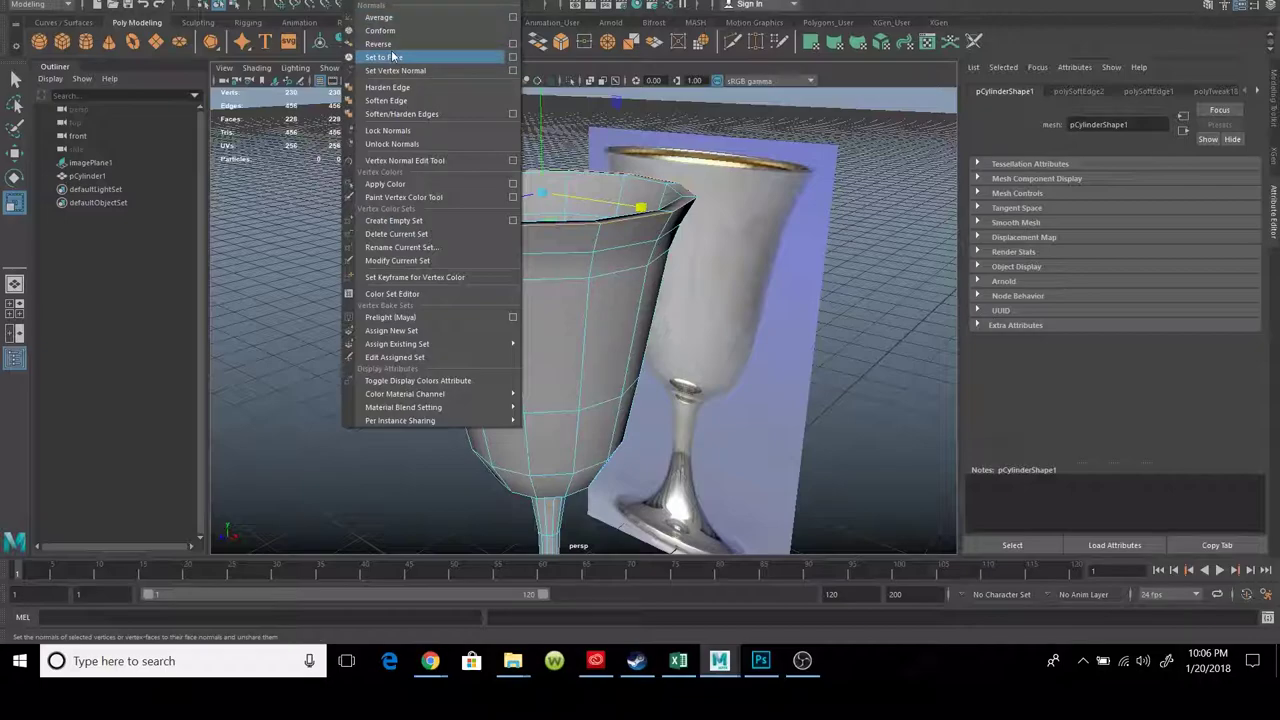
left_click(400, 100)
right_click_drag(536, 243, 560, 228)
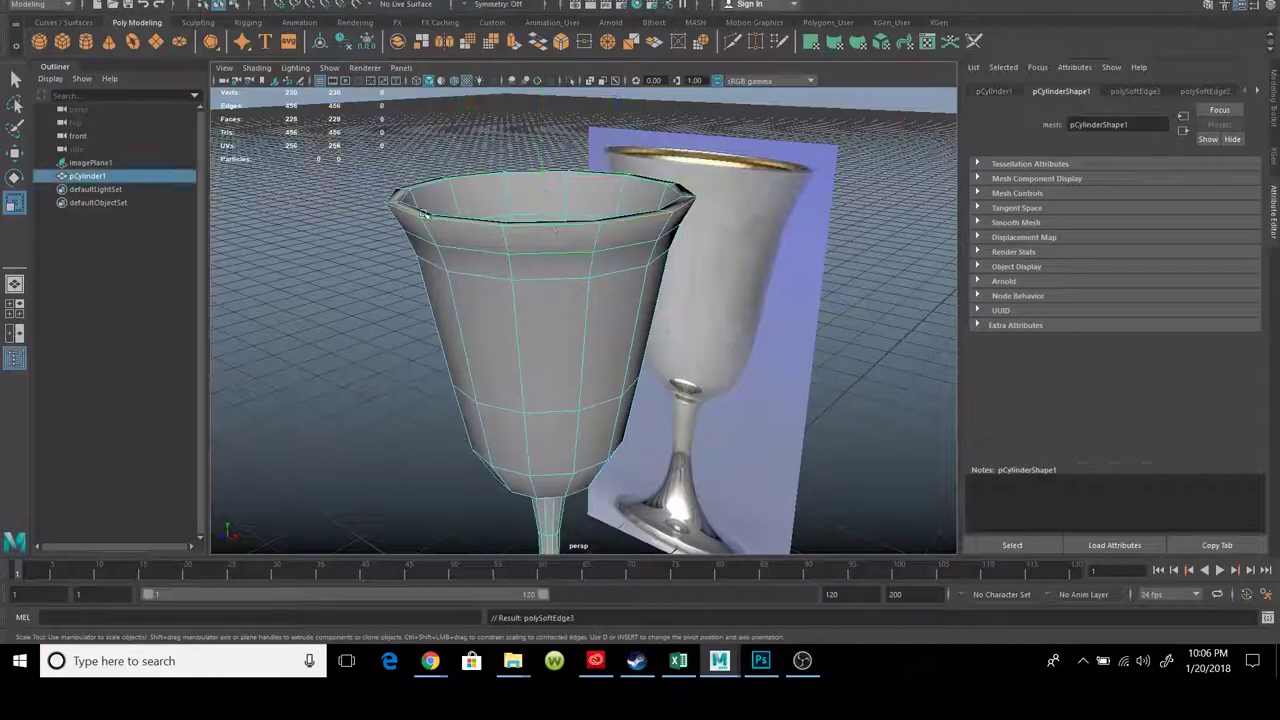
left_click(373, 217)
left_click_drag(563, 317, 518, 320, "alt")
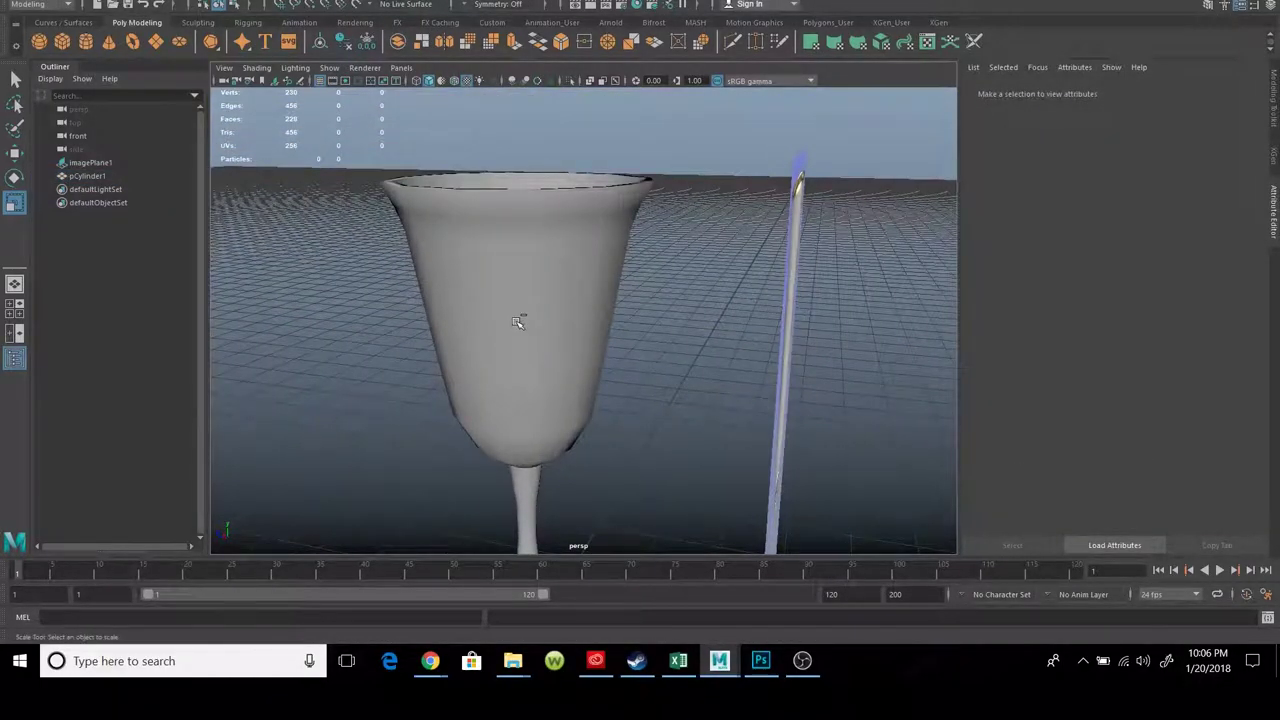
Undo the last edge softening and select the rim edge loop in Edge mode
key("ctrl+z")
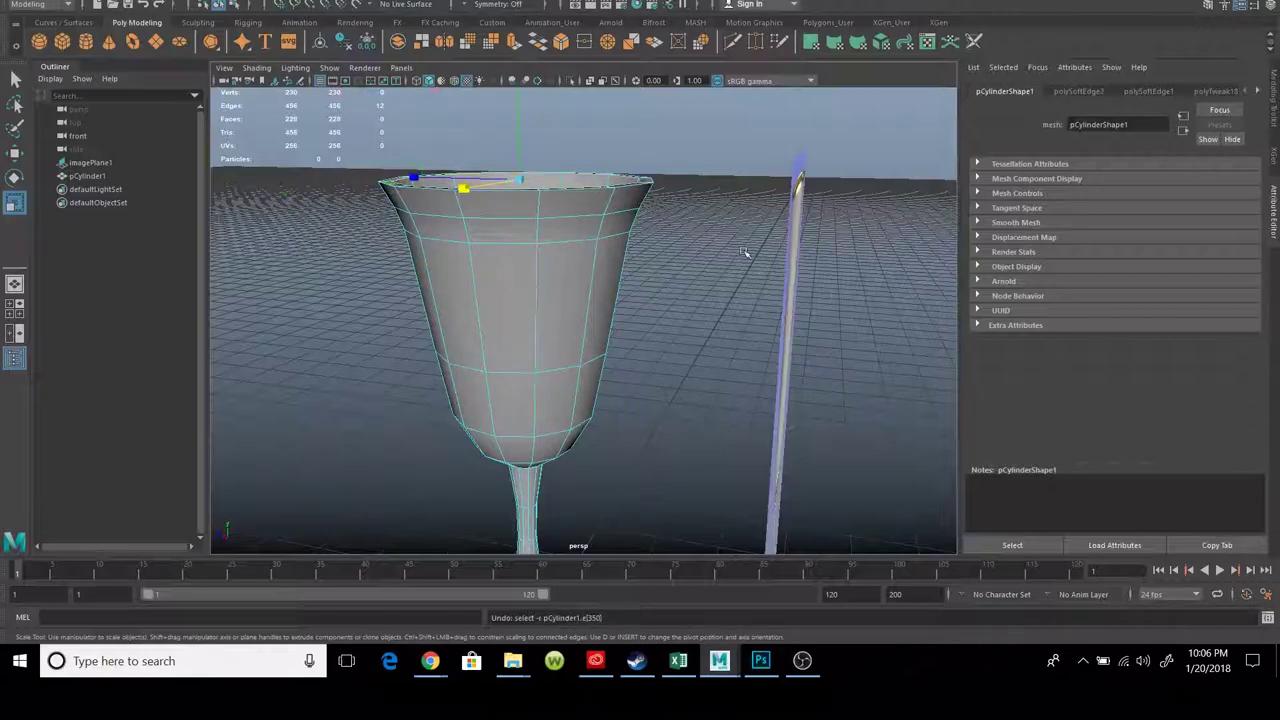
left_click(748, 257)
mouse_move(748, 257)
left_mouse_down("alt")
mouse_move(614, 286)
mouse_move(656, 258)
left_mouse_up("alt")
right_click_drag(641, 235, 656, 212)
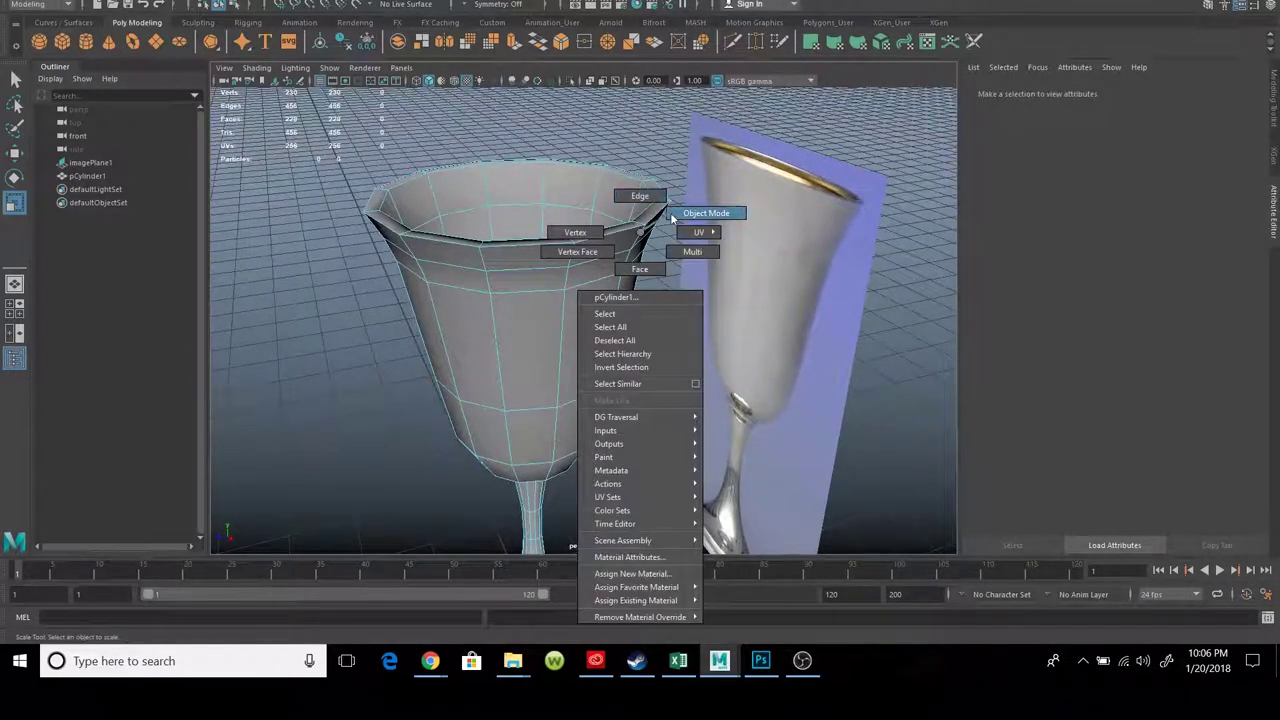
left_click_drag(672, 217, 625, 268, "alt")
left_click(625, 268)
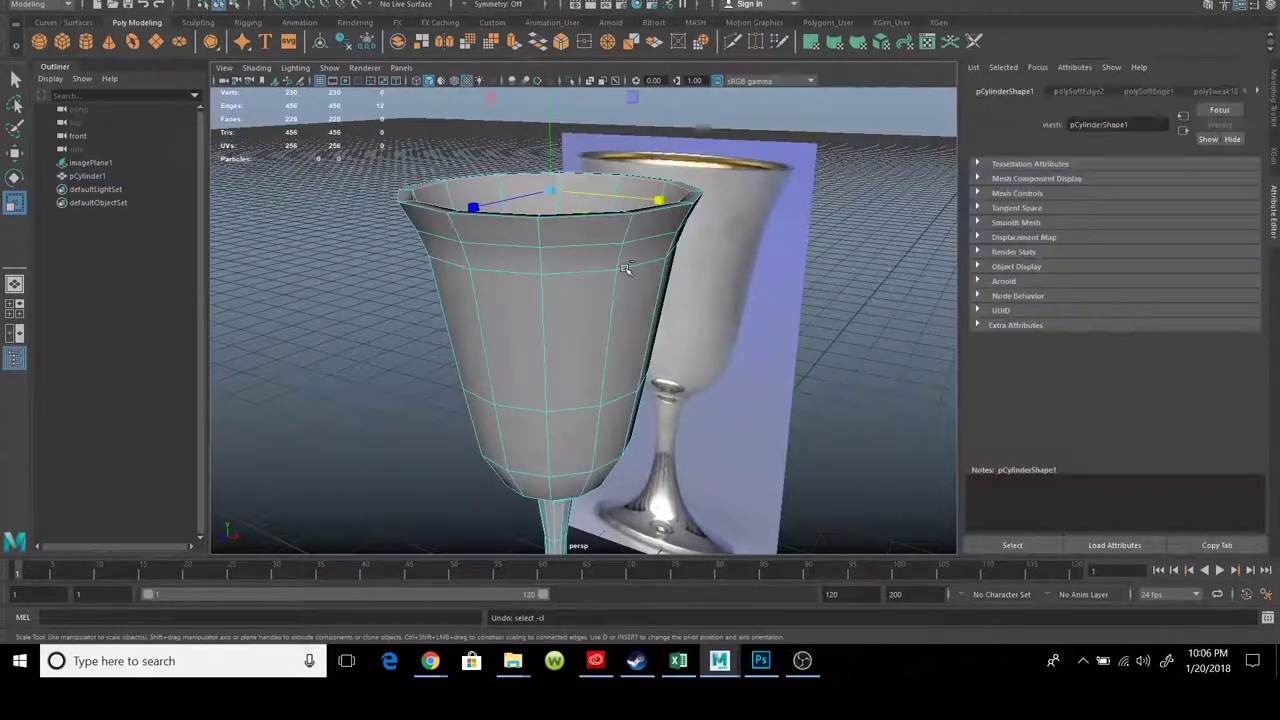
right_click_drag(625, 268, 579, 227)
double_click(525, 190)
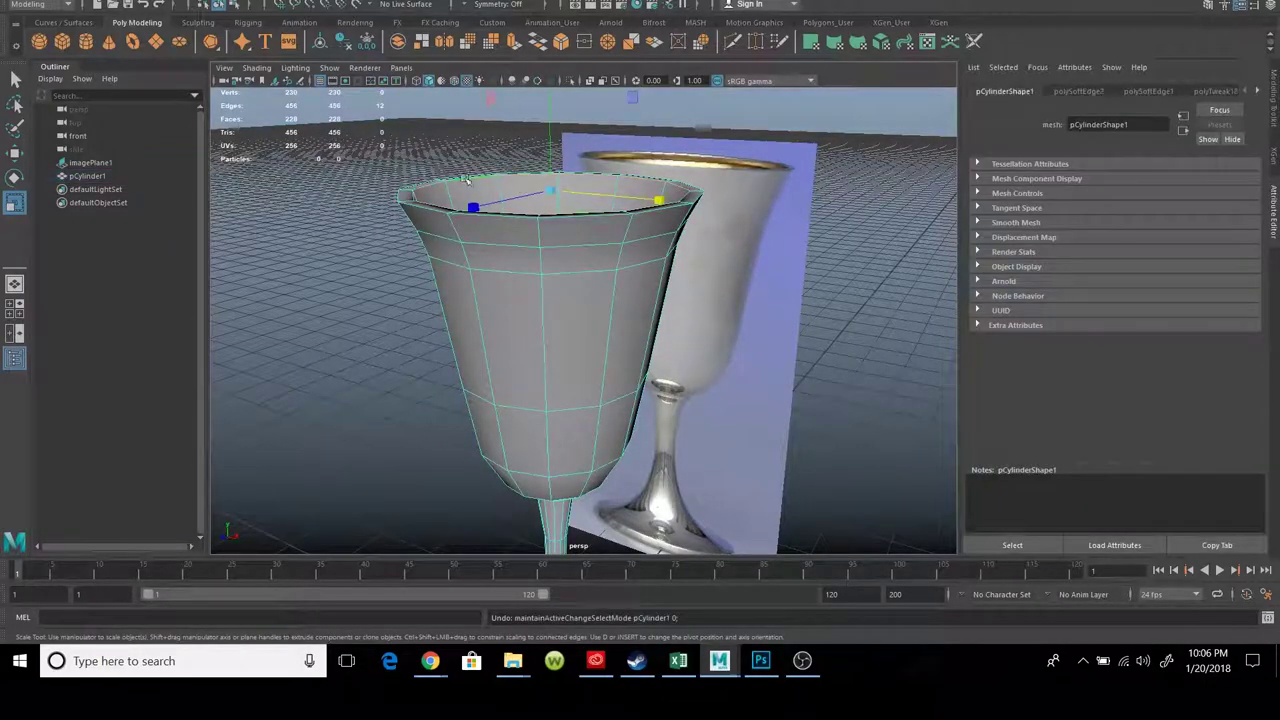
right_click_drag(404, 168, 430, 186, "shift")
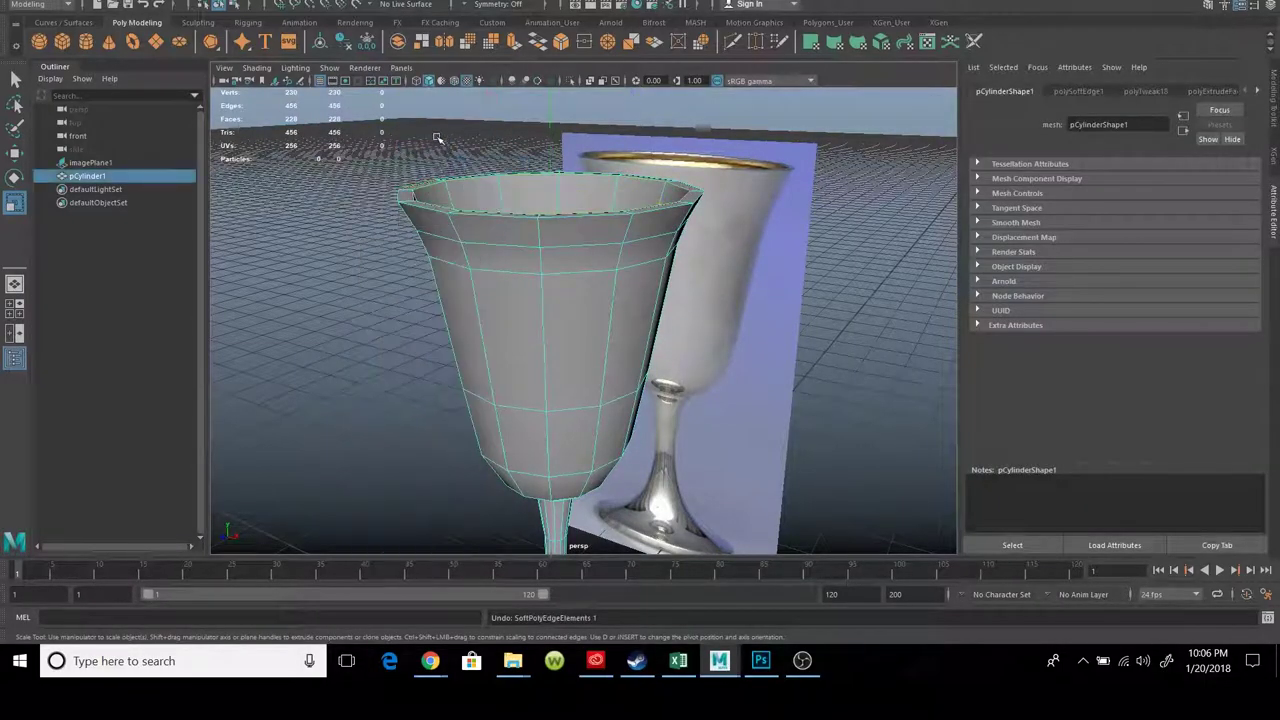
mouse_move(430, 186)
left_mouse_down("alt")
mouse_move(478, 103)
mouse_move(533, 280)
left_mouse_up("alt")
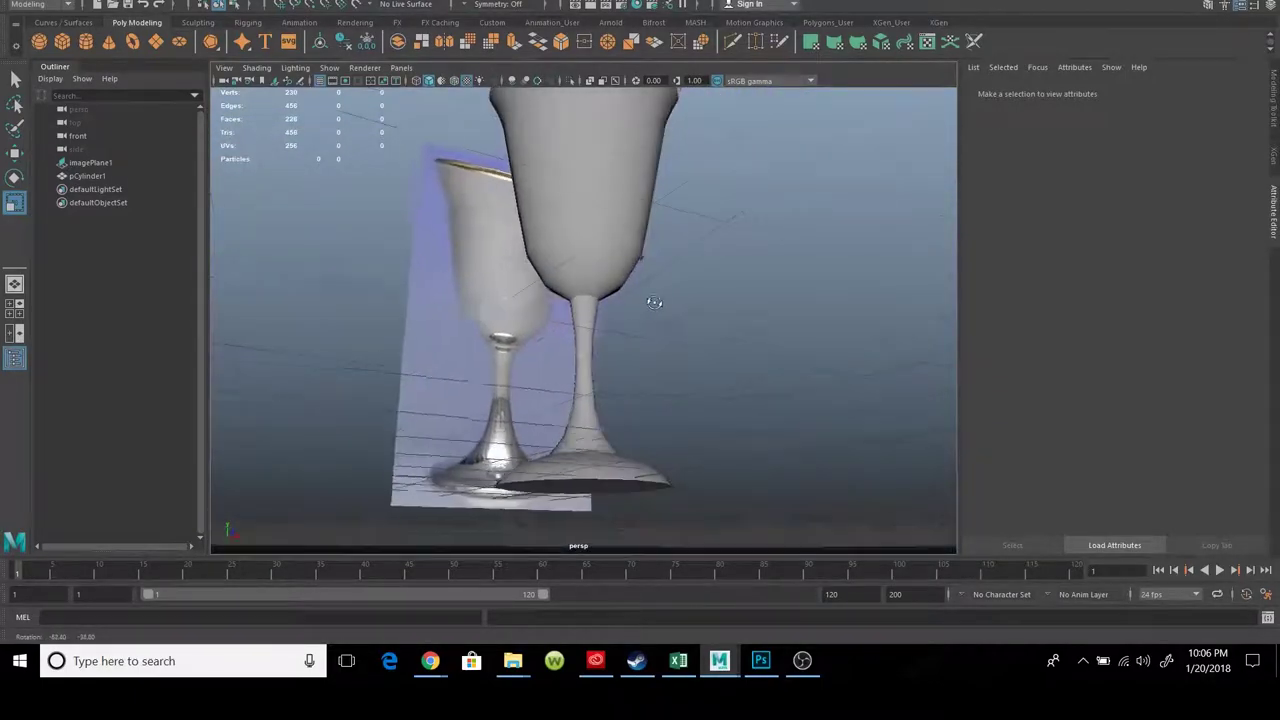
Soften the edges at the bowl-stem joint, then return to Object Mode and clear the selection
right_click_drag(532, 244, 530, 293)
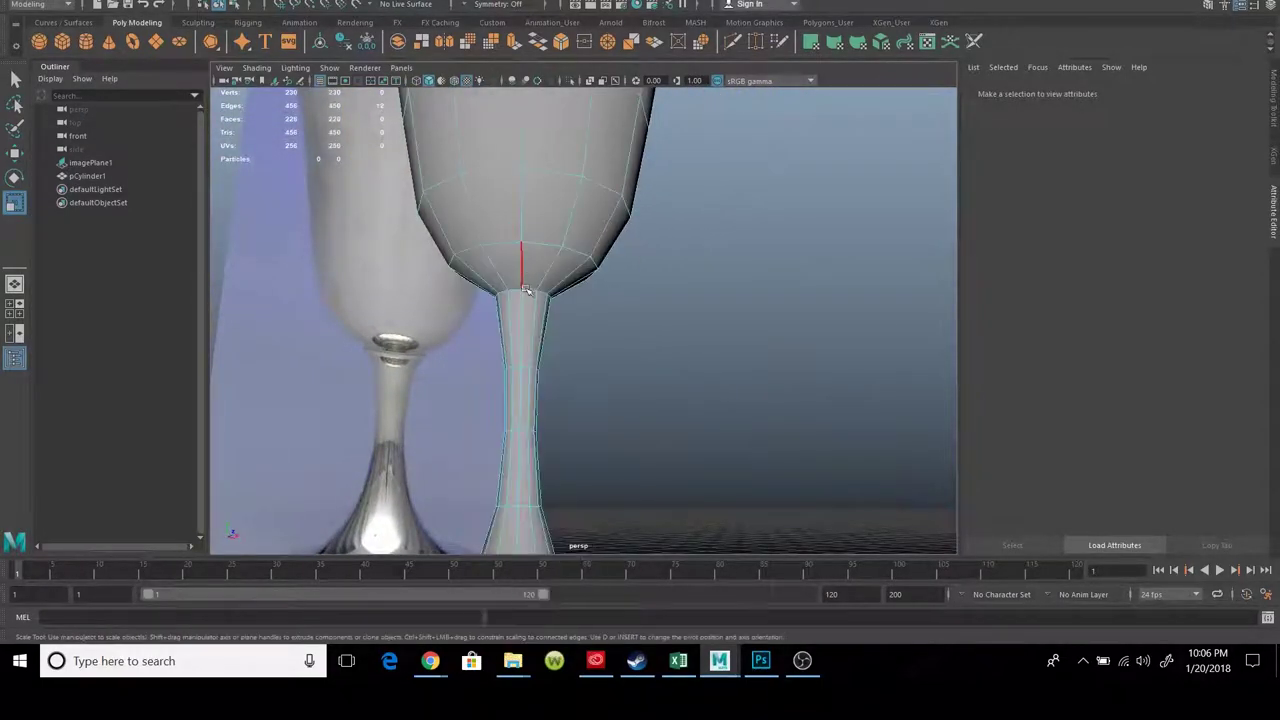
left_click(529, 291)
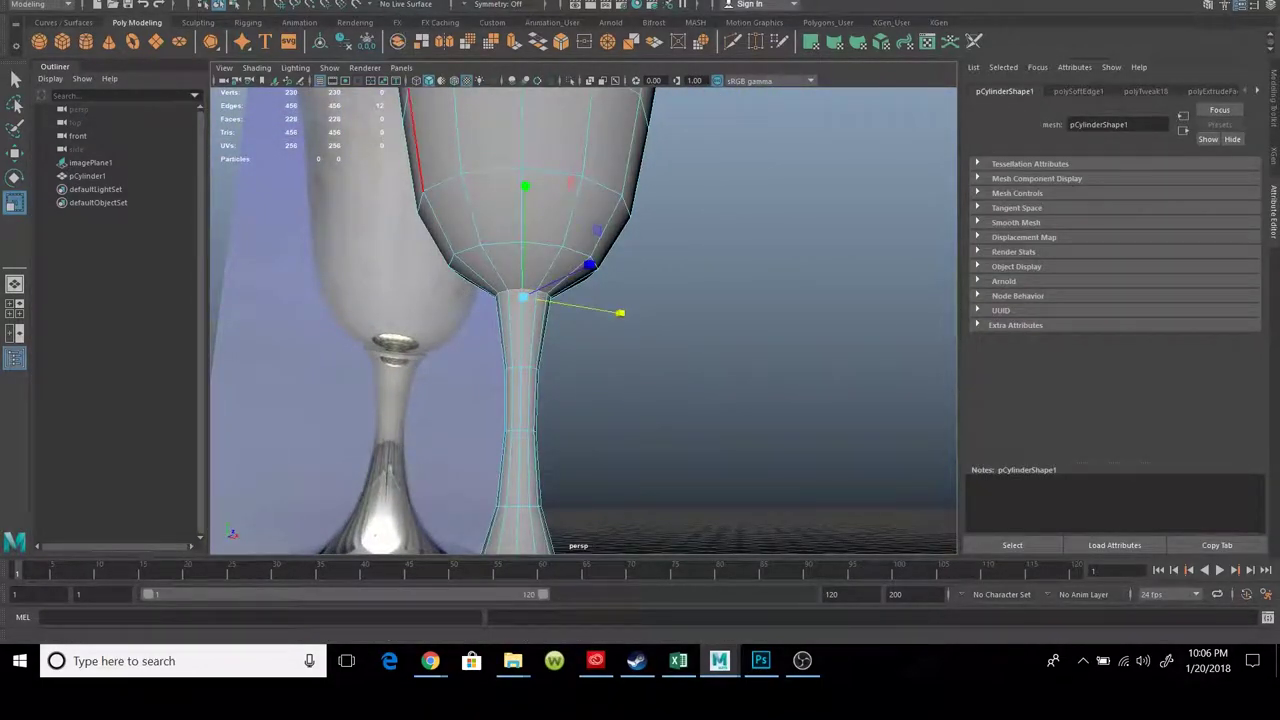
left_click(344, 5)
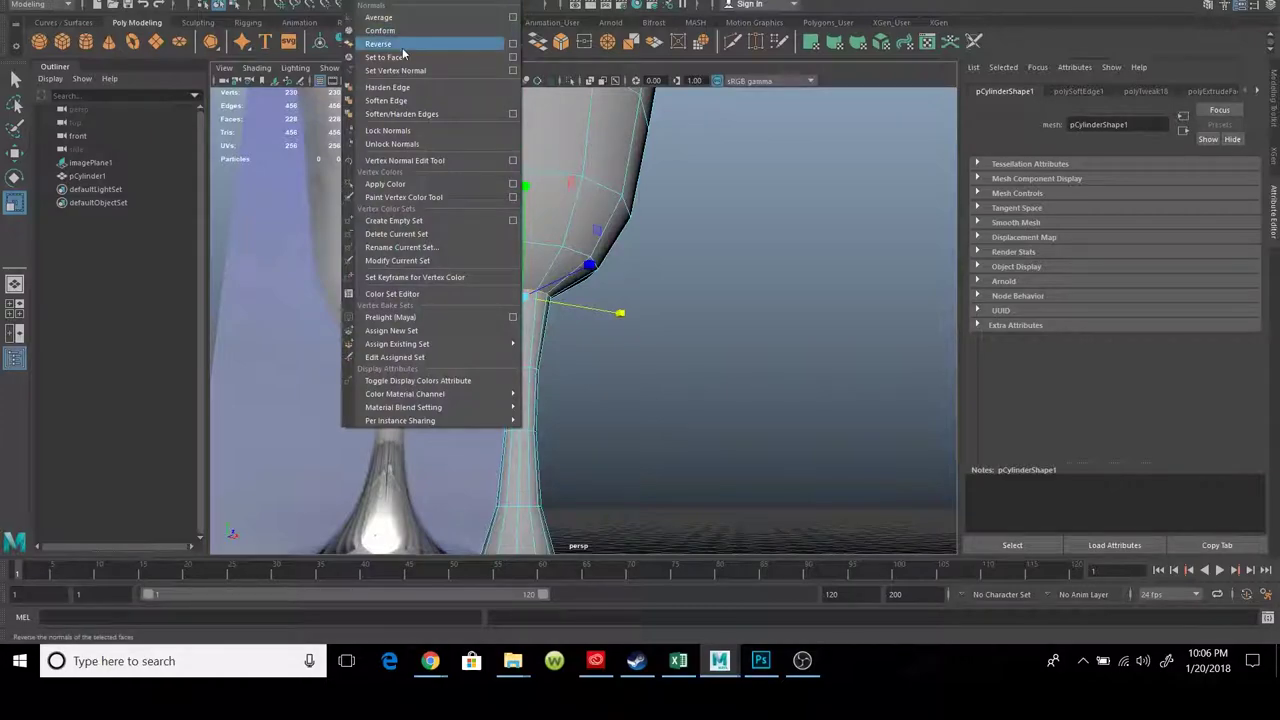
left_click(409, 110)
right_click_drag(560, 252, 620, 218)
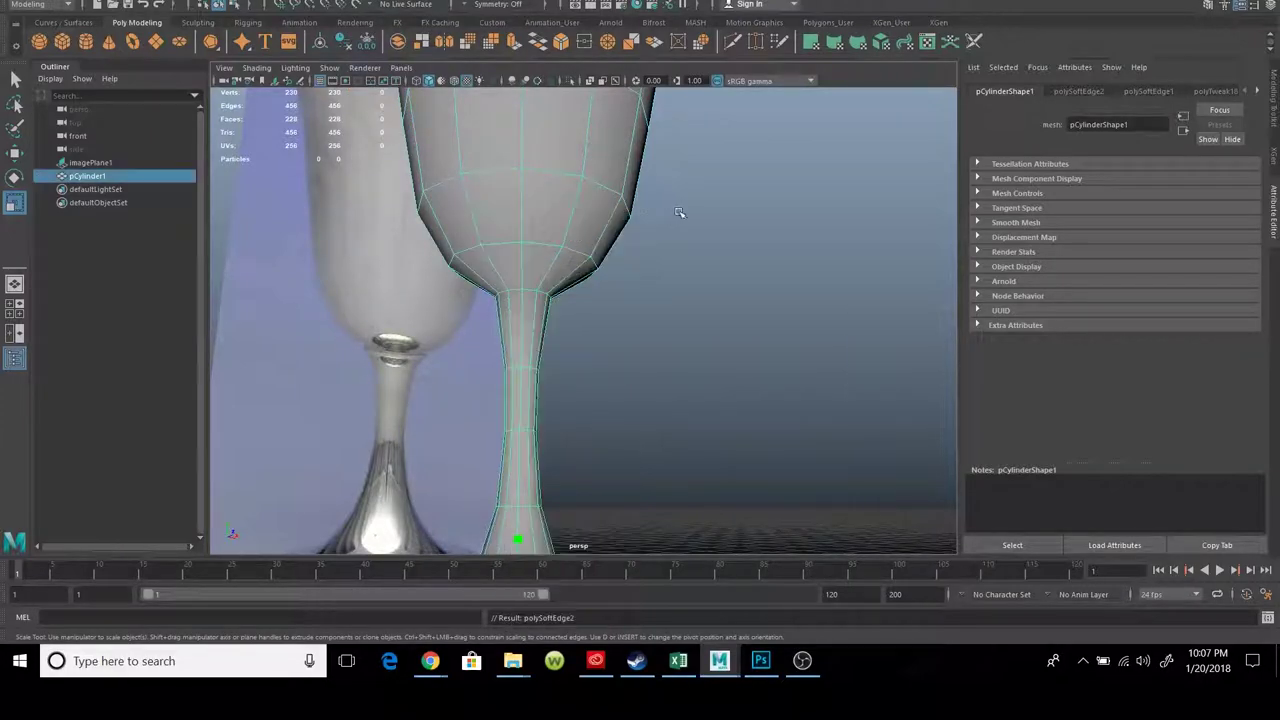
left_click(756, 322)
left_click_drag(756, 322, 607, 211, "alt")
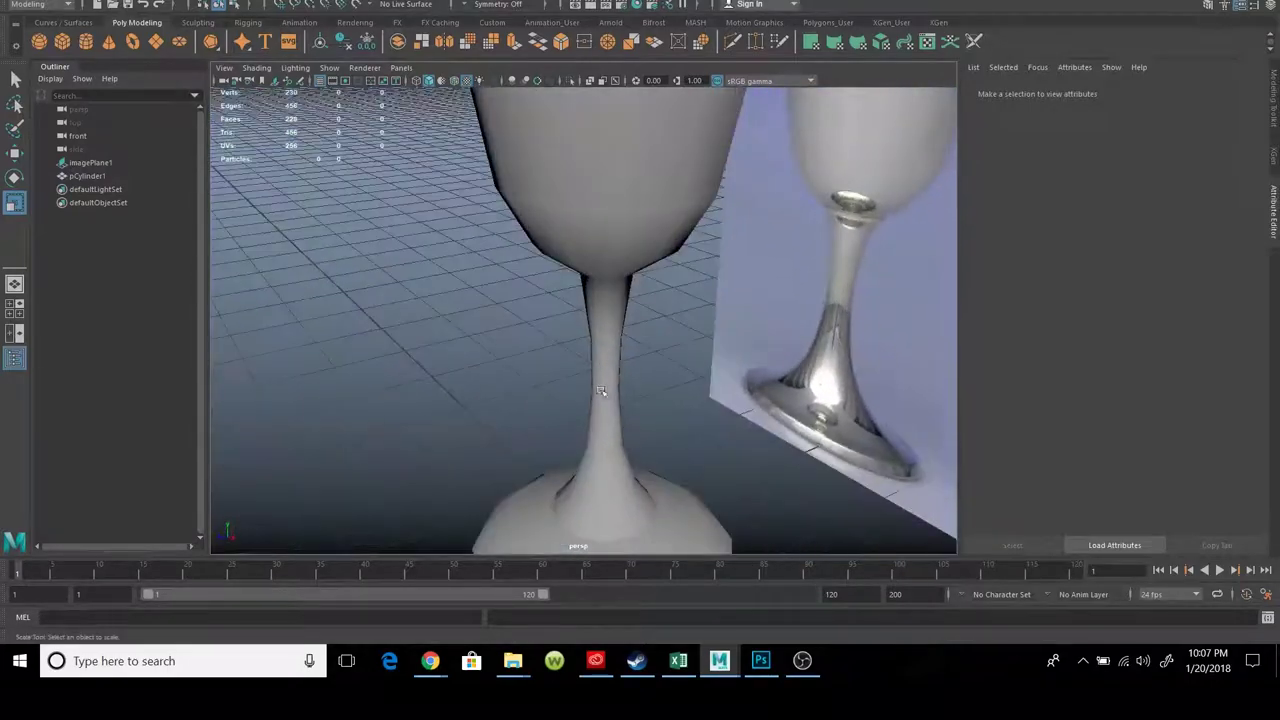
Soften the edges where the stem meets the foot, then return to Object Mode and deselect
scroll(607, 211, "up", 5)
right_click_drag(629, 285, 623, 245)
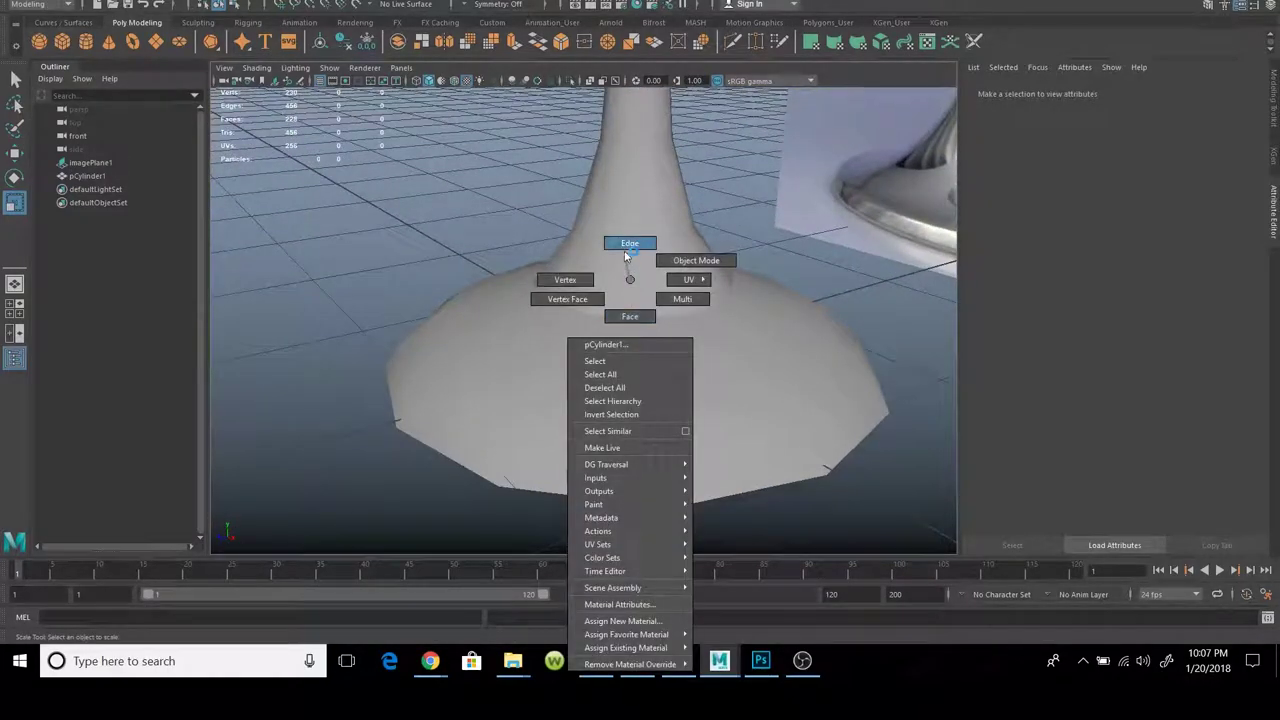
left_click(352, 1)
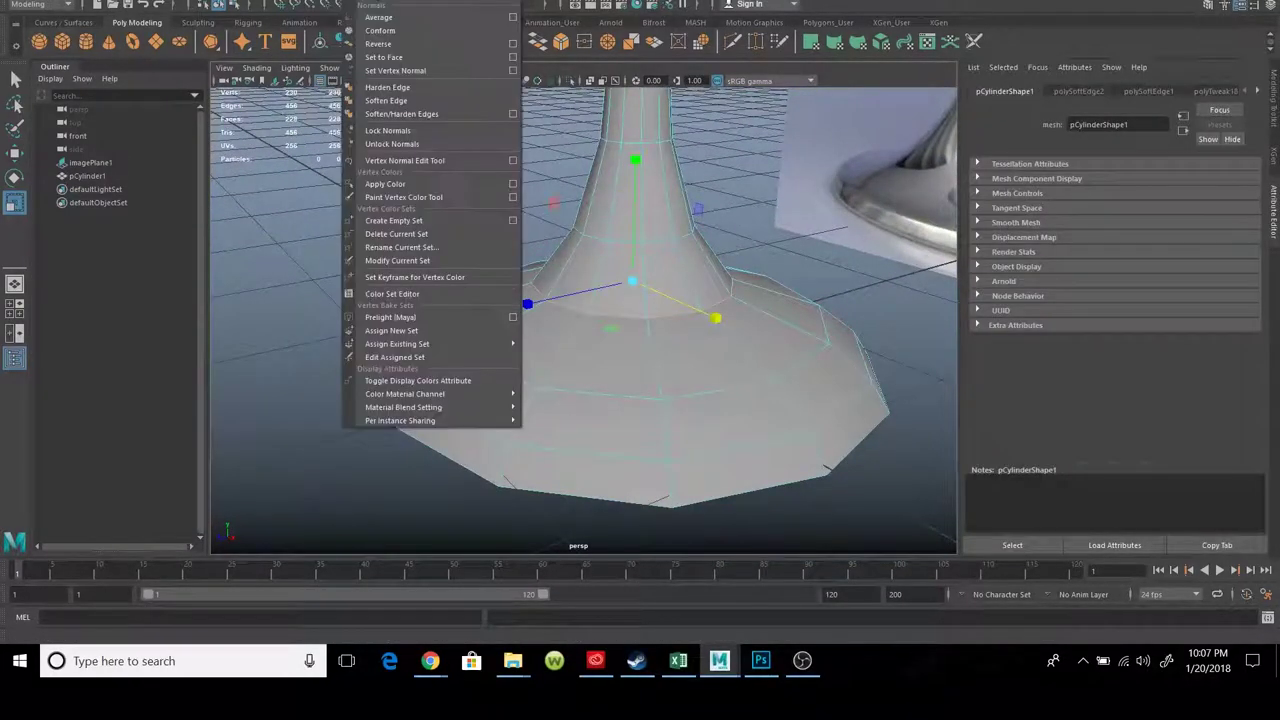
left_click(412, 106)
right_click_drag(571, 283, 623, 249)
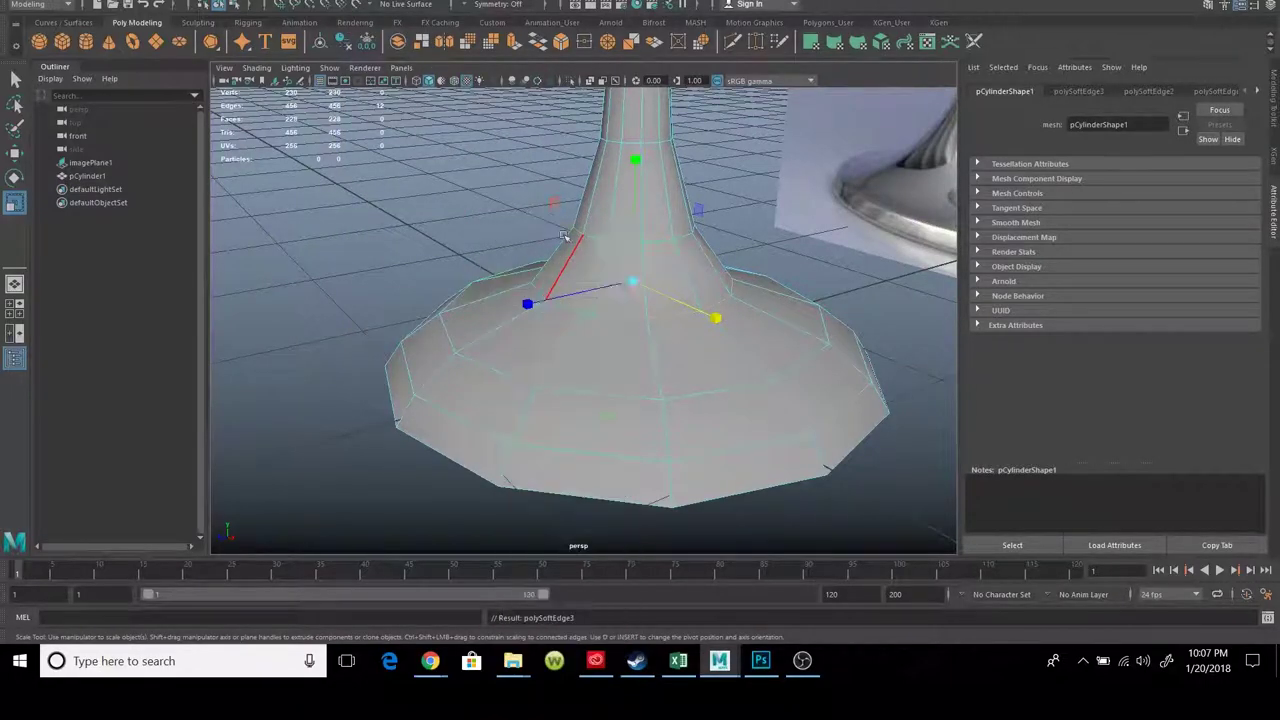
left_click(491, 277)
Orbit around the goblet to inspect its smooth shading beside the reference
mouse_move(491, 277)
left_mouse_down("alt")
mouse_move(609, 350)
mouse_move(672, 306)
mouse_move(571, 263)
mouse_move(645, 363)
mouse_move(575, 274)
left_mouse_up("alt")
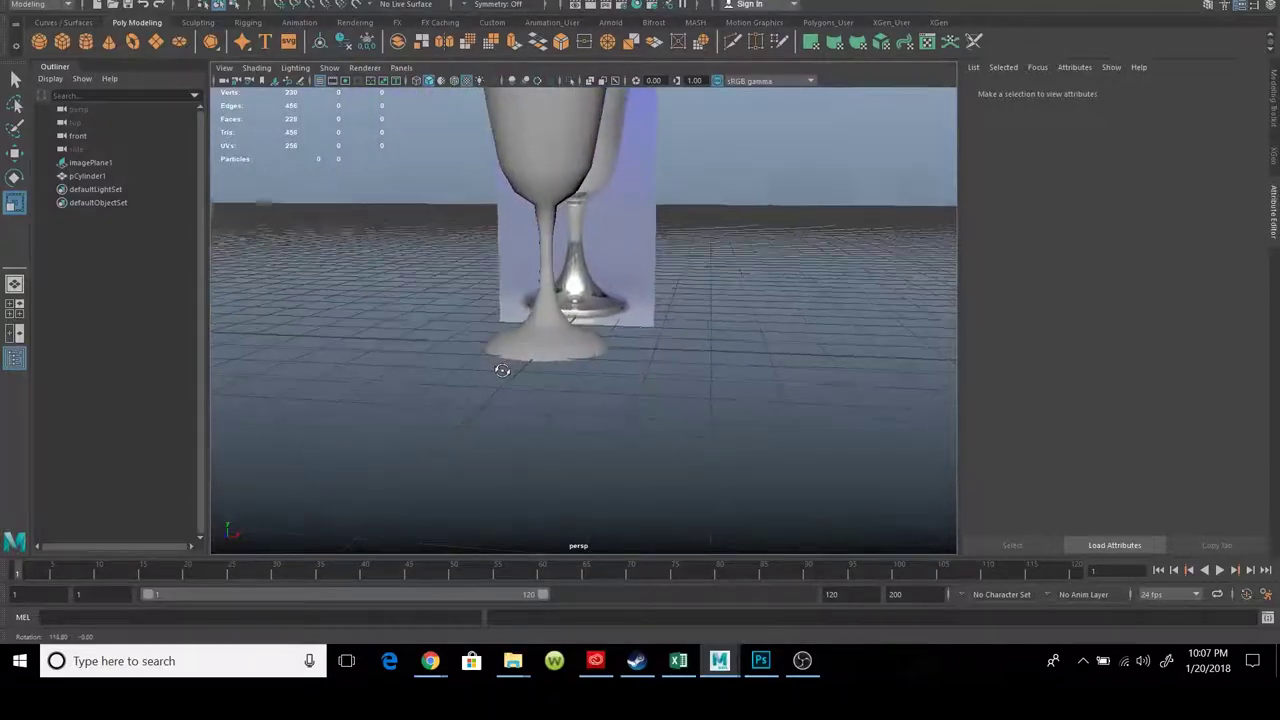
mouse_move(456, 306)
left_mouse_down("alt")
mouse_move(443, 366)
mouse_move(443, 346)
left_mouse_up("alt")
scroll(620, 331, "up", 5)
scroll(650, 296, "up", 5)
mouse_move(650, 296)
left_mouse_down("alt")
mouse_move(663, 286)
mouse_move(614, 374)
mouse_move(629, 346)
mouse_move(829, 371)
mouse_move(849, 334)
mouse_move(667, 310)
mouse_move(832, 321)
mouse_move(623, 443)
mouse_move(574, 238)
left_mouse_up("alt")
scroll(667, 310, "down", 3)
right_click_drag(574, 238, 592, 228)
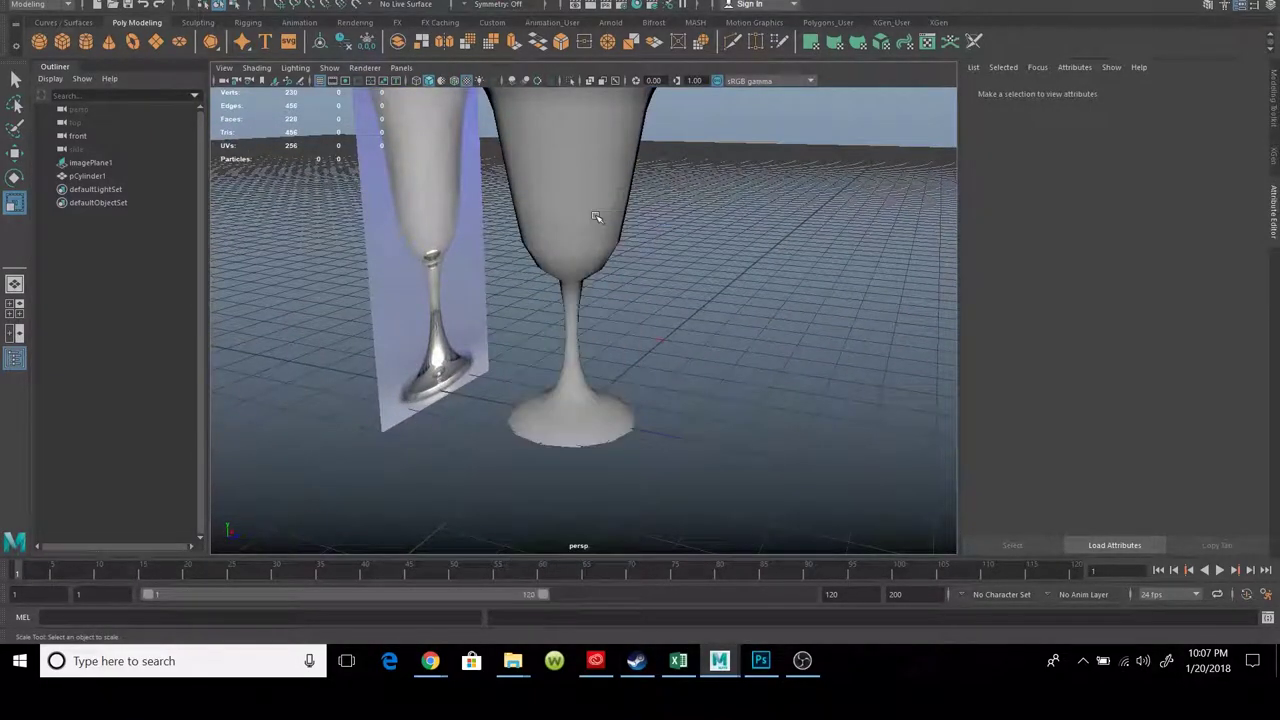
Switch to the Move tool, deselect the goblet and orbit beneath its foot
key("w")
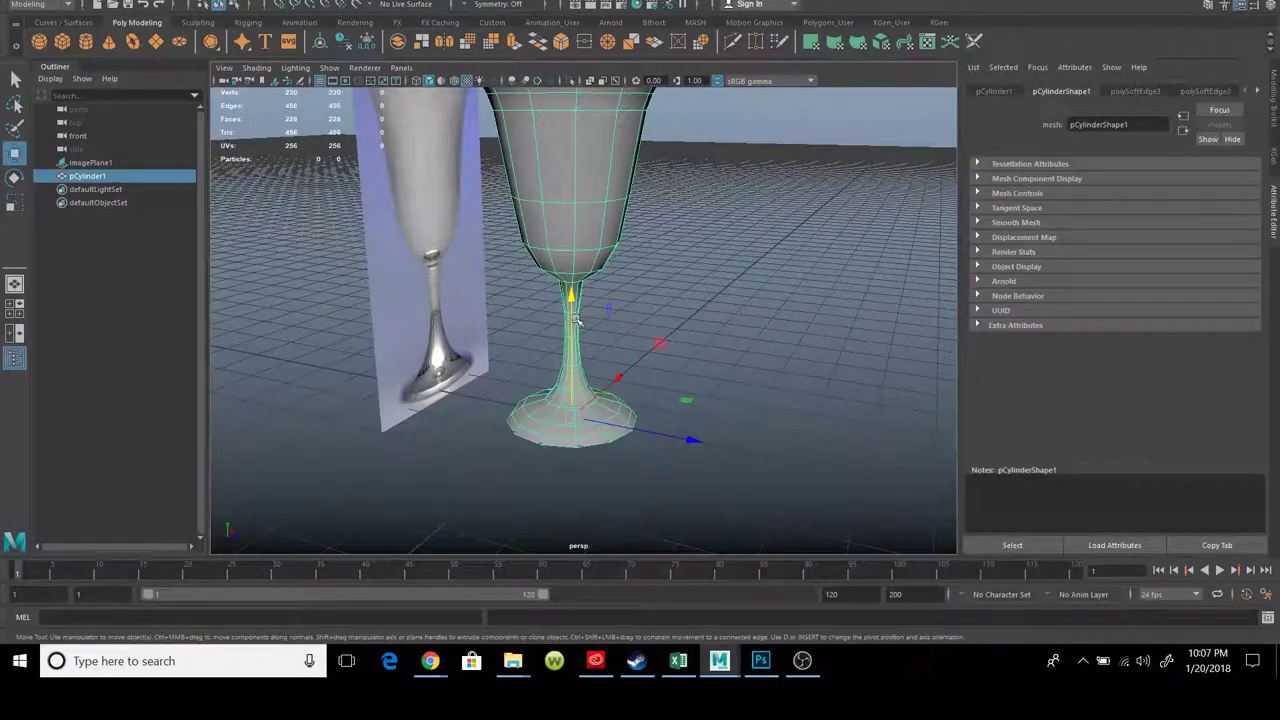
scroll(577, 318, "up", 3)
left_click_drag(577, 318, 600, 360, "alt")
scroll(600, 360, "up", 2)
left_click(611, 421)
scroll(611, 421, "up", 2)
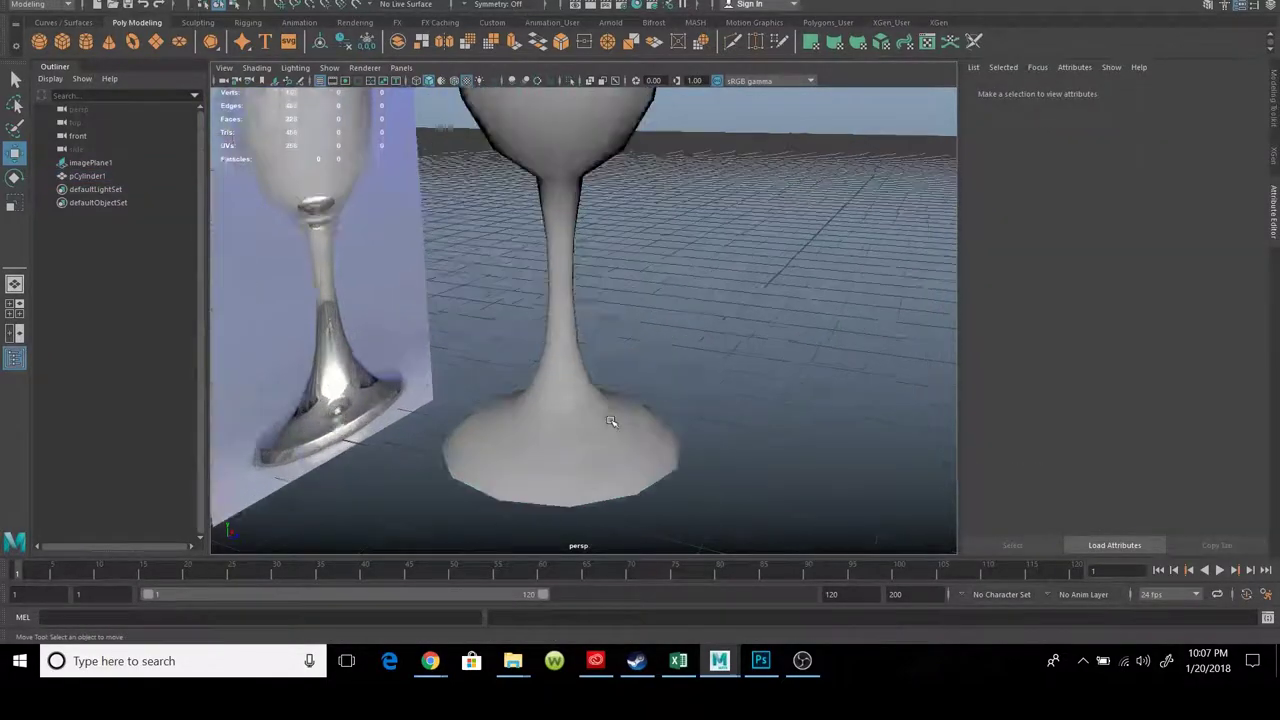
mouse_move(611, 421)
left_mouse_down("alt")
mouse_move(675, 312)
mouse_move(643, 323)
left_mouse_up("alt")
right_click_drag(642, 280, 646, 313)
Select the foot's top and bottom rim edge loops and apply Soften Edge to them
left_click(639, 258)
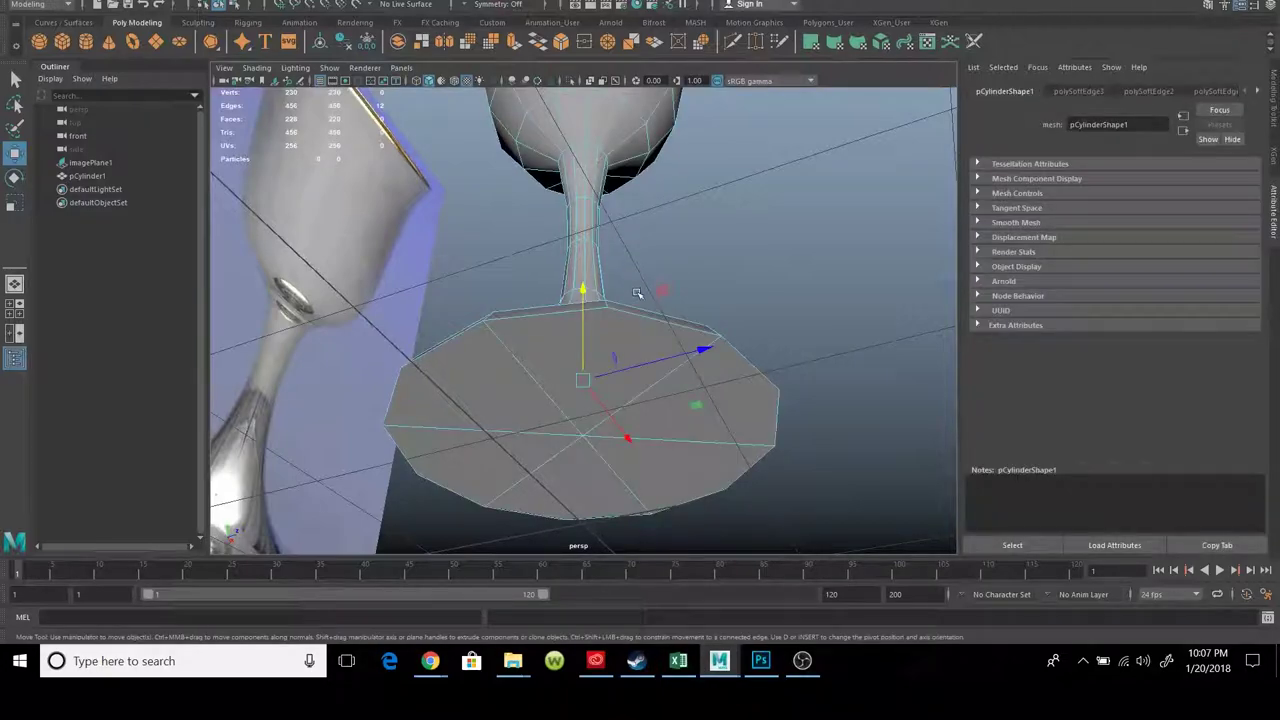
double_click(568, 320)
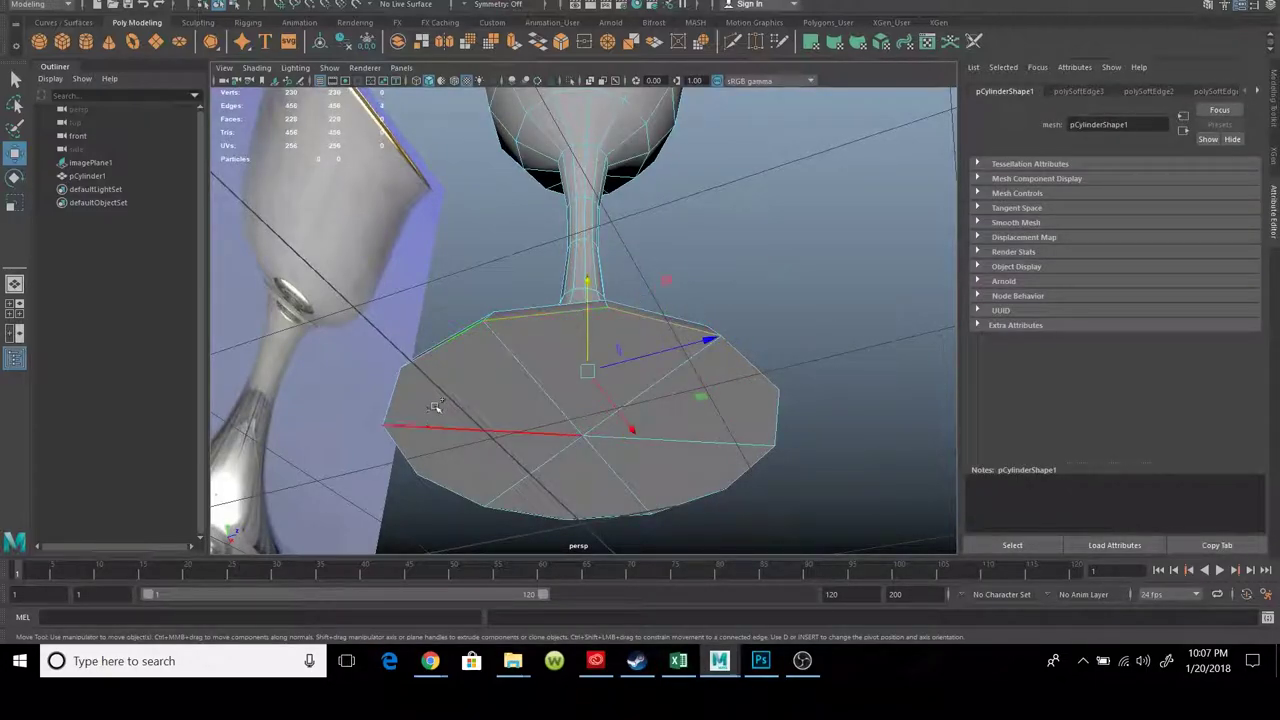
double_click(500, 515, "shift")
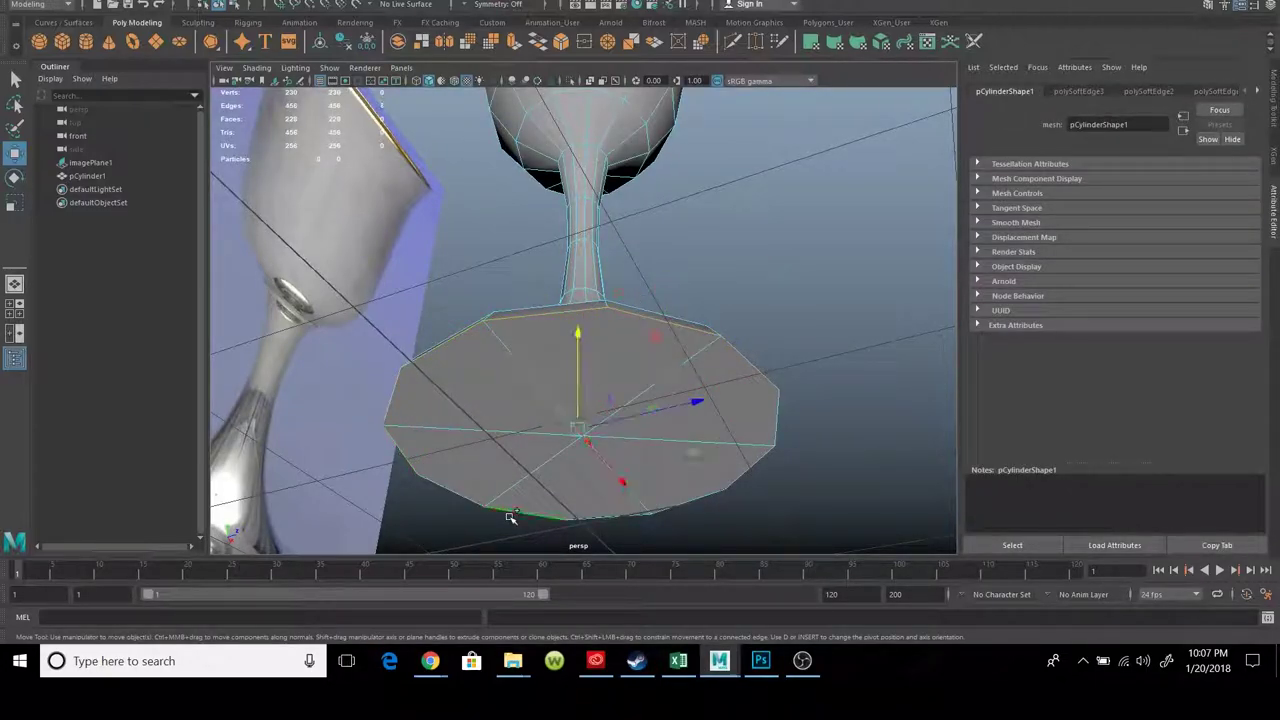
left_click(700, 505, "shift")
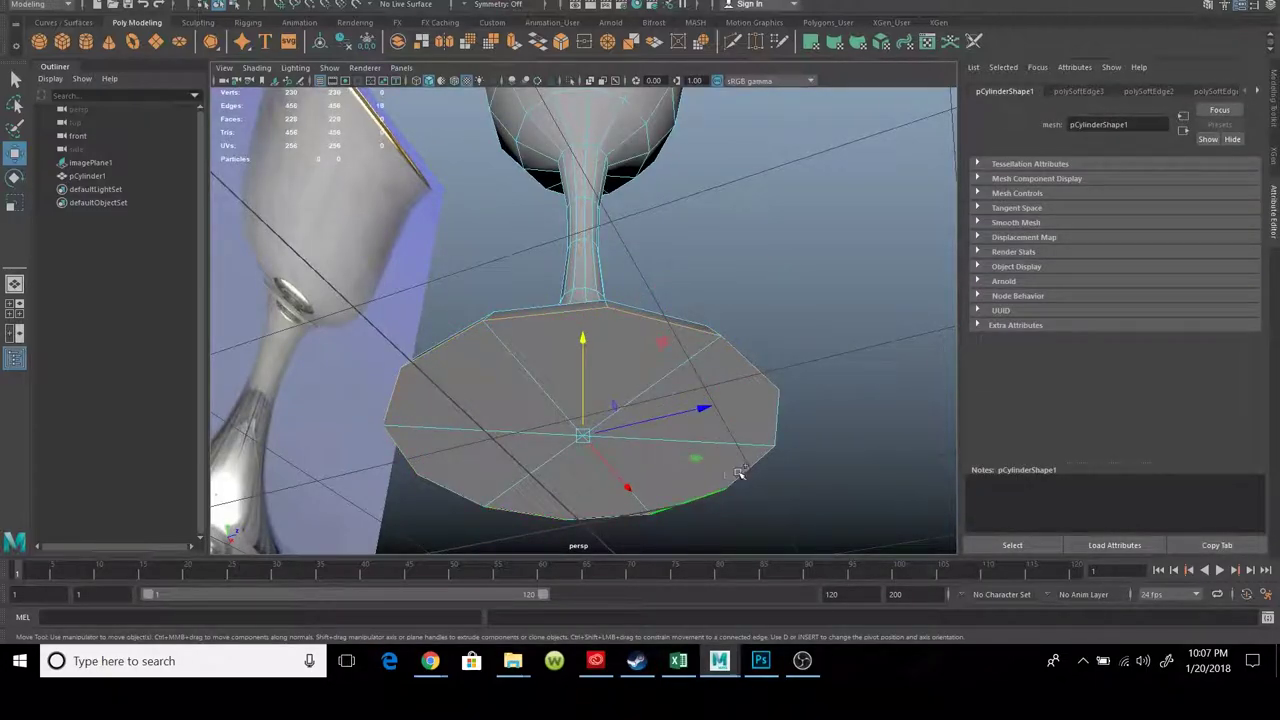
left_click(385, 2)
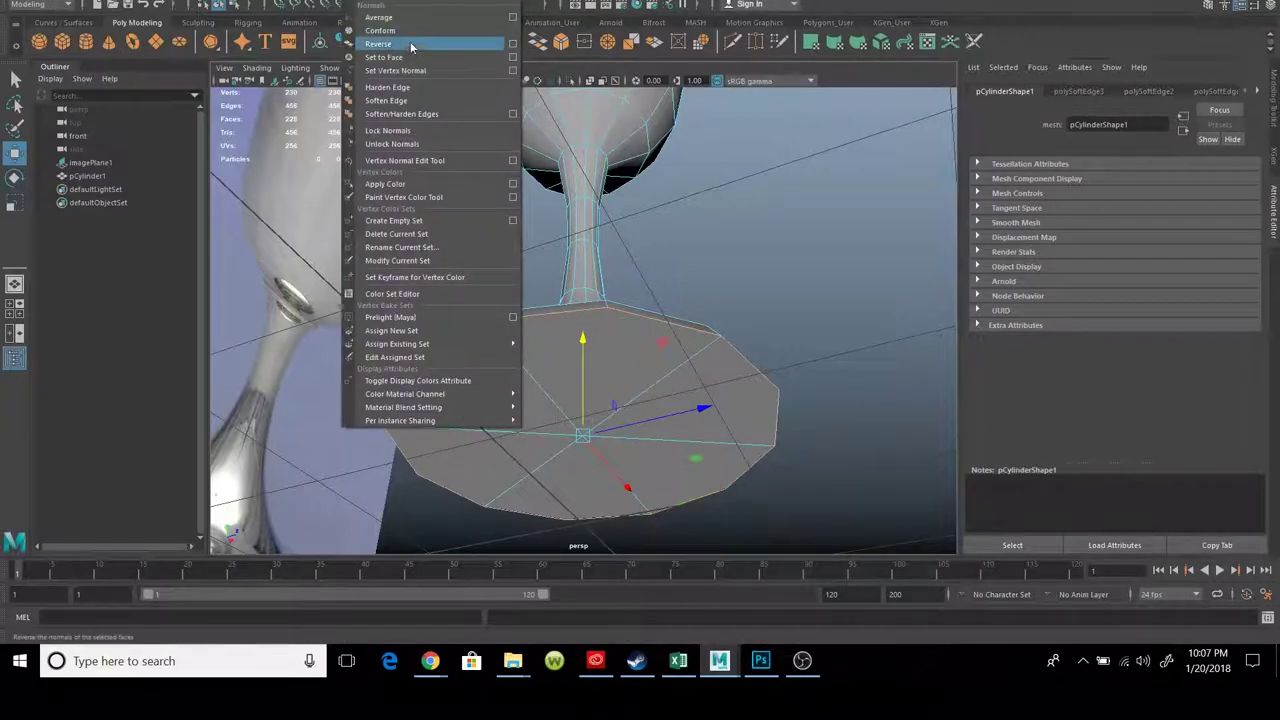
left_click(419, 106)
right_click_drag(525, 290, 589, 262)
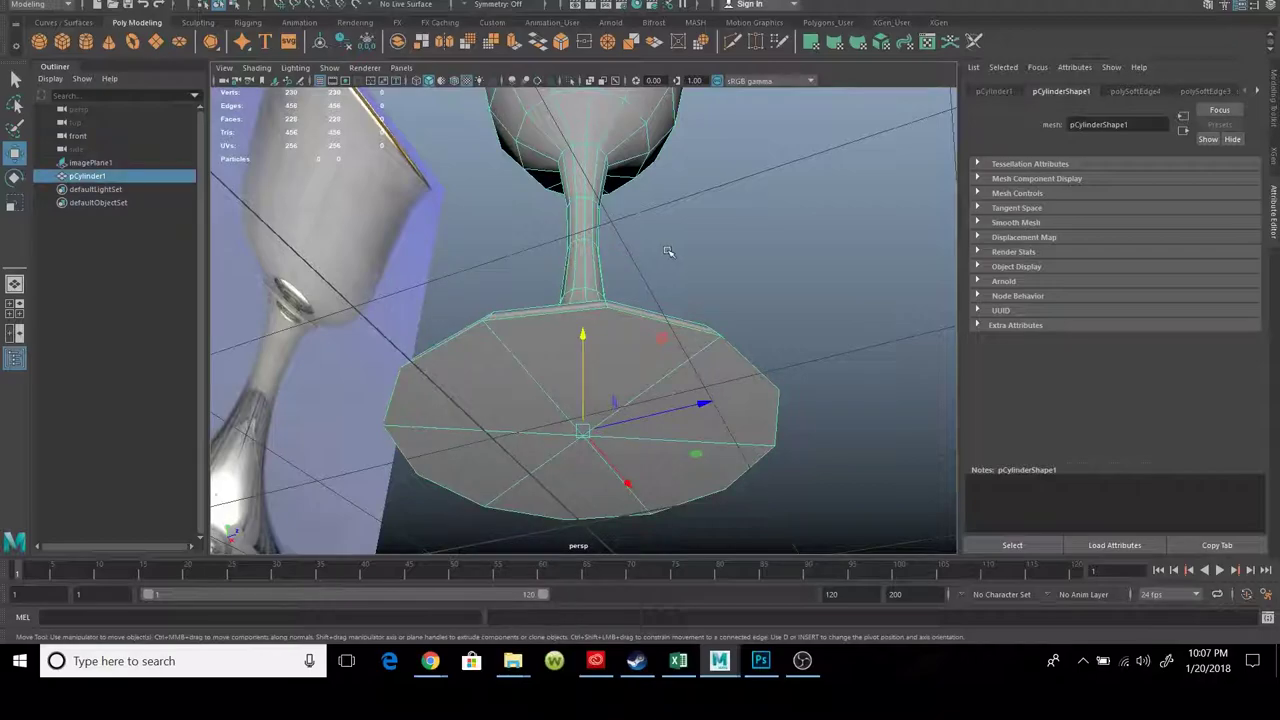
mouse_move(740, 340)
left_mouse_down("alt")
mouse_move(802, 340)
mouse_move(730, 368)
left_mouse_up("alt")
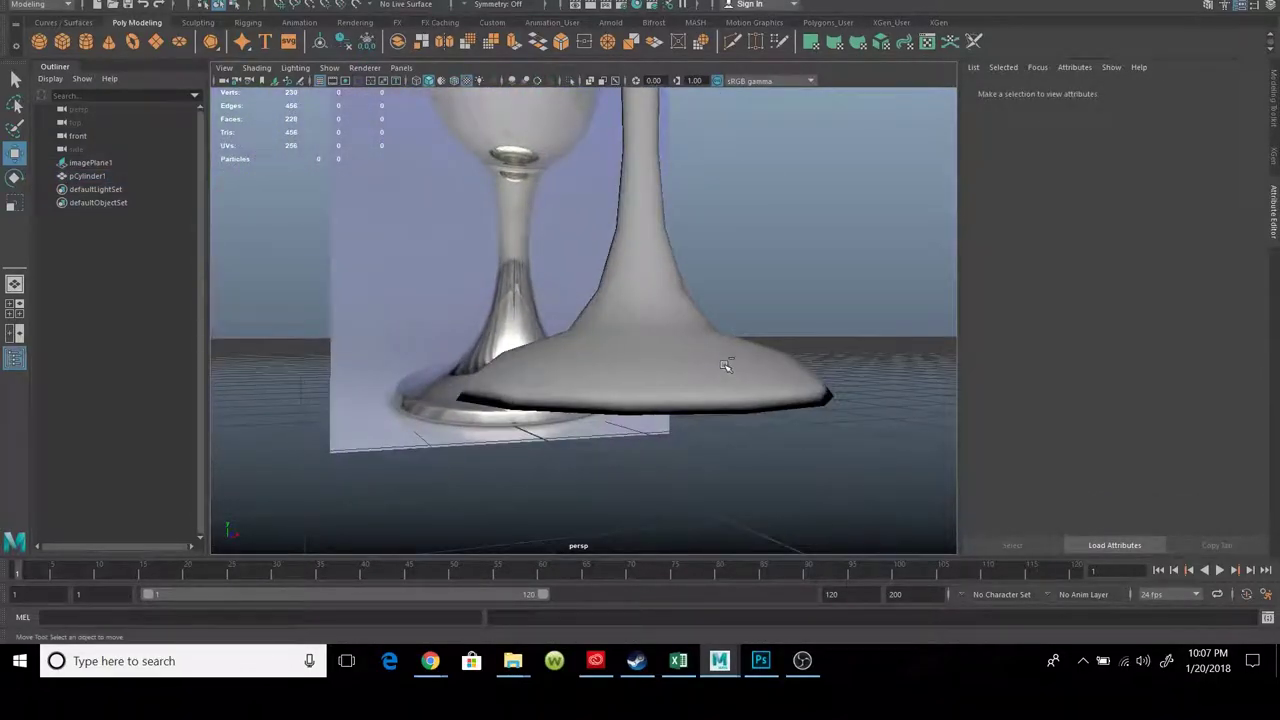
left_click(726, 366)
Undo the most recent edge edit and go back to the whole goblet object
key("F10")
key("g")
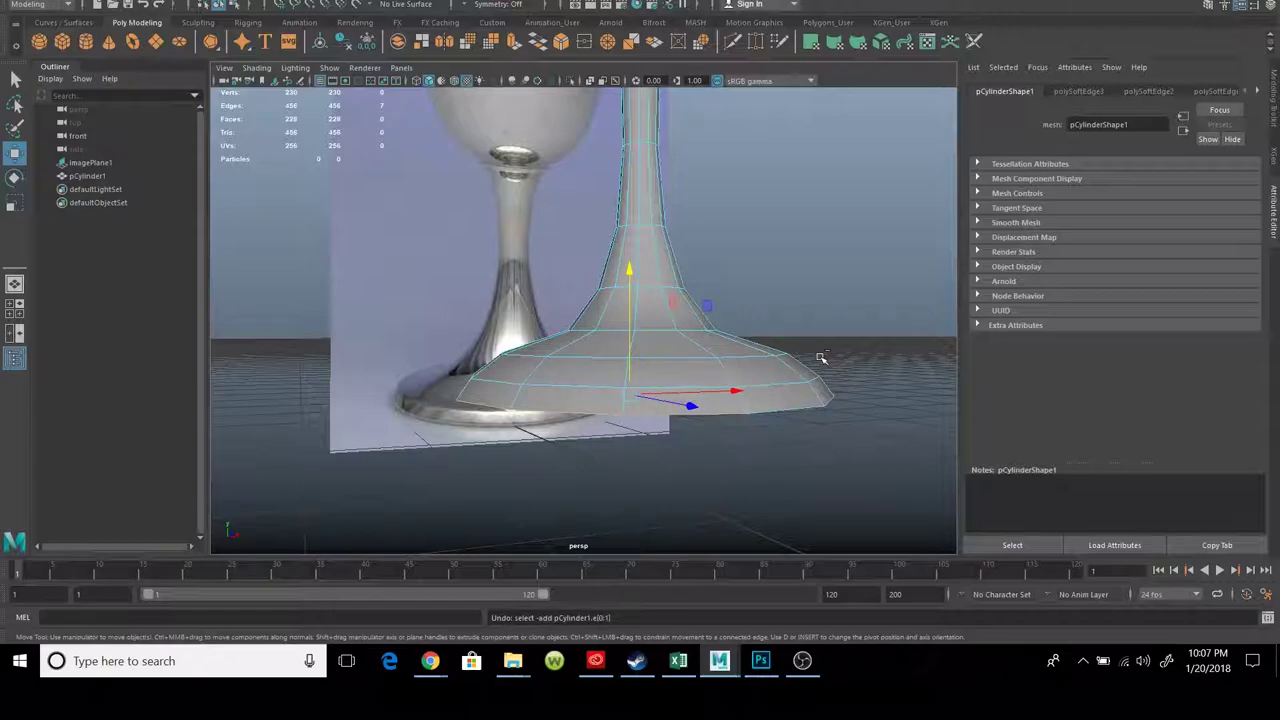
right_click_drag(729, 277, 794, 260)
Drag pCylinder1 down along the Y axis to sit level with the silver-cup reference
left_click_drag(740, 380, 683, 390, "alt")
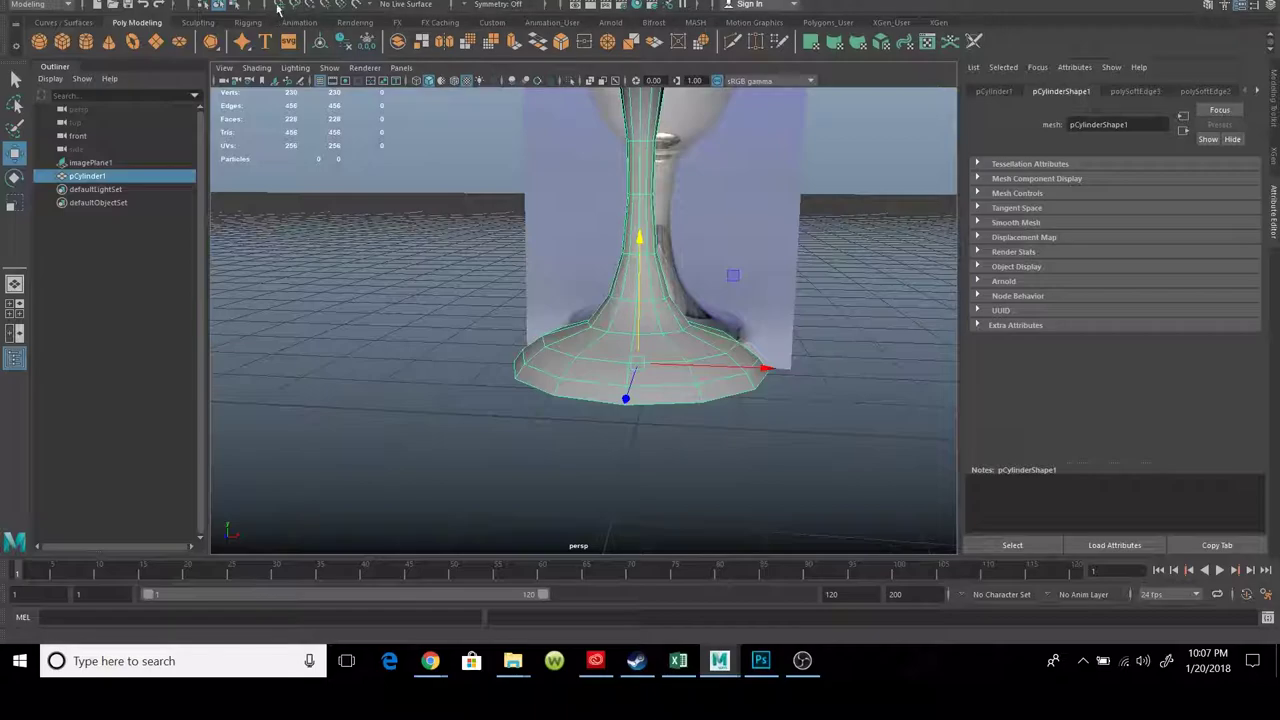
mouse_move(644, 261)
left_mouse_down()
mouse_move(634, 406)
mouse_move(580, 407)
mouse_move(560, 392)
left_mouse_up()
right_click(625, 288)
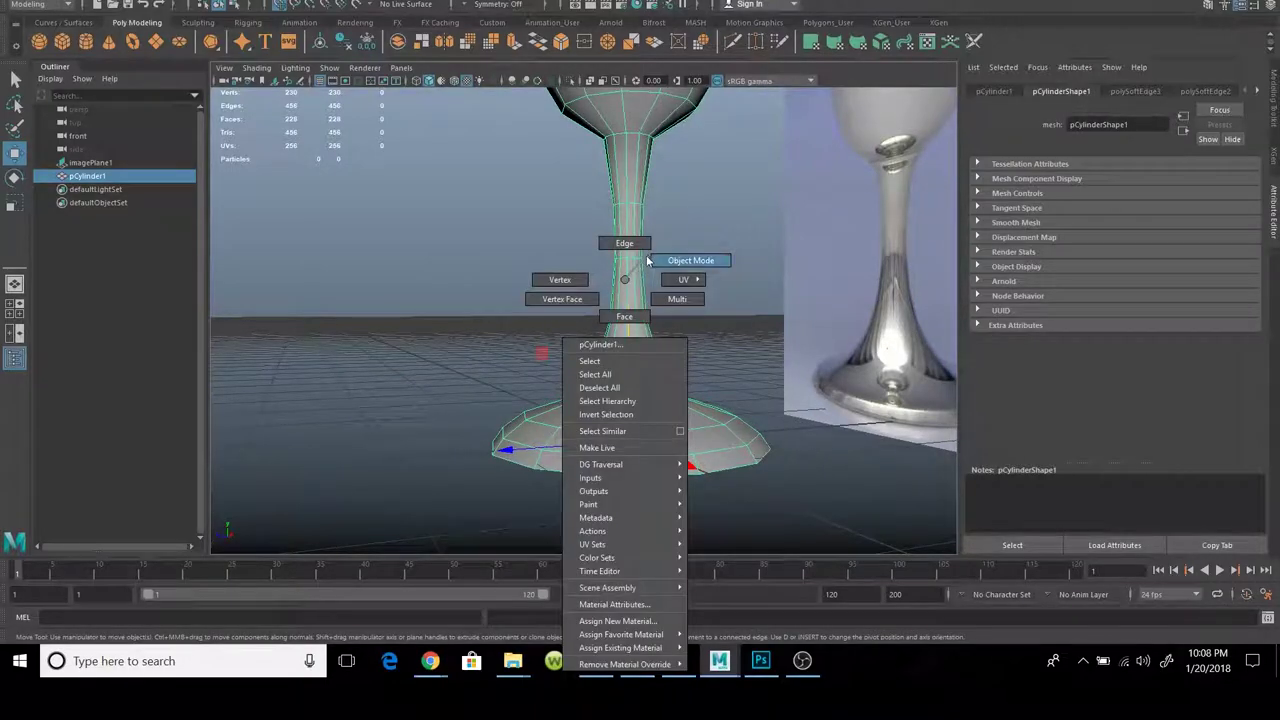
left_click_drag(620, 285, 585, 258, "alt")
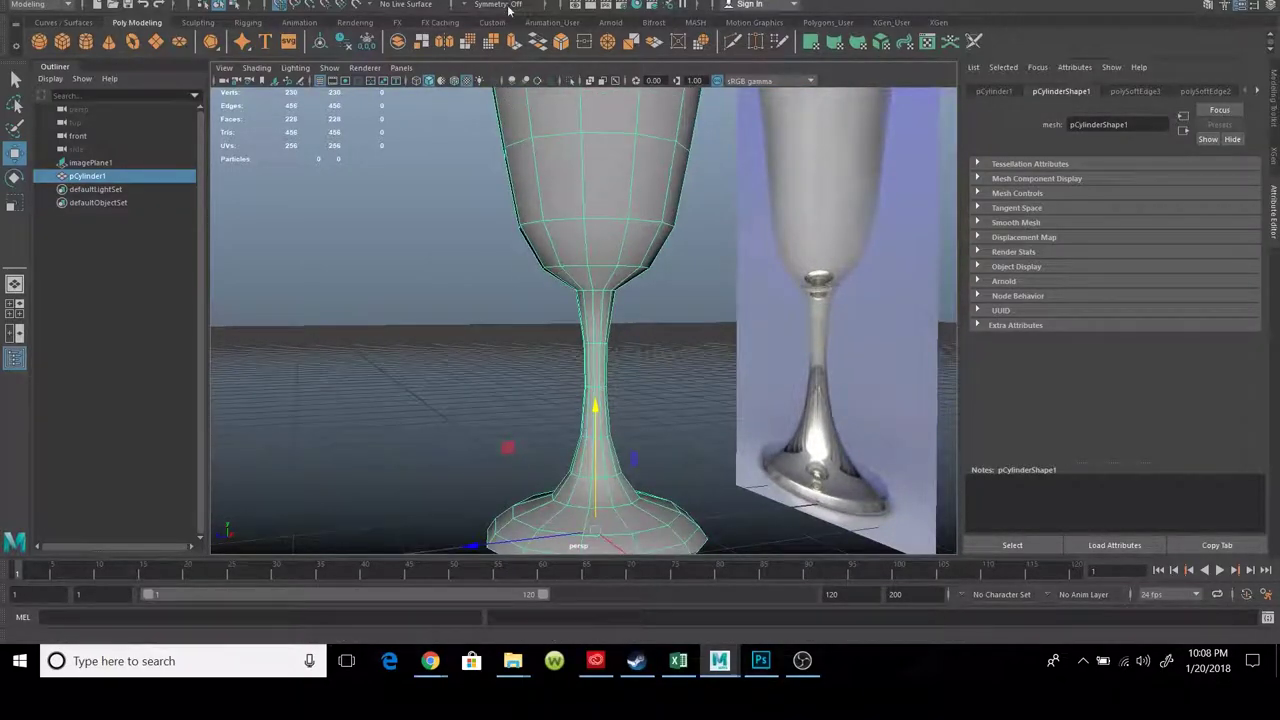